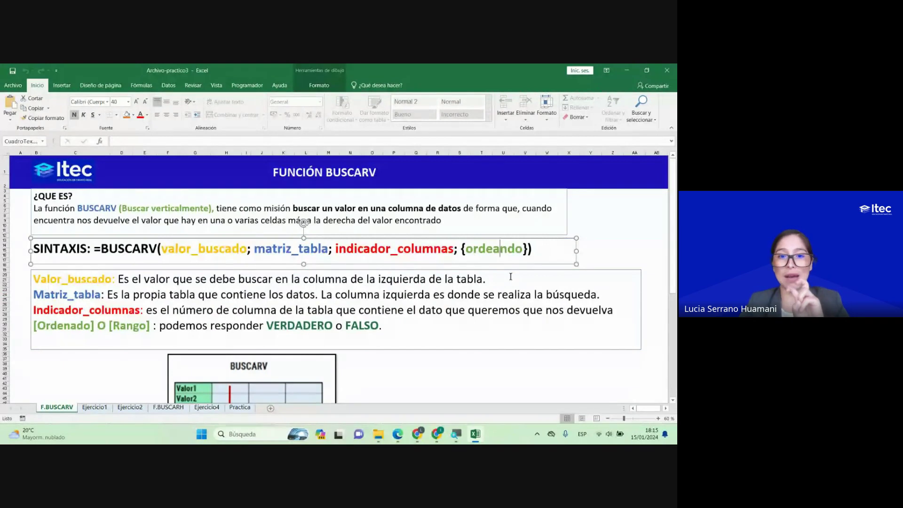
Highlight 'ordeando' in the syntax line and switch to the Ejercicio1 sheet.
drag(521, 248, 466, 248)
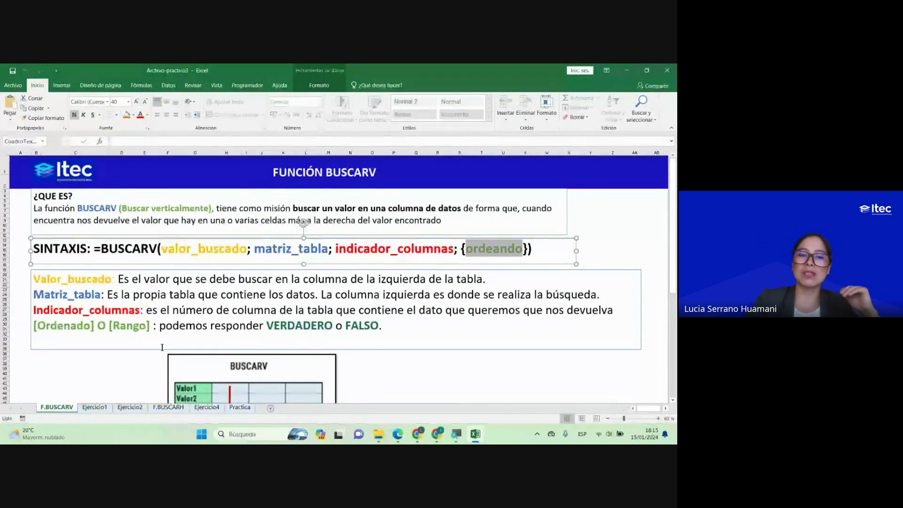
click(95, 407)
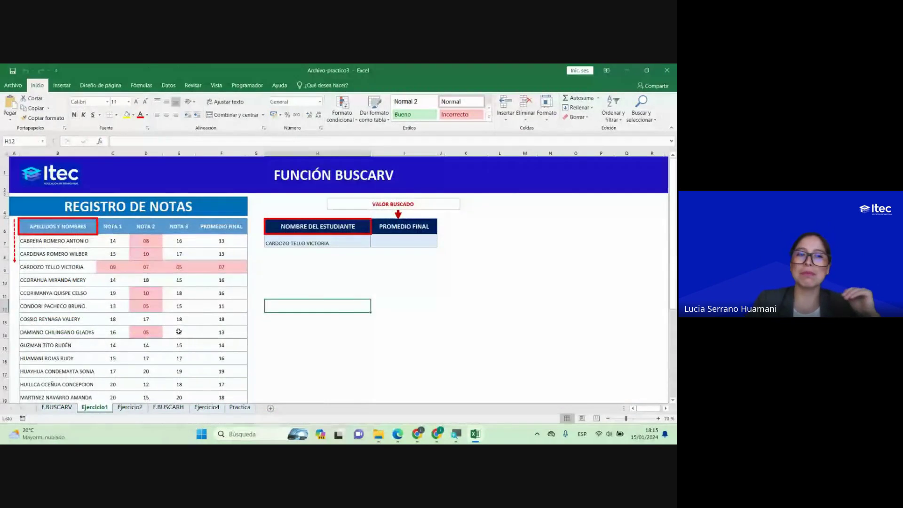
click(123, 264)
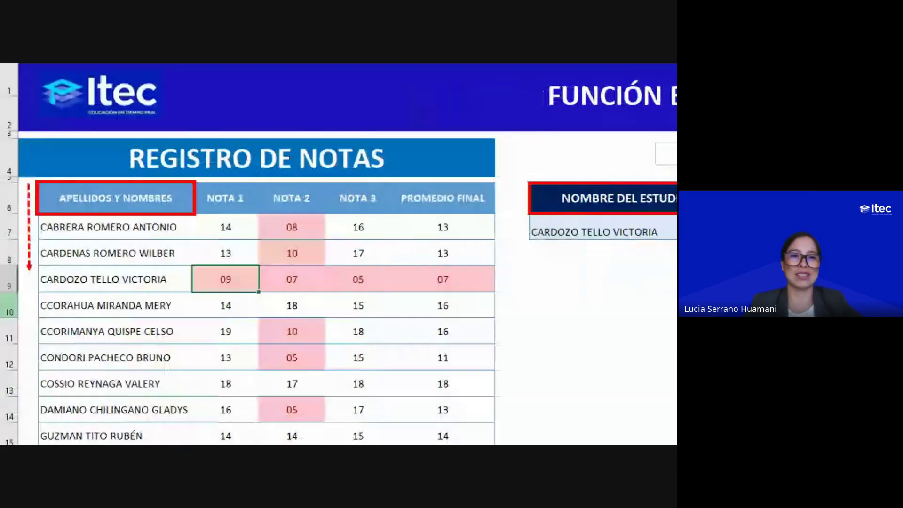
click(117, 228)
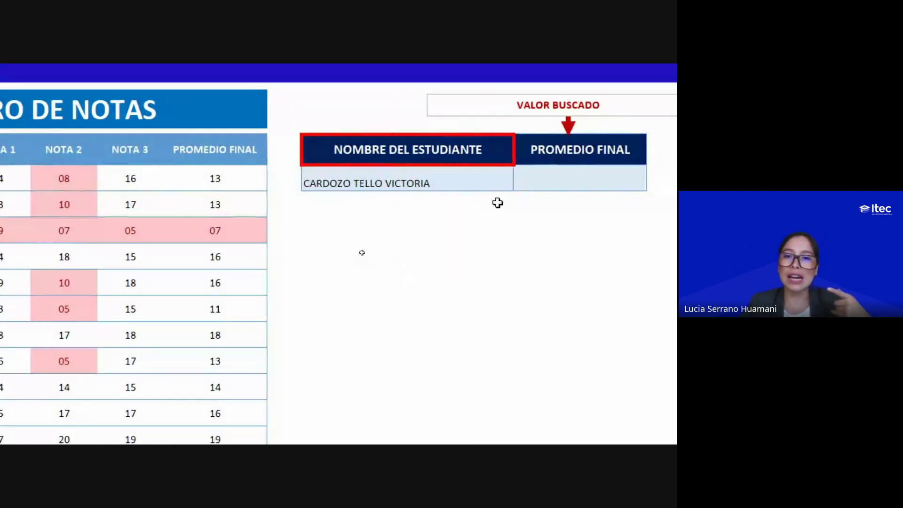
click(486, 182)
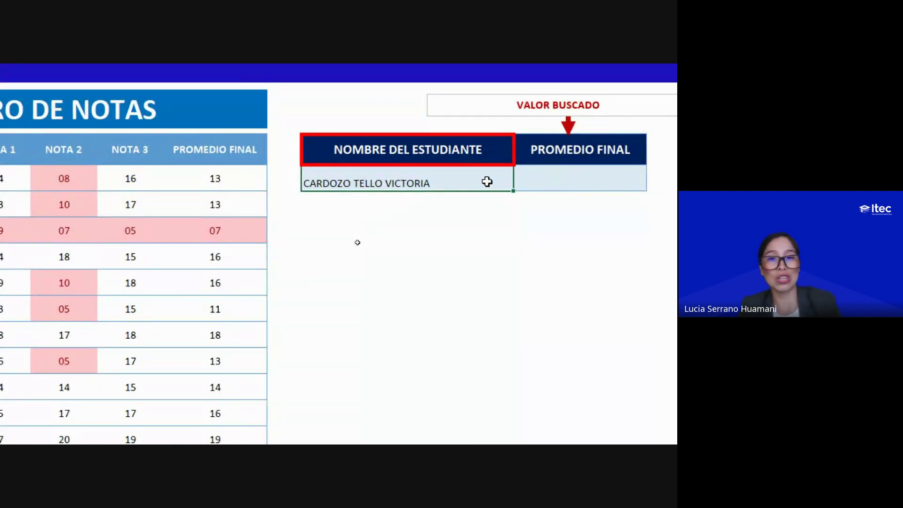
click(570, 184)
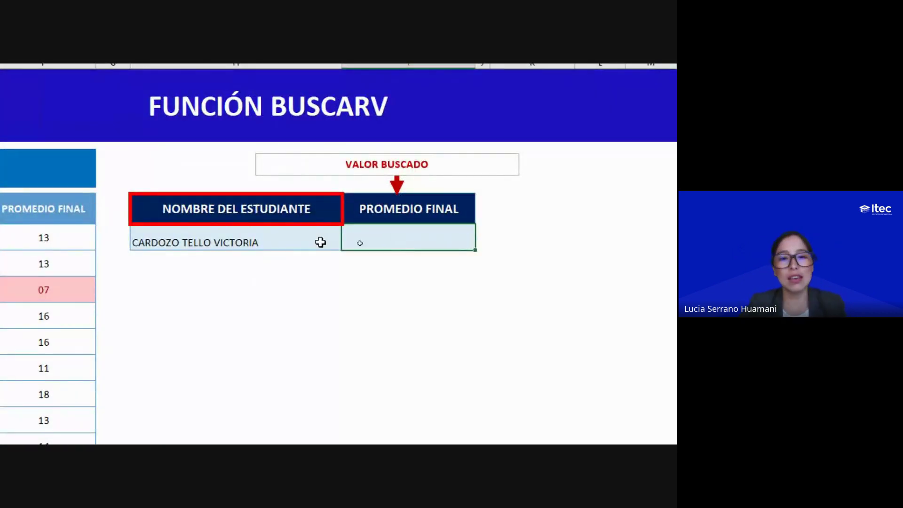
click(355, 245)
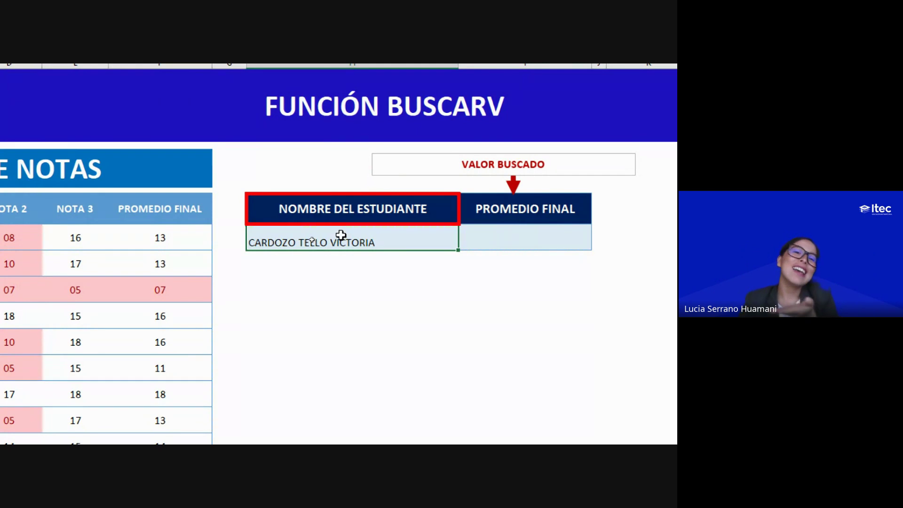
click(148, 339)
click(181, 261)
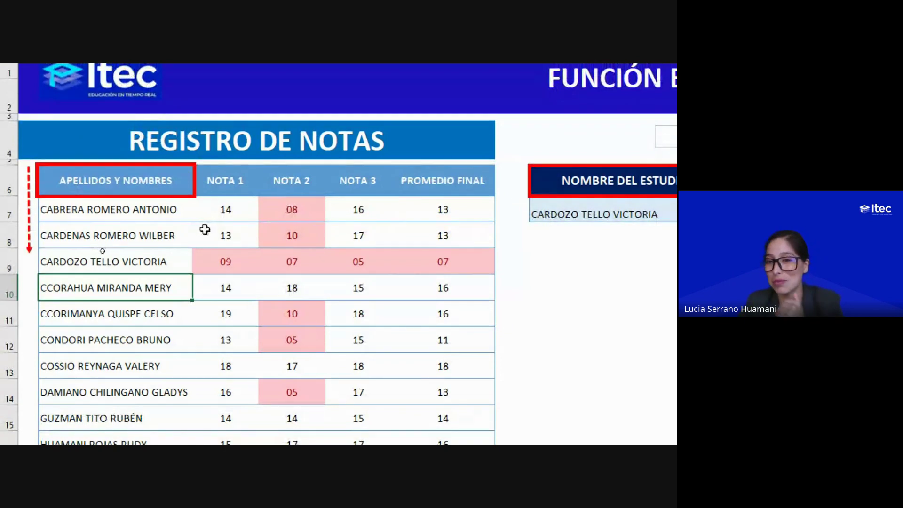
click(210, 279)
click(222, 264)
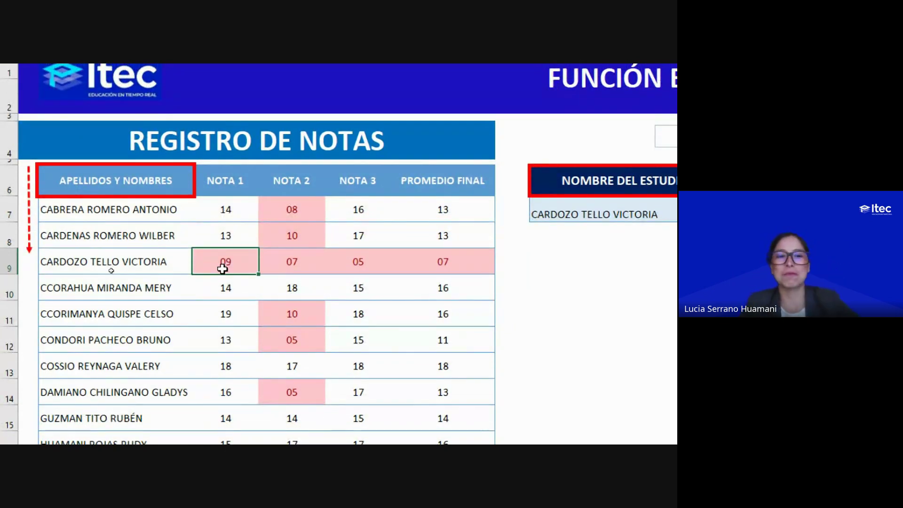
scroll(620, 125, right, 5)
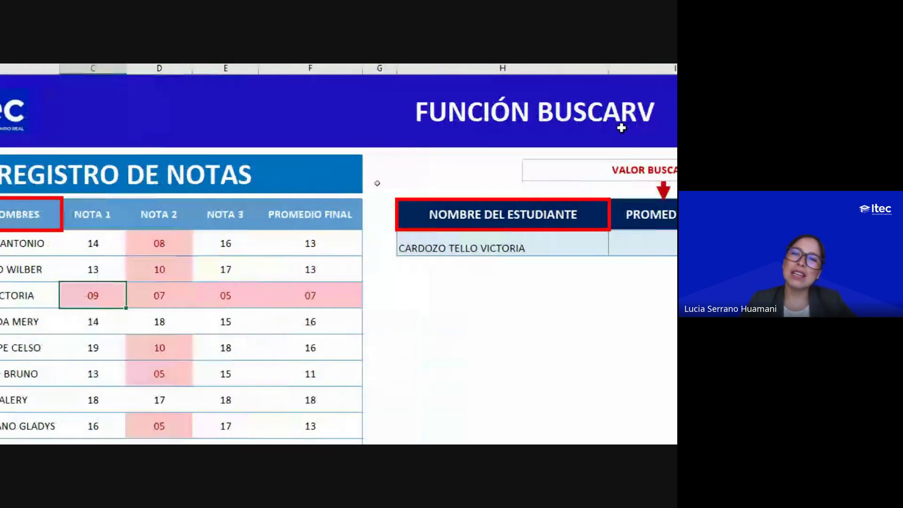
scroll(188, 159, left, 3)
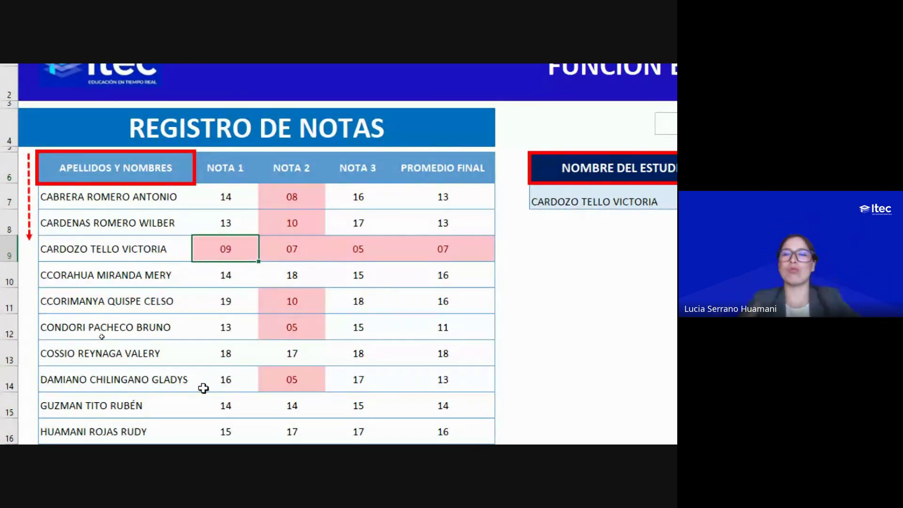
drag(200, 167, 419, 167)
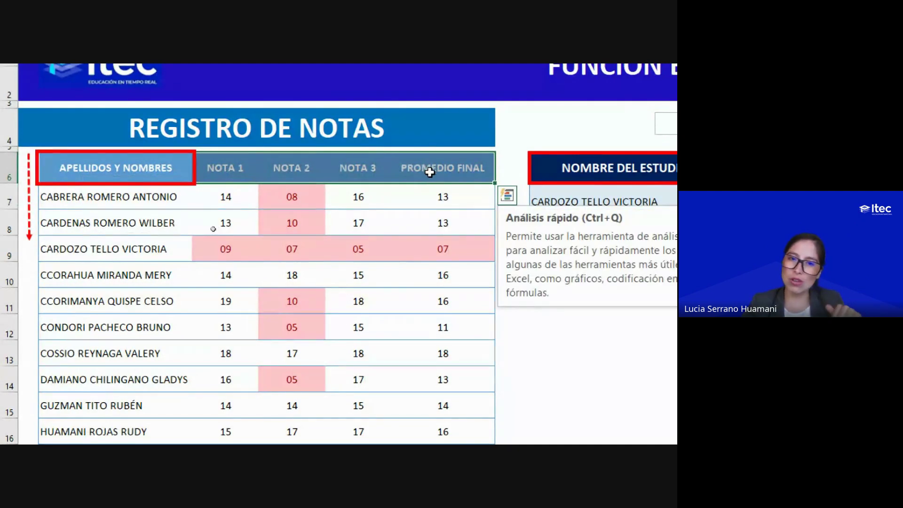
click(170, 198)
click(167, 224)
click(167, 247)
click(154, 276)
click(143, 299)
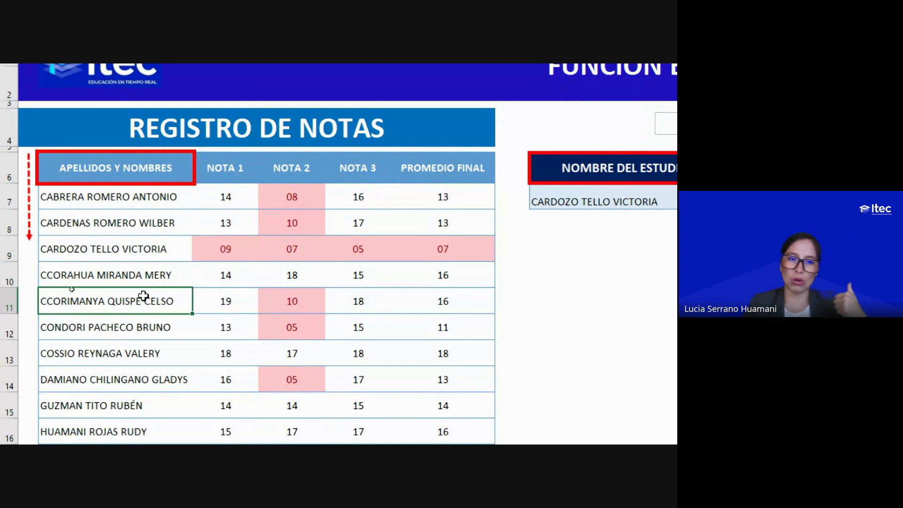
drag(137, 196, 133, 376)
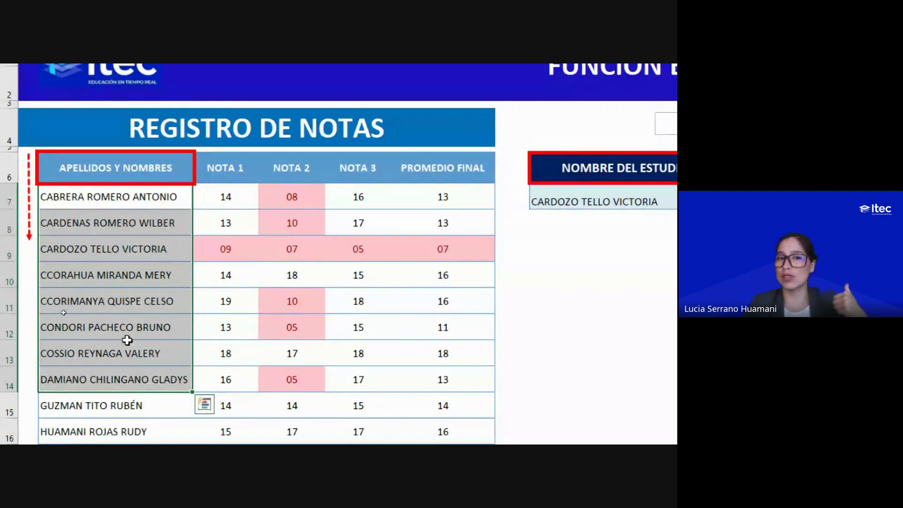
click(124, 162)
drag(113, 196, 108, 359)
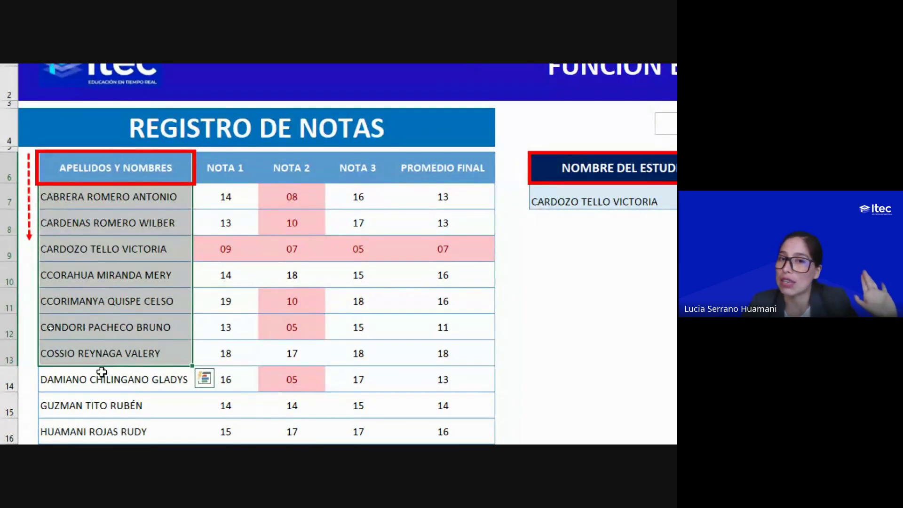
drag(217, 190, 207, 355)
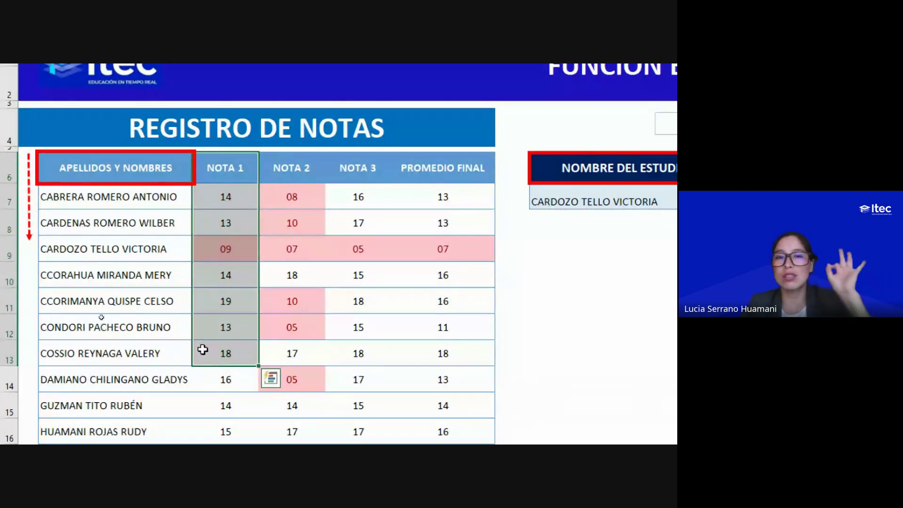
drag(296, 155, 309, 360)
drag(355, 167, 361, 381)
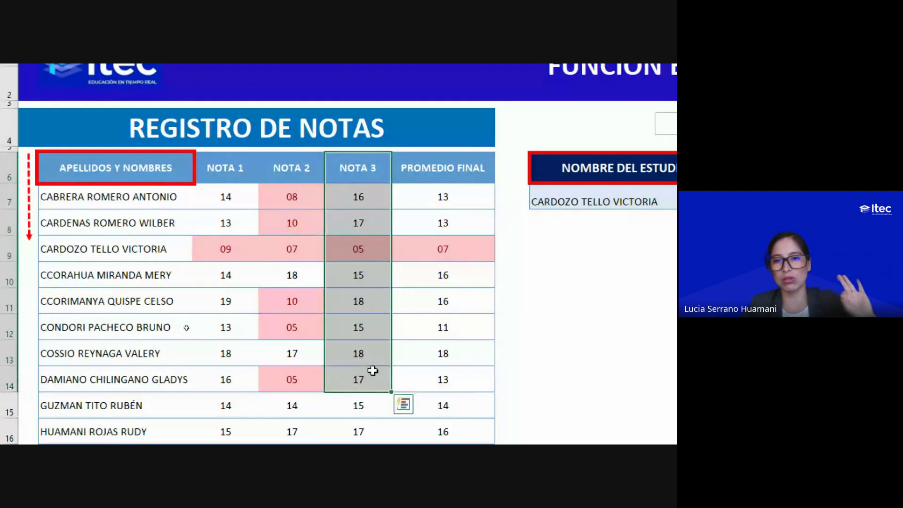
drag(430, 162, 417, 425)
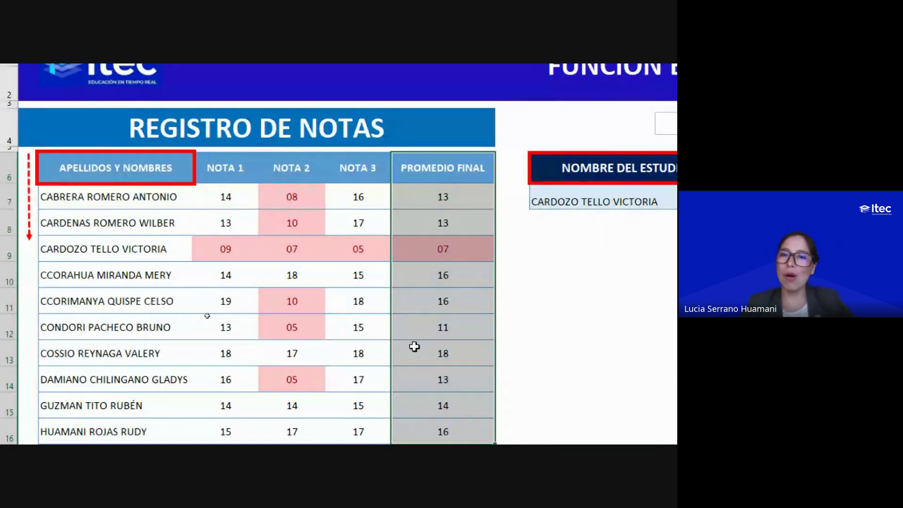
click(270, 249)
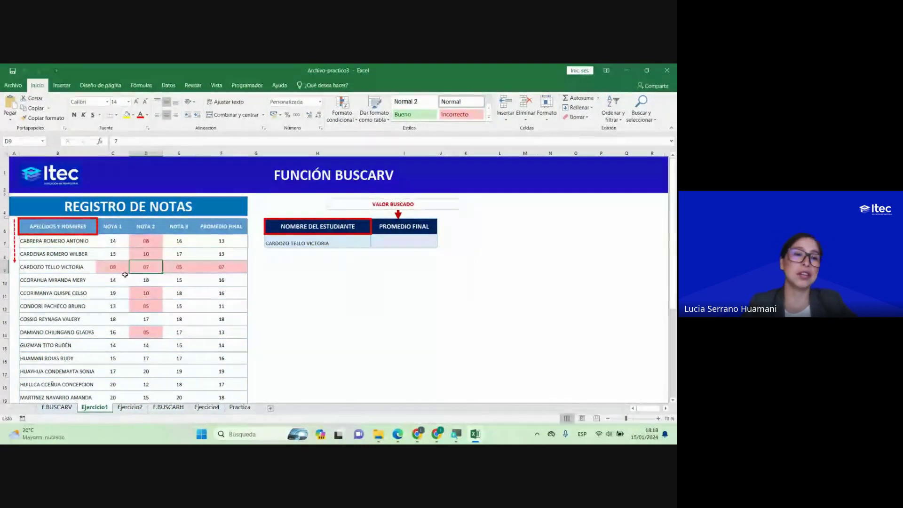
Point out NOTA 1 grades 13 and 14, the REGISTRO DE NOTAS title, and NOTA 2 grade 07.
scroll(123, 274, down, 3)
scroll(124, 277, up, 3)
click(124, 303)
click(126, 284)
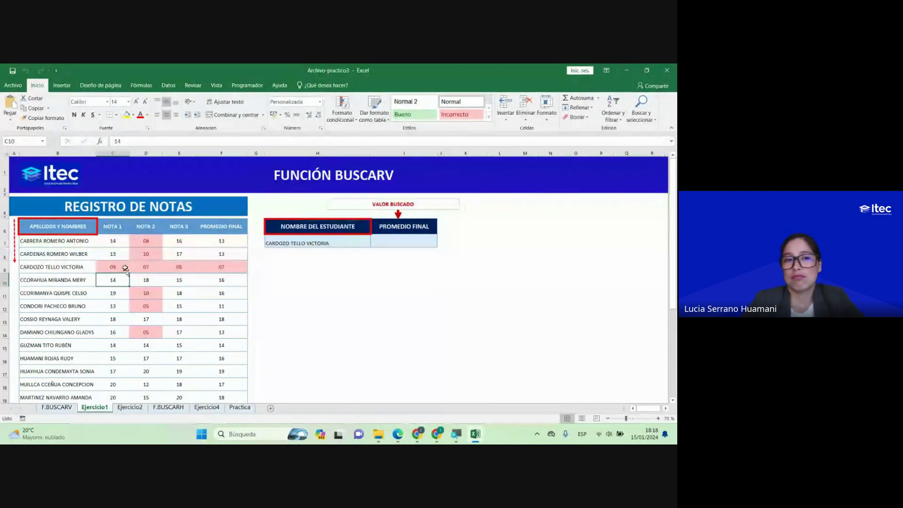
click(141, 208)
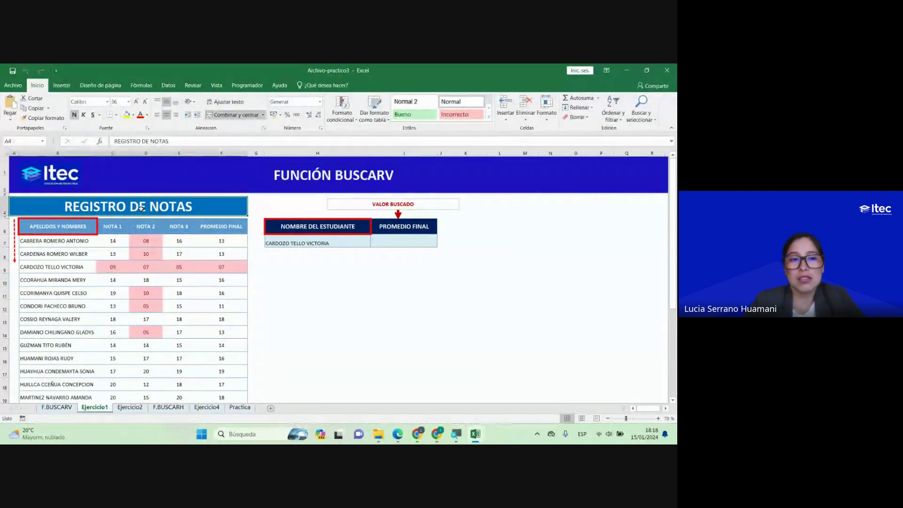
click(146, 240)
click(146, 267)
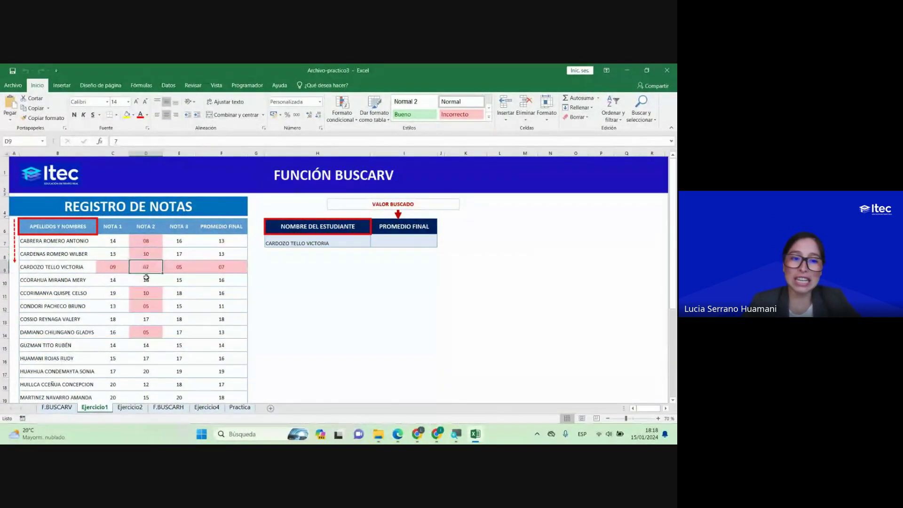
Select more NOTA 1 and NOTA 2 grades in rows 8-10, then bring up the Google Meet call.
click(113, 266)
click(112, 253)
click(145, 253)
click(146, 267)
click(146, 280)
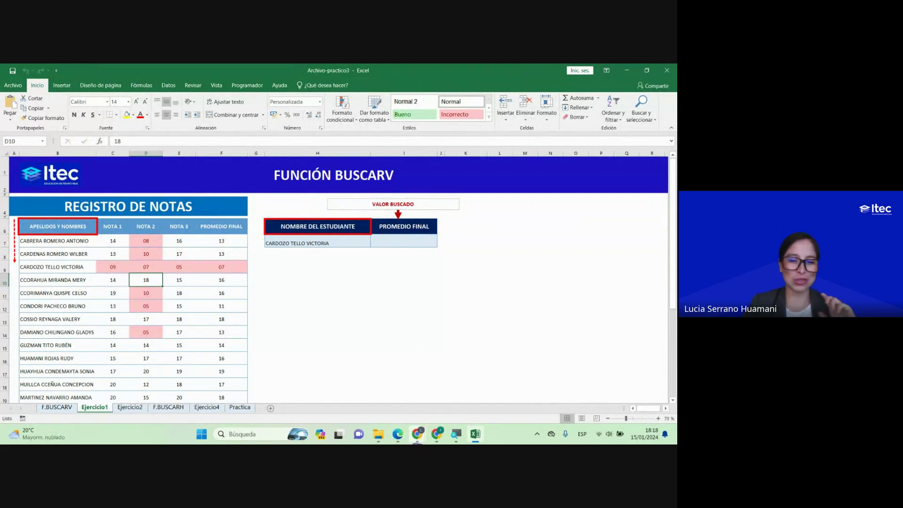
click(418, 412)
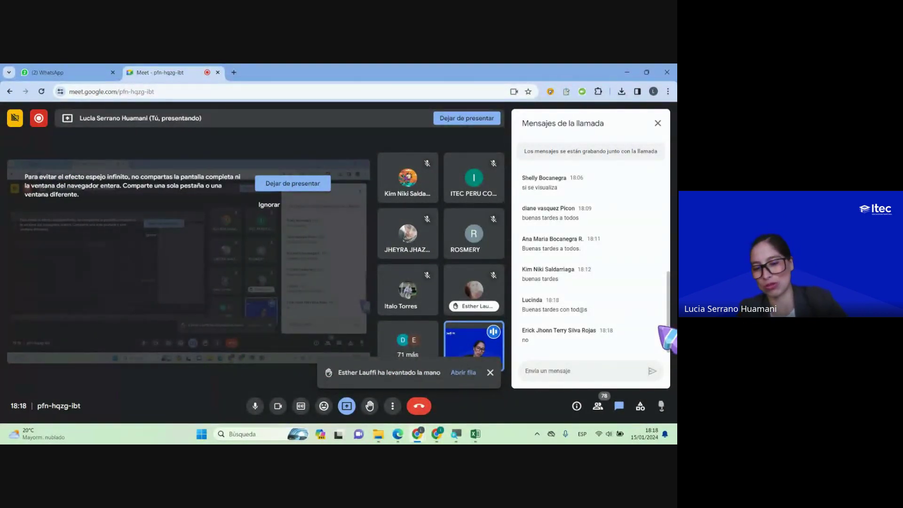
Alt+Tab between Google Meet and Excel, ending on the Ejercicio1 grade register.
key(alt+Tab)
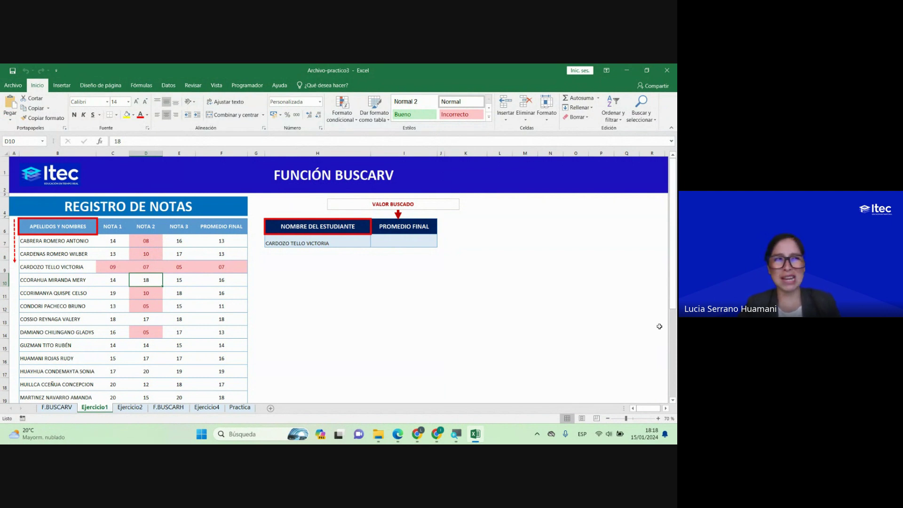
key(alt+Tab)
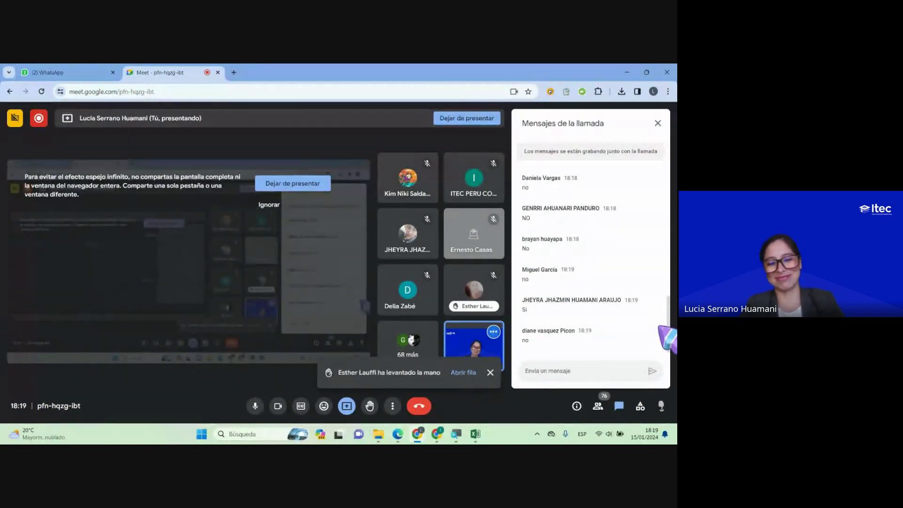
key(alt+Tab)
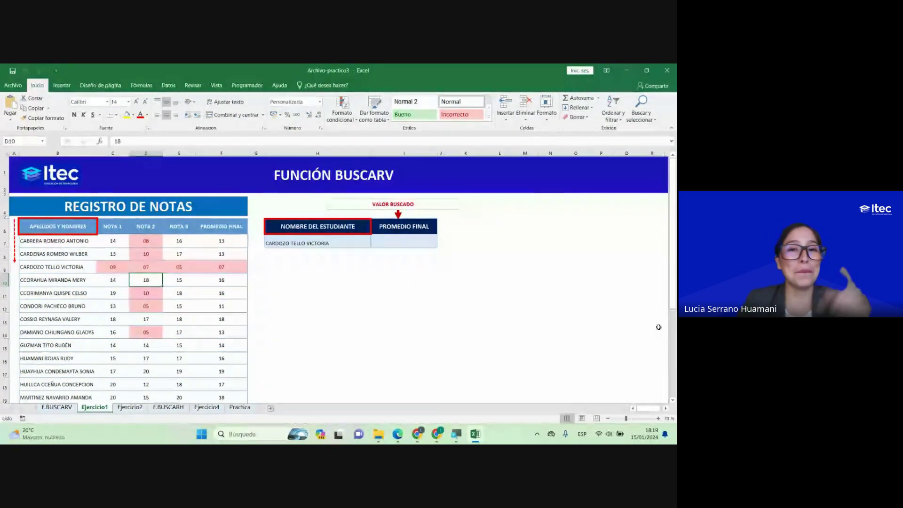
Magnify the screen and walk through NOTA 1, 2 and 3 grades in rows 8-10.
click(146, 267)
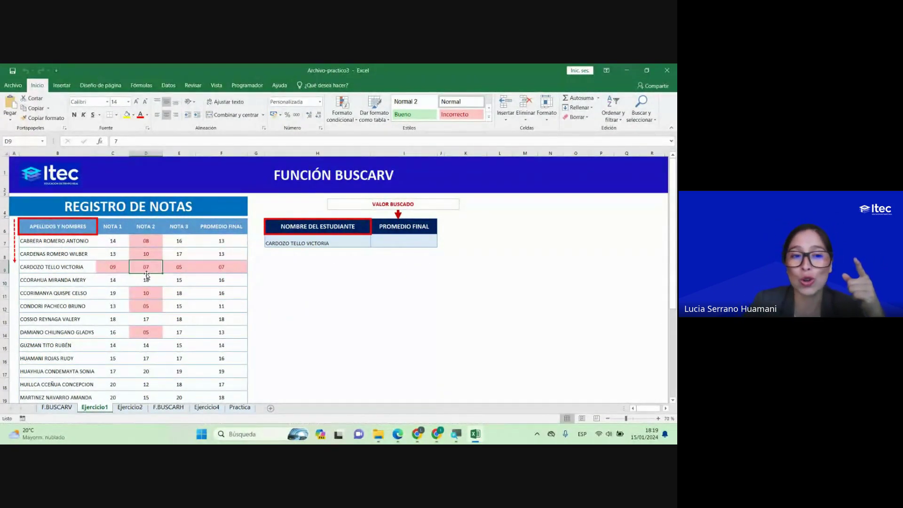
click(150, 284)
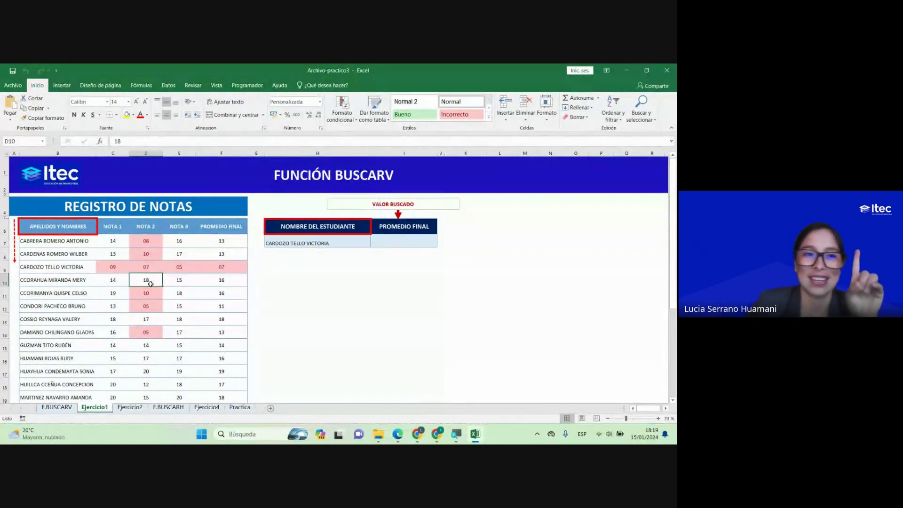
key(super+plus)
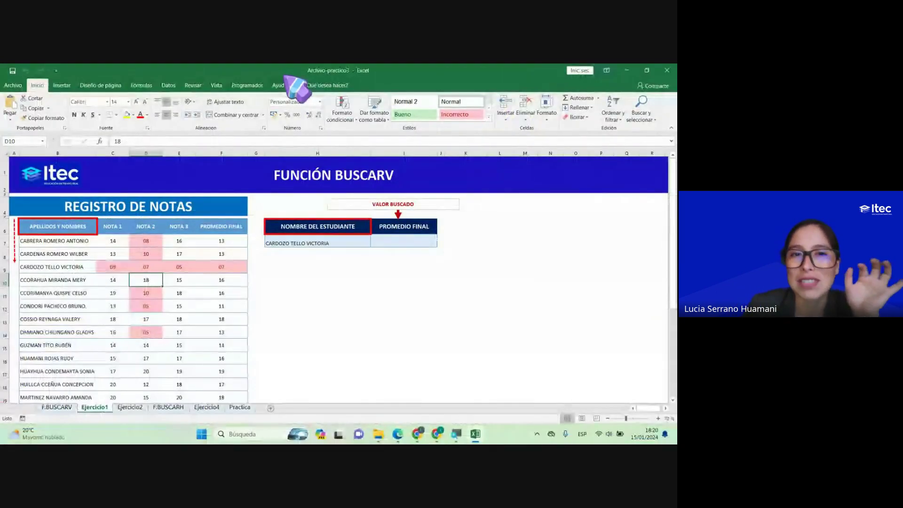
click(179, 281)
click(175, 255)
drag(146, 258, 130, 264)
click(141, 250)
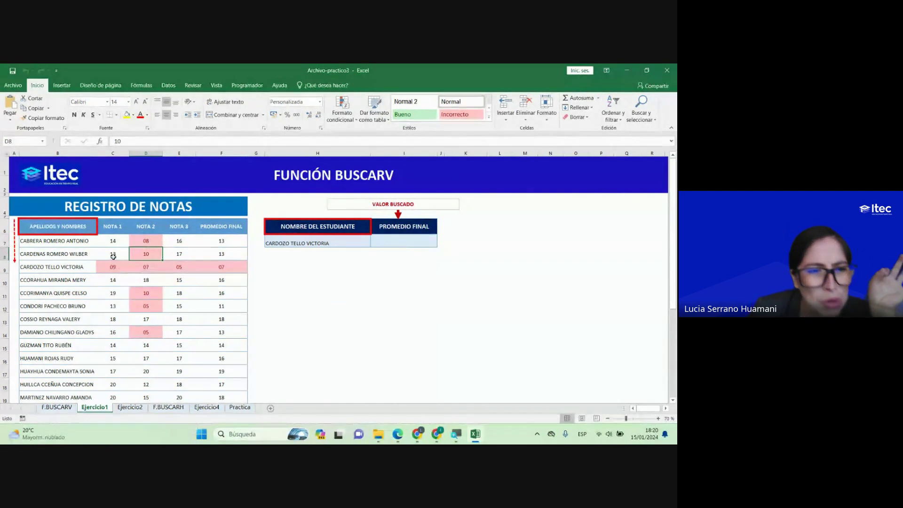
click(90, 256)
click(115, 253)
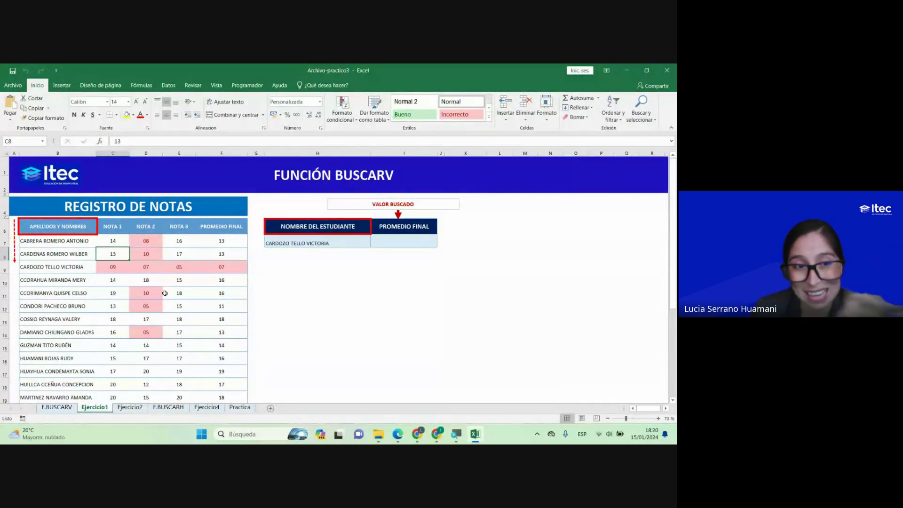
click(146, 254)
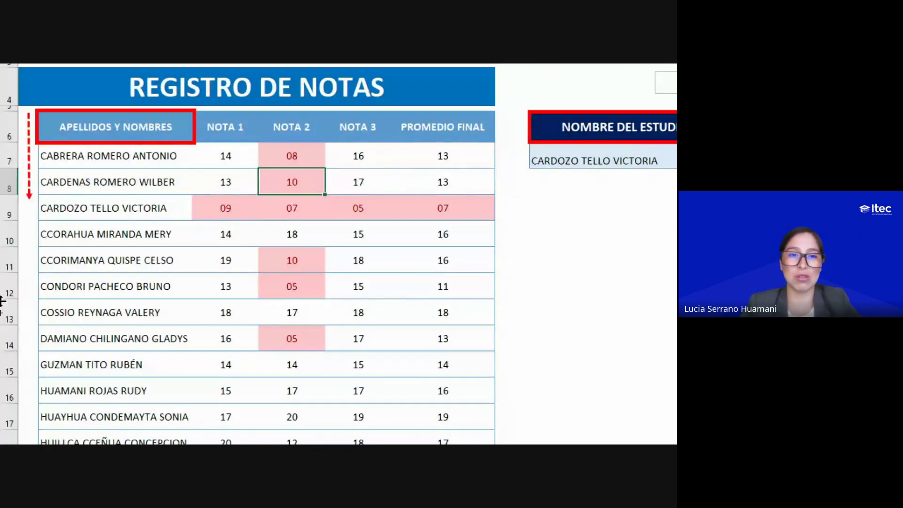
Revisit cells D8, C8 and the failing 07 in D9, then show the Insertar tab.
scroll(141, 254, up, 1)
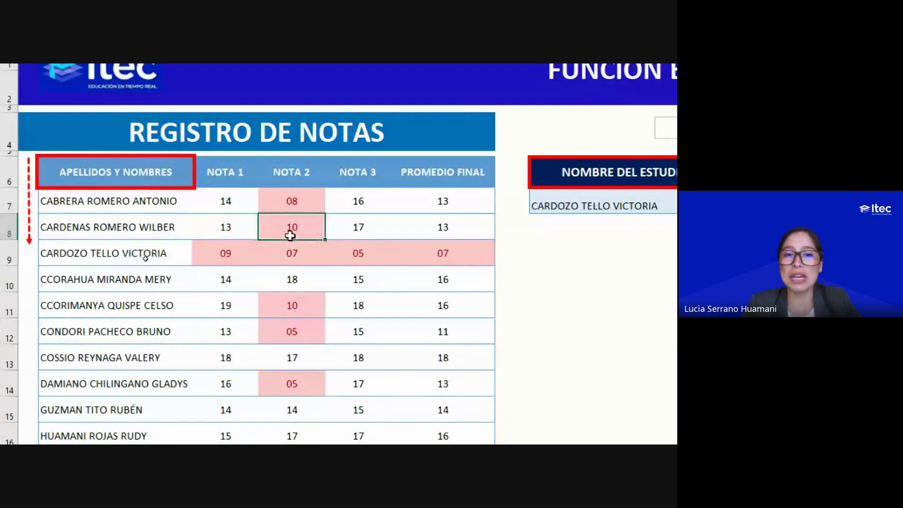
click(277, 256)
click(288, 229)
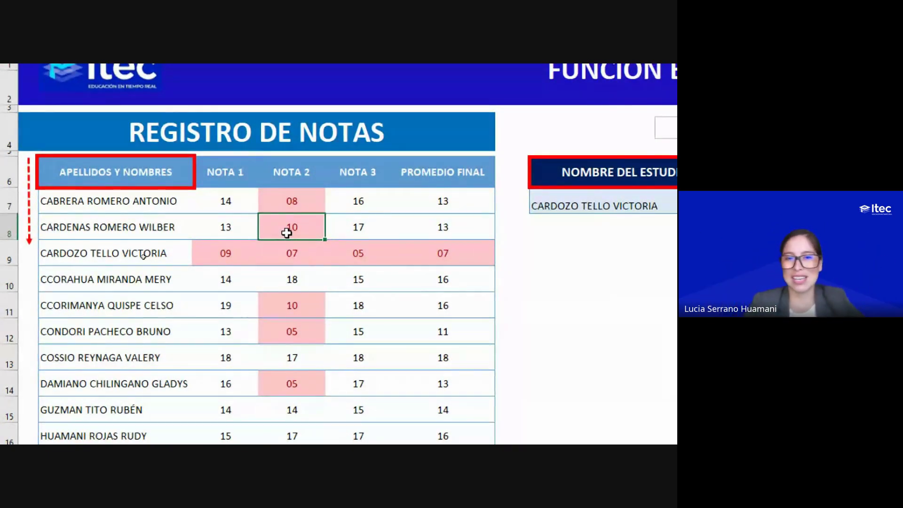
click(221, 222)
click(273, 221)
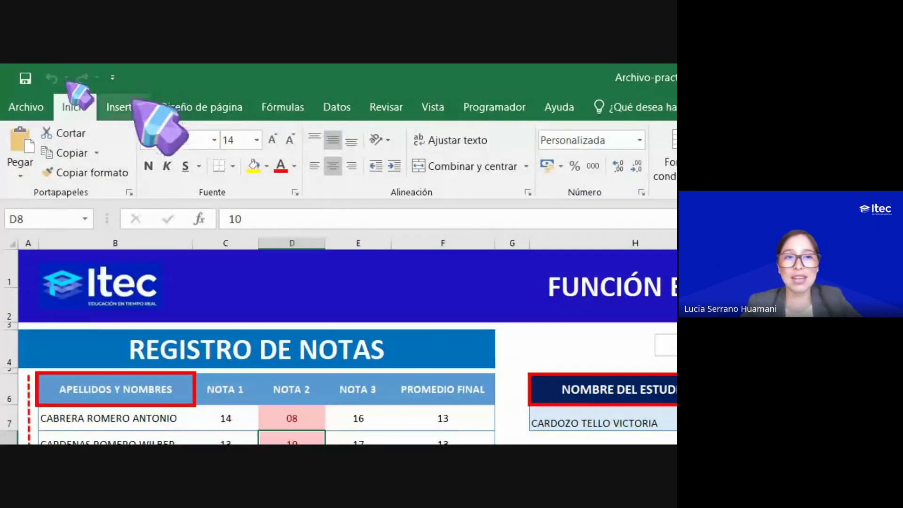
click(124, 107)
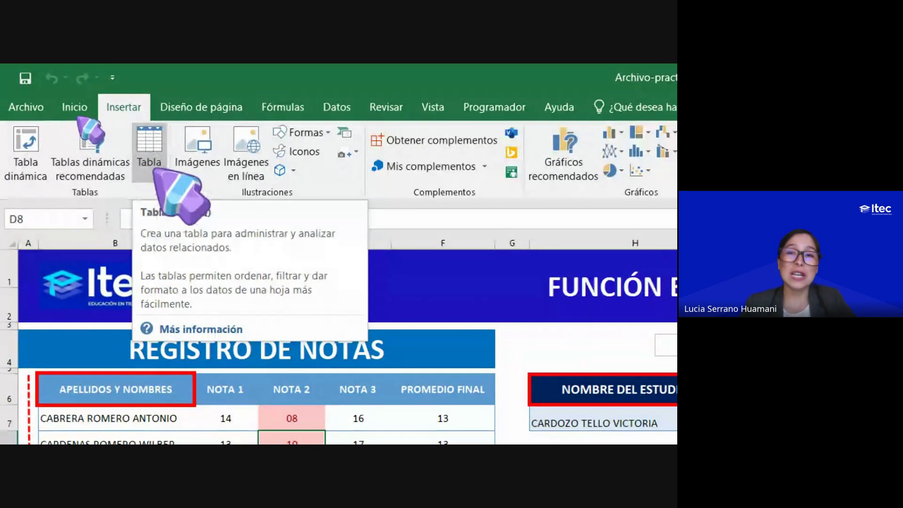
Open Crear tabla, move it aside and cancel it, then minimize Excel to the desktop.
click(149, 151)
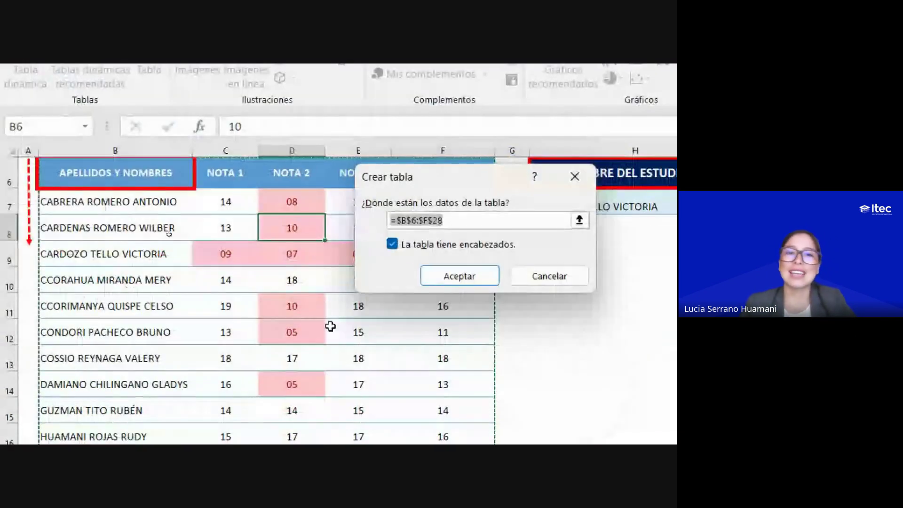
drag(447, 270, 379, 281)
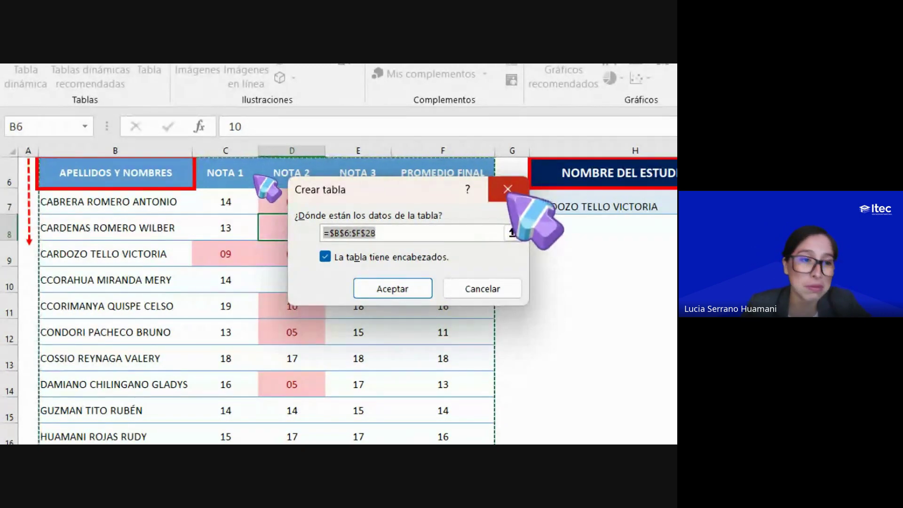
click(508, 189)
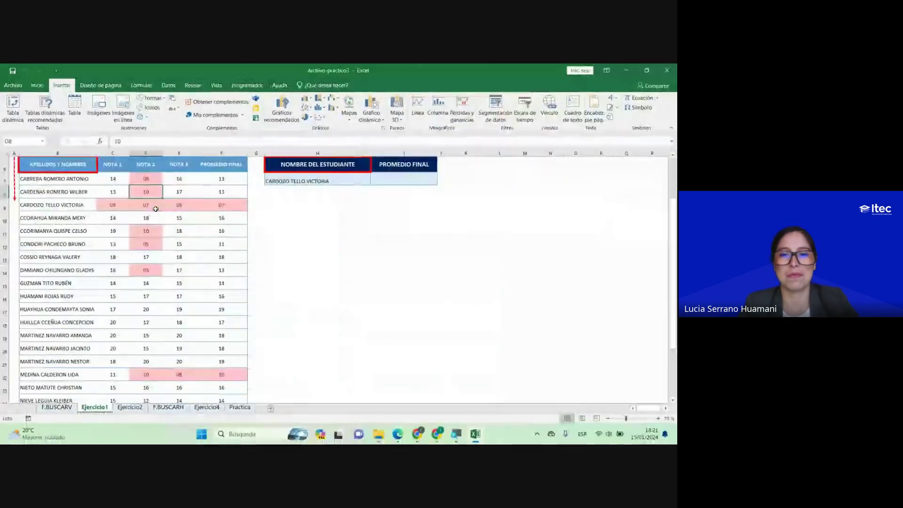
key(super+d)
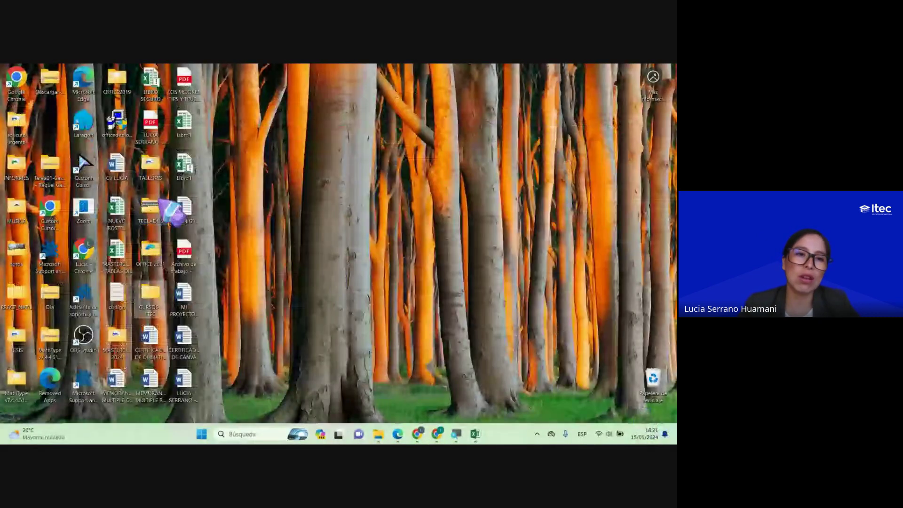
Open the TECLADOS folder and view klipartz.com (20).png in Photos.
double_click(162, 202)
double_click(121, 162)
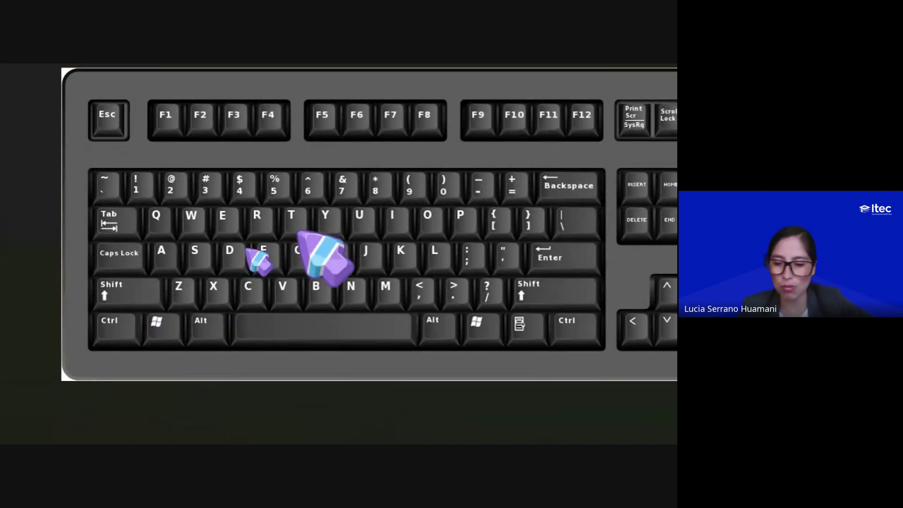
key(super+minus)
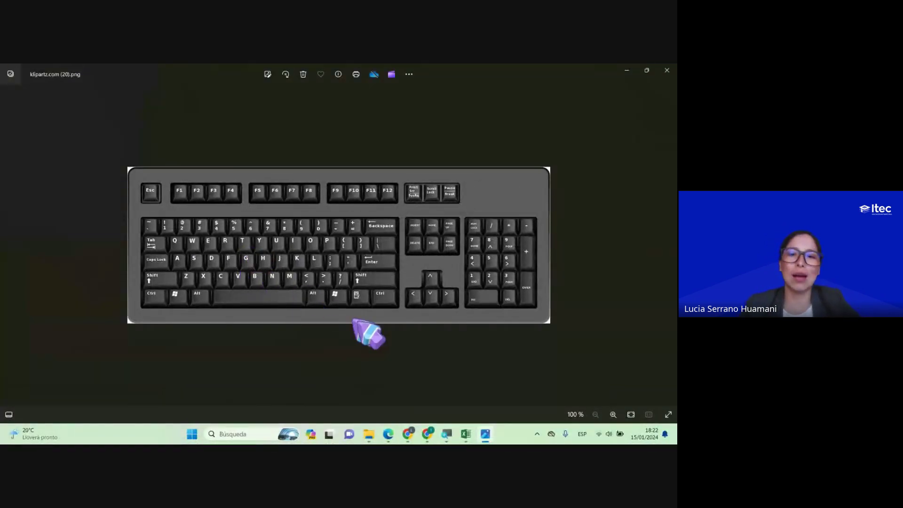
Return to Excel and select cells C13 and C10 in the NOTA 1 column.
click(465, 434)
click(113, 257)
click(114, 217)
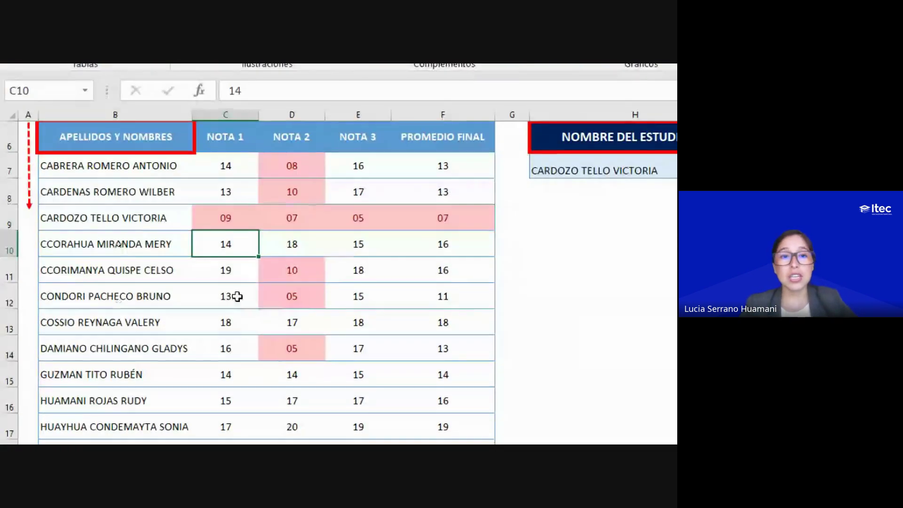
Convert the grade range B6:F28 into table Tabla1 with headers using Ctrl+T.
click(233, 270)
click(232, 221)
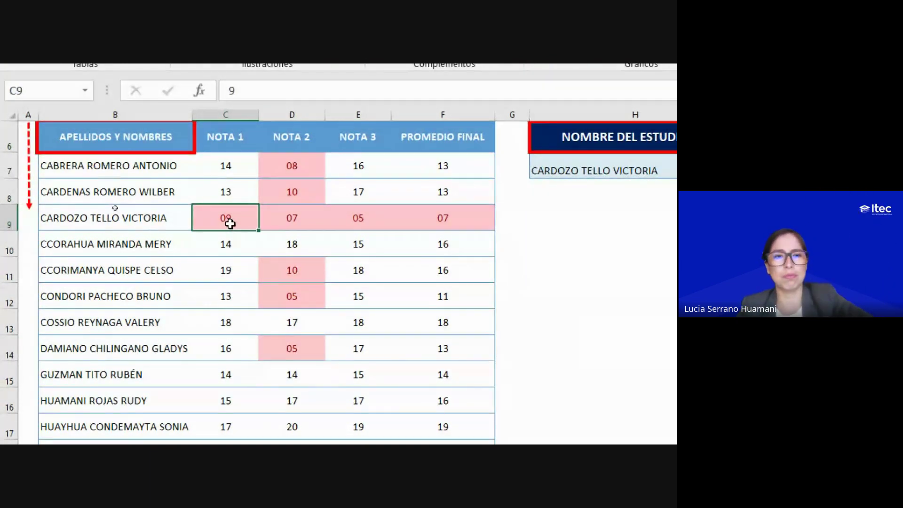
key(ctrl+t)
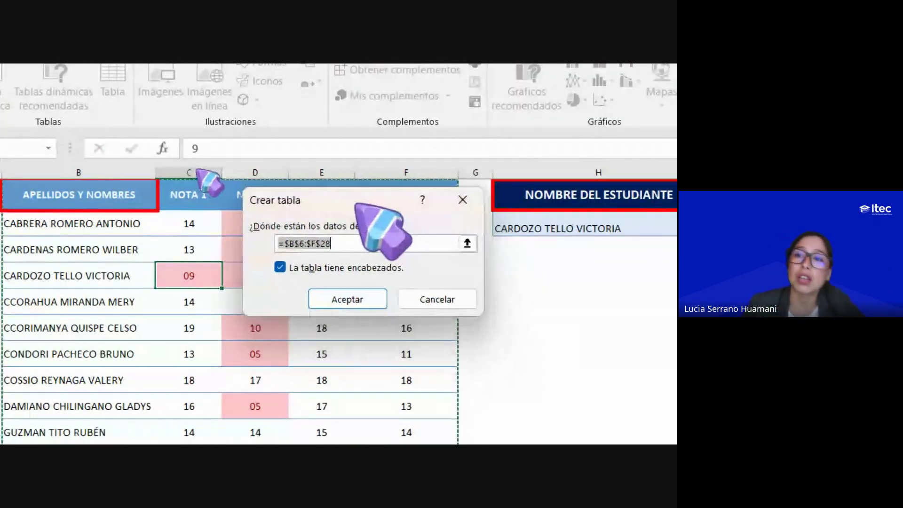
key(Return)
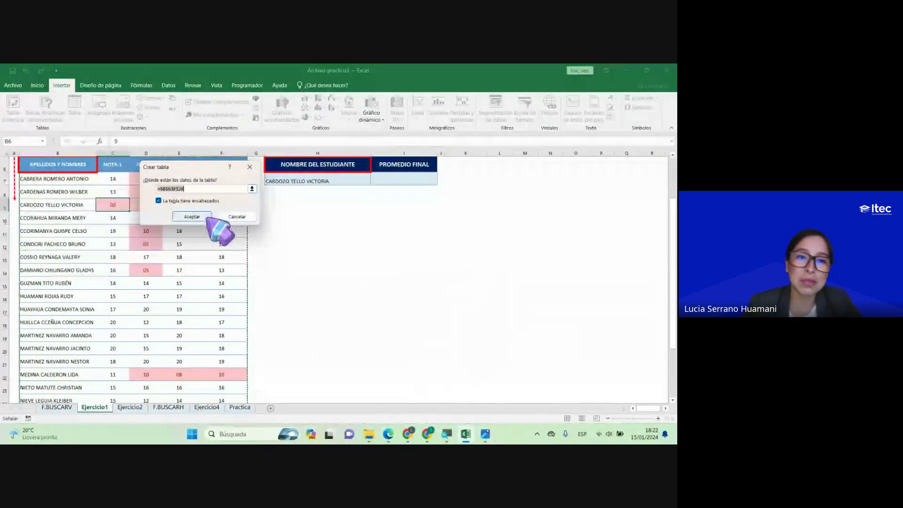
click(192, 216)
scroll(177, 300, up, 2)
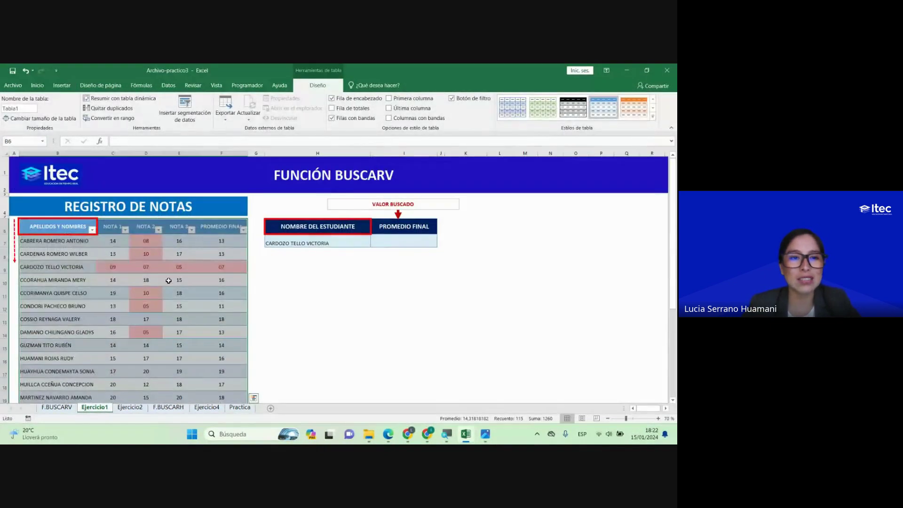
click(121, 267)
click(161, 275)
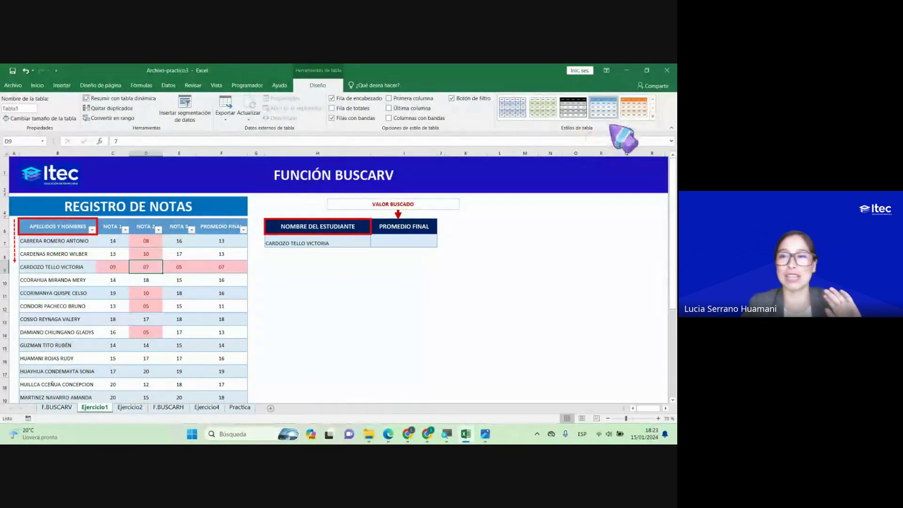
click(652, 115)
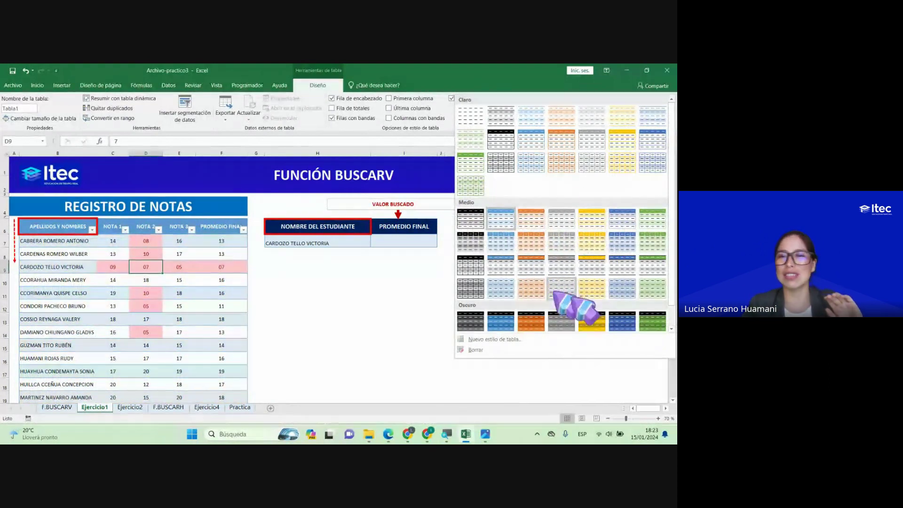
click(385, 336)
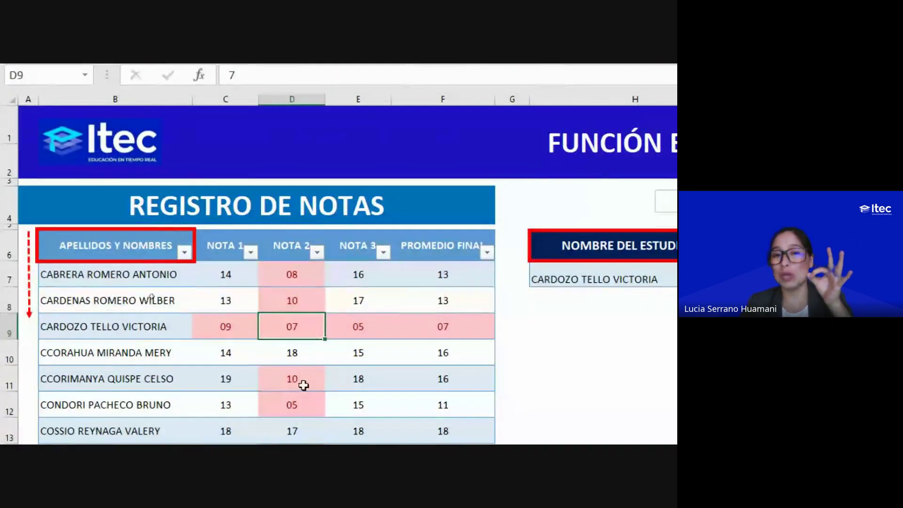
click(313, 363)
click(318, 335)
click(424, 326)
click(315, 318)
click(354, 293)
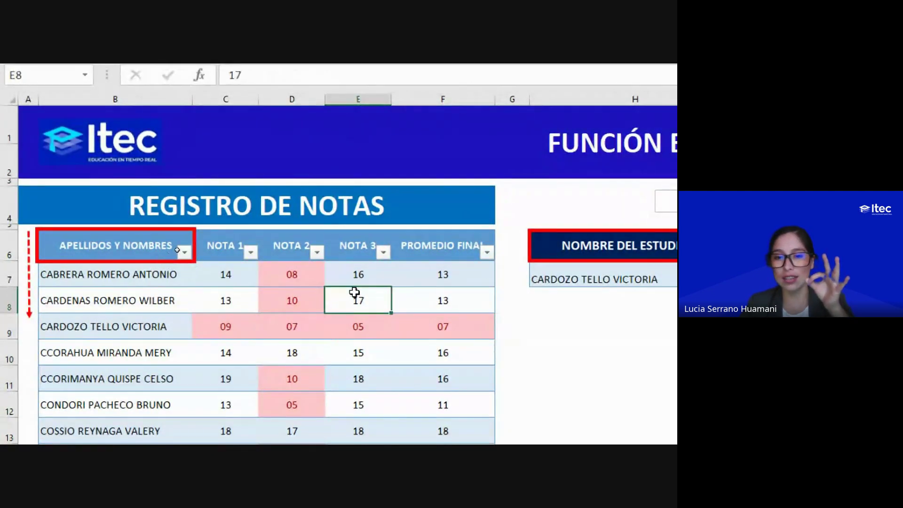
click(373, 319)
click(368, 293)
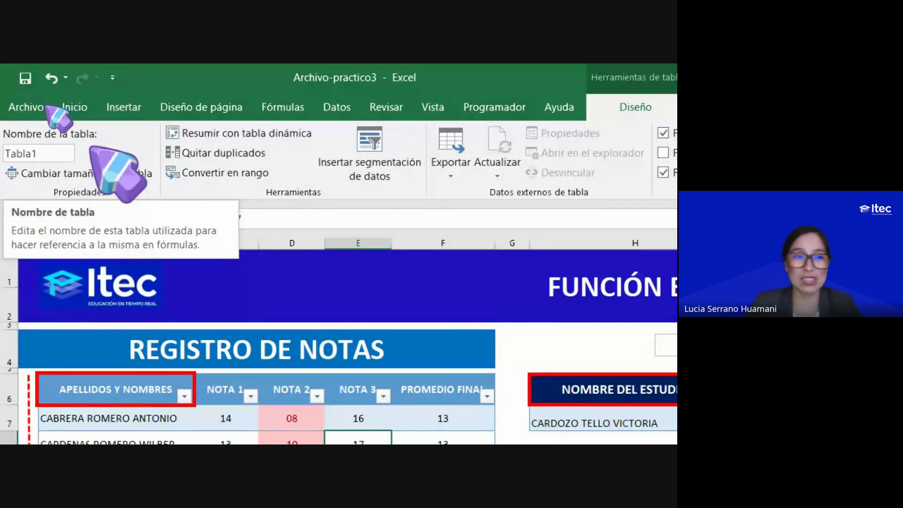
Erase Tabla1 from the Nombre de la tabla box and begin typing the new name with 'T'.
click(48, 154)
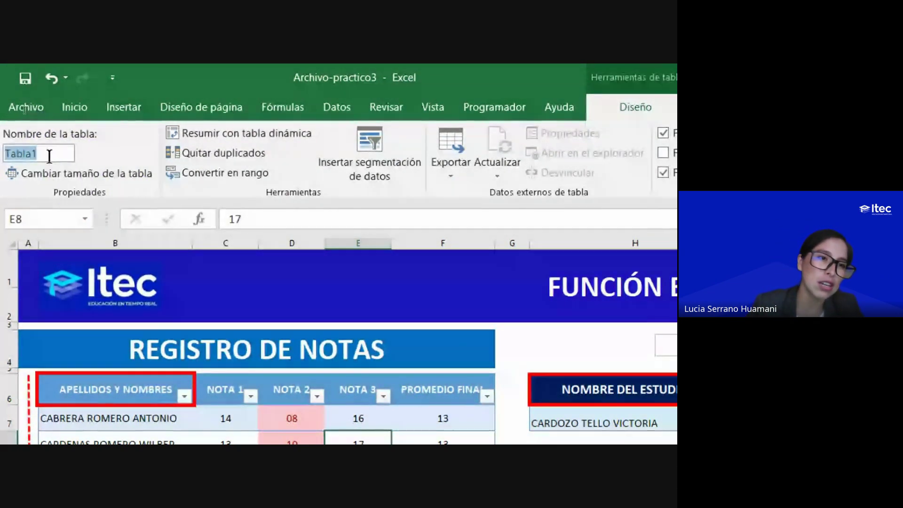
key(BackSpace)
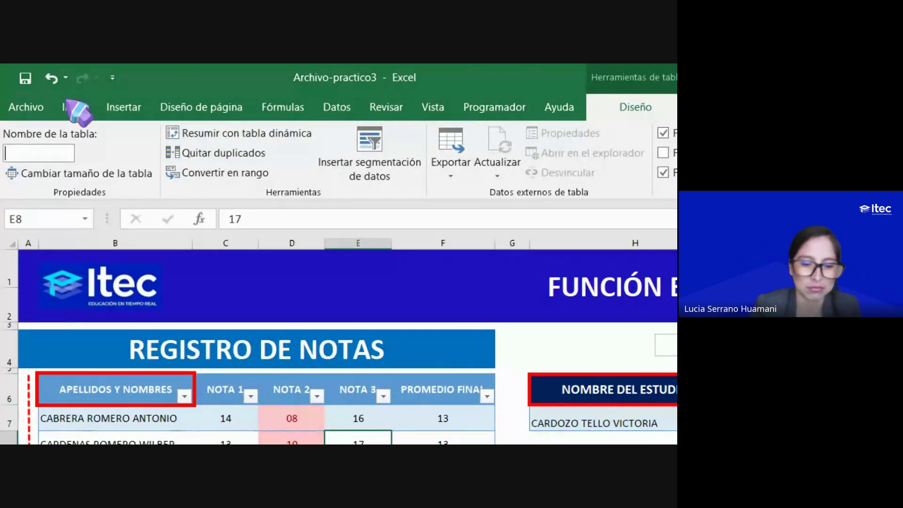
text(T)
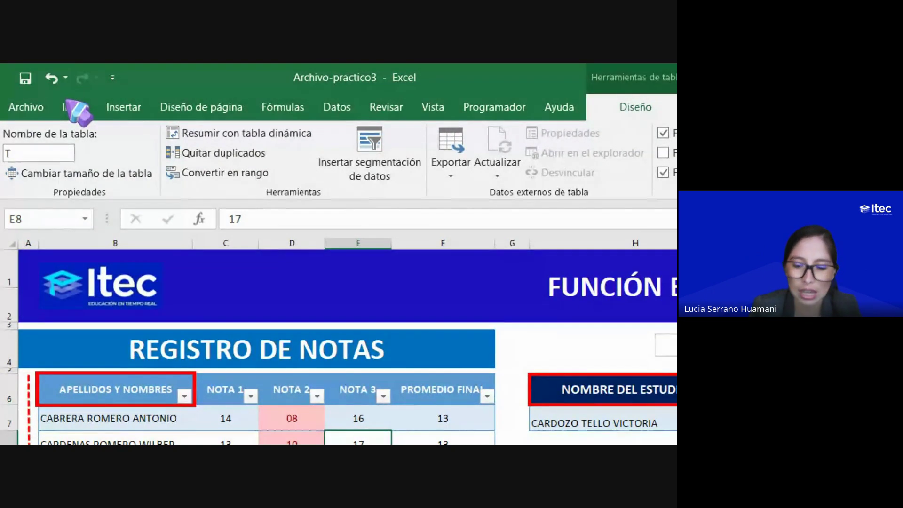
text(_)
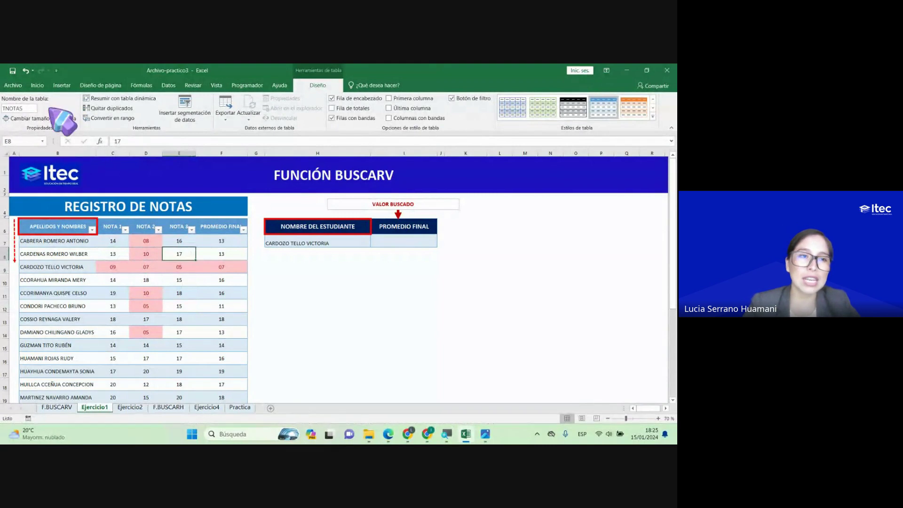
click(139, 278)
click(157, 264)
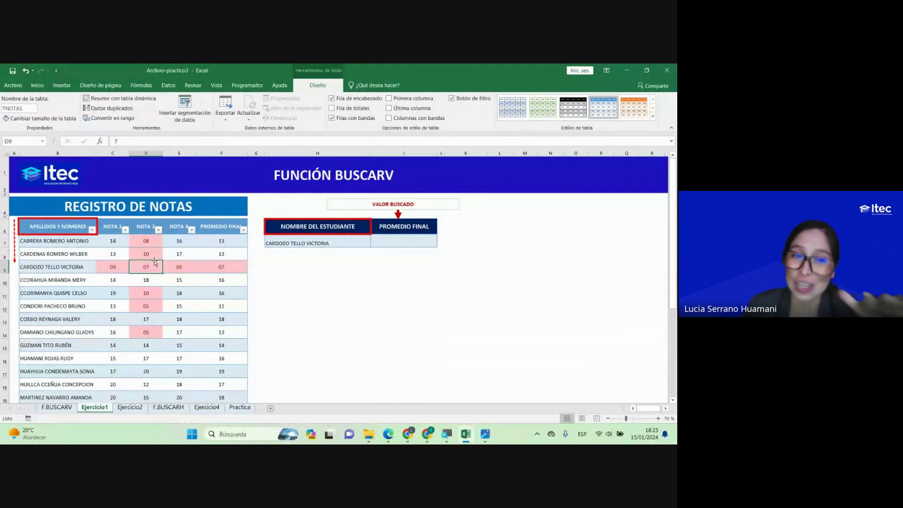
mouse_move(407, 433)
click(385, 390)
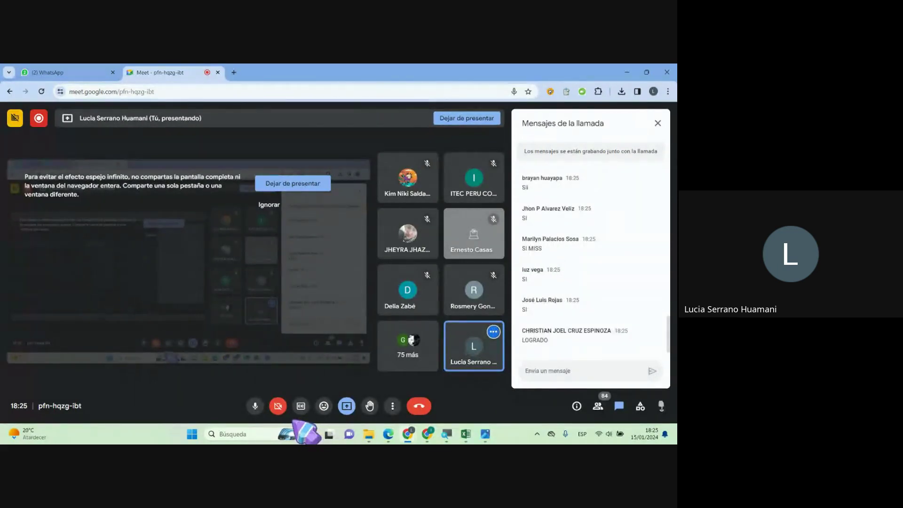
click(278, 406)
click(465, 433)
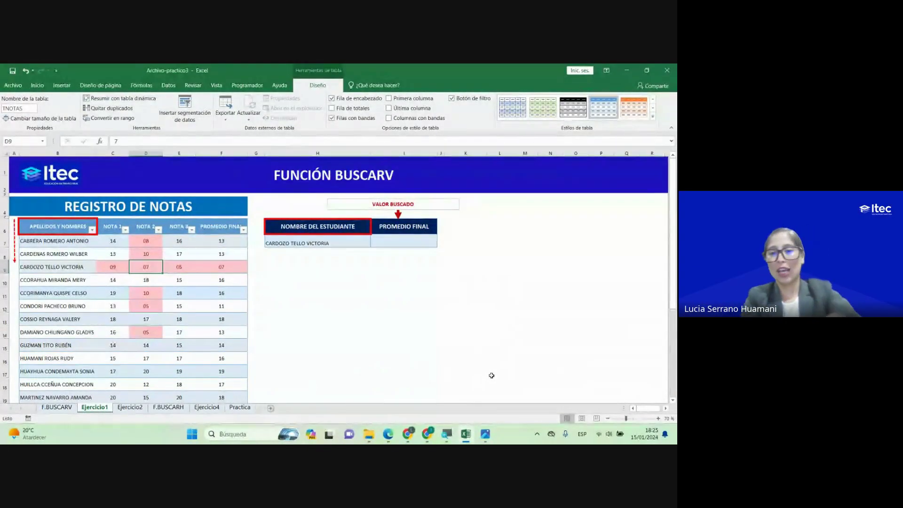
click(142, 292)
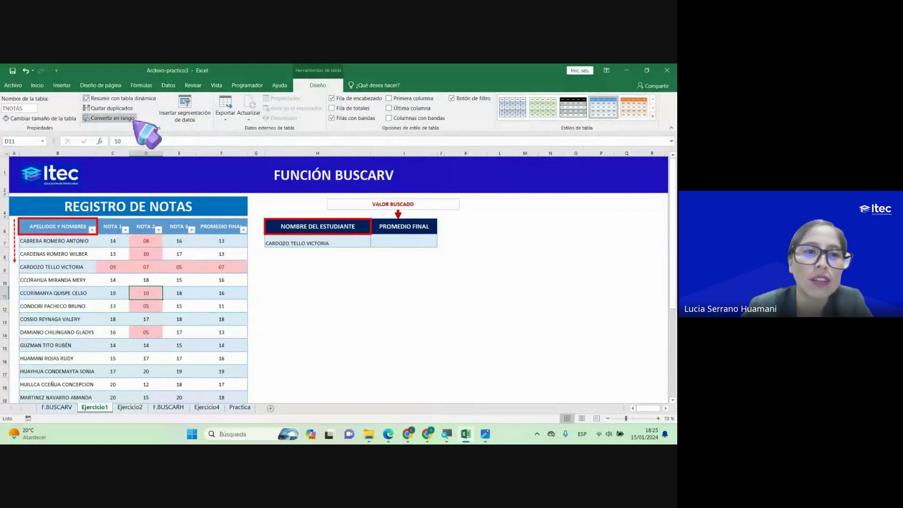
click(109, 118)
click(322, 272)
key(Left)
key(Up)
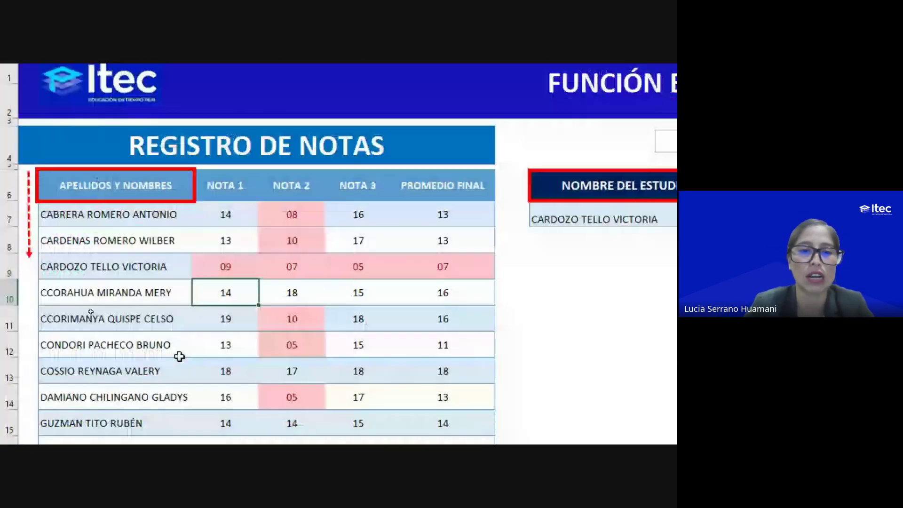
click(322, 290)
click(296, 243)
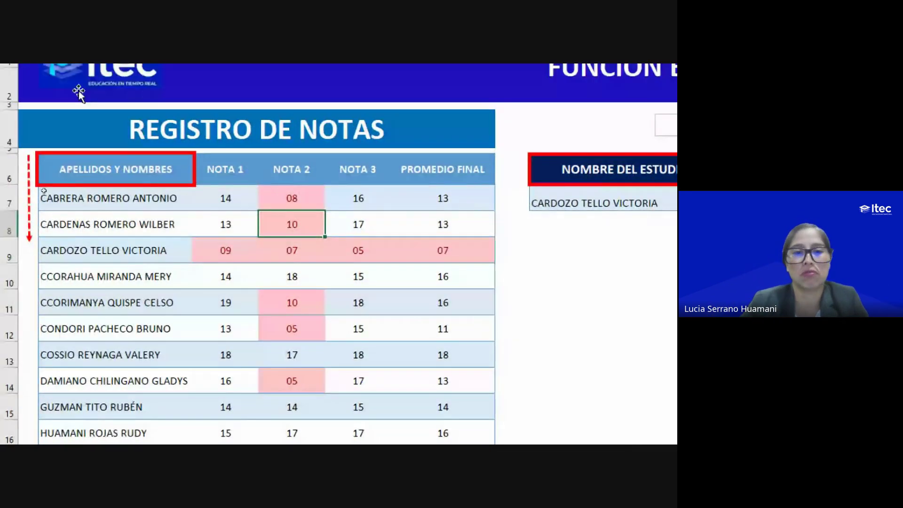
click(213, 222)
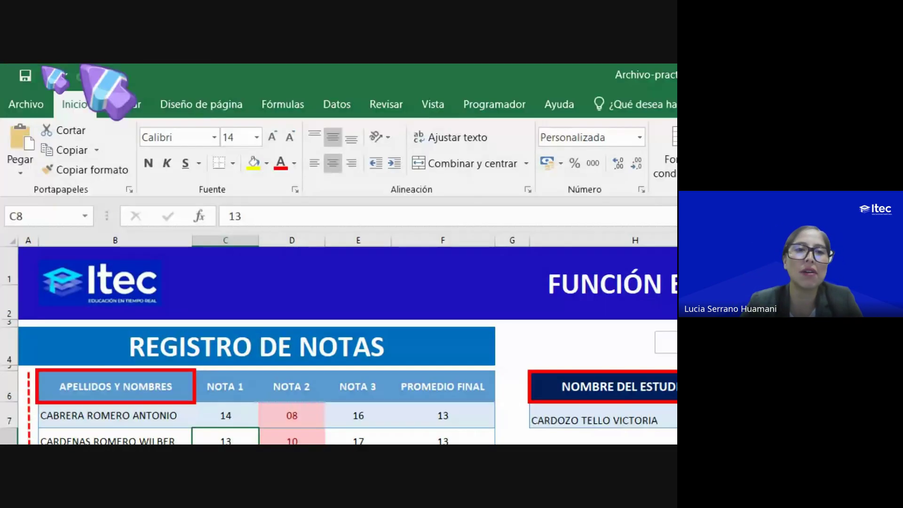
Insert a table from $B$6:$F$28 with 'La tabla tiene encabezados' kept checked.
click(121, 104)
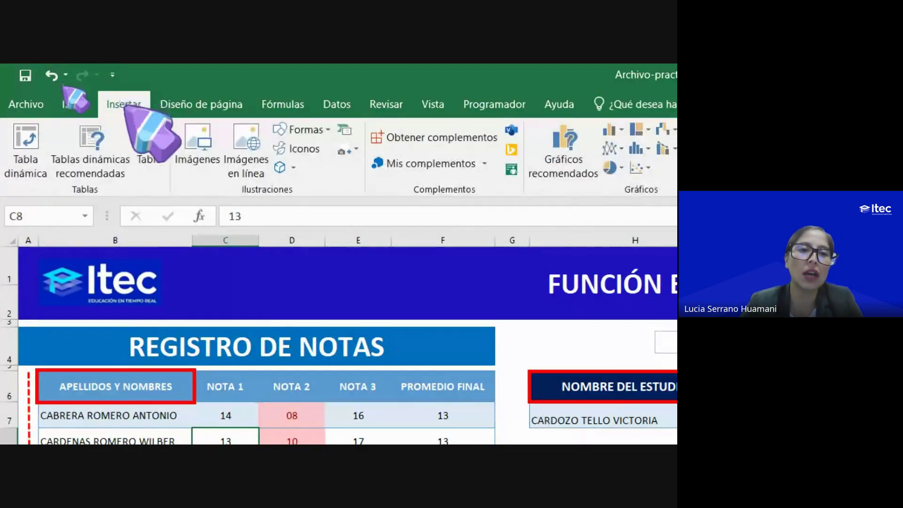
click(157, 143)
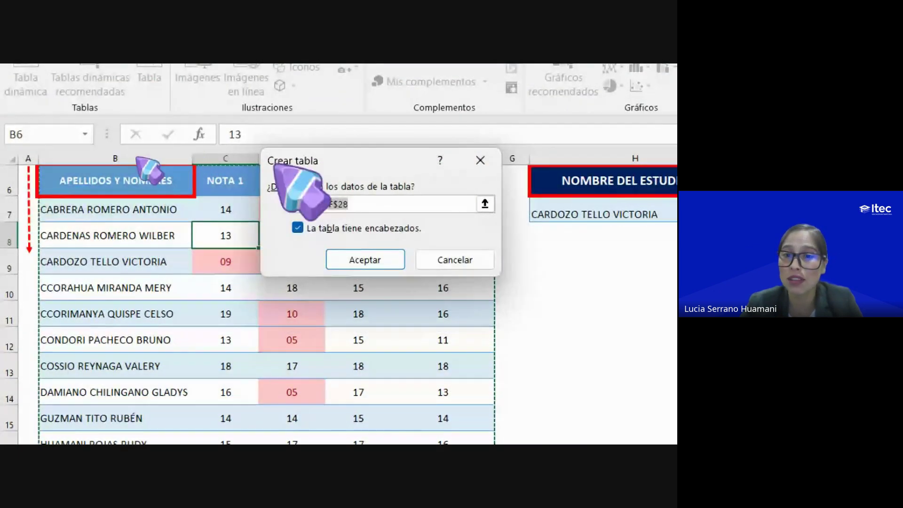
key(Return)
click(294, 308)
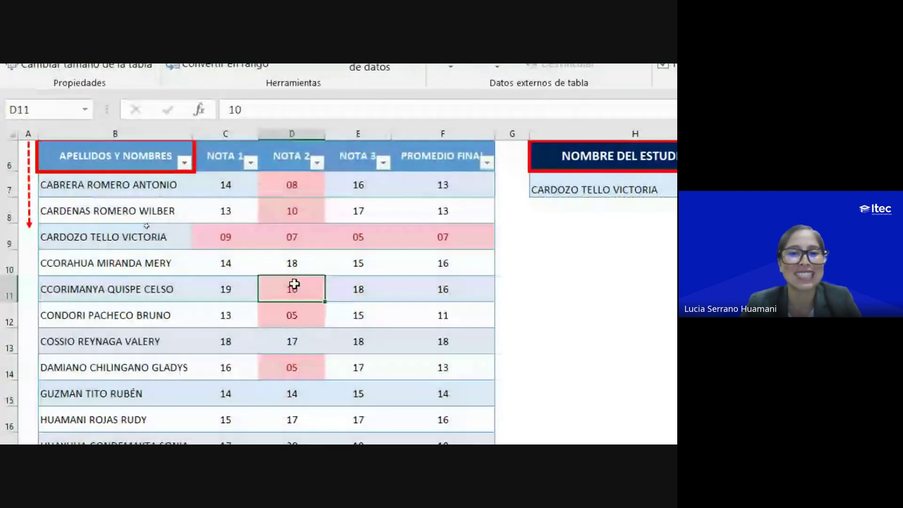
click(282, 266)
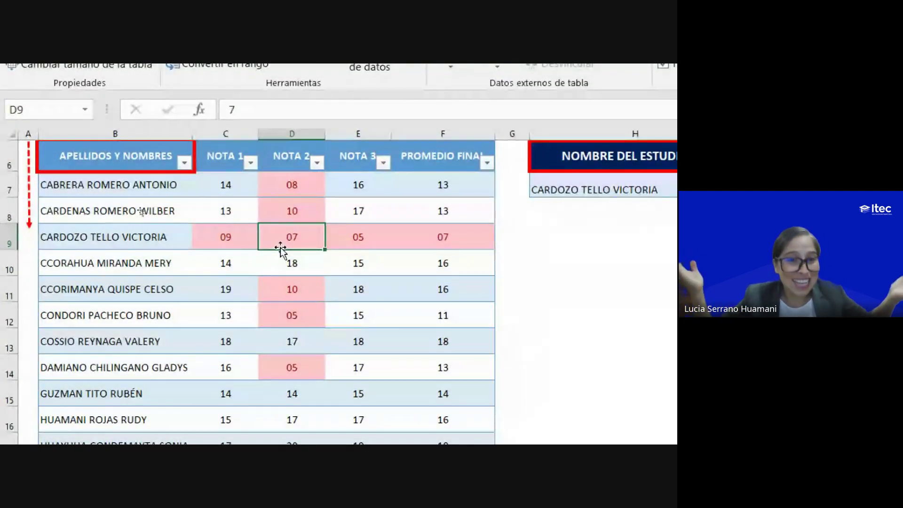
click(296, 210)
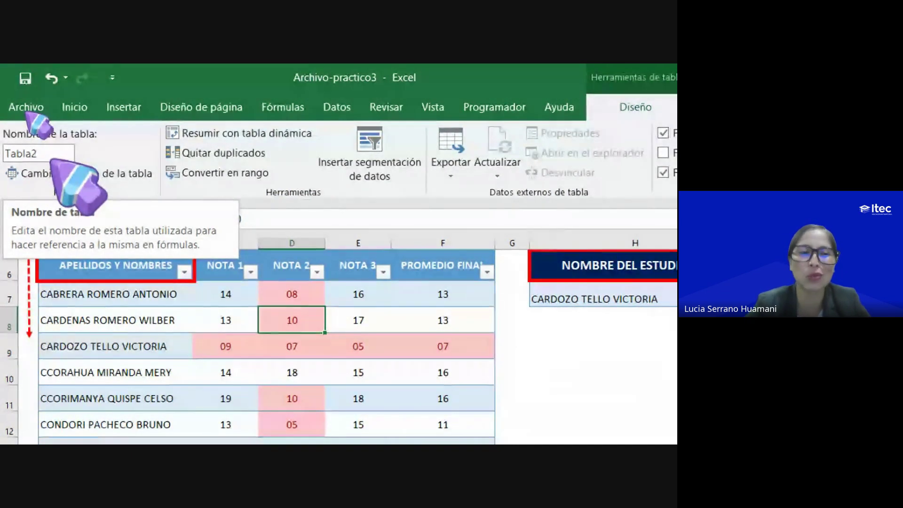
Select a grade cell in the table and replace the name Tabla2 with TNOTAS.
scroll(228, 379, up, 1)
scroll(228, 379, down, 1)
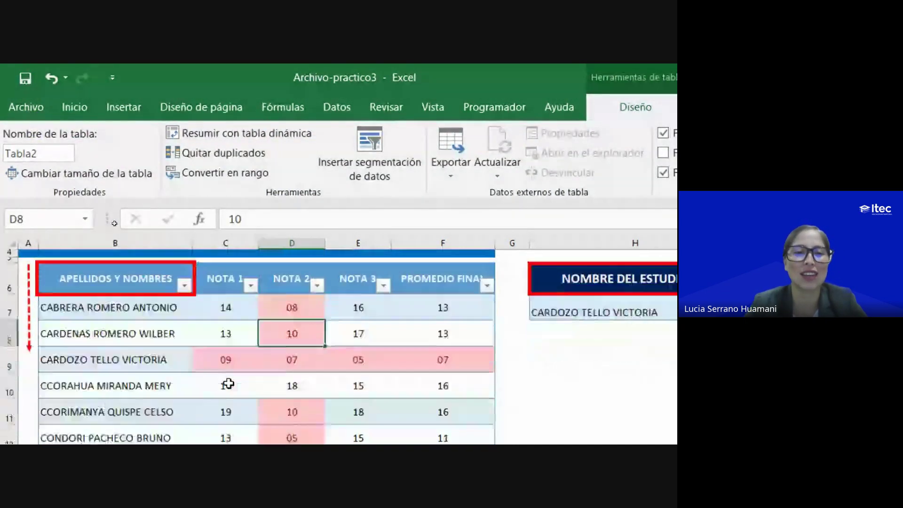
scroll(229, 383, up, 1)
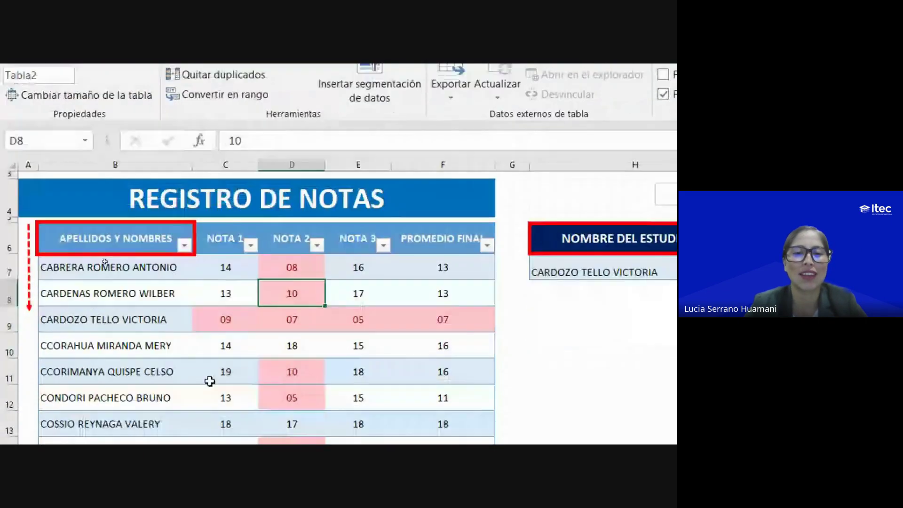
click(209, 290)
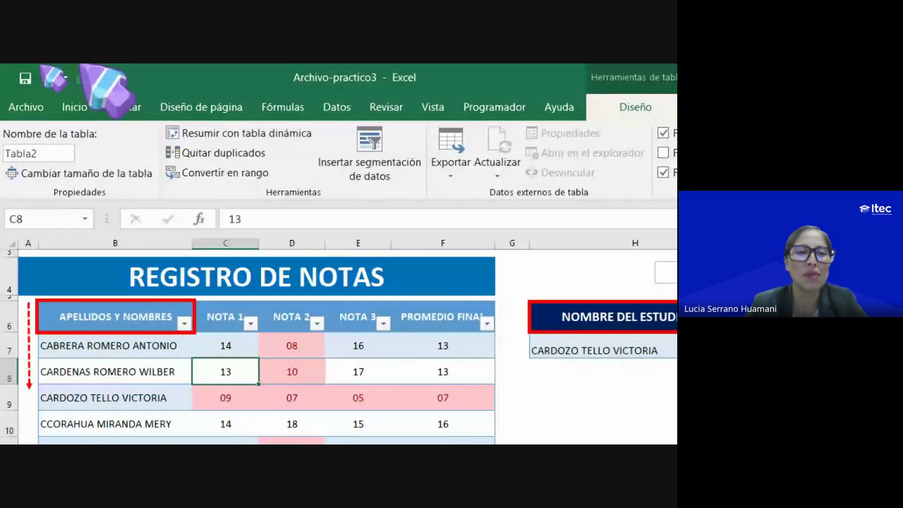
click(68, 78)
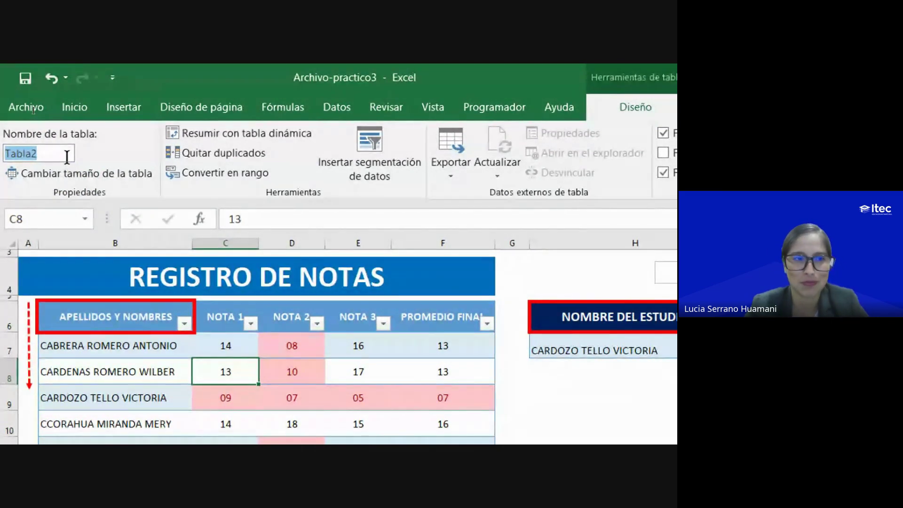
key(BackSpace)
text(TNOTAS)
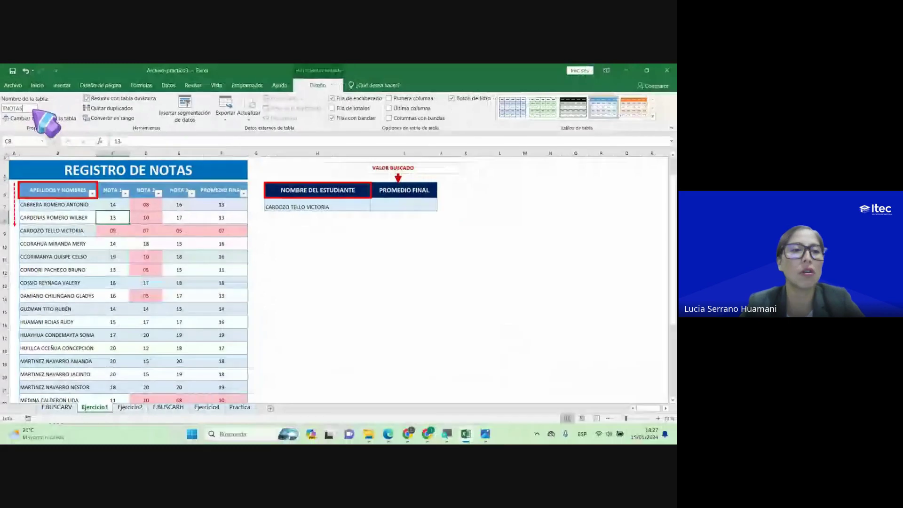
click(112, 205)
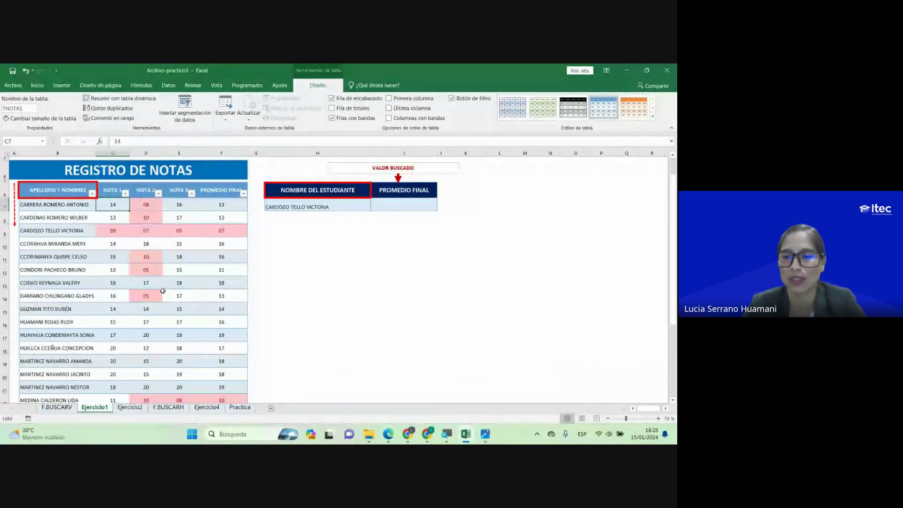
click(160, 253)
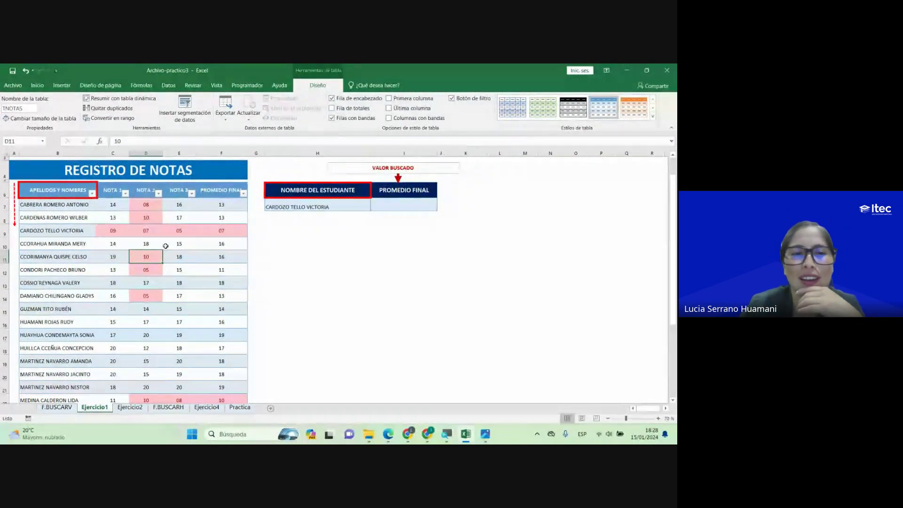
scroll(151, 306, down, 7)
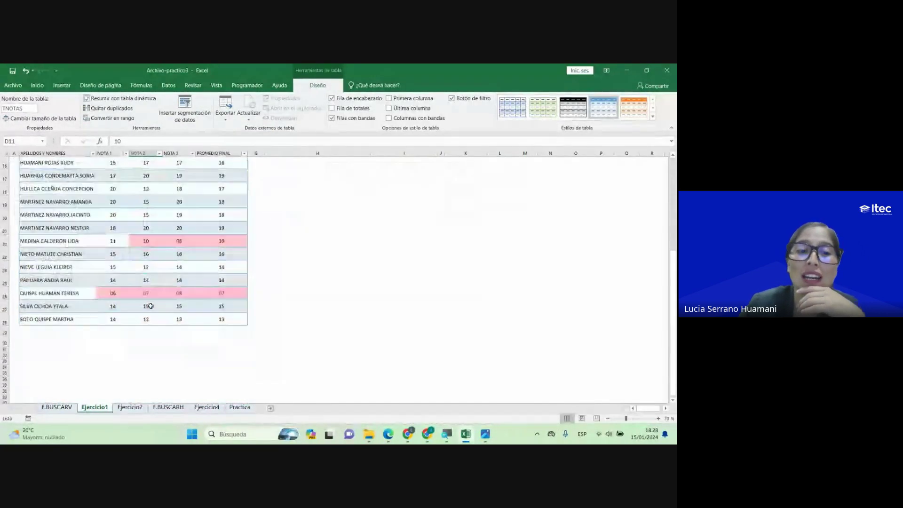
click(76, 227)
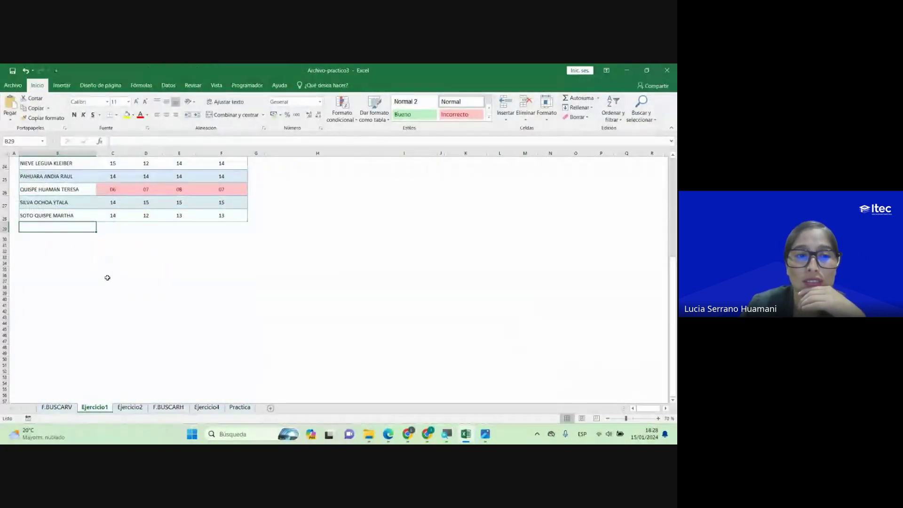
scroll(106, 276, up, 8)
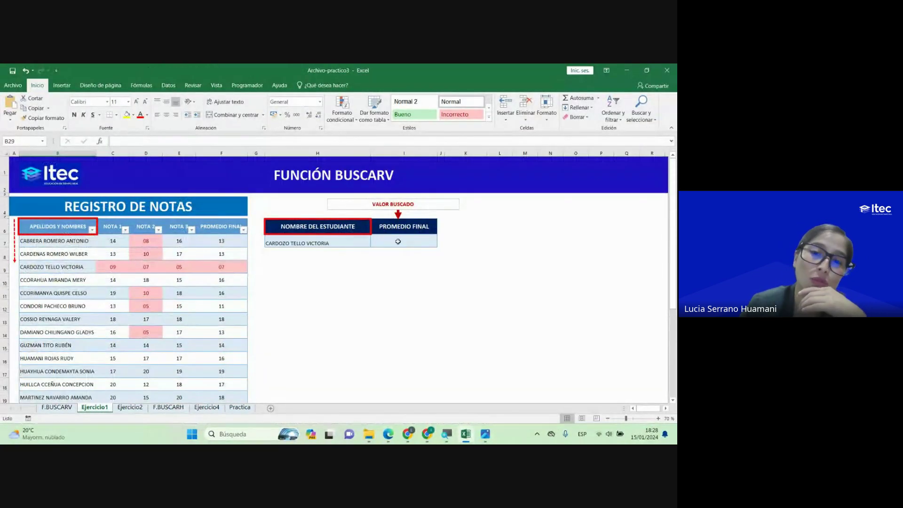
click(399, 240)
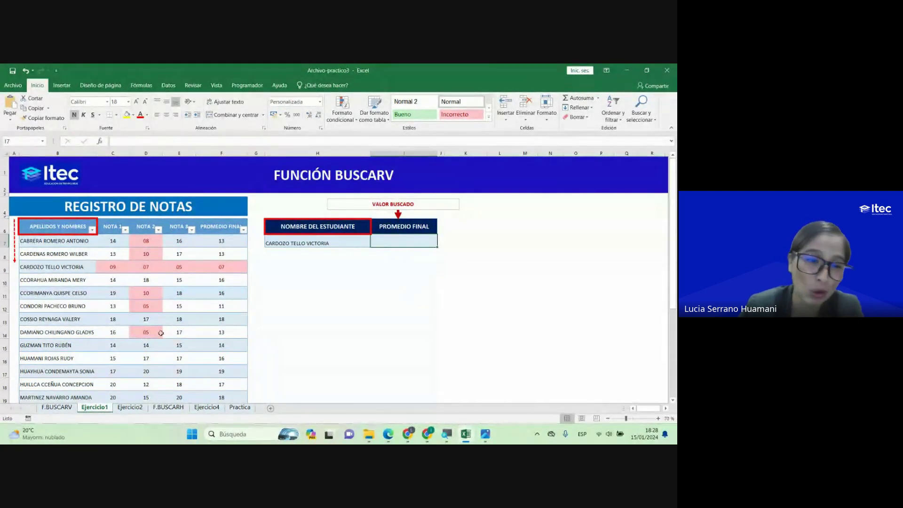
click(113, 306)
click(405, 239)
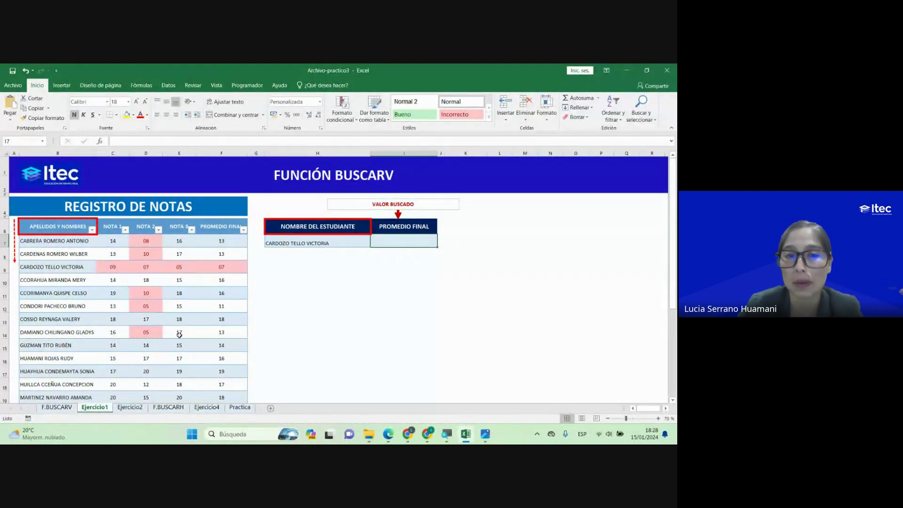
click(134, 311)
click(139, 281)
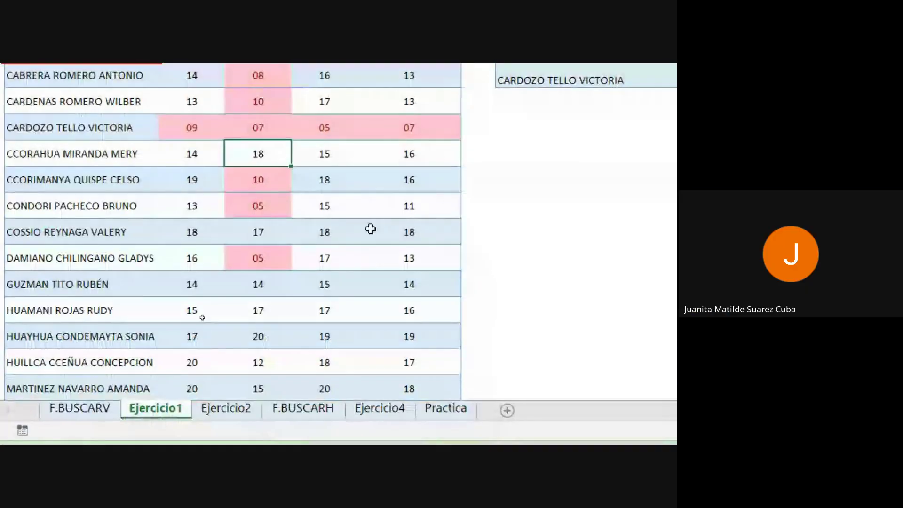
click(371, 229)
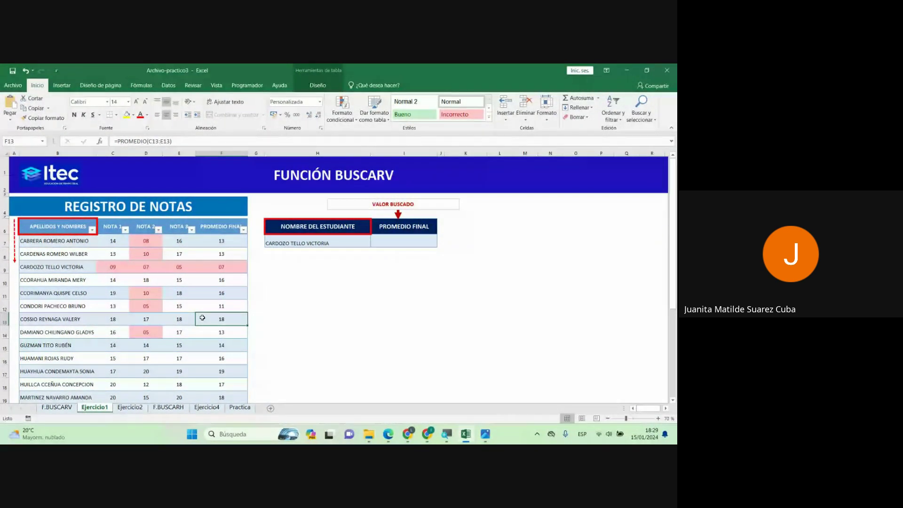
click(179, 254)
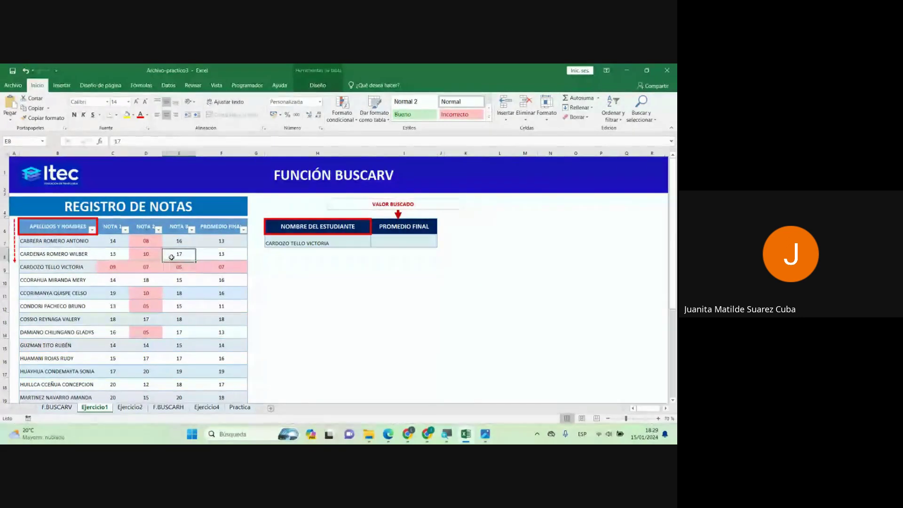
click(318, 85)
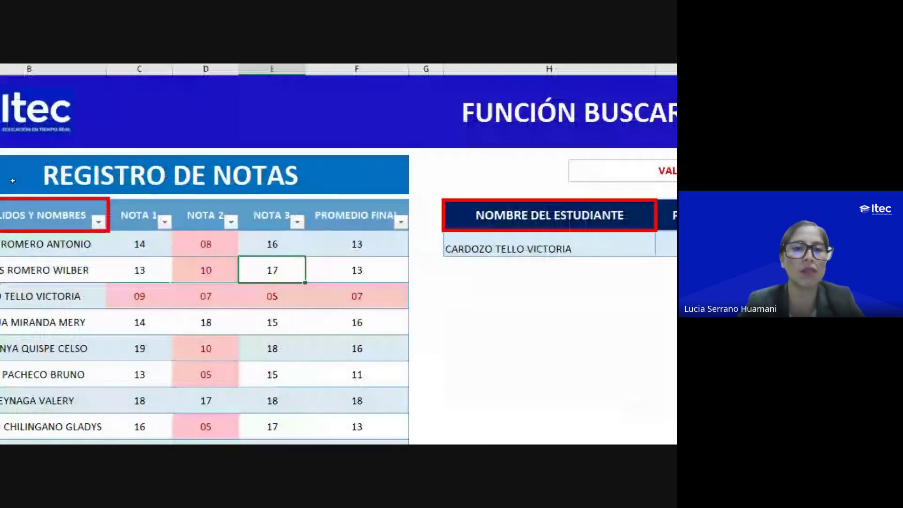
click(26, 153)
key(End)
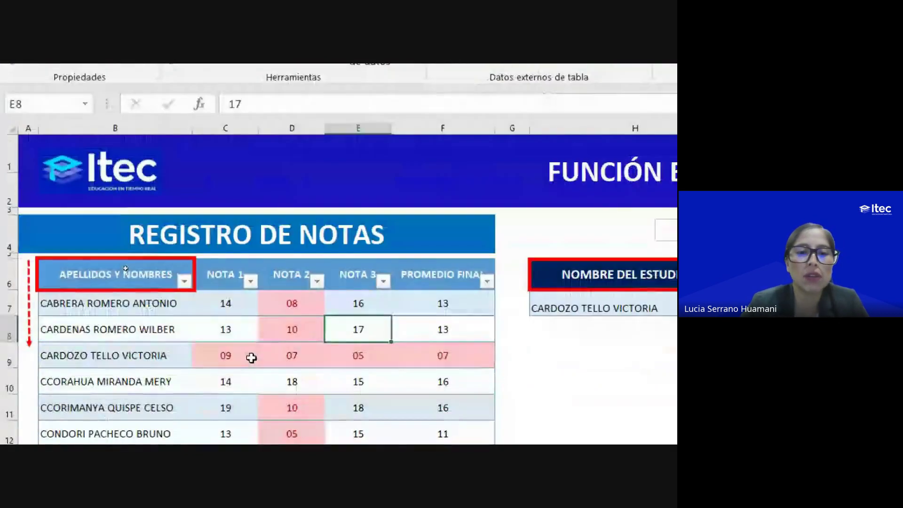
click(239, 383)
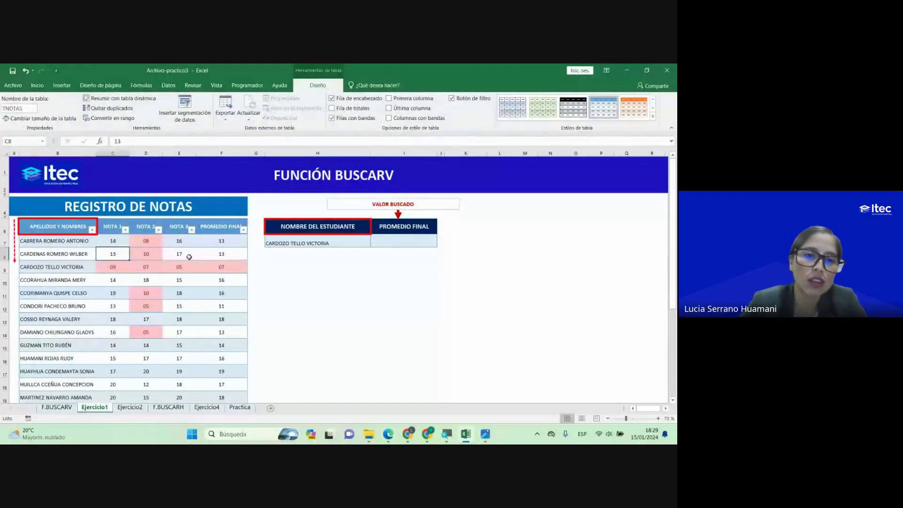
click(317, 280)
click(226, 281)
key(Up)
key(Up)
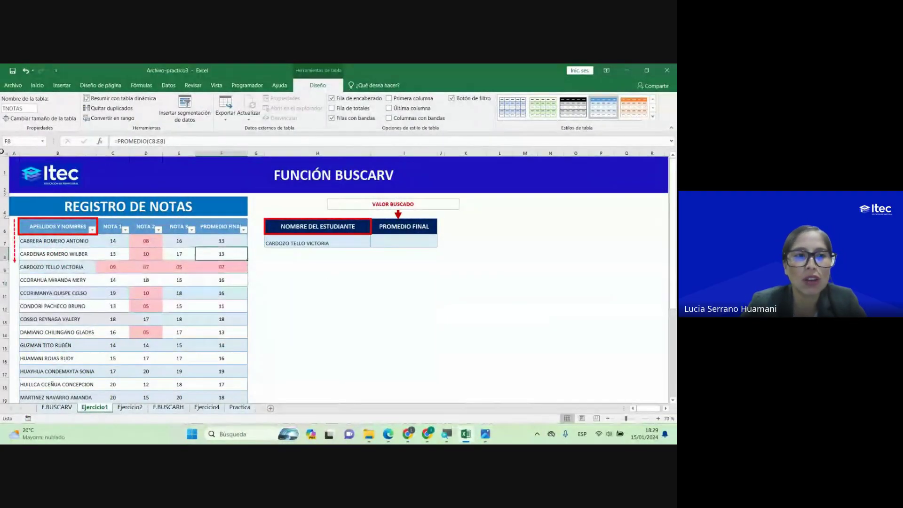
click(220, 304)
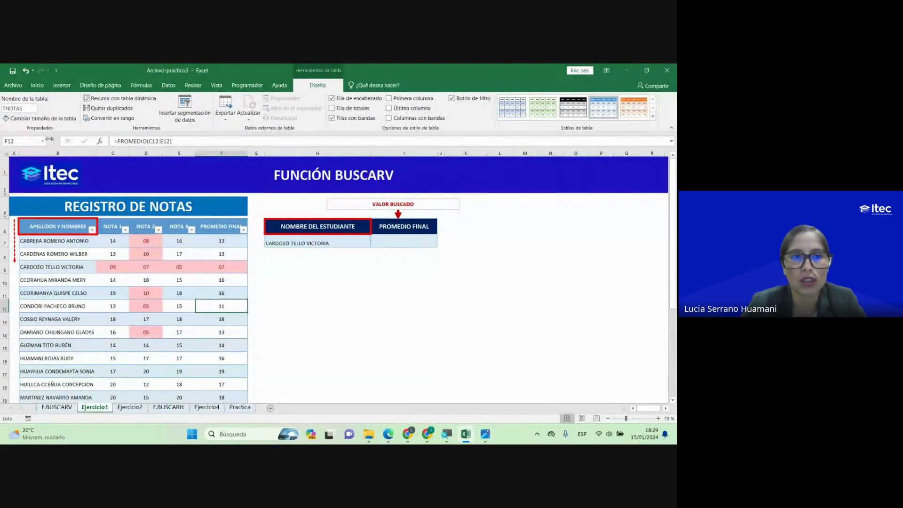
click(479, 281)
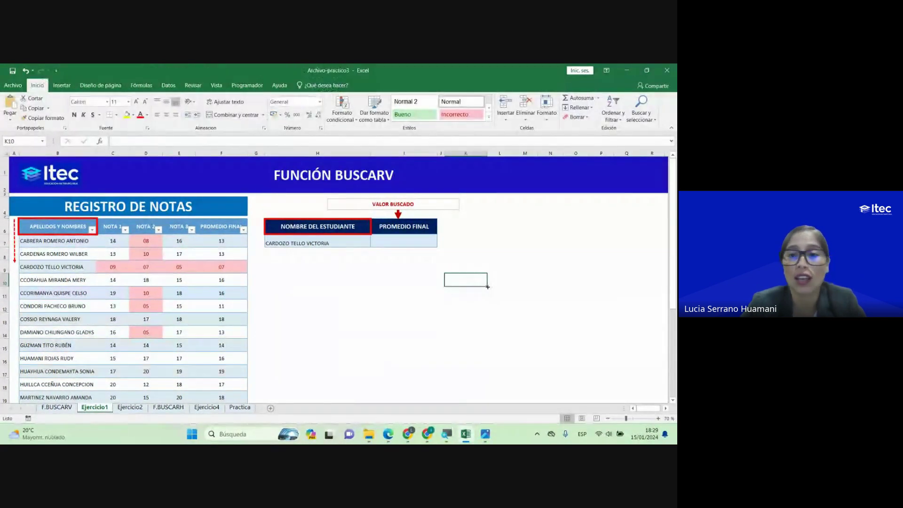
click(120, 302)
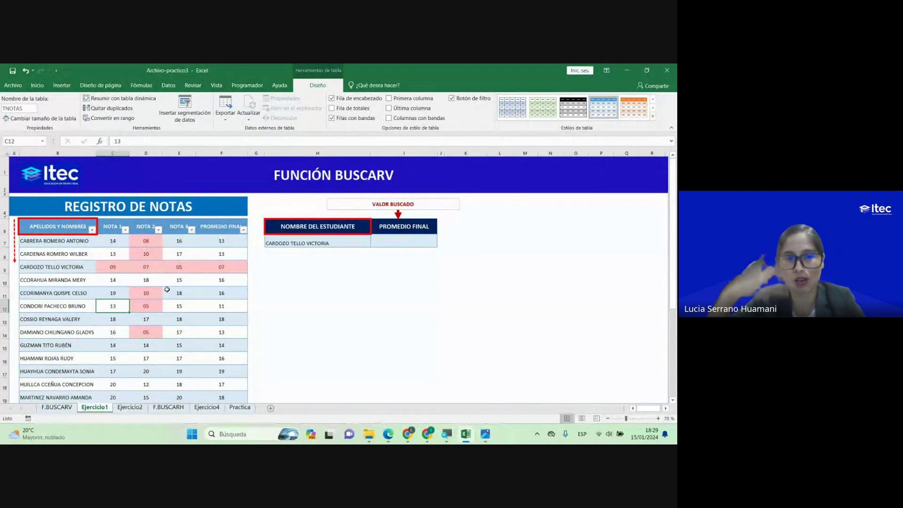
click(179, 306)
click(179, 290)
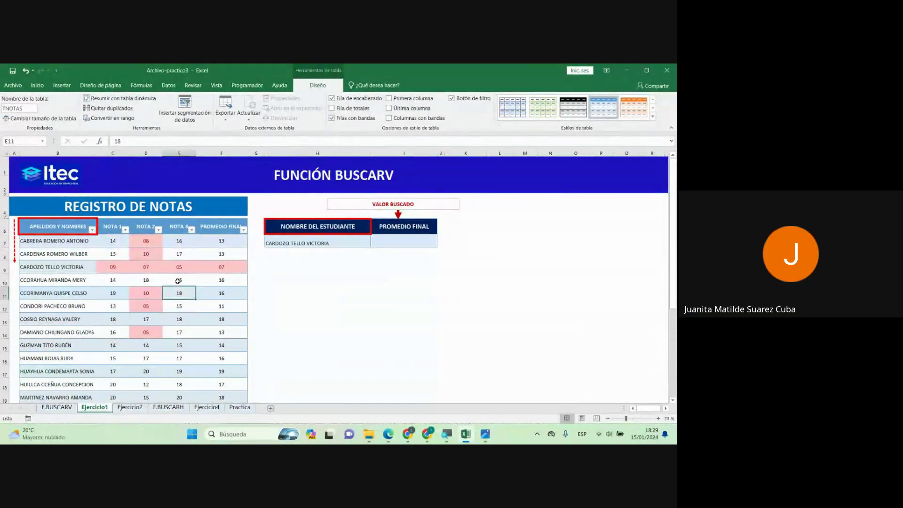
key(Right)
click(212, 279)
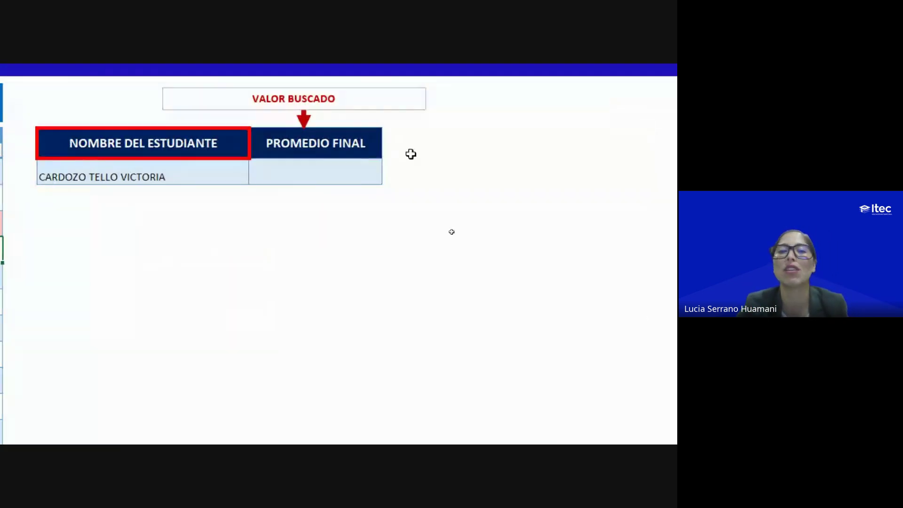
click(174, 238)
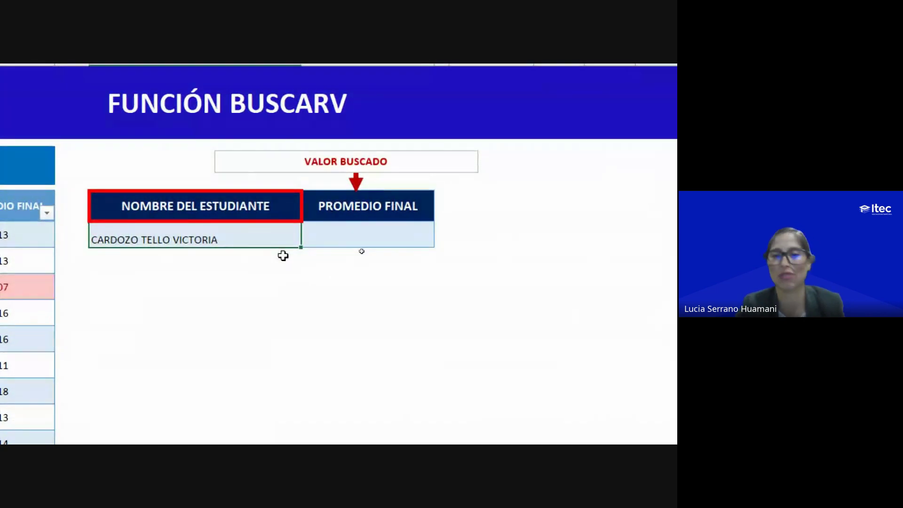
click(325, 242)
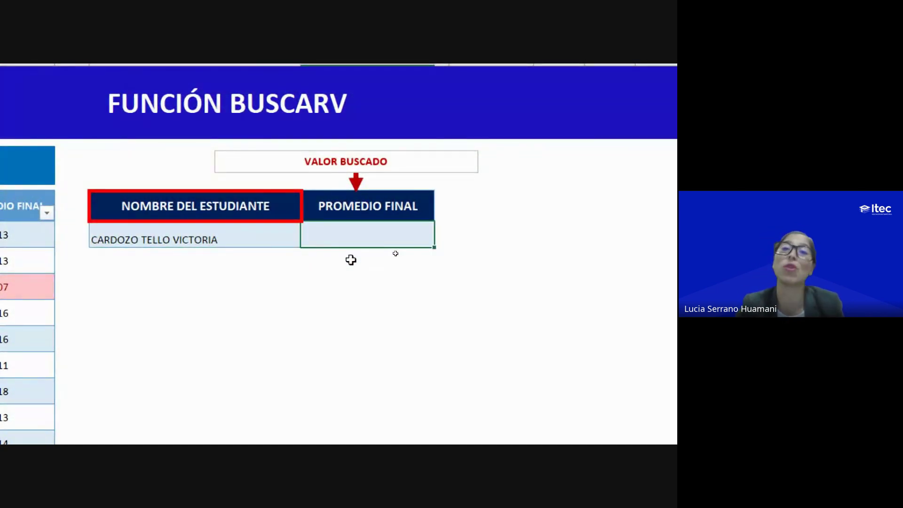
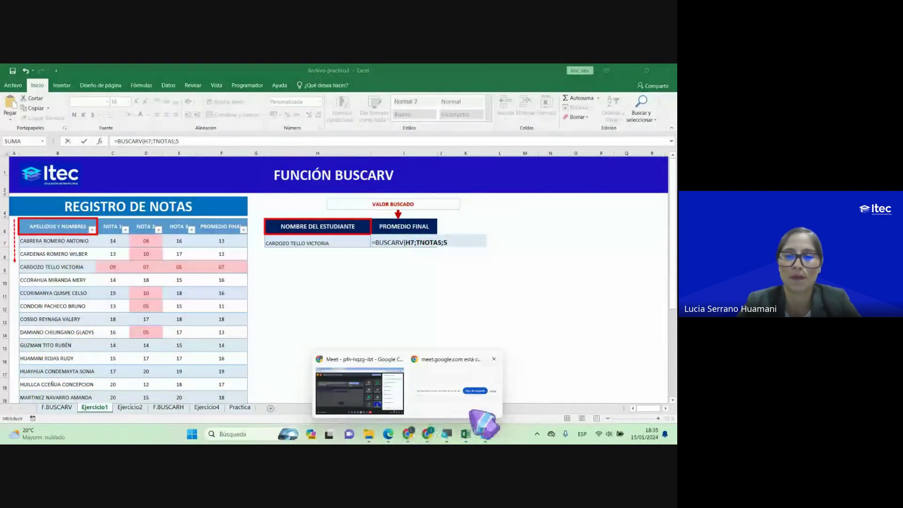
Switch over to the Google Meet call.
click(396, 407)
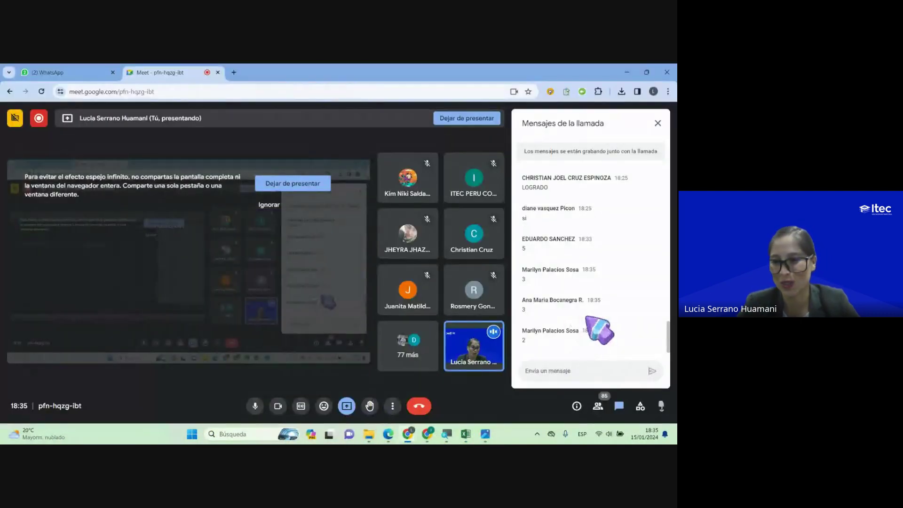
key(alt+Tab)
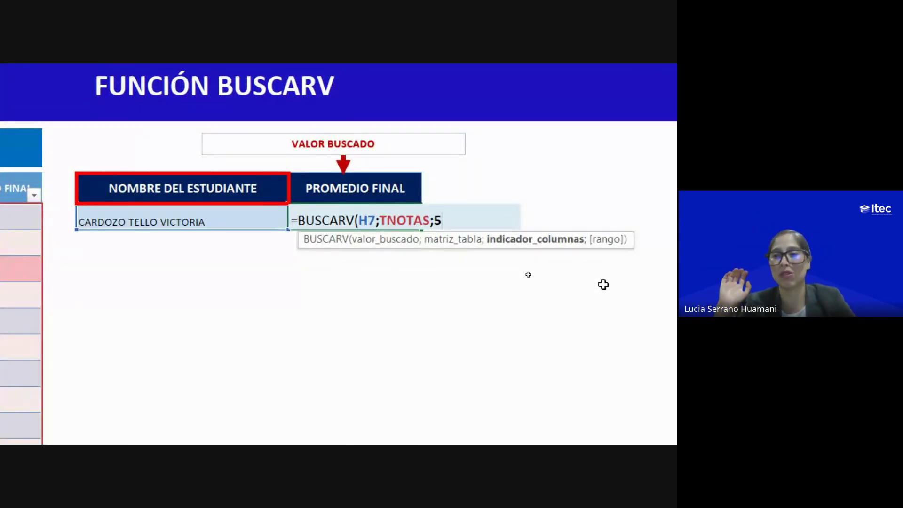
Add FALSO (exact match) as the fourth BUSCARV argument after the column 5.
text(;)
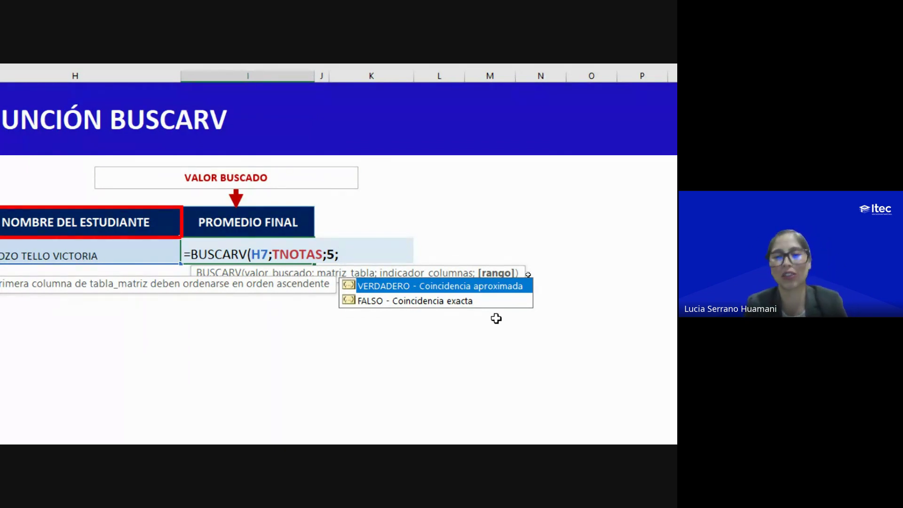
text(ASLSO)
key(BackSpace)
key(BackSpace)
key(BackSpace)
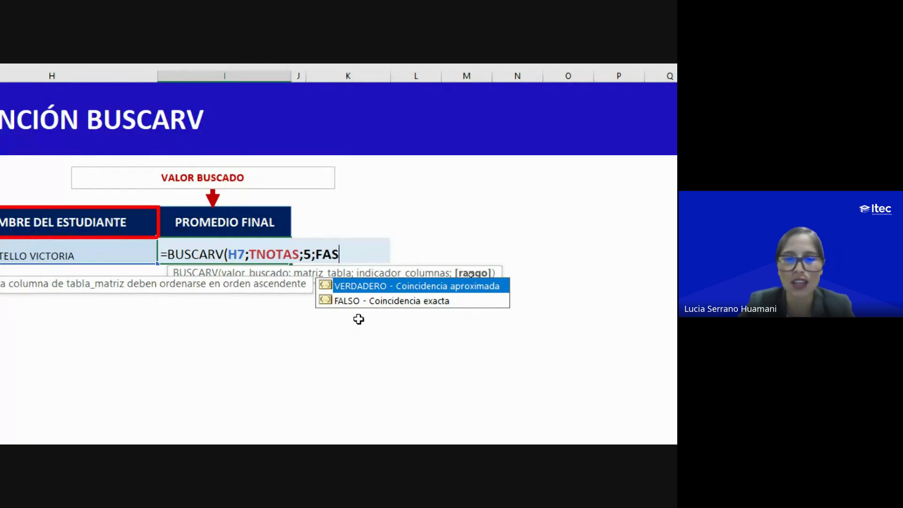
double_click(343, 301)
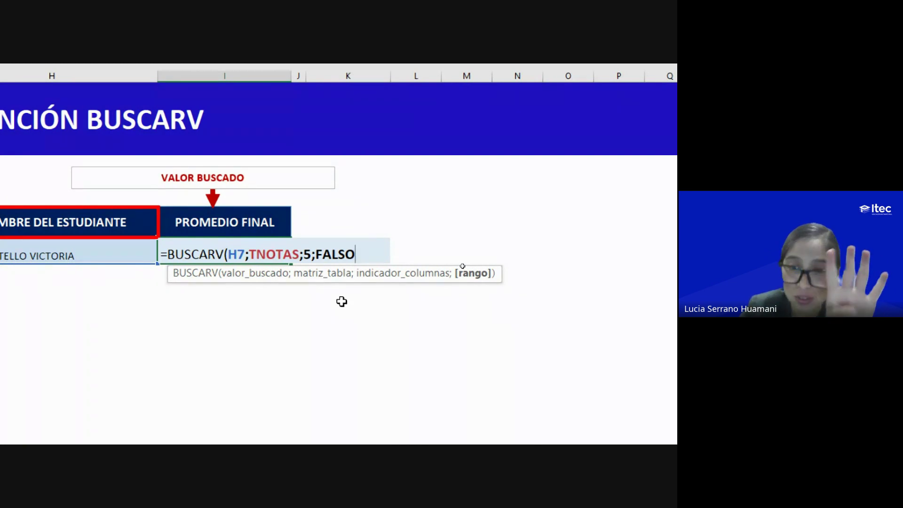
Highlight the H7, TNOTAS and FALSO arguments, then enter =BUSCARV(H7;TNOTAS;5;FALSO), returning 07.
double_click(236, 254)
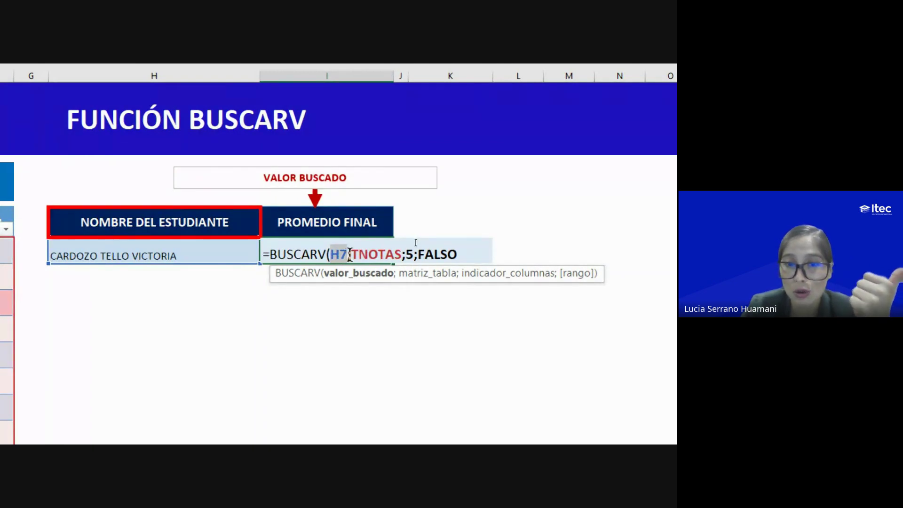
drag(351, 254, 376, 256)
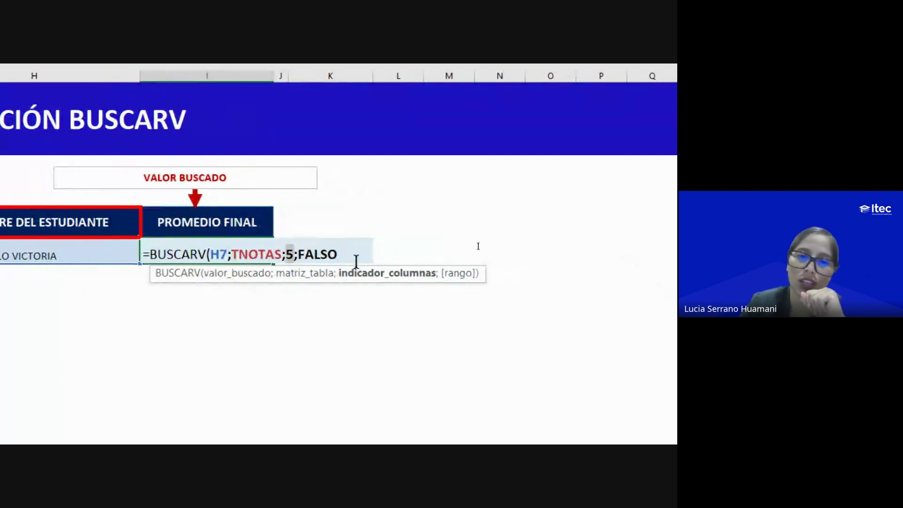
drag(337, 256, 298, 256)
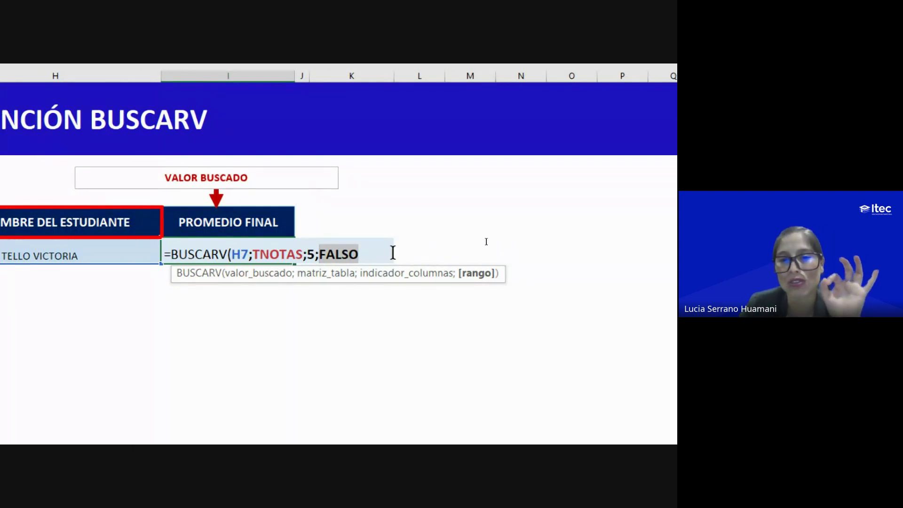
click(377, 253)
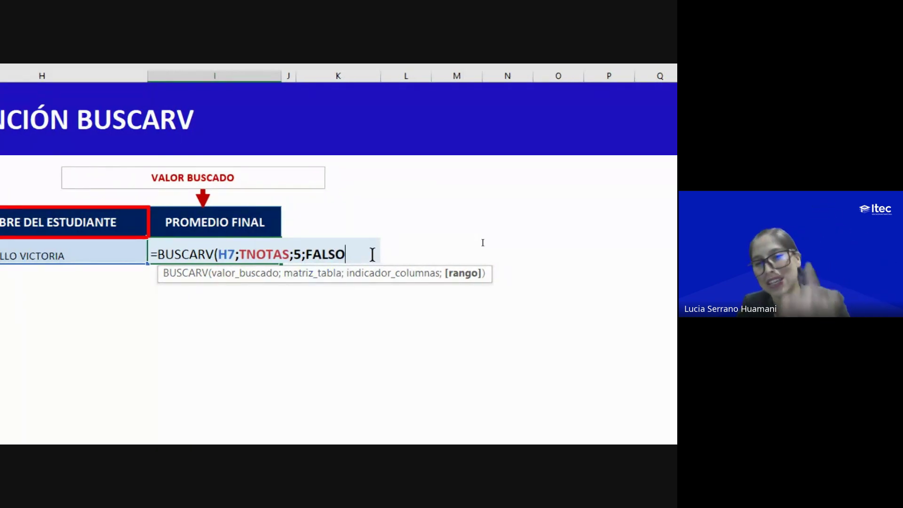
key(Return)
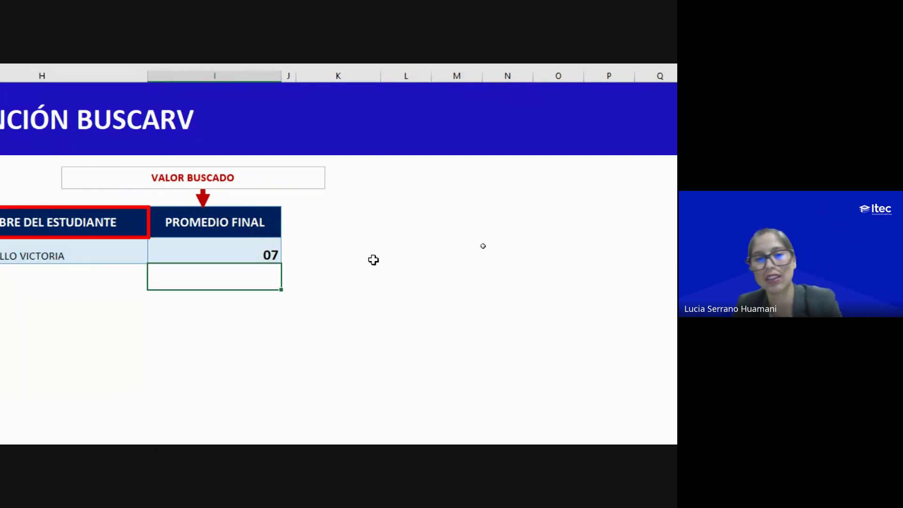
click(314, 253)
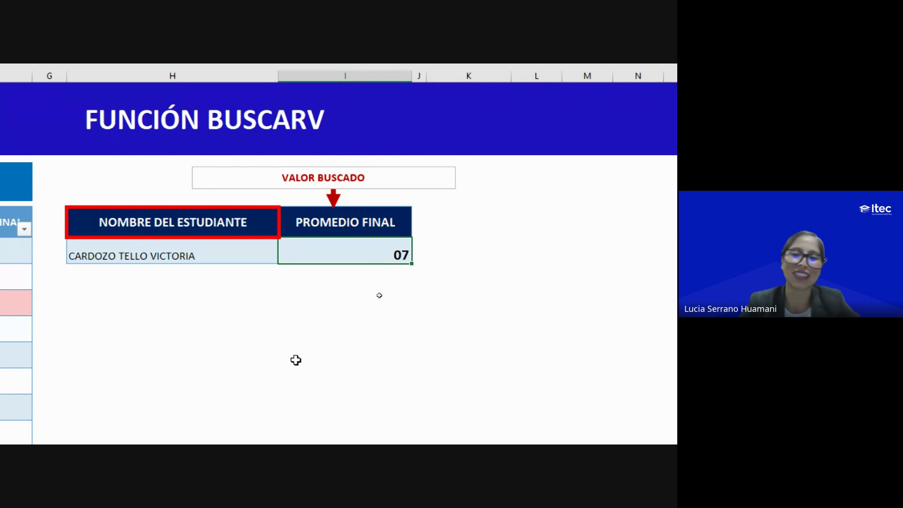
scroll(134, 339, left, 6)
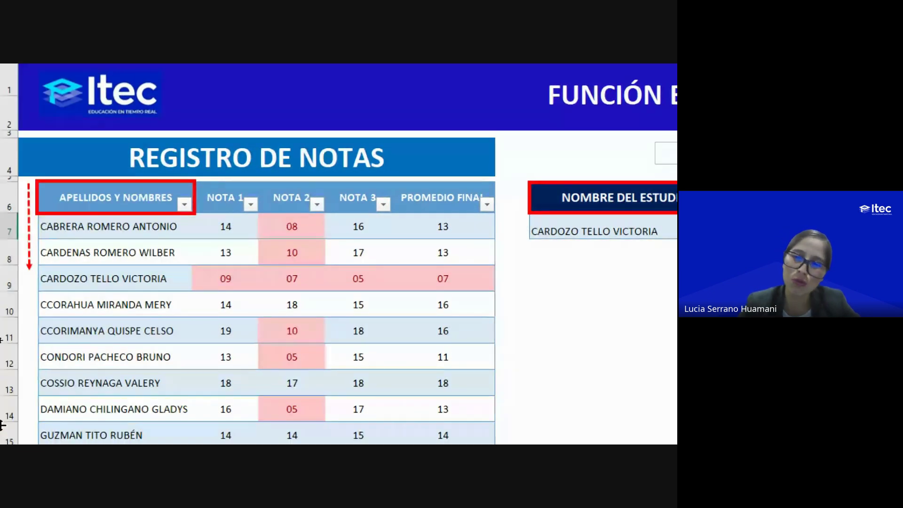
click(632, 235)
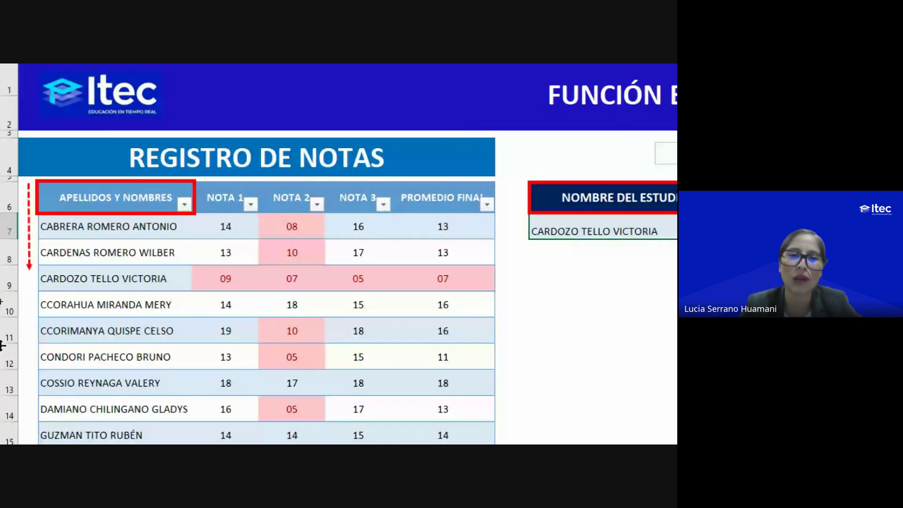
click(205, 228)
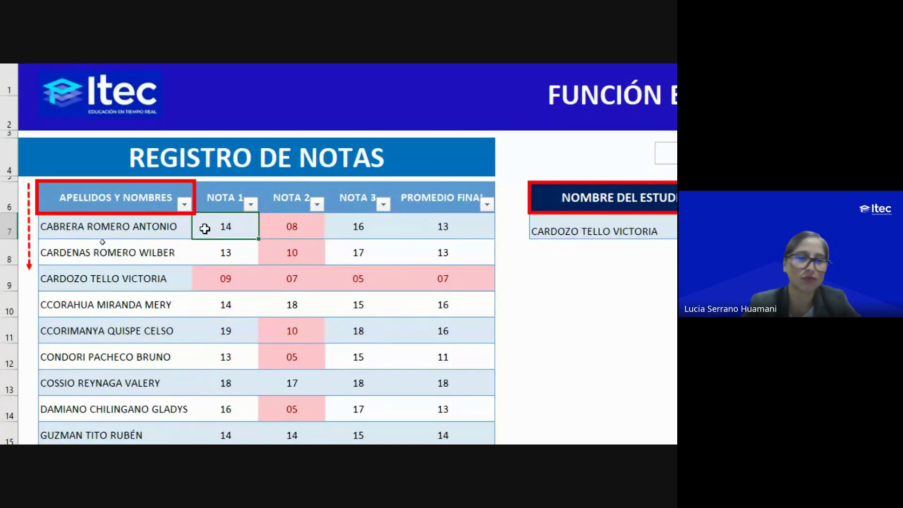
click(164, 227)
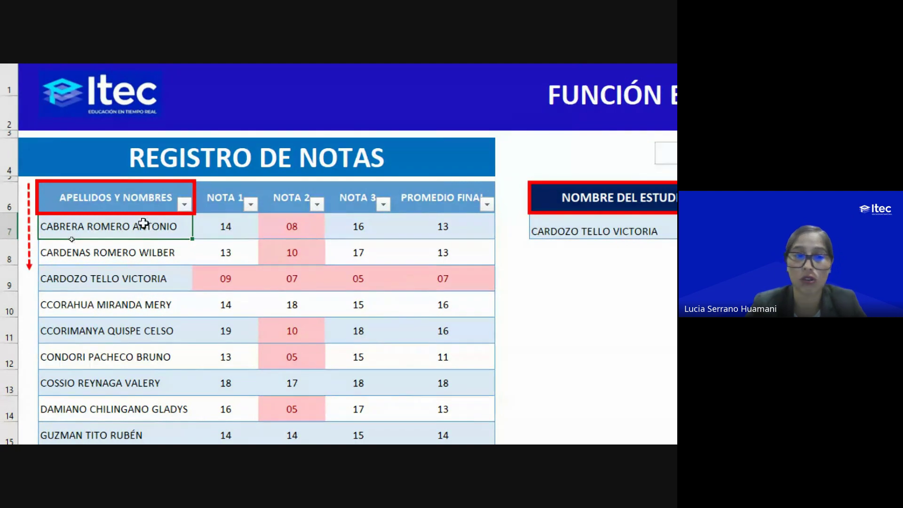
click(130, 258)
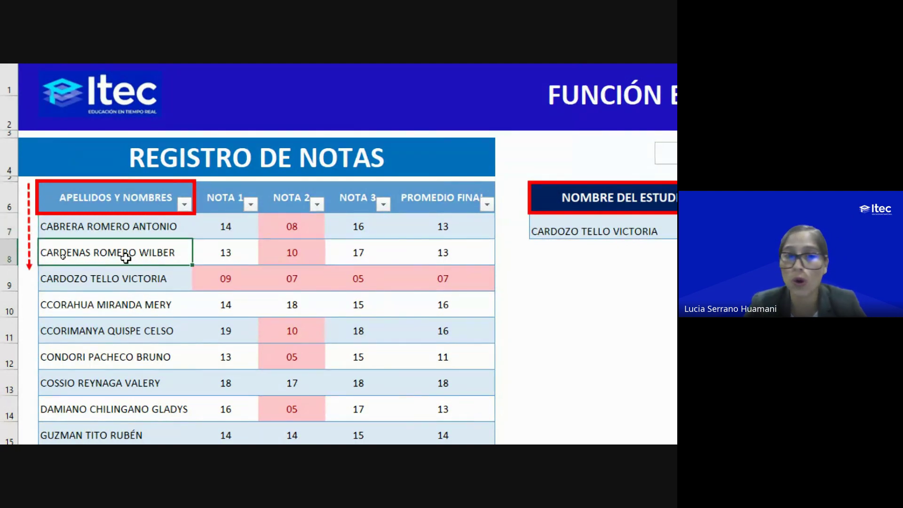
click(109, 285)
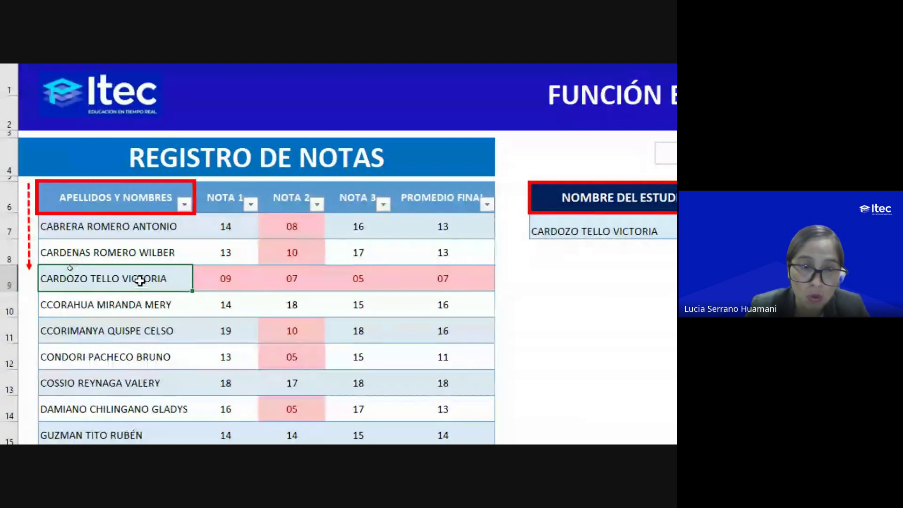
click(224, 278)
click(290, 275)
click(348, 278)
click(420, 285)
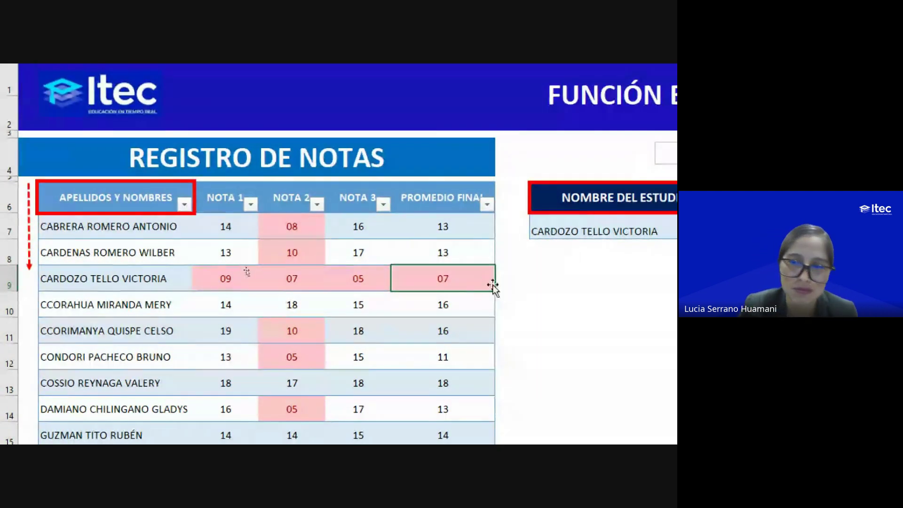
click(589, 251)
click(572, 222)
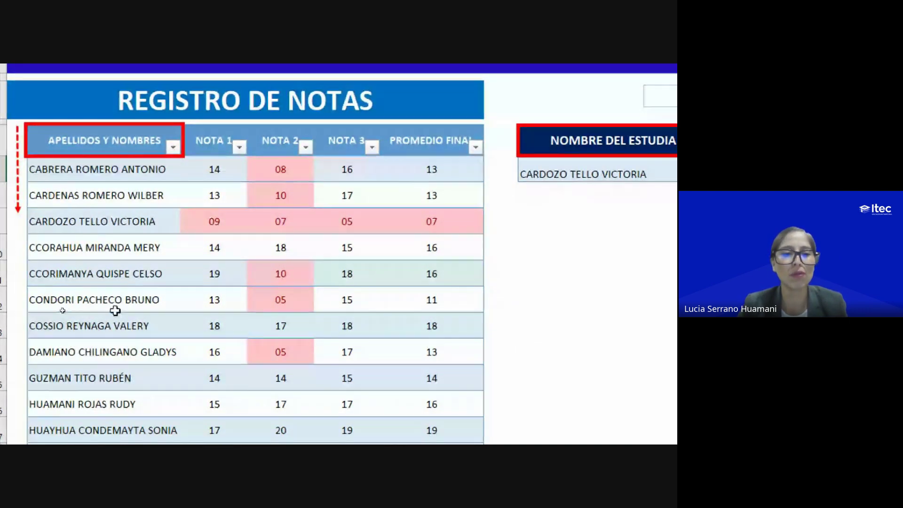
click(106, 299)
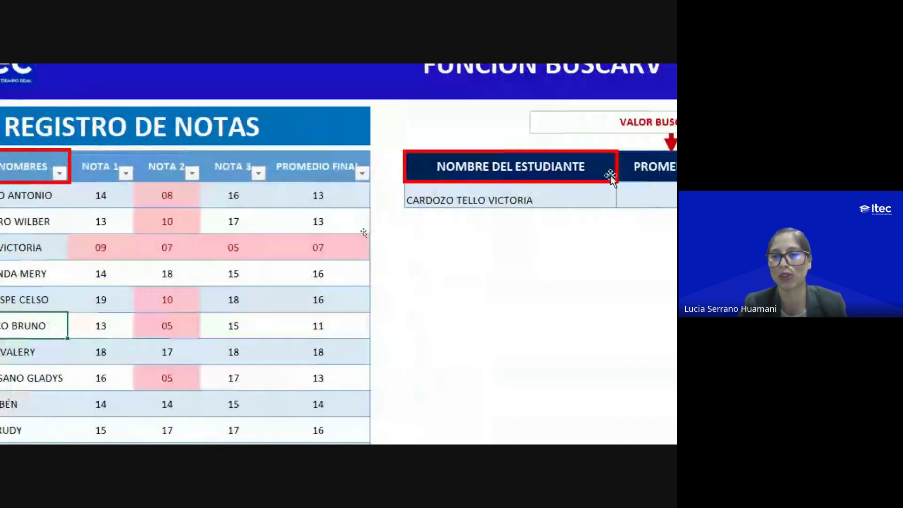
click(653, 173)
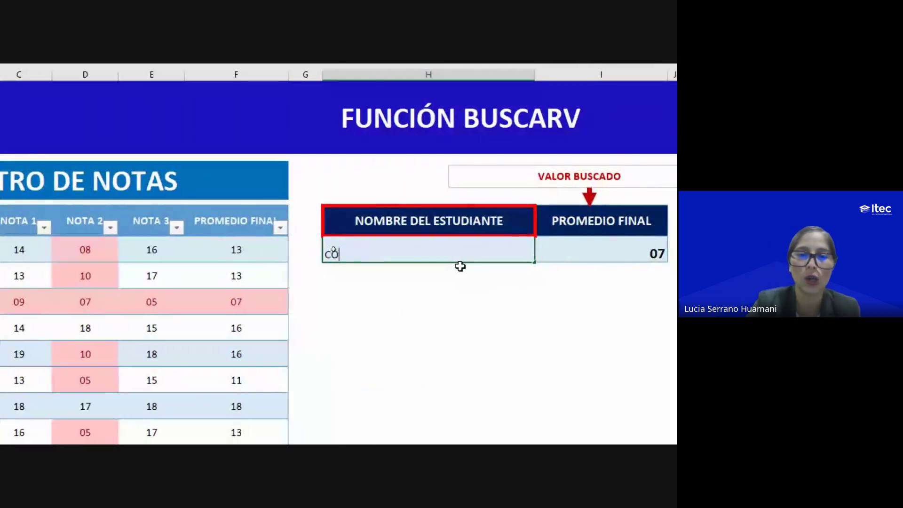
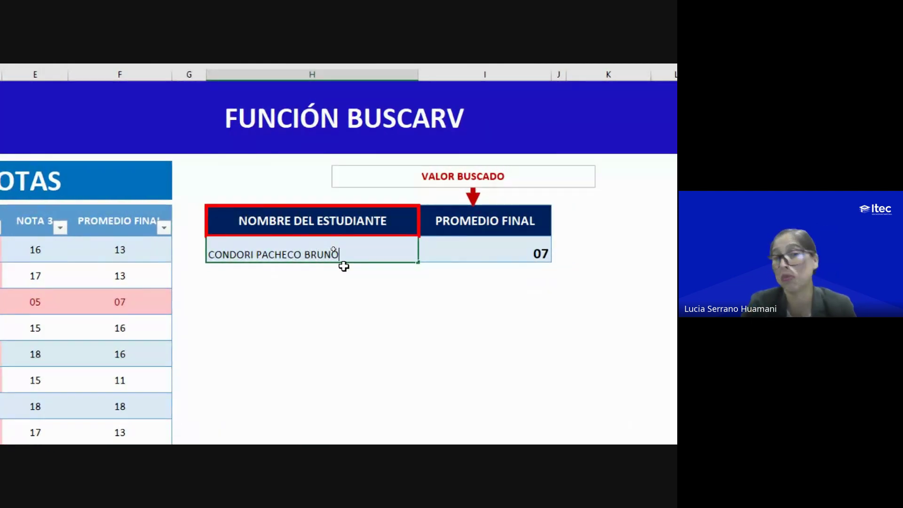
key(Return)
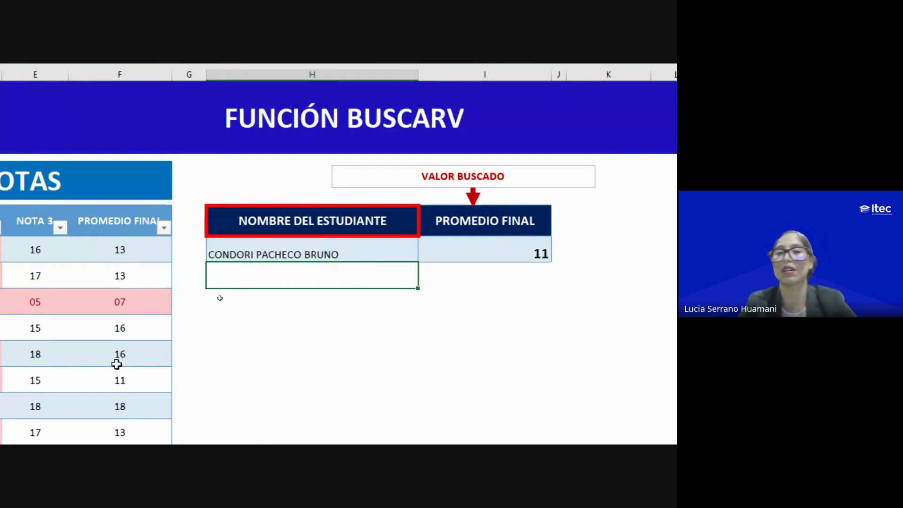
click(239, 256)
click(474, 256)
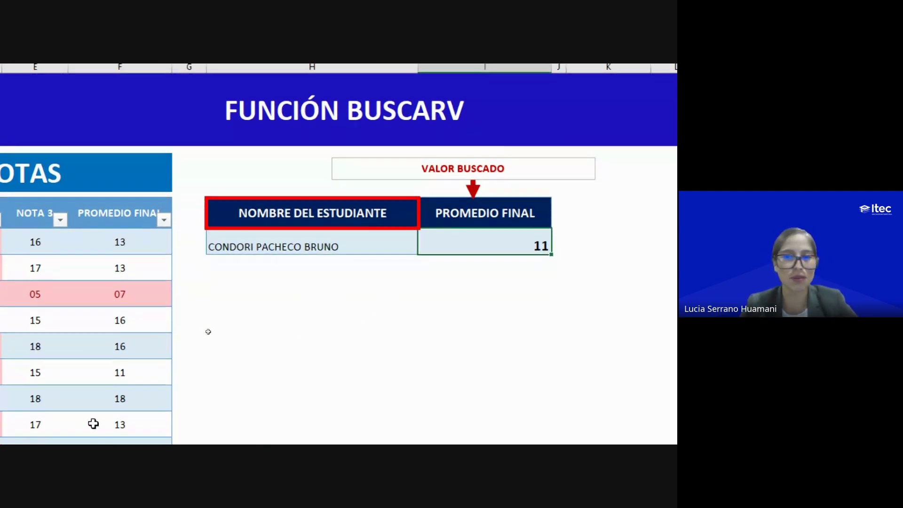
click(116, 212)
click(102, 237)
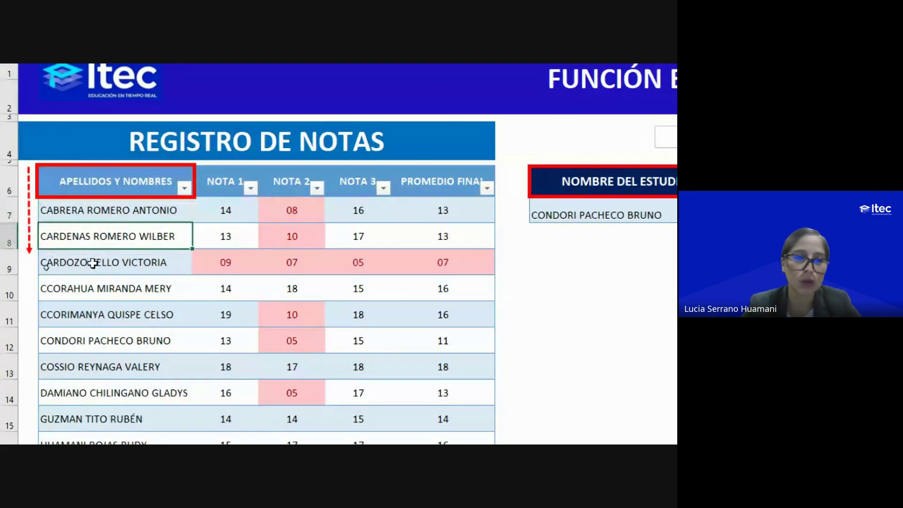
click(91, 266)
click(89, 294)
click(90, 312)
click(94, 342)
Point out that student's NOTA 1, NOTA 2 and PROMEDIO FINAL of 11.
scroll(91, 378, down, 1)
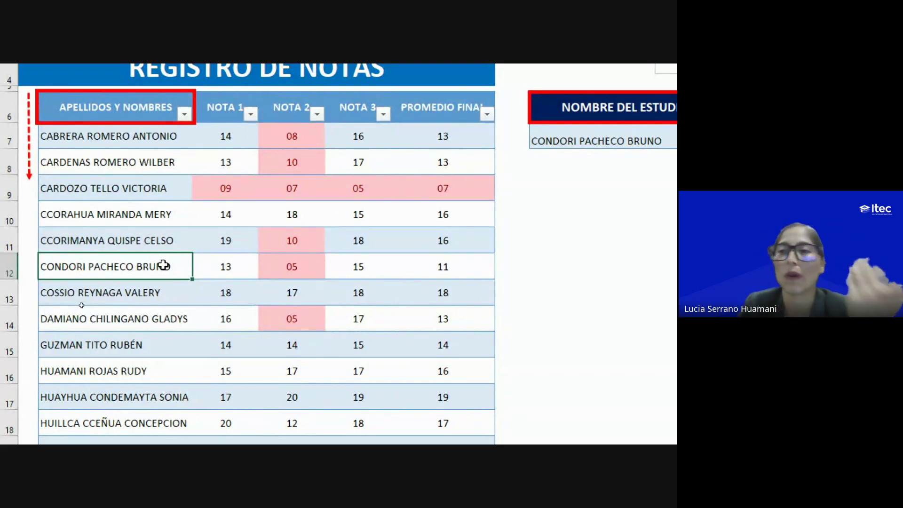
click(236, 266)
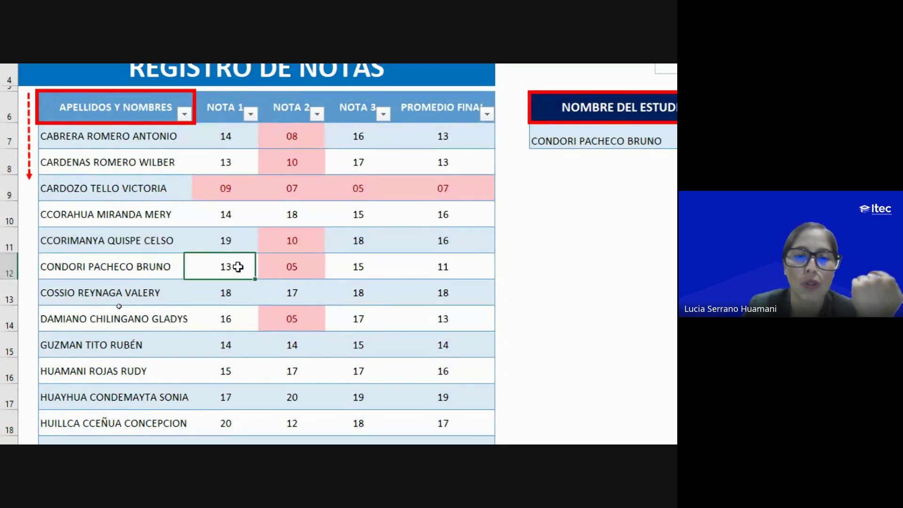
click(280, 266)
click(432, 268)
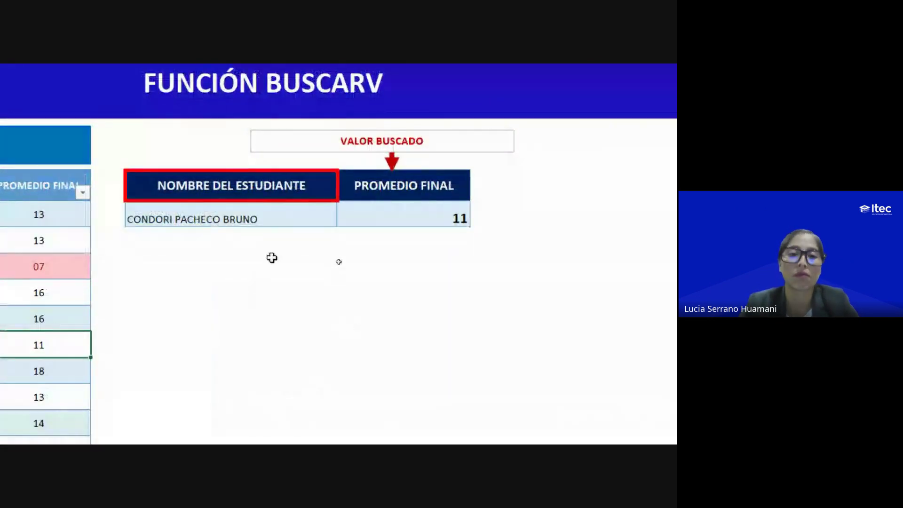
double_click(266, 221)
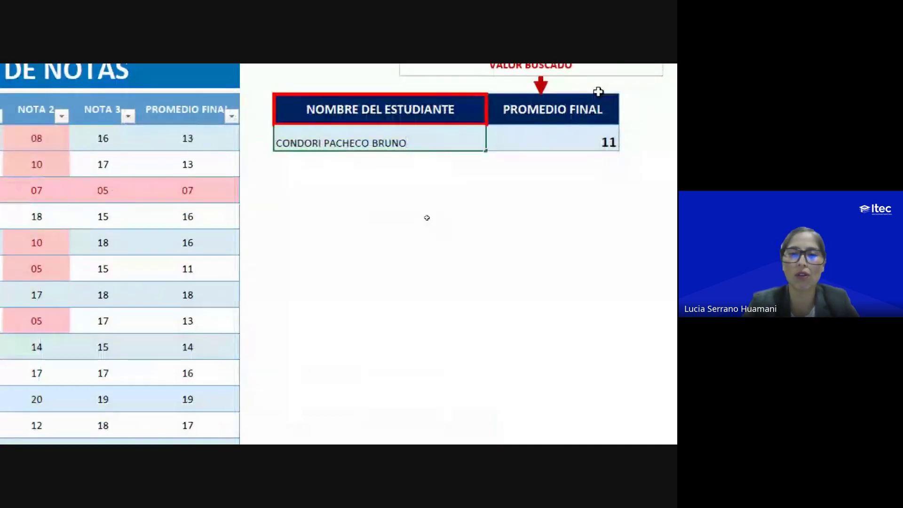
key(BackSpace)
text(I)
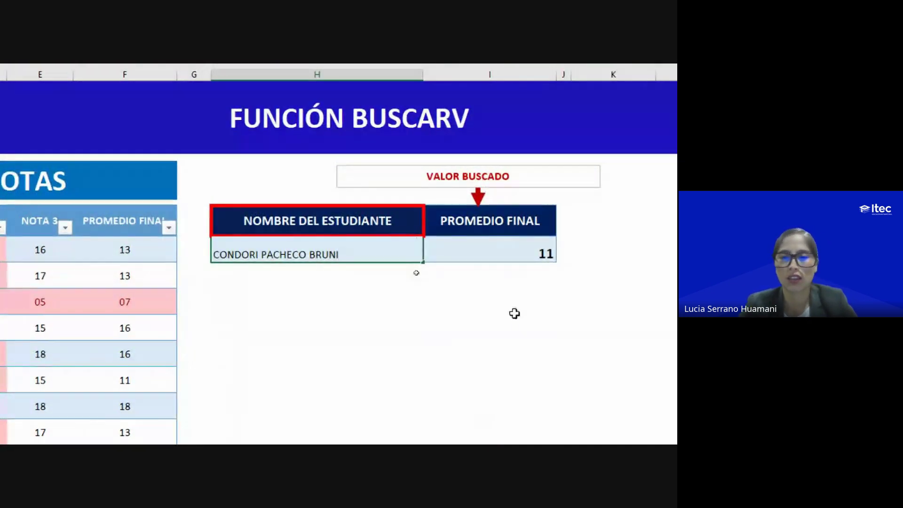
click(514, 320)
click(489, 254)
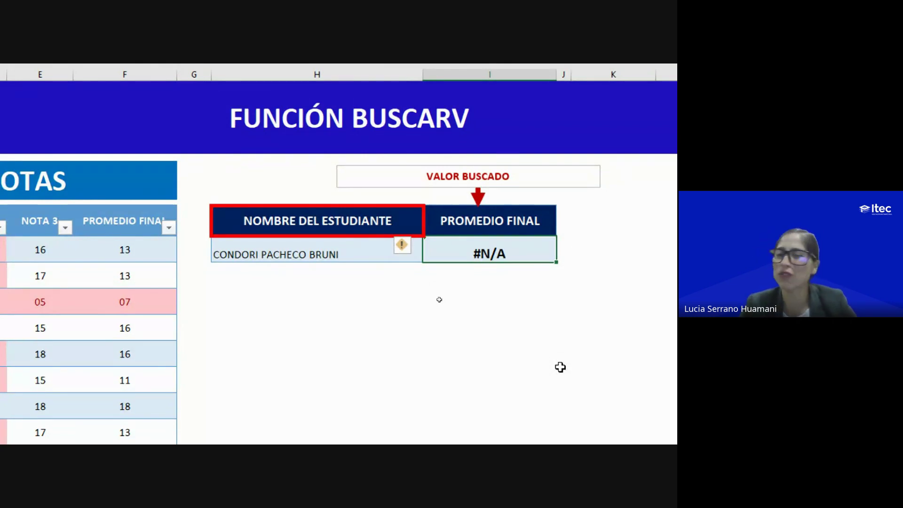
click(301, 259)
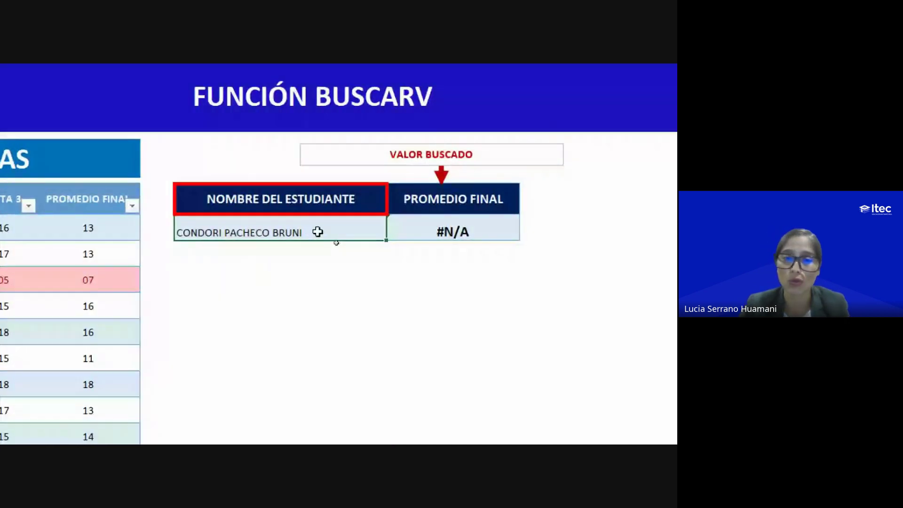
key(BackSpace)
text(O)
key(Return)
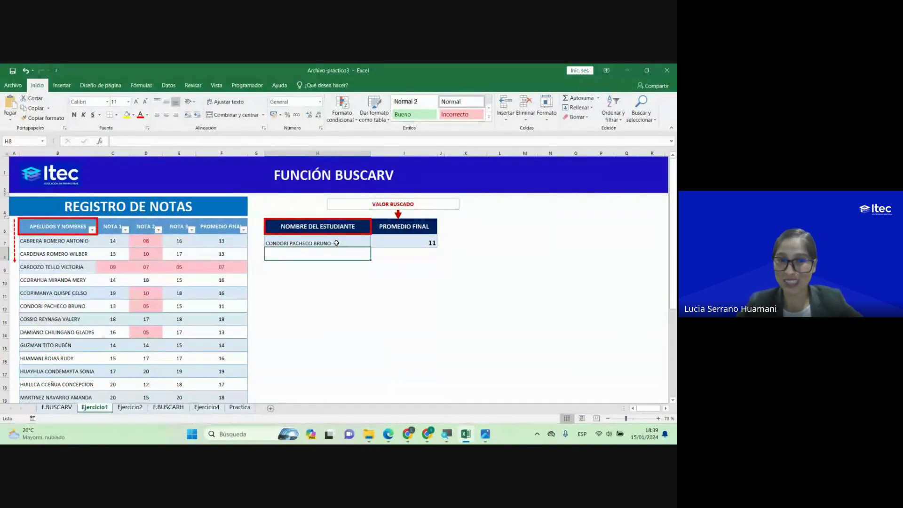
Select the looked-up student name, then switch to the Google Meet window.
click(286, 244)
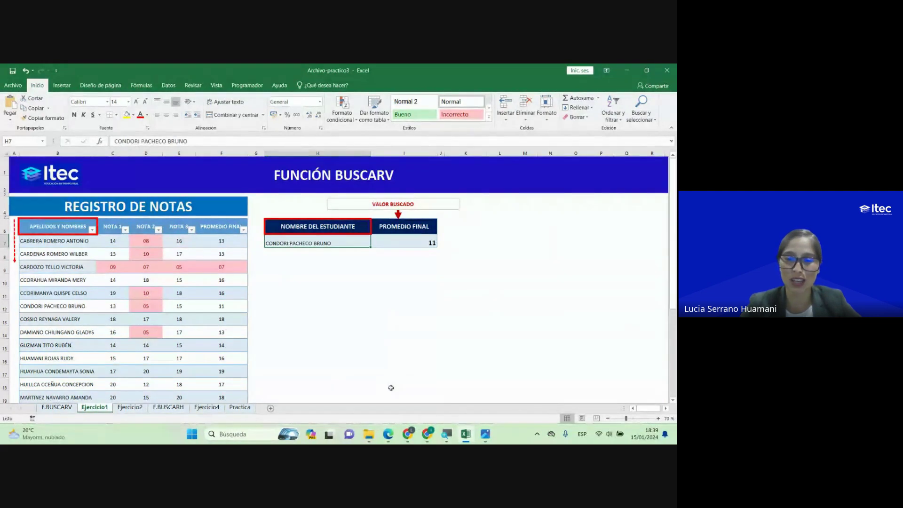
mouse_move(407, 433)
click(387, 409)
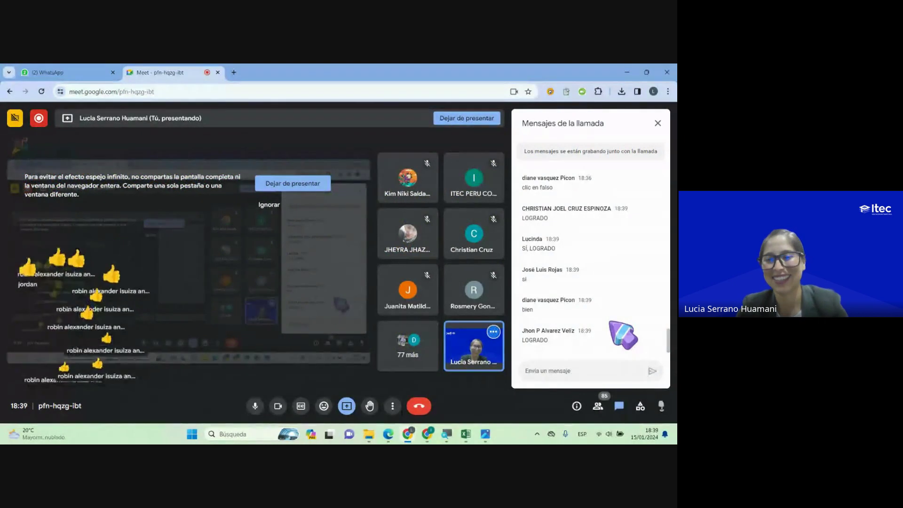
Return to the Excel workbook Archivo-practico3 with Alt+Tab.
key(alt+Tab)
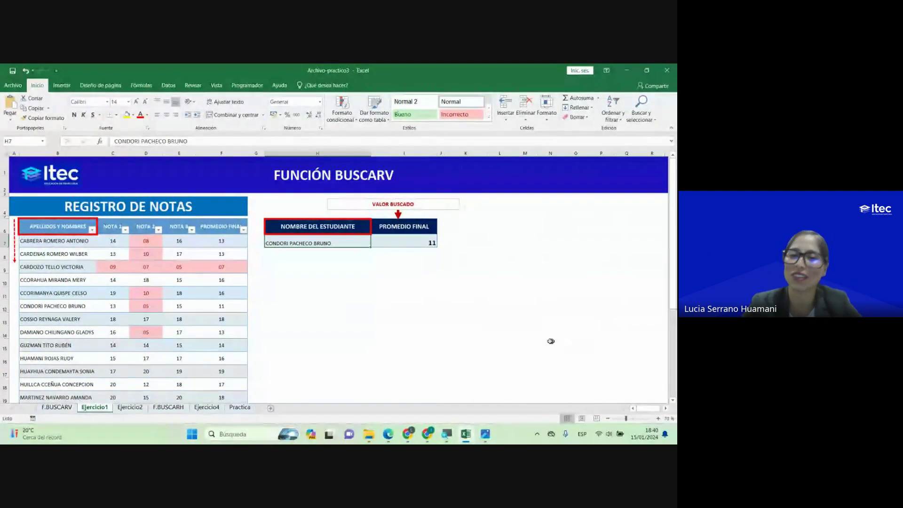
Open the Ejercicio2 sheet with the FUNCIÓN BUSCARV DNI example.
click(130, 407)
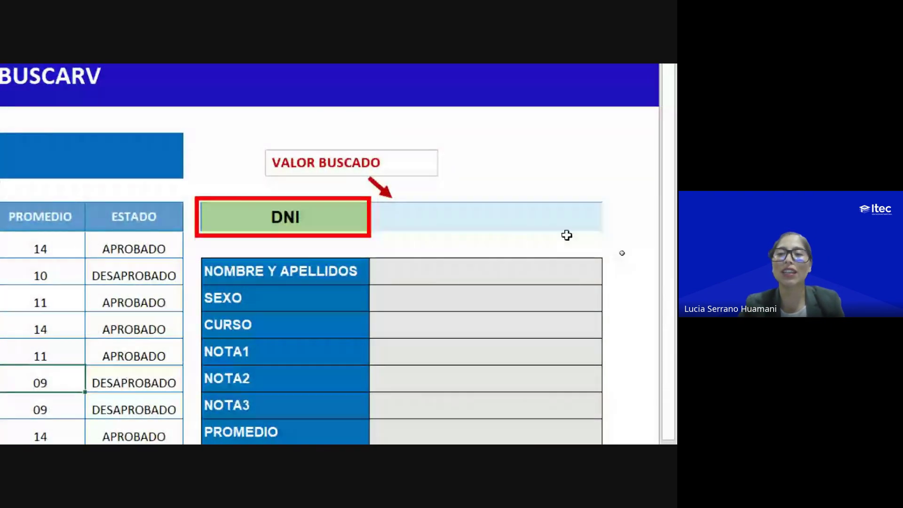
Enter 12345678 as the DNI search value and select the NOMBRE Y APELLIDOS result cell.
click(562, 221)
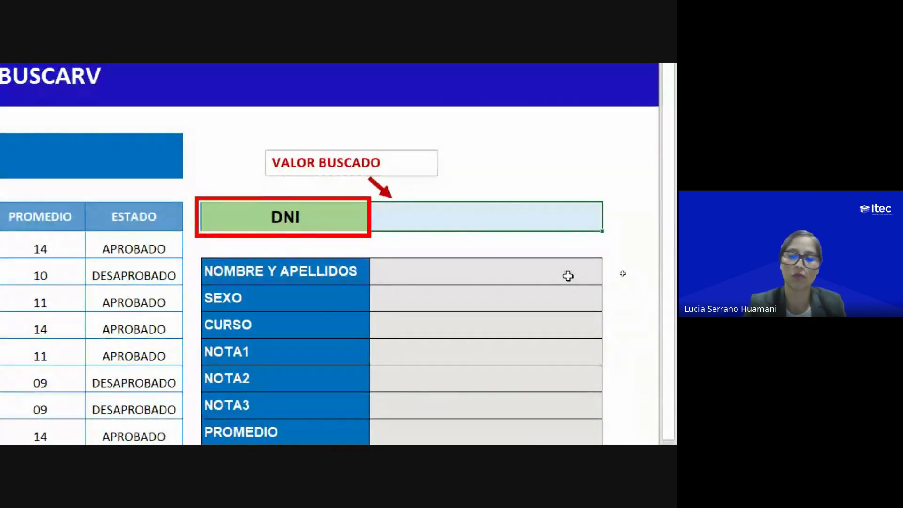
text(12345678)
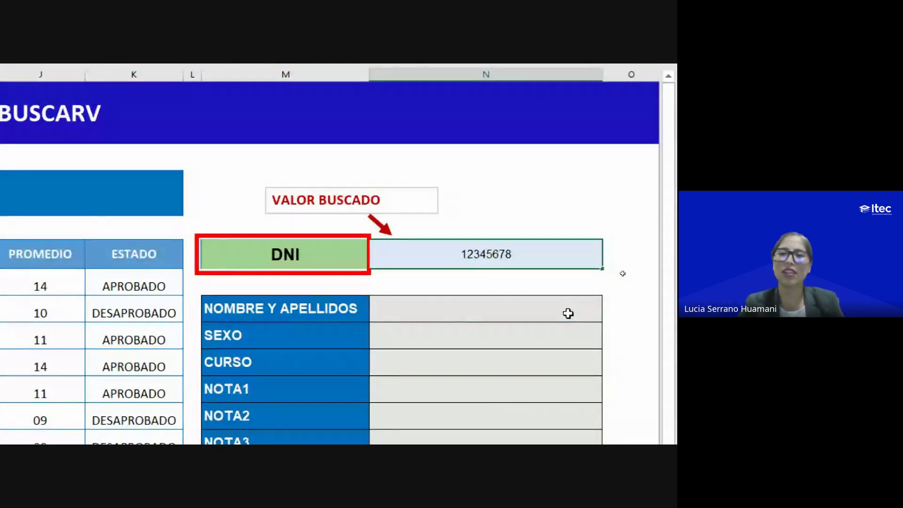
key(Return)
click(510, 135)
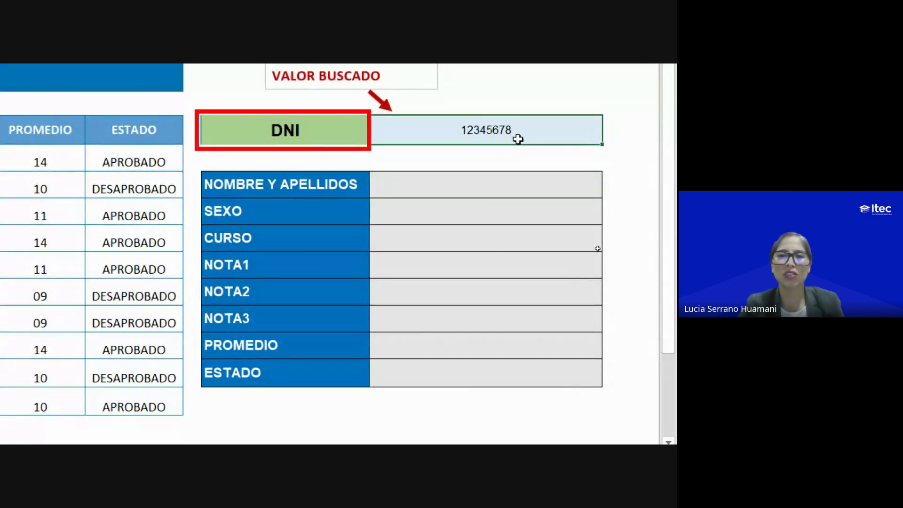
click(479, 201)
click(471, 167)
click(469, 185)
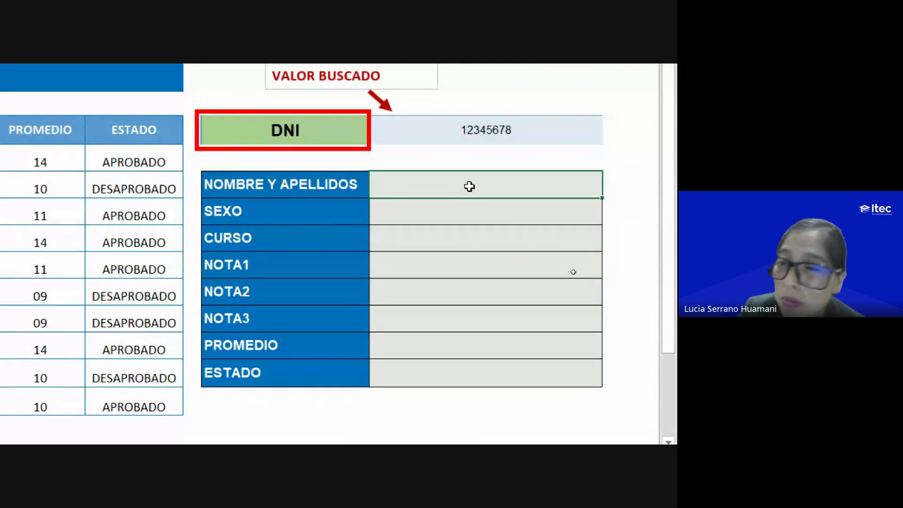
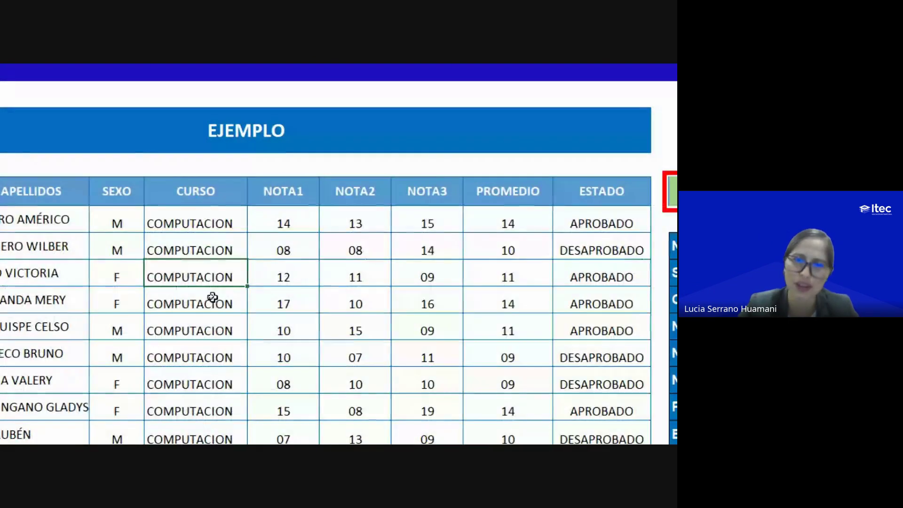
Select a cell inside the student grades data and bring up the Insertar ribbon options.
click(99, 301)
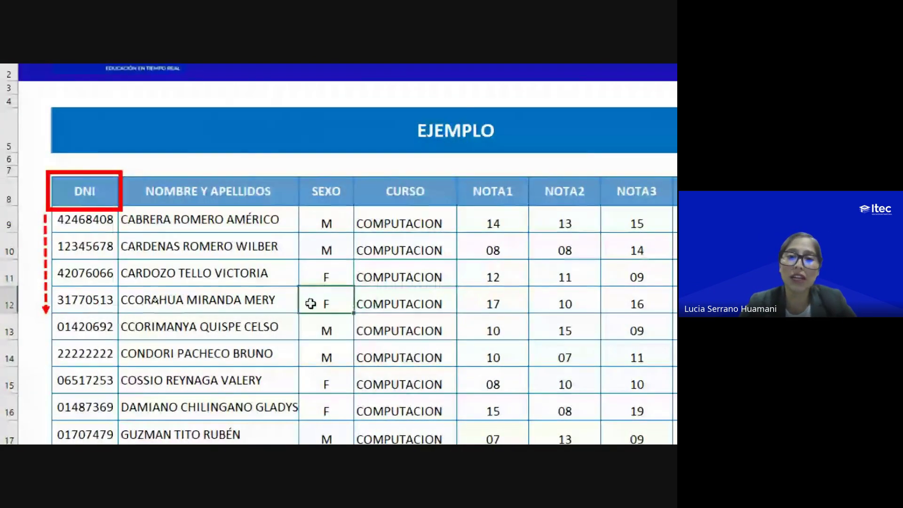
click(107, 273)
click(271, 265)
click(262, 248)
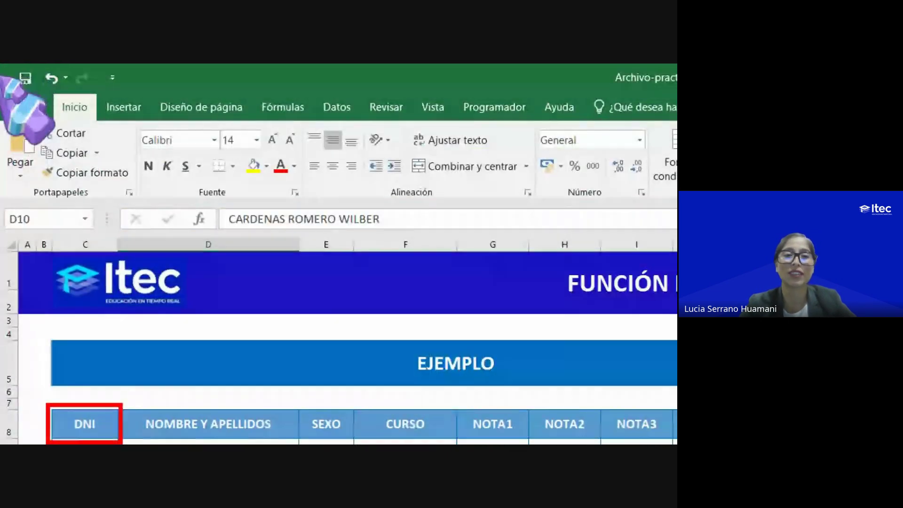
click(123, 108)
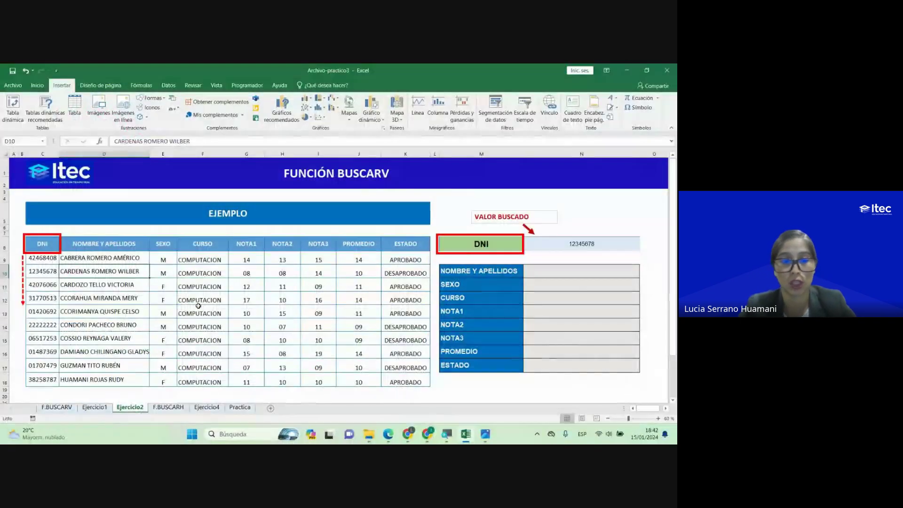
Convert the student data range $C$8:$K$18 into a table with headers.
key(ctrl+t)
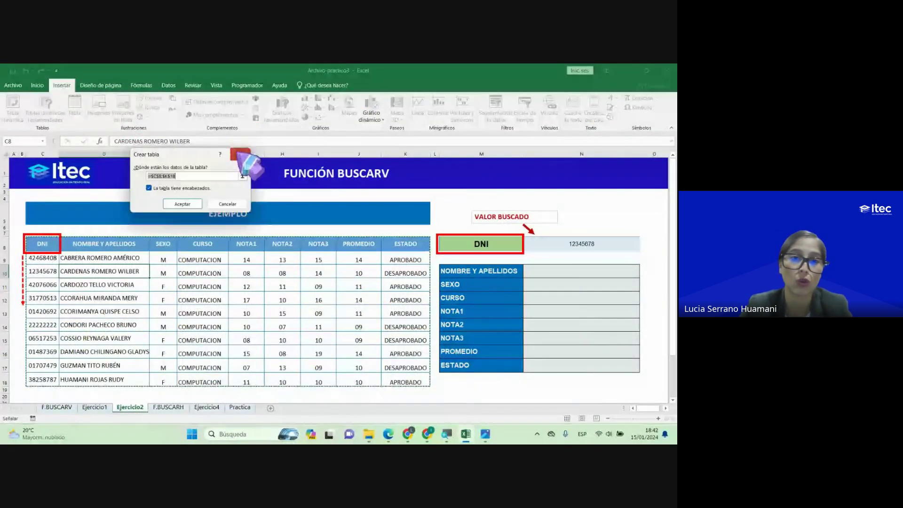
click(234, 155)
key(ctrl+t)
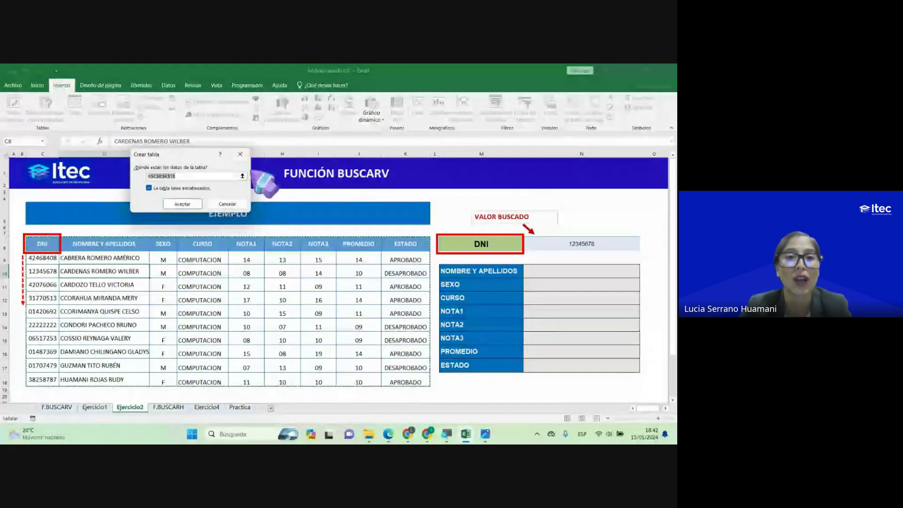
click(226, 202)
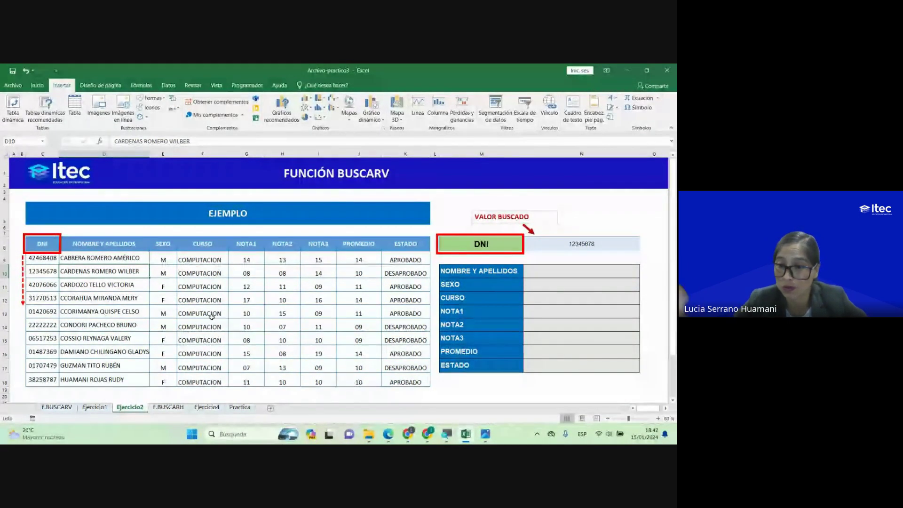
click(75, 105)
click(181, 203)
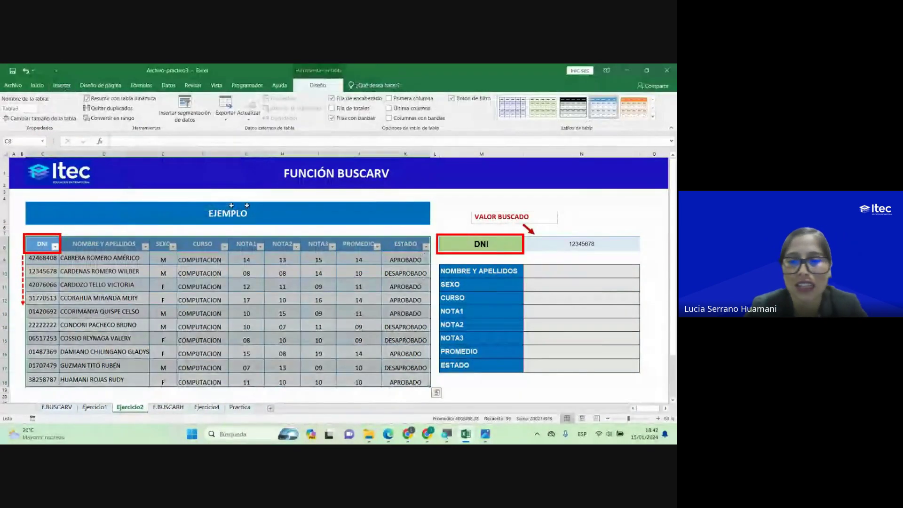
click(242, 308)
click(241, 301)
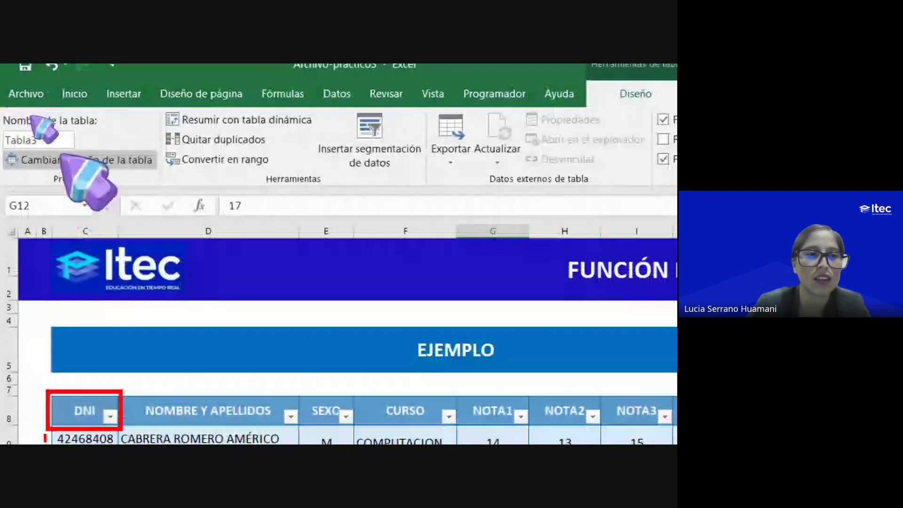
Rename the student table from Tabla3 to TCURSOS.
click(28, 99)
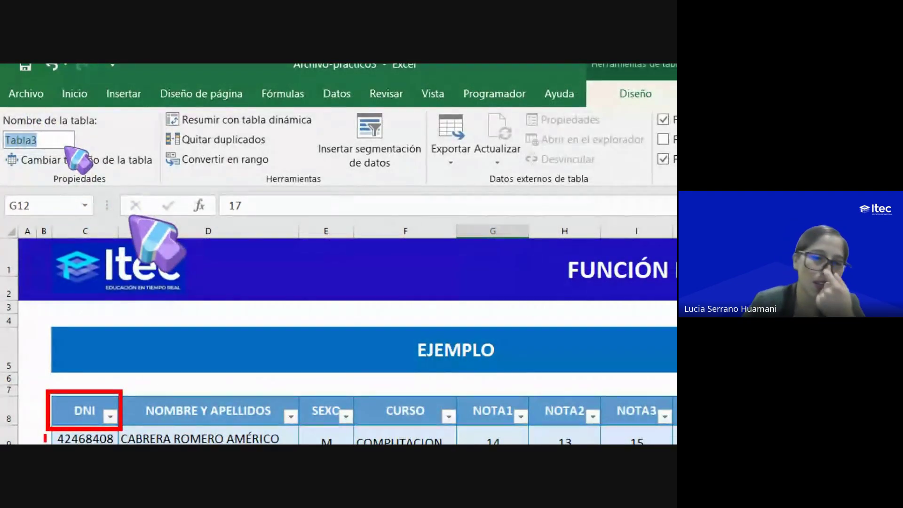
text(T)
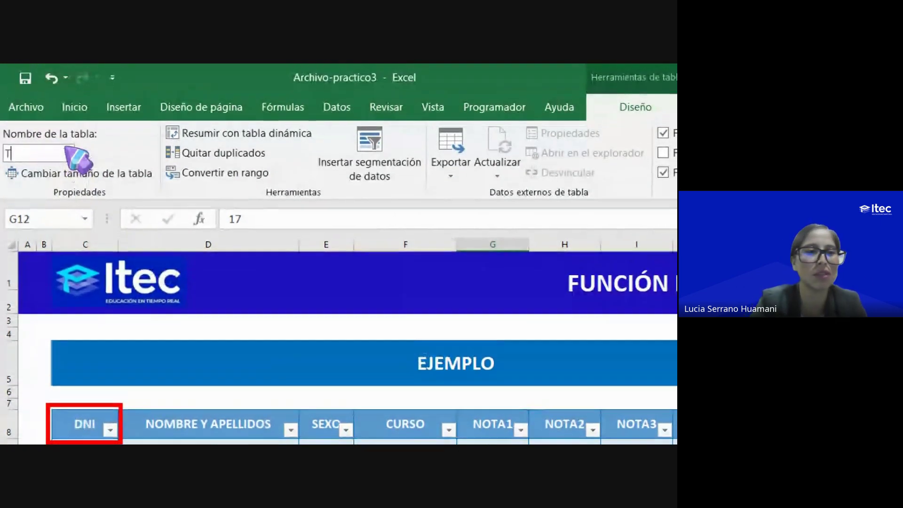
text(CURSOS)
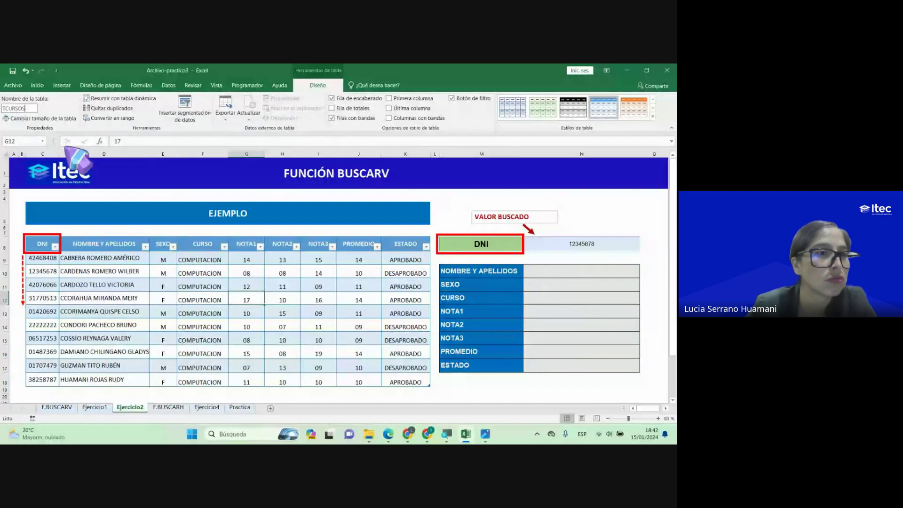
click(185, 256)
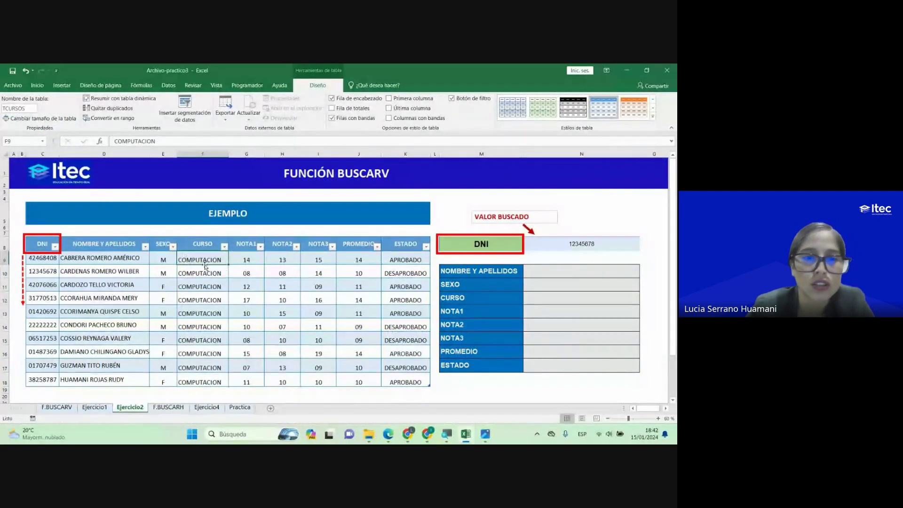
click(247, 259)
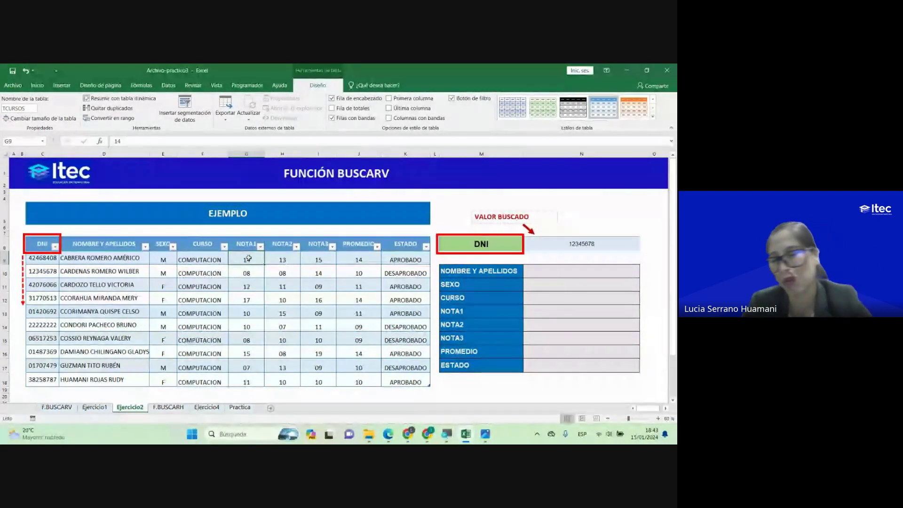
click(265, 295)
click(275, 277)
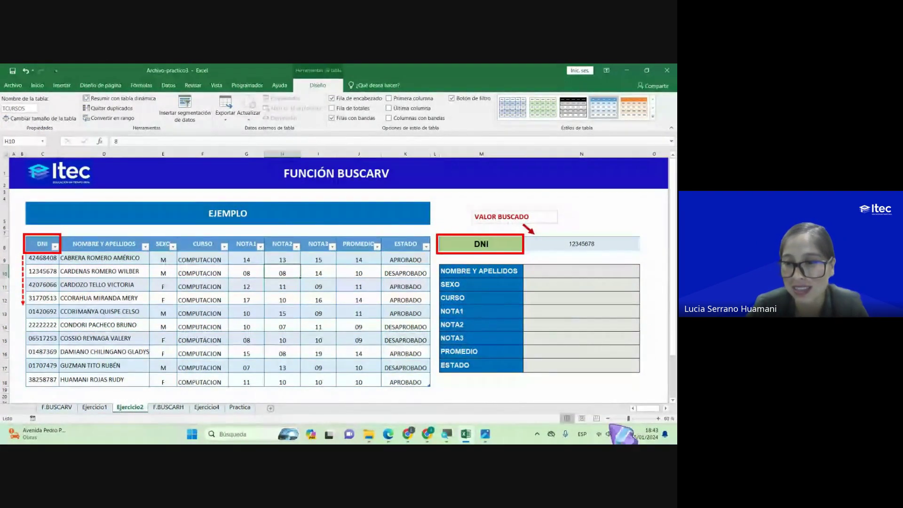
Move over to the lookup form's CURSO and NOMBRE Y APELLIDOS result cells.
scroll(583, 345, right, 1)
click(568, 300)
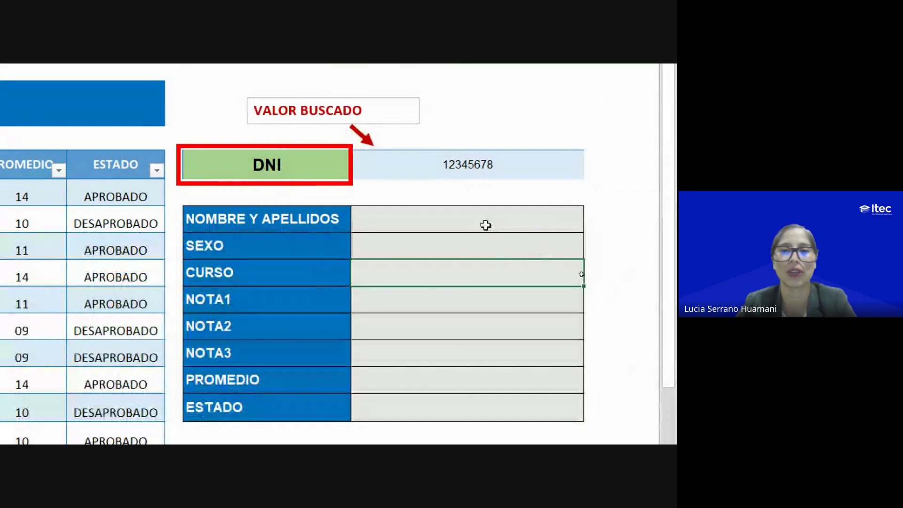
click(476, 98)
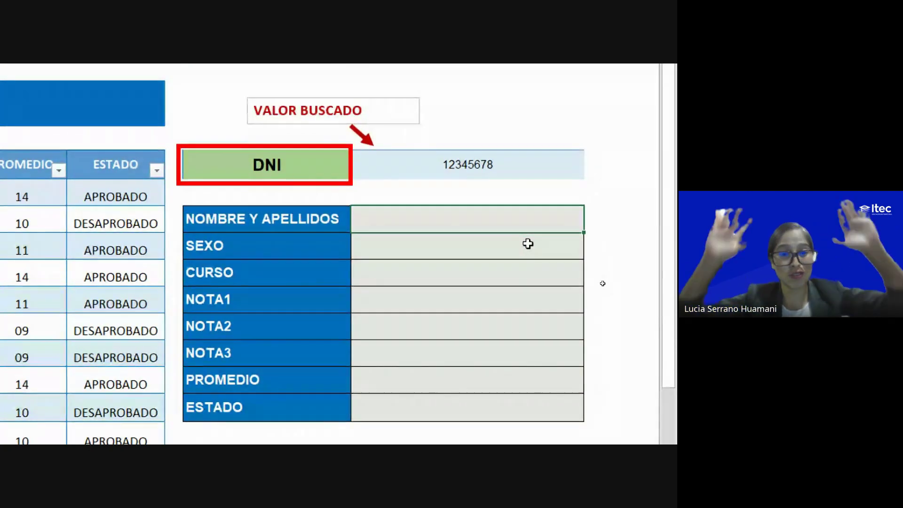
text(=)
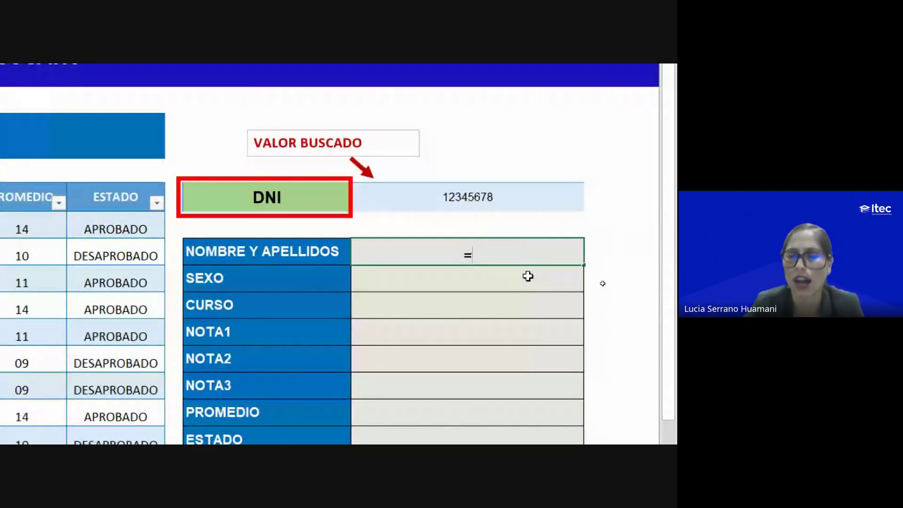
text(BUSCA)
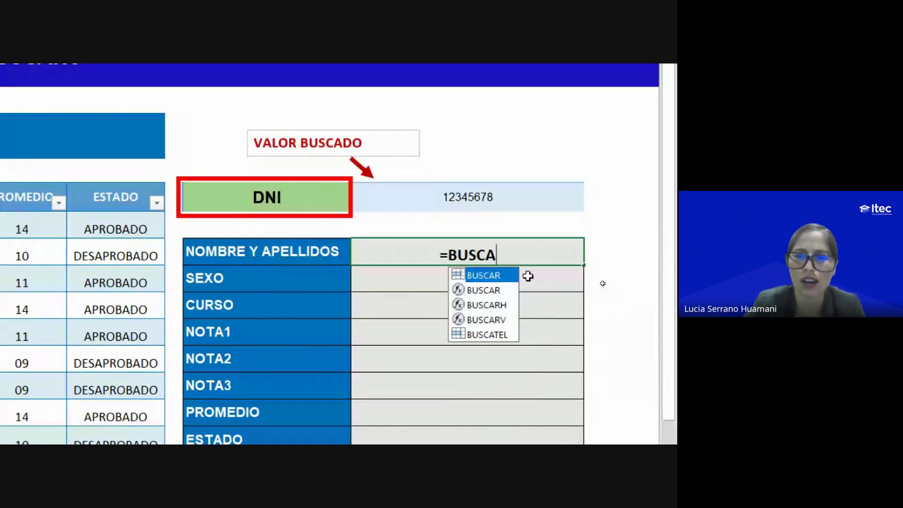
double_click(487, 321)
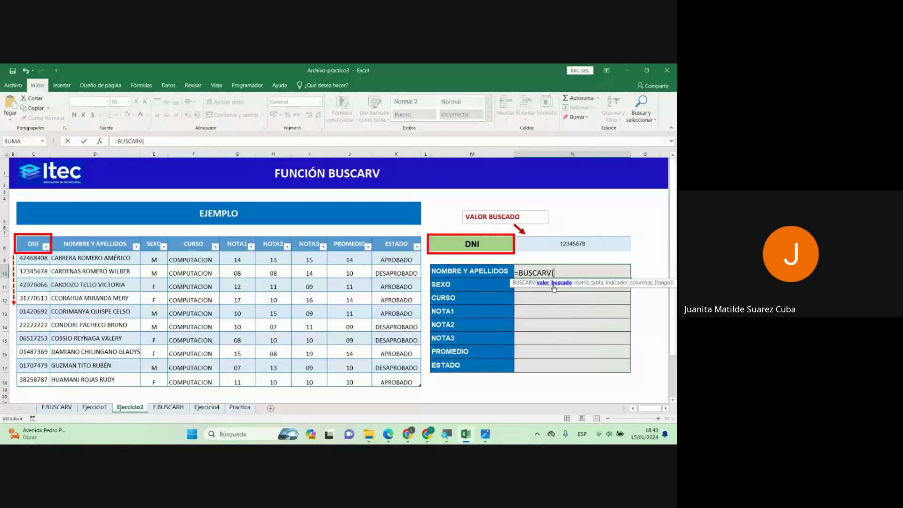
key(BackSpace)
key(BackSpace)
key(BackSpace)
key(BackSpace)
key(BackSpace)
key(BackSpace)
key(BackSpace)
key(BackSpace)
key(BackSpace)
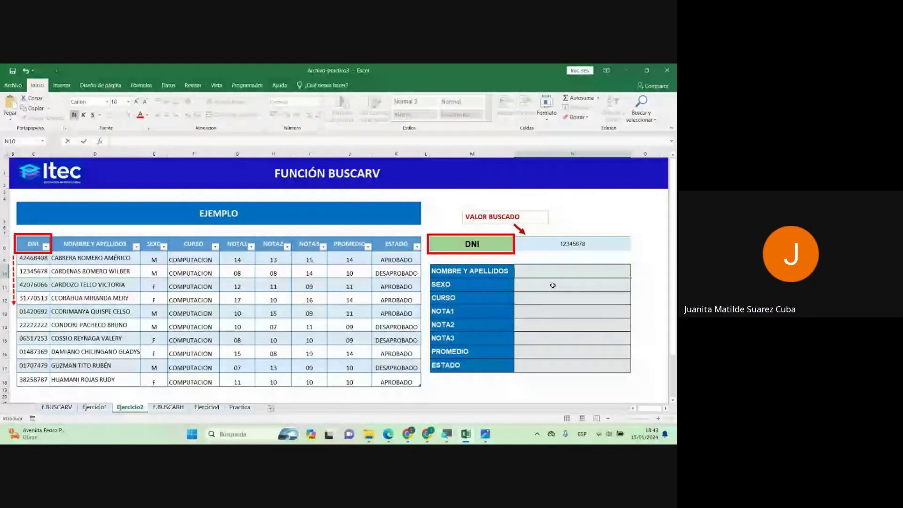
click(552, 285)
click(243, 289)
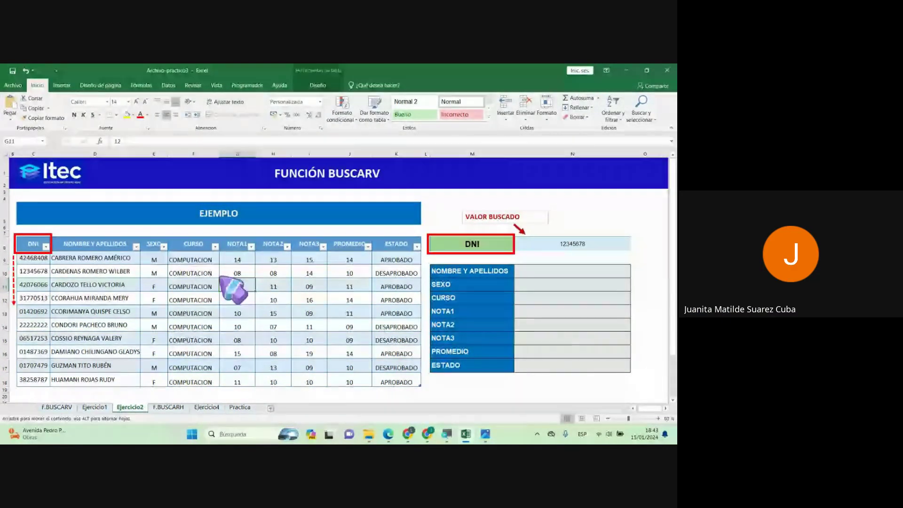
click(316, 86)
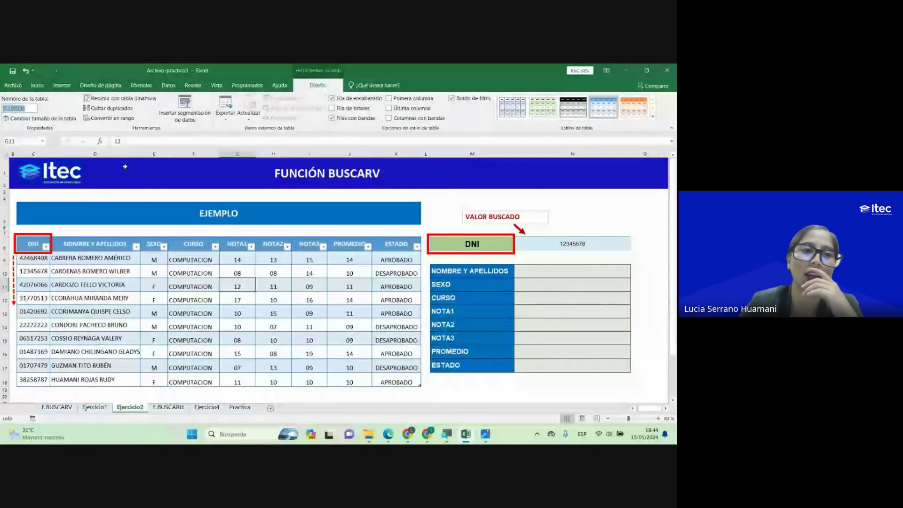
click(318, 297)
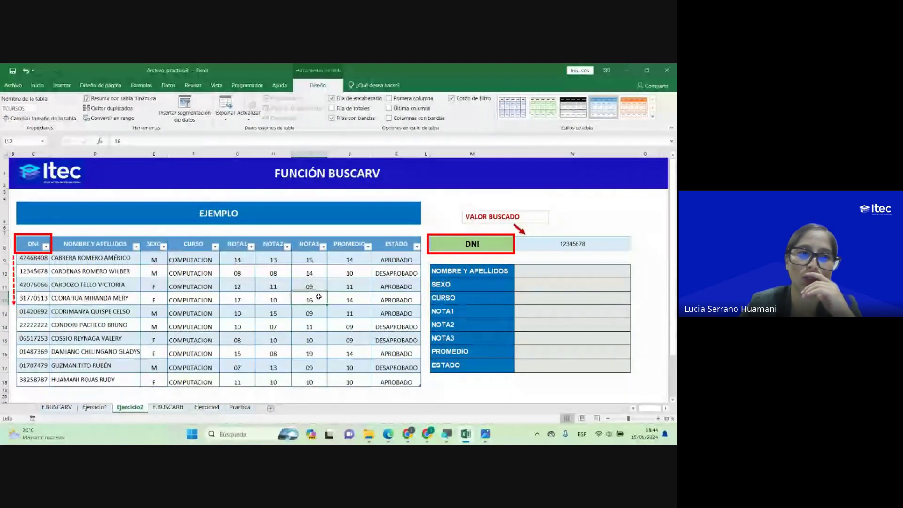
click(555, 272)
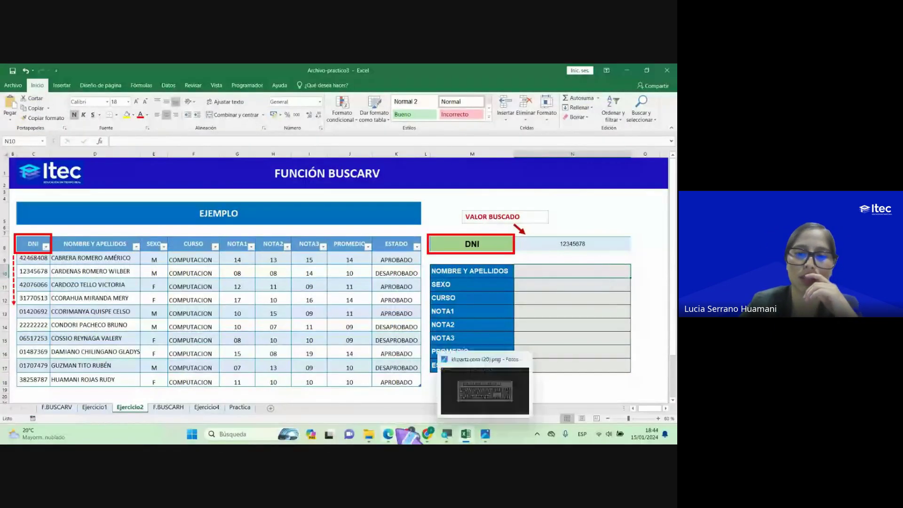
Bring Google Meet forward and stop presenting the screen.
click(367, 390)
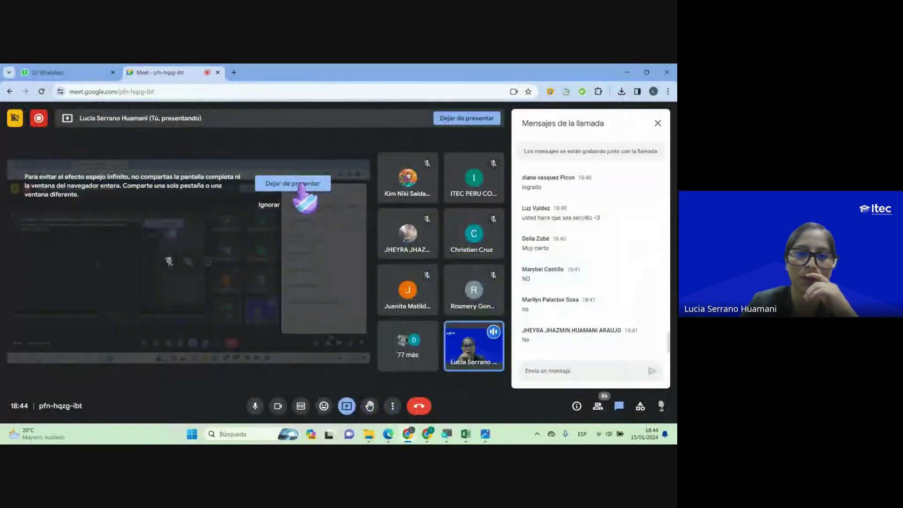
click(293, 182)
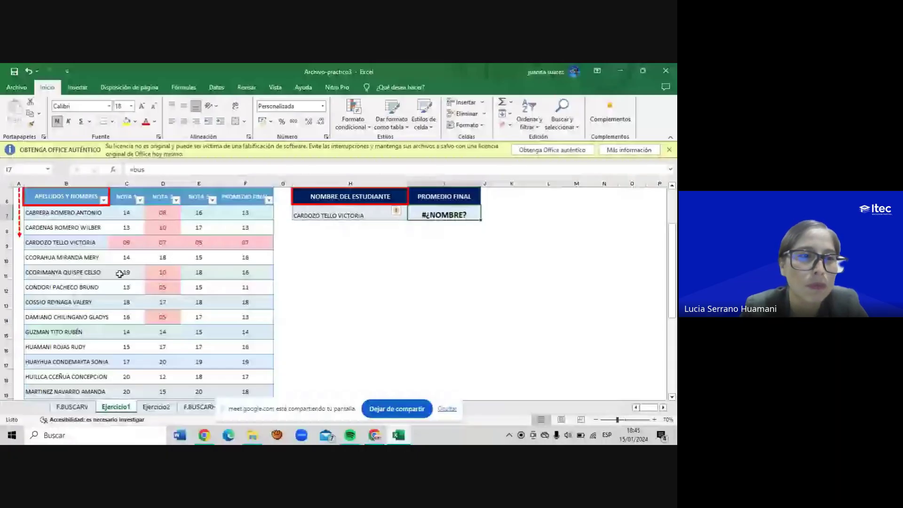
Inspect grade cell D8 in the table without changing it.
scroll(164, 304, up, 2)
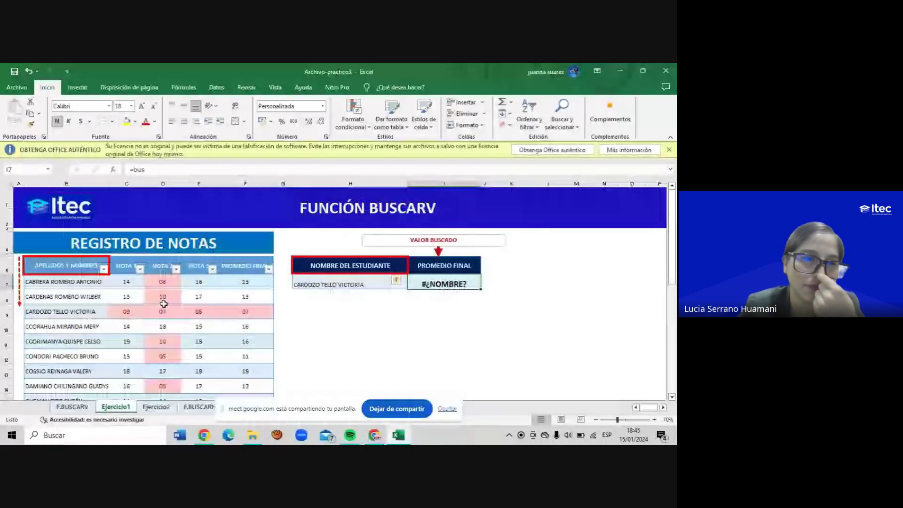
click(164, 296)
double_click(164, 297)
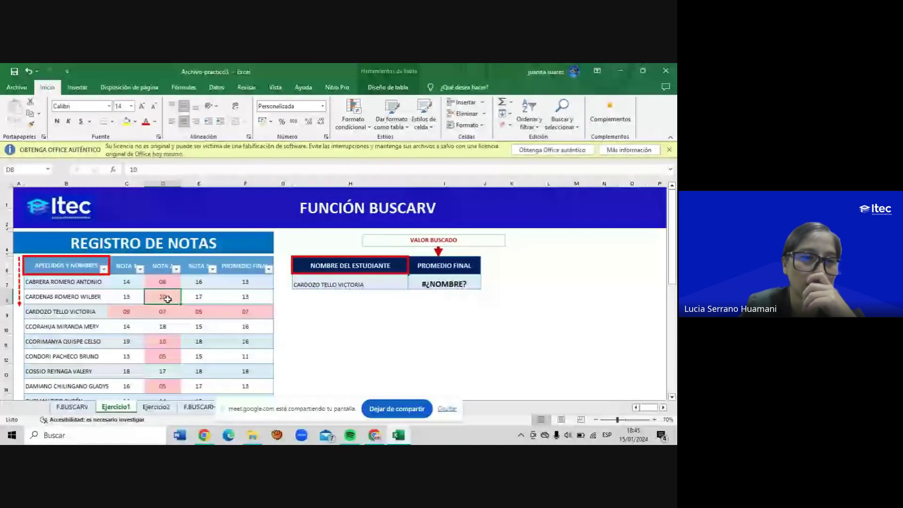
key(Escape)
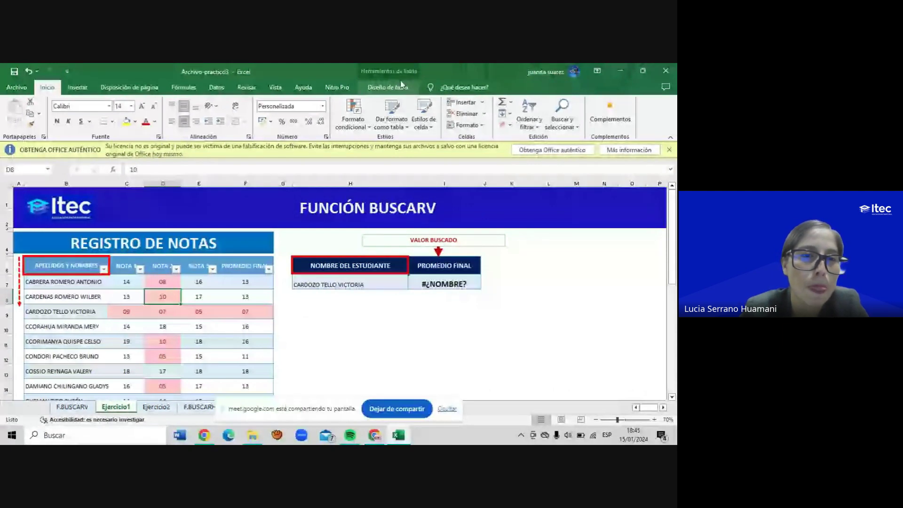
Replace the table name Tabla1 with TNOTAS in Diseño de tabla.
click(402, 87)
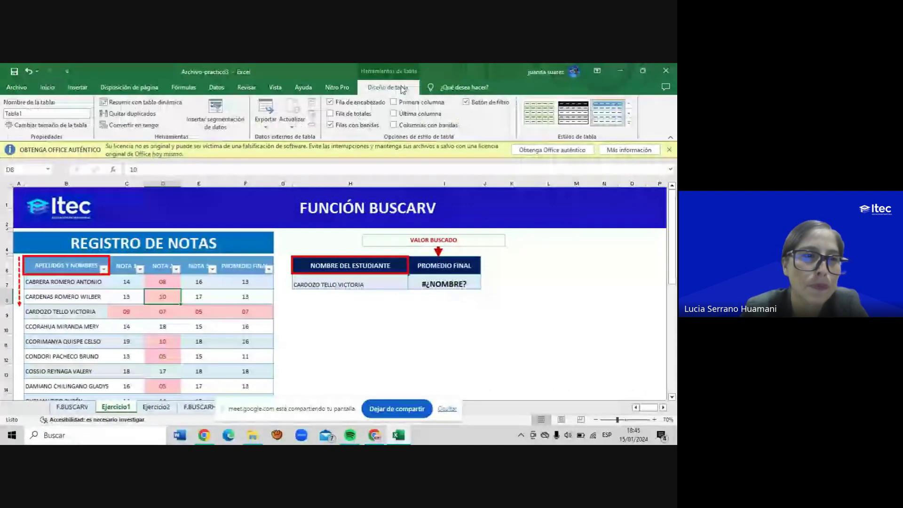
click(35, 115)
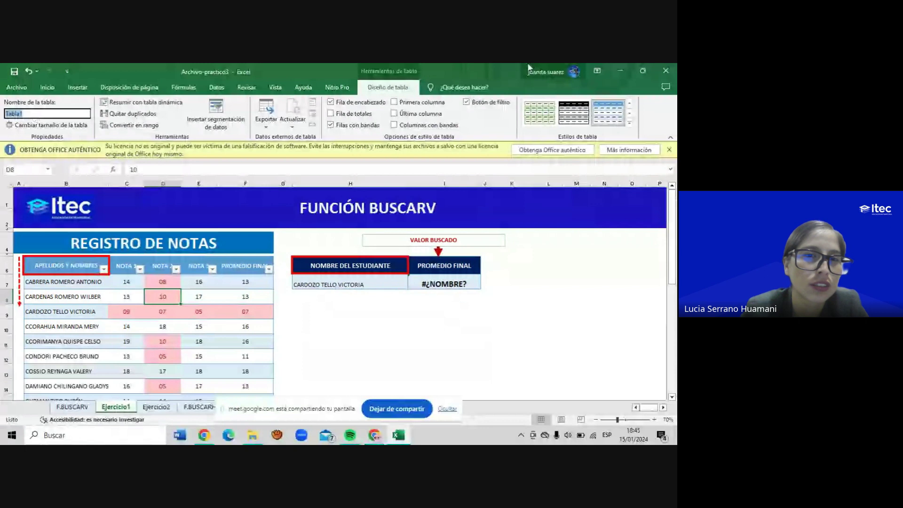
key(BackSpace)
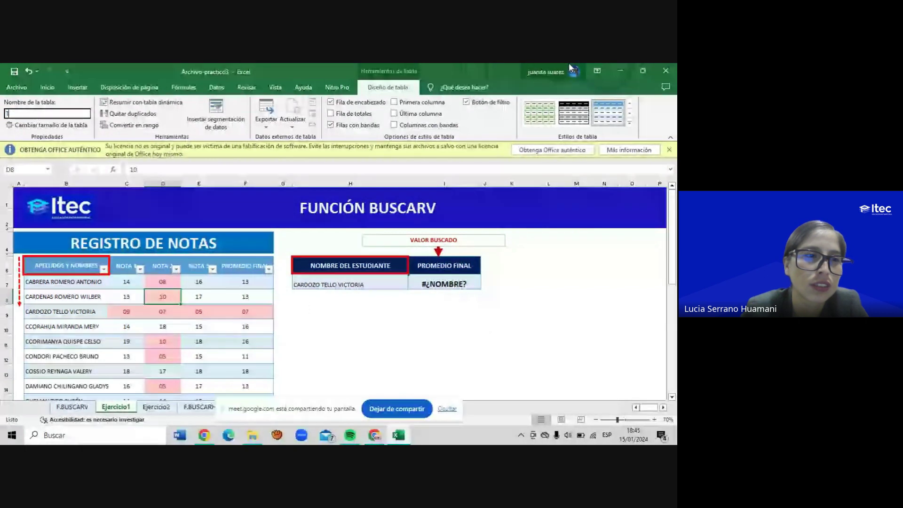
text(TNOT)
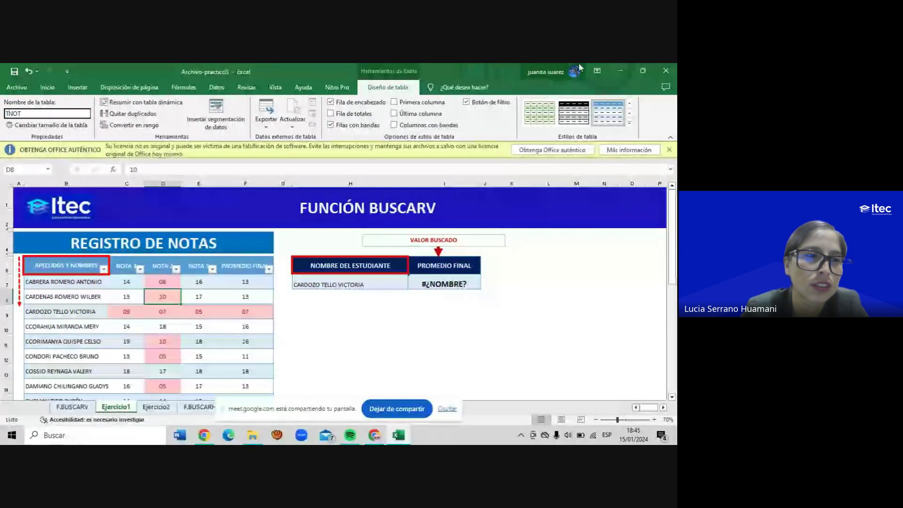
text(AS)
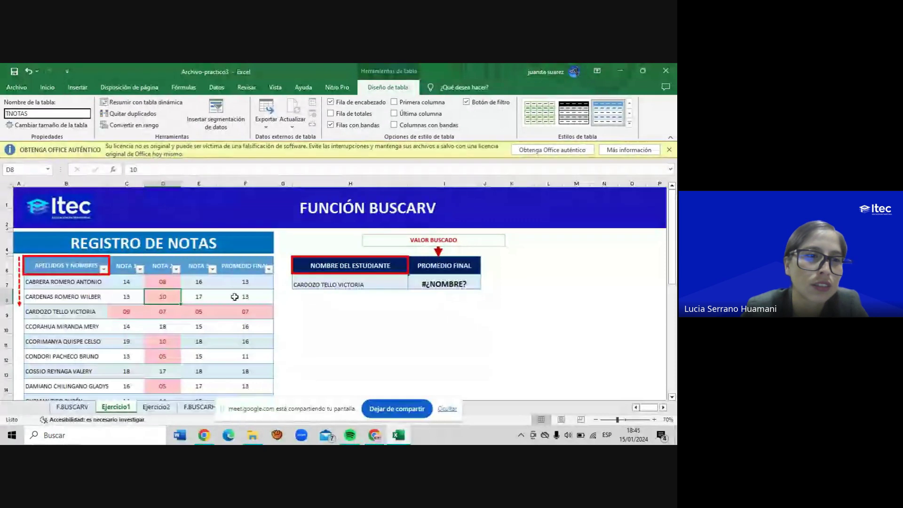
Commit the TNOTAS name by clicking out of the table into empty cells.
click(234, 297)
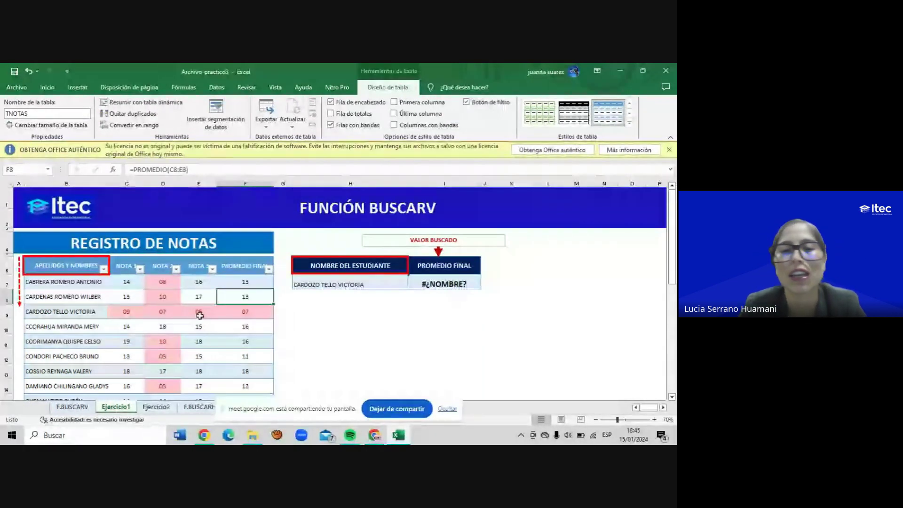
click(311, 328)
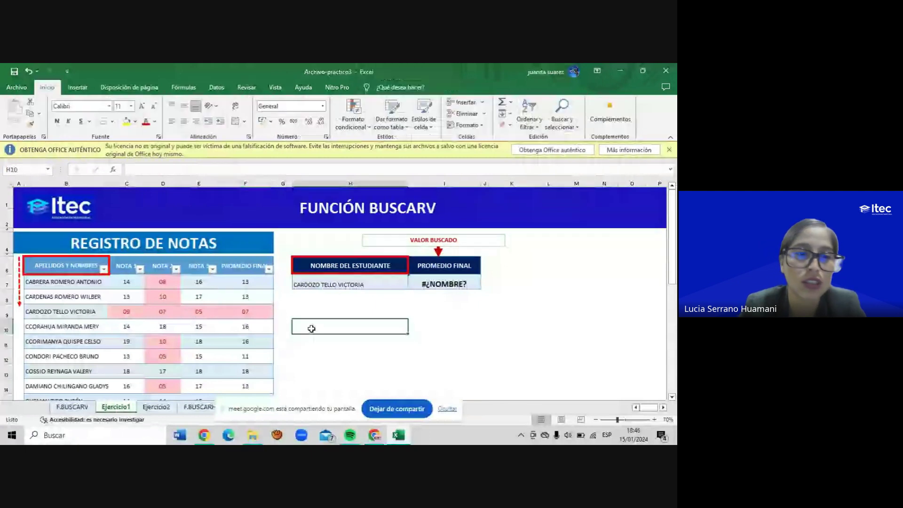
click(445, 311)
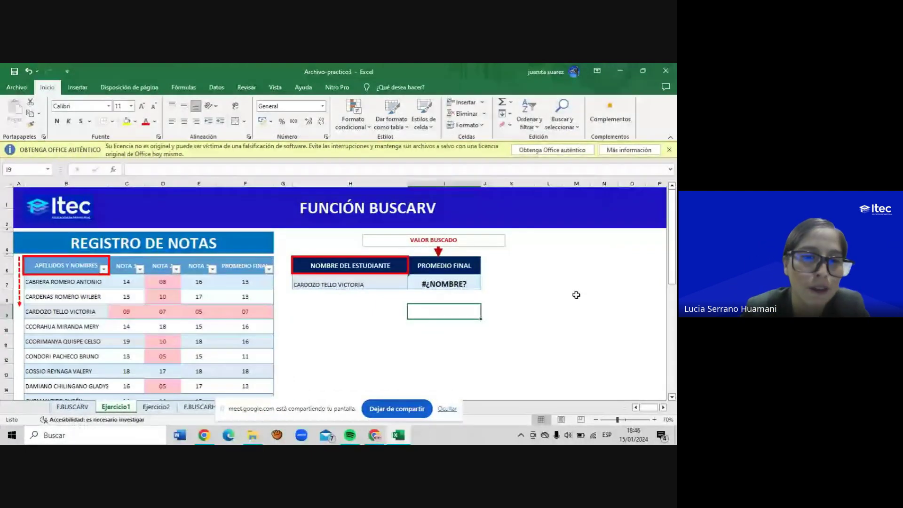
scroll(576, 295, down, 2)
click(537, 351)
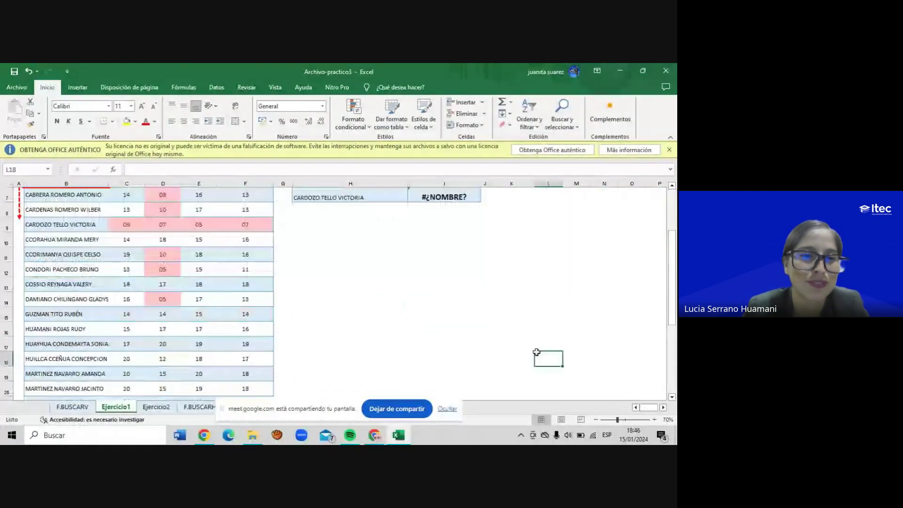
Verify the table name TNOTAS on Diseño de tabla, then minimize the workbook.
click(129, 270)
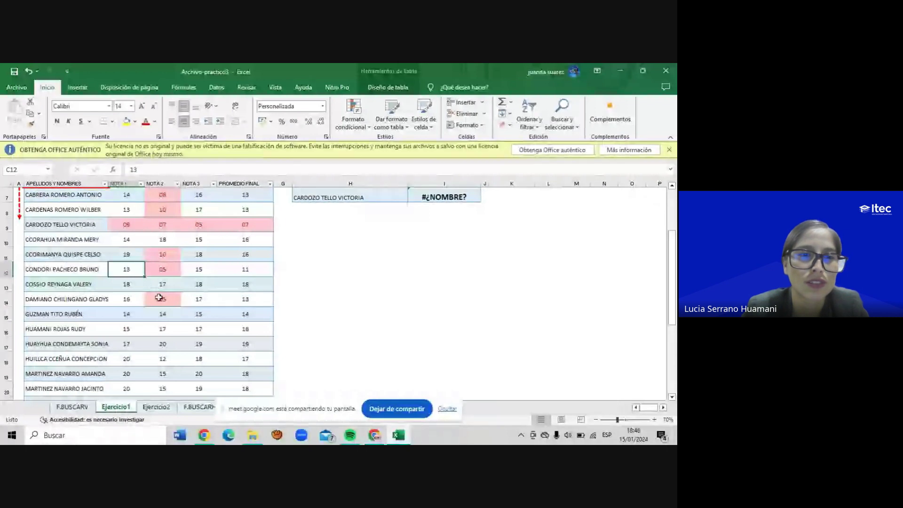
scroll(177, 216, up, 2)
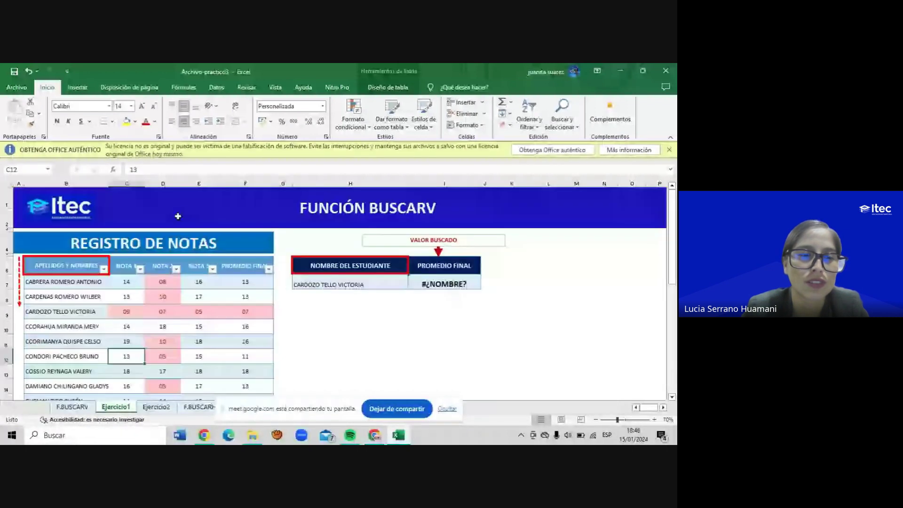
click(386, 88)
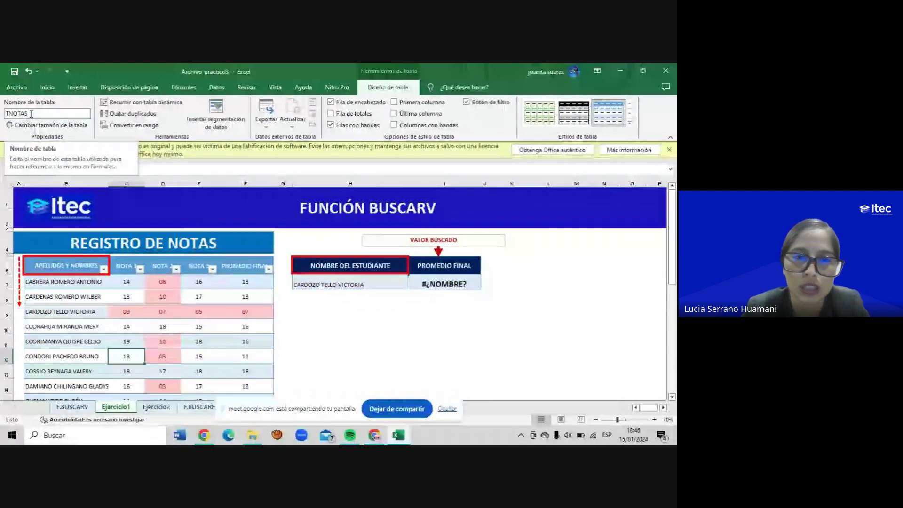
click(31, 114)
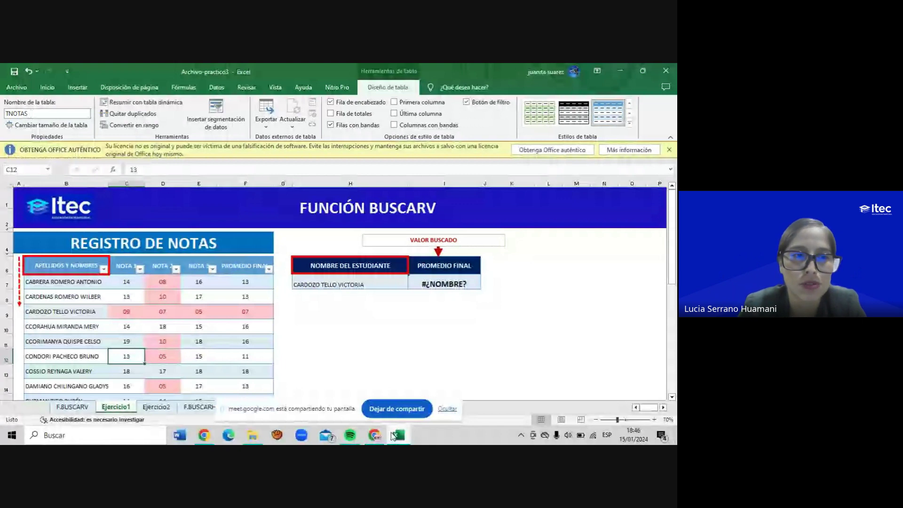
click(395, 436)
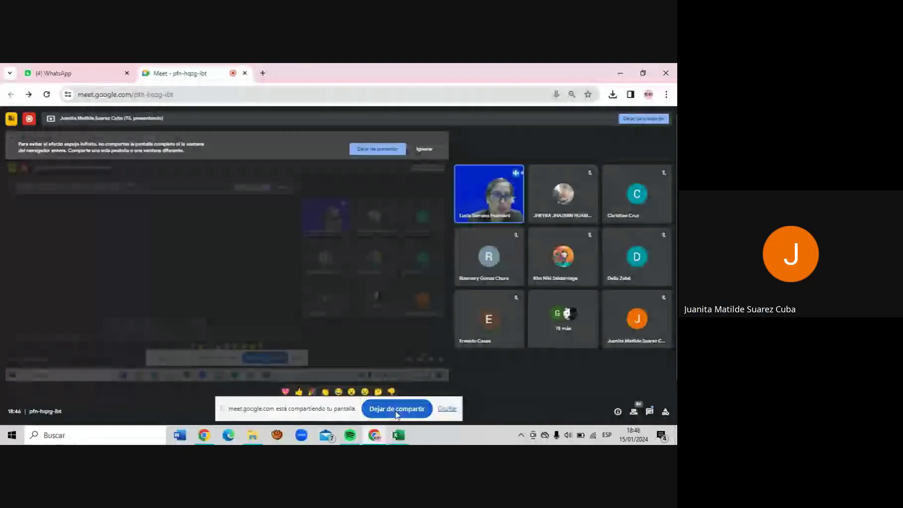
Stop screen sharing and return to the Archivo-practico3 workbook.
click(396, 408)
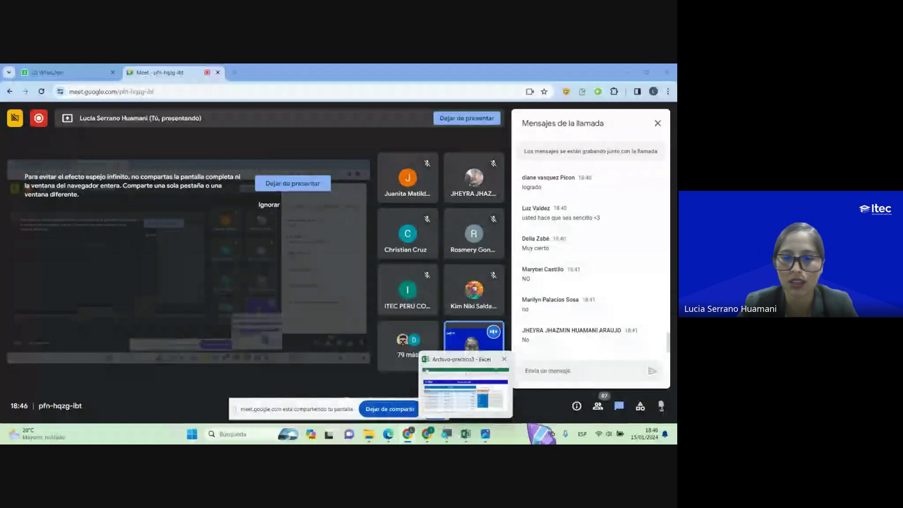
click(464, 393)
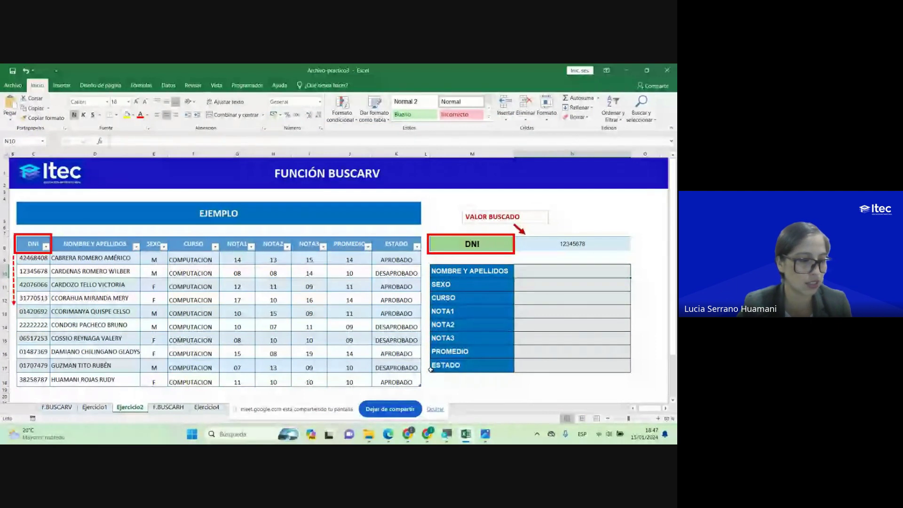
click(545, 396)
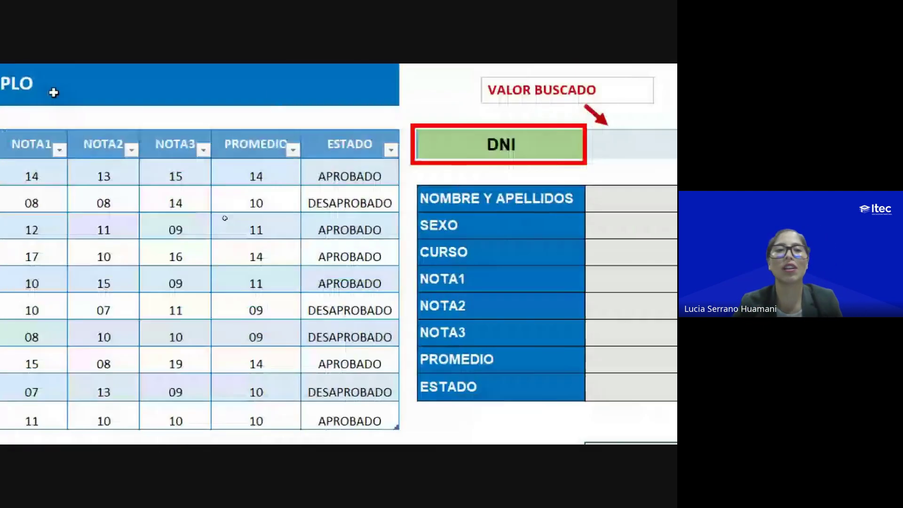
click(242, 221)
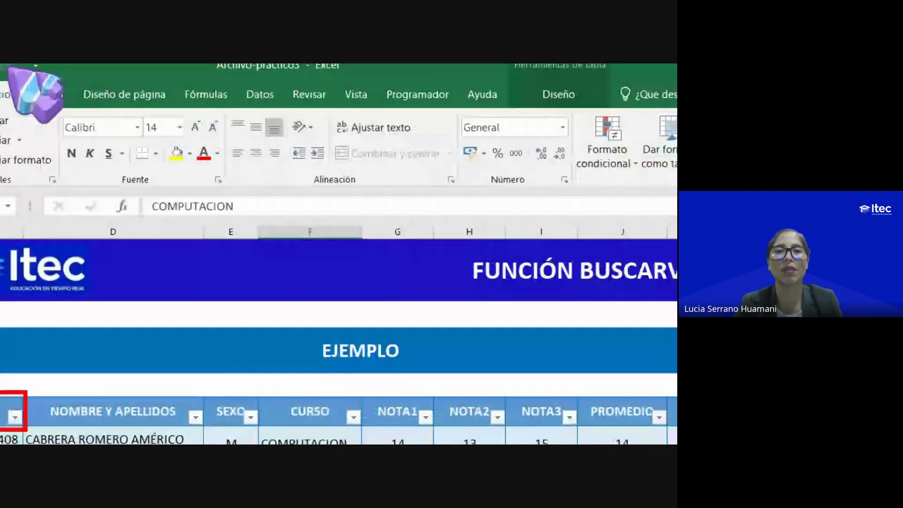
click(559, 94)
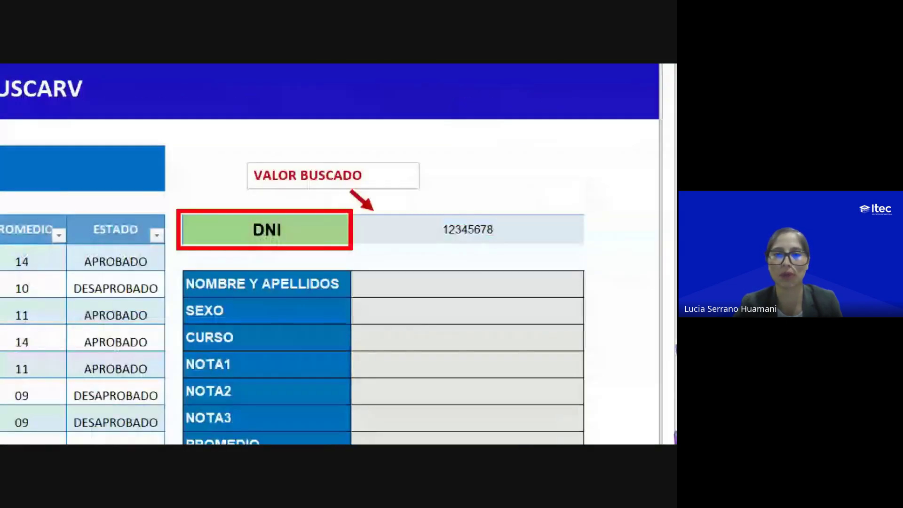
click(504, 295)
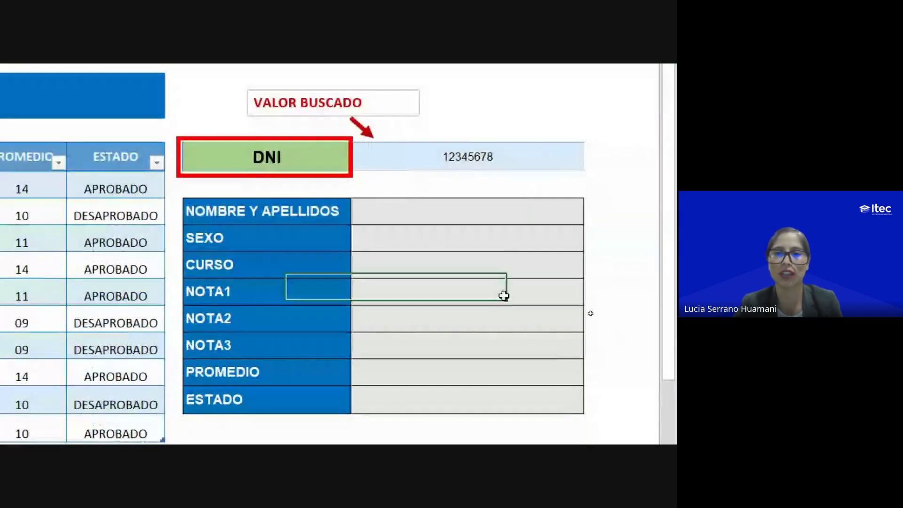
click(451, 222)
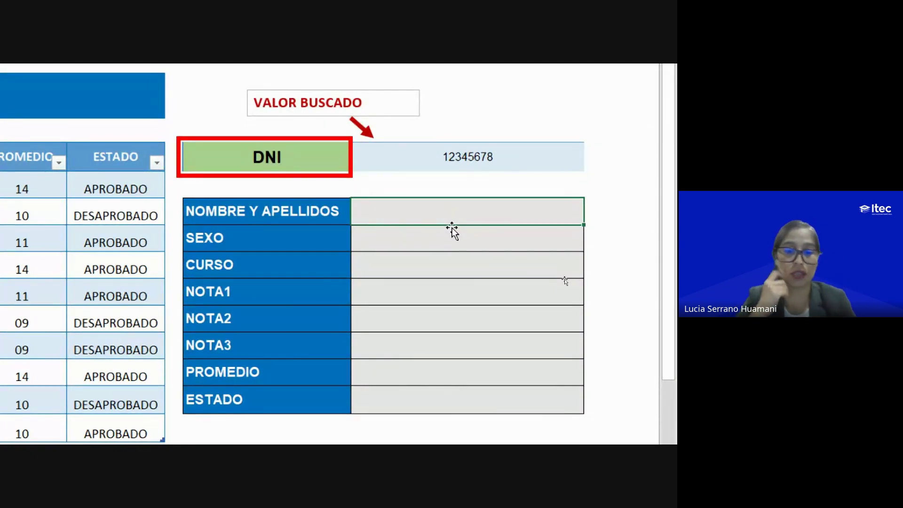
Enter =BUSCARV(N8;TCURSOS; in the name cell, using DNI cell N8 as lookup value.
text(=)
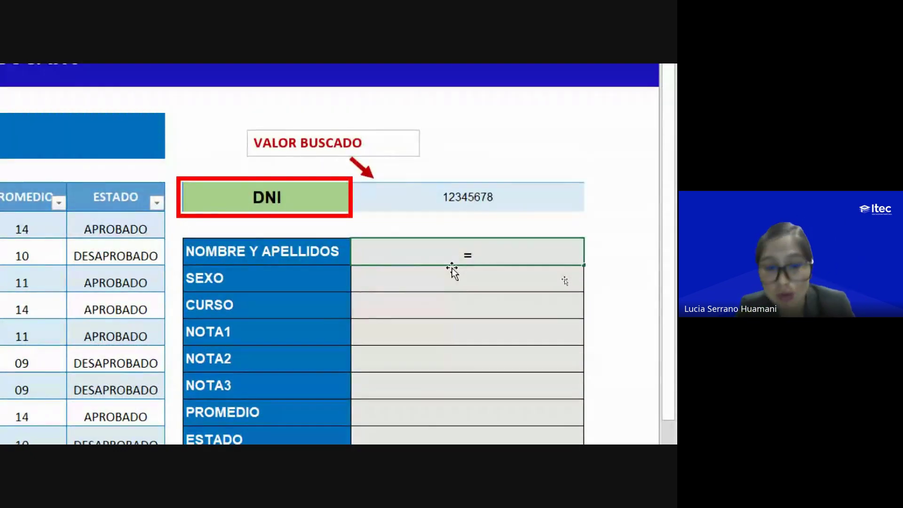
text(BUSCA)
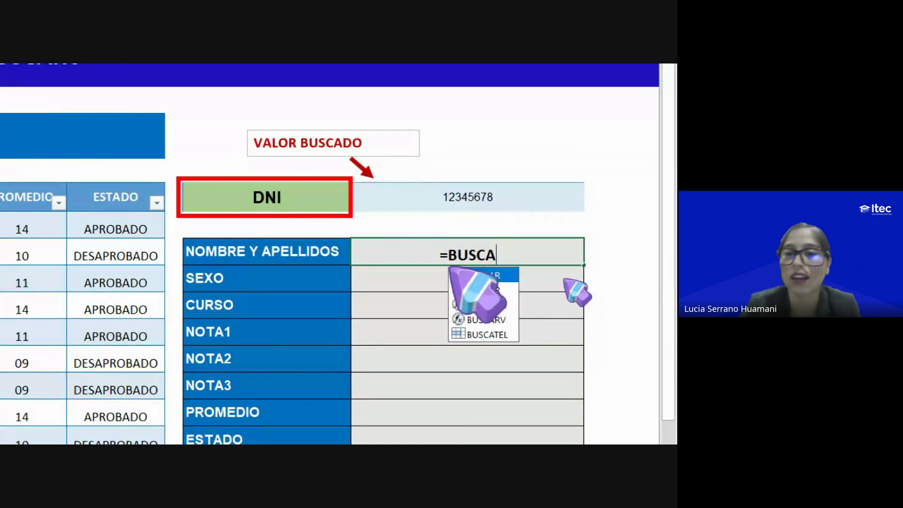
double_click(507, 319)
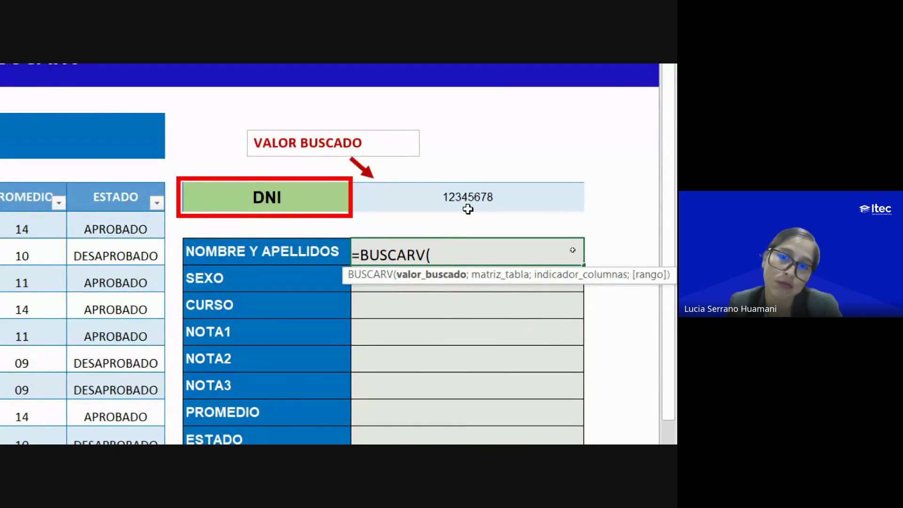
click(471, 190)
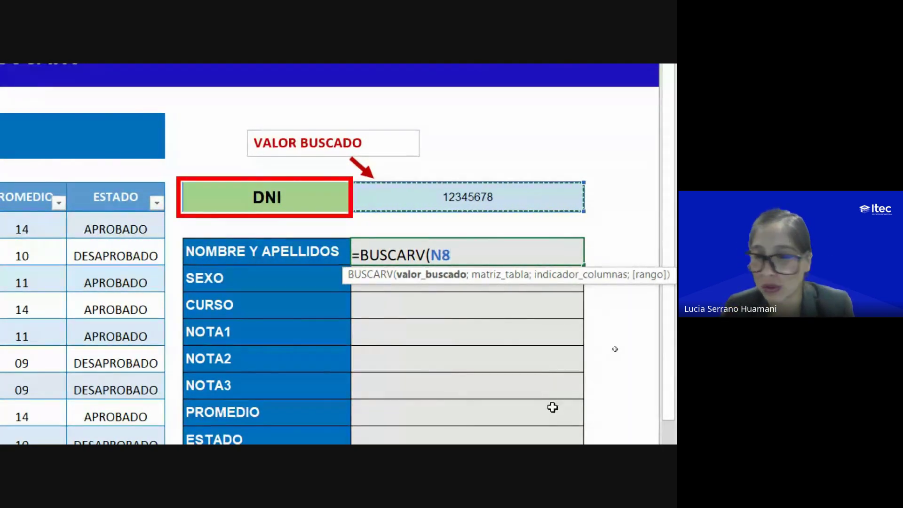
text(;)
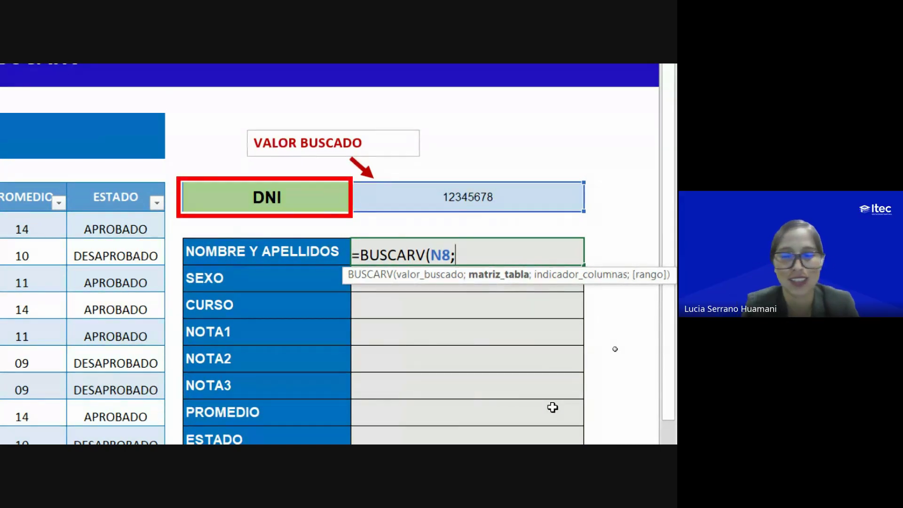
text(TCUR)
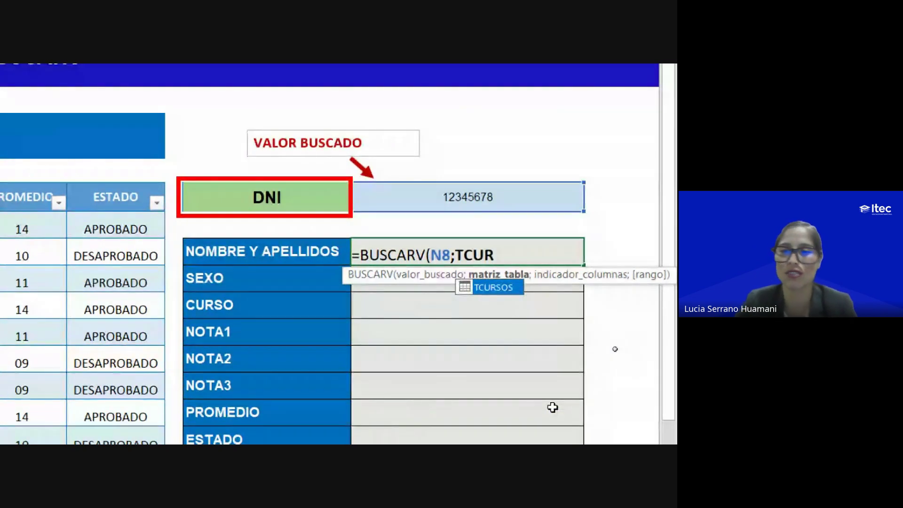
text(SOS)
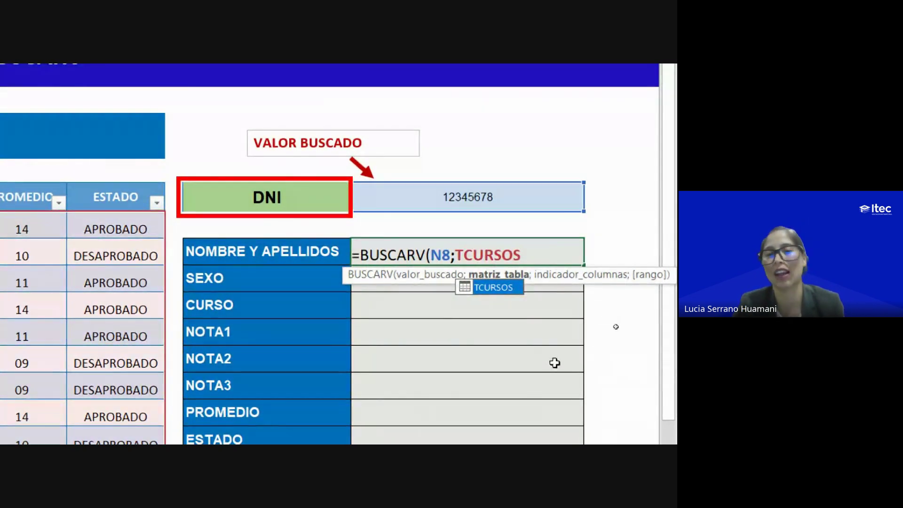
key(Escape)
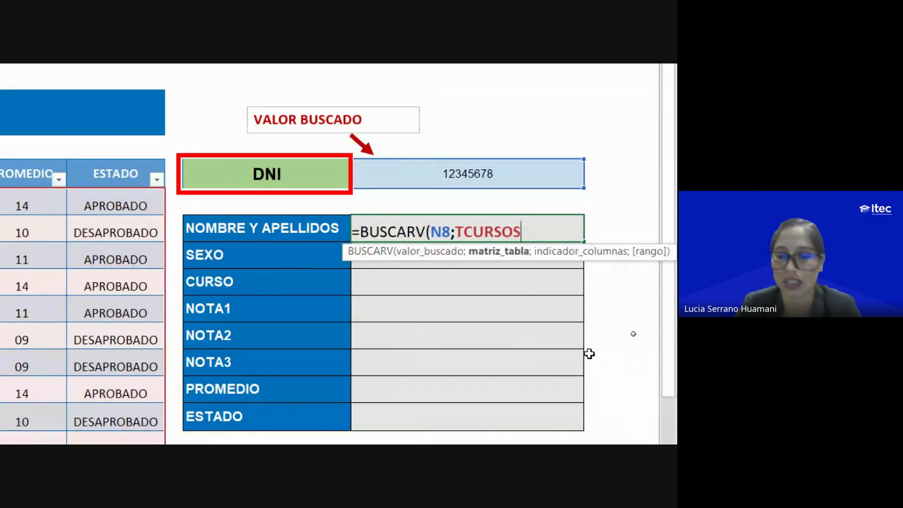
text(;)
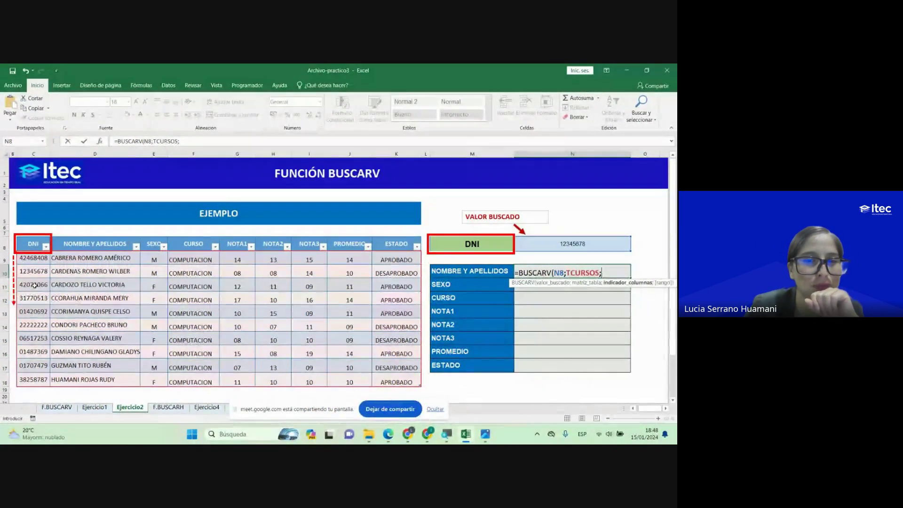
mouse_move(407, 433)
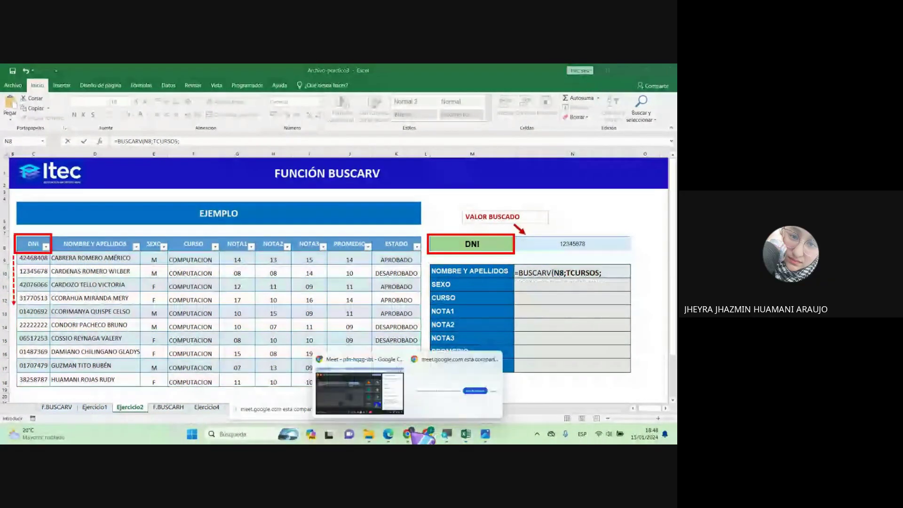
click(362, 371)
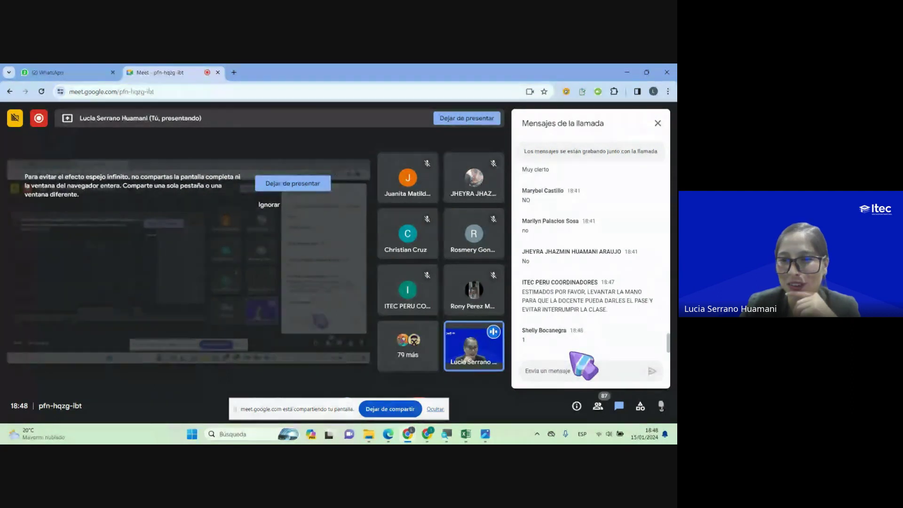
key(alt+Tab)
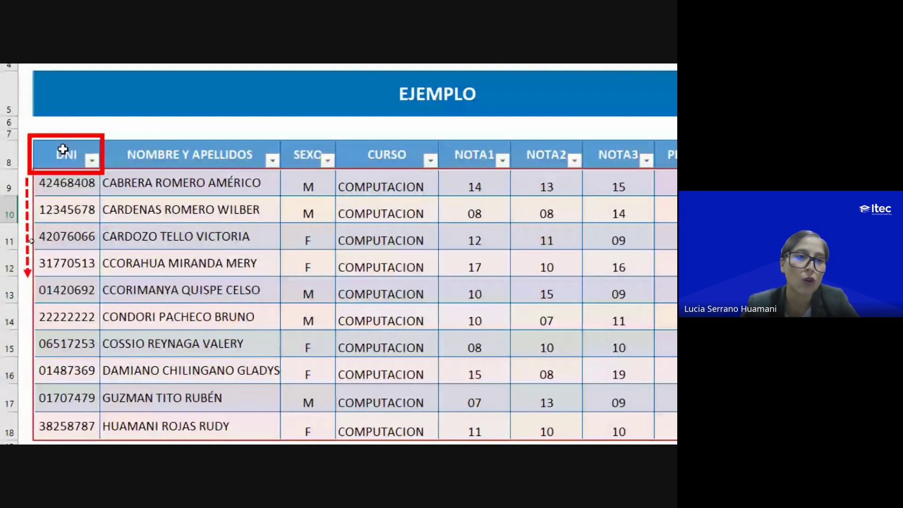
Outline each table column in turn: DNI, NOMBRE Y APELLIDOS, SEXO, NOTA1-3, ESTADO.
click(63, 141)
key(ctrl+c)
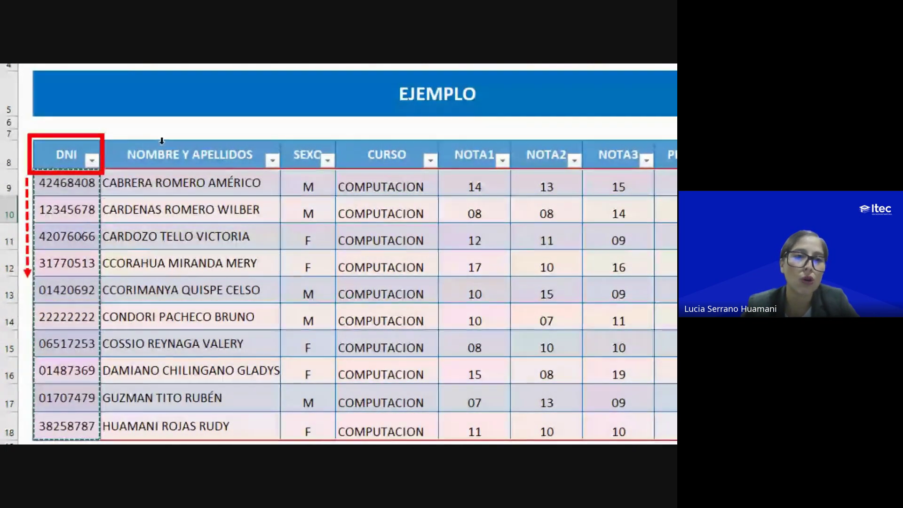
click(161, 140)
key(ctrl+c)
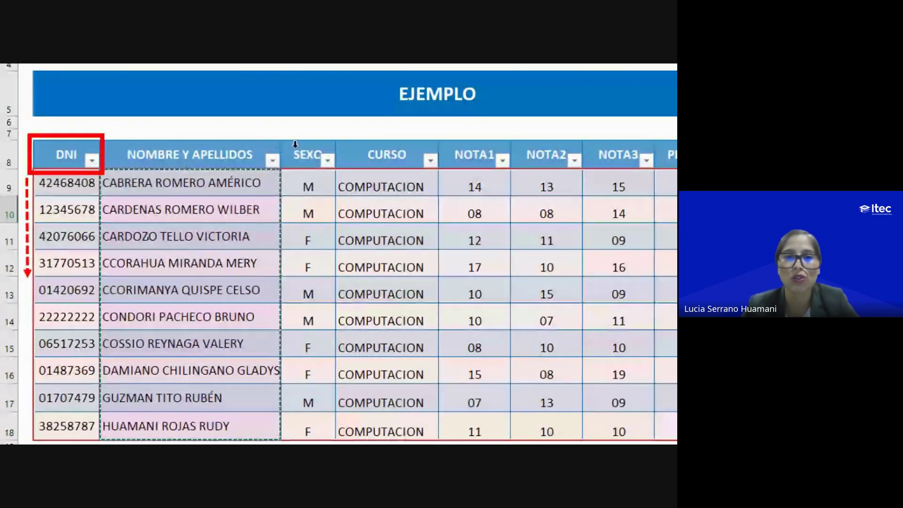
click(296, 144)
key(ctrl+c)
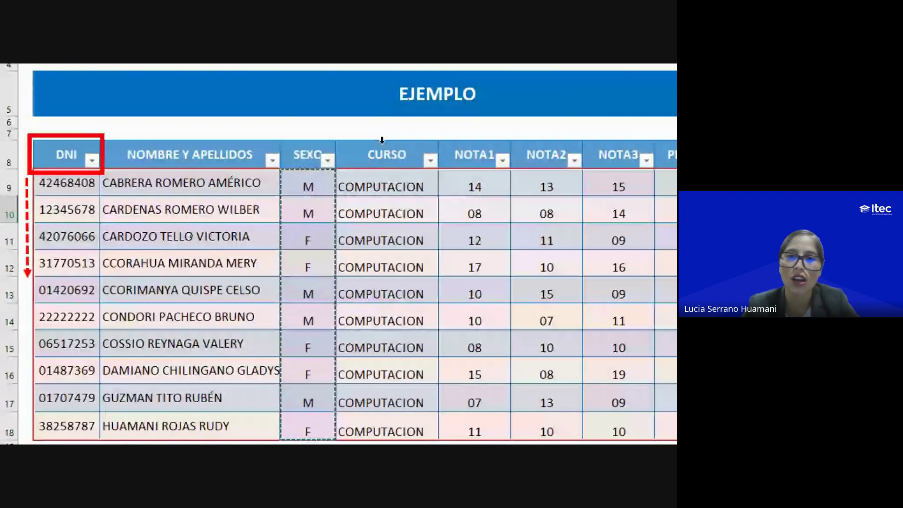
click(474, 141)
key(ctrl+c)
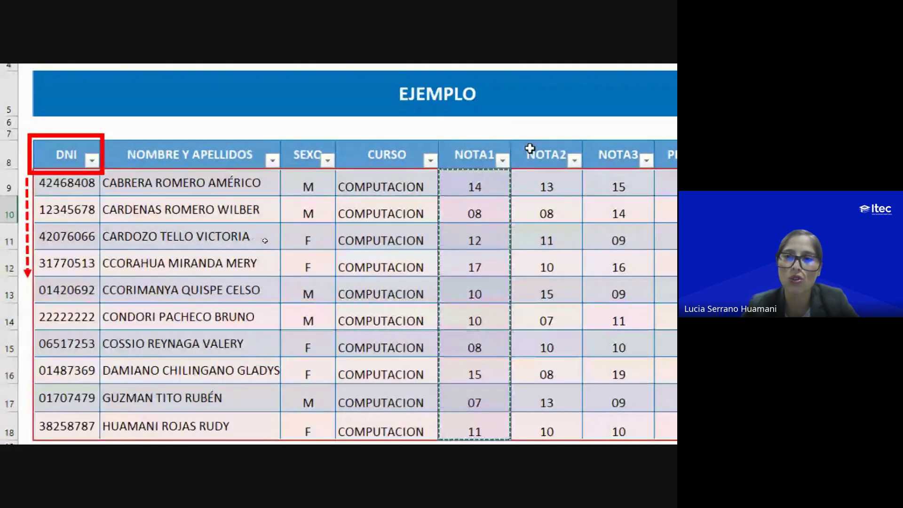
click(530, 141)
key(ctrl+c)
click(608, 145)
key(ctrl+c)
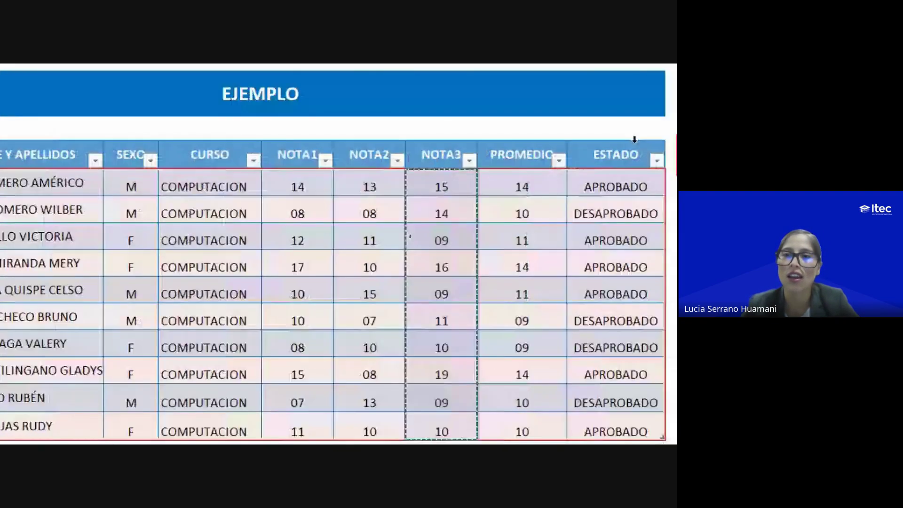
click(613, 153)
key(ctrl+c)
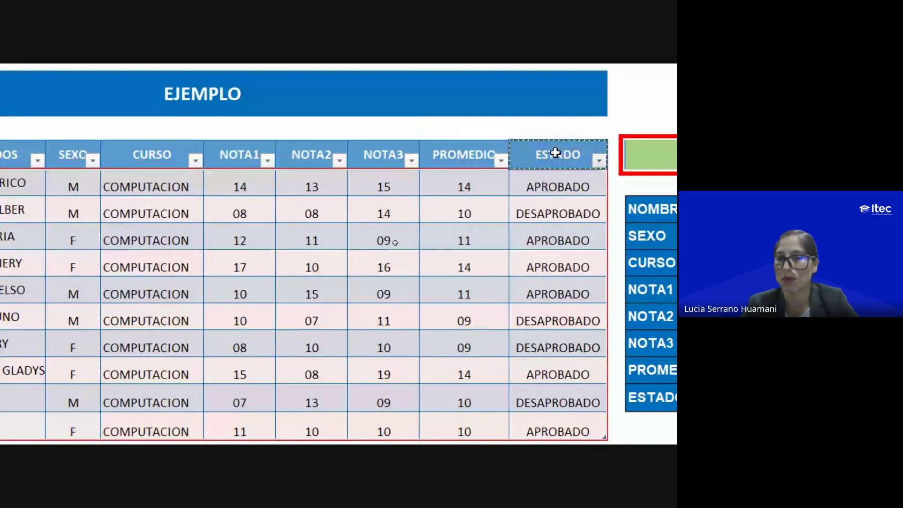
key(Escape)
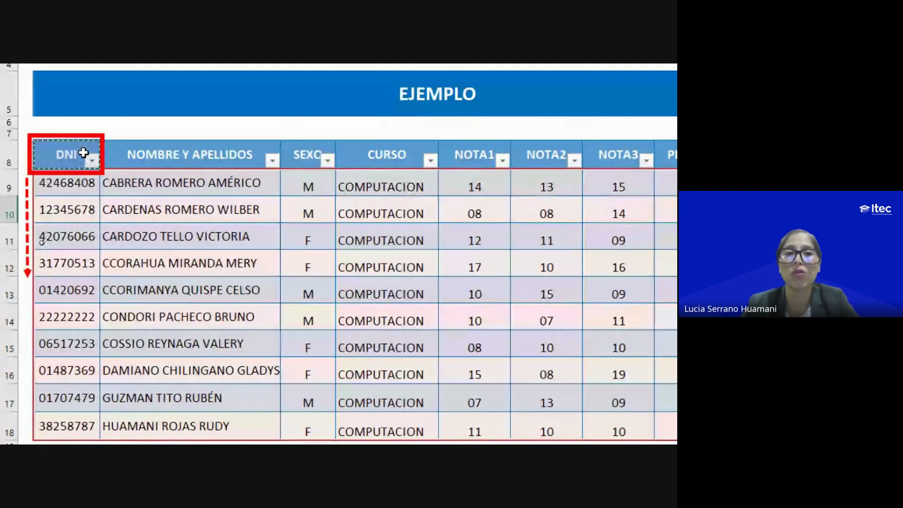
Outline the NOMBRE Y APELLIDOS header and its student names column again.
click(168, 157)
key(ctrl+c)
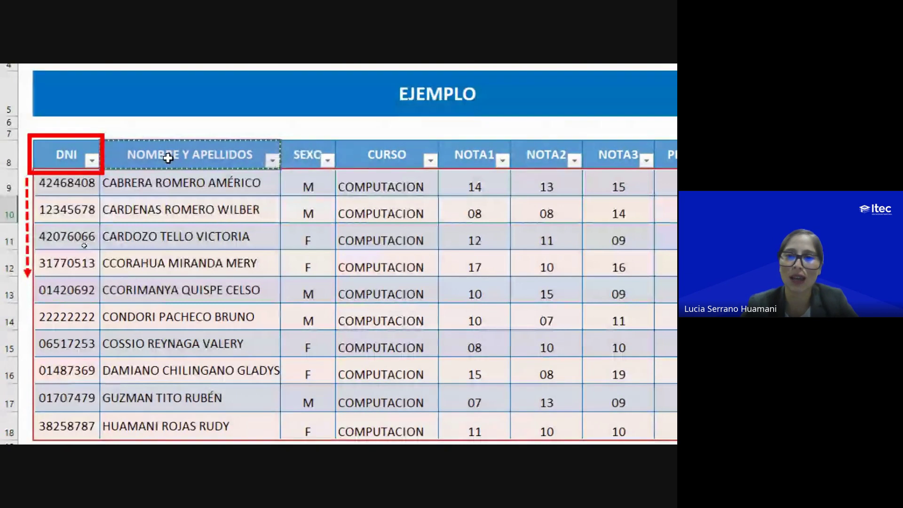
click(173, 140)
key(ctrl+c)
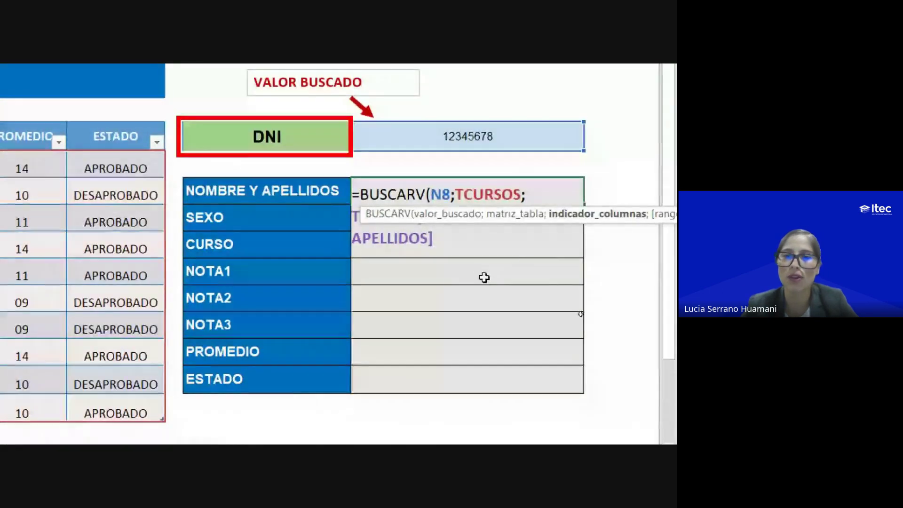
Complete the name lookup as =BUSCARV(N8;TCURSOS;2;FALSO) and enter it.
key(BackSpace)
key(BackSpace)
key(BackSpace)
key(BackSpace)
key(BackSpace)
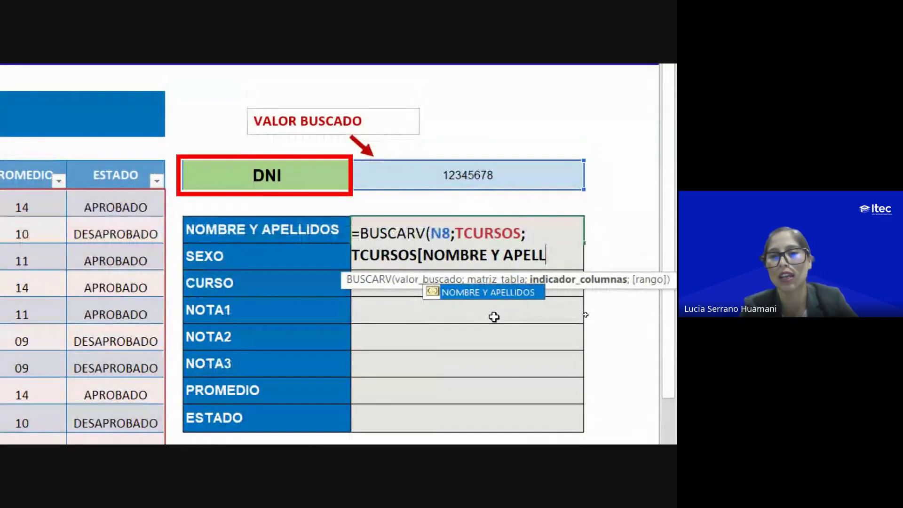
key(BackSpace)
key(BackSpace)
key(BackSpace)
key(BackSpace)
key(BackSpace)
key(BackSpace)
key(BackSpace)
key(BackSpace)
key(BackSpace)
key(BackSpace)
key(BackSpace)
key(BackSpace)
key(BackSpace)
key(BackSpace)
key(BackSpace)
key(BackSpace)
key(BackSpace)
key(BackSpace)
key(BackSpace)
key(BackSpace)
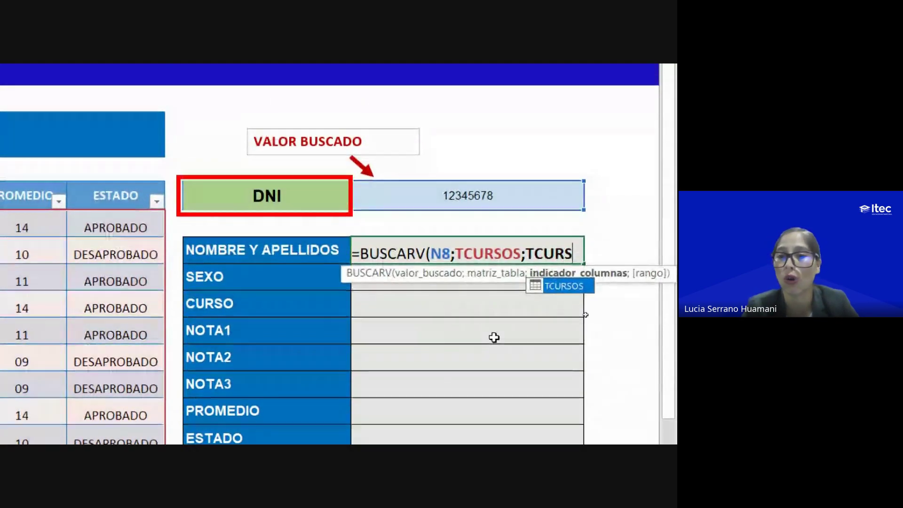
key(BackSpace)
key(BackSpace)
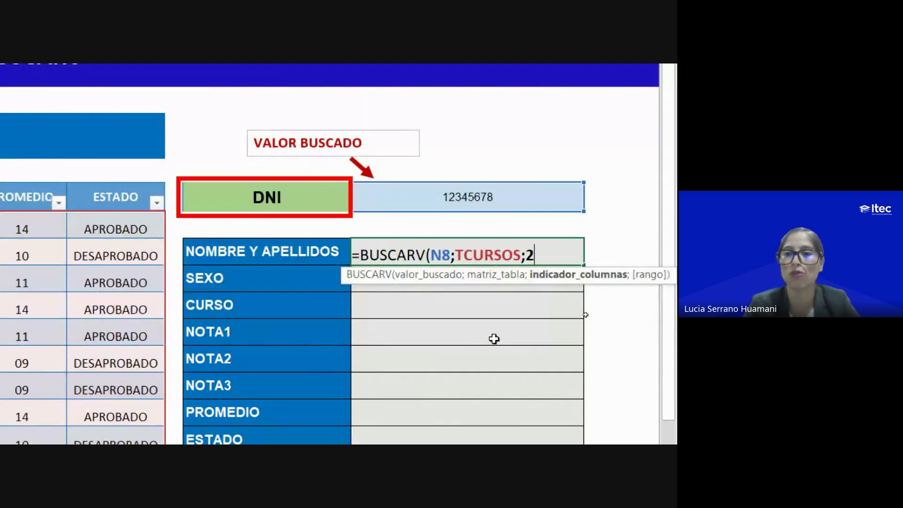
text(2;)
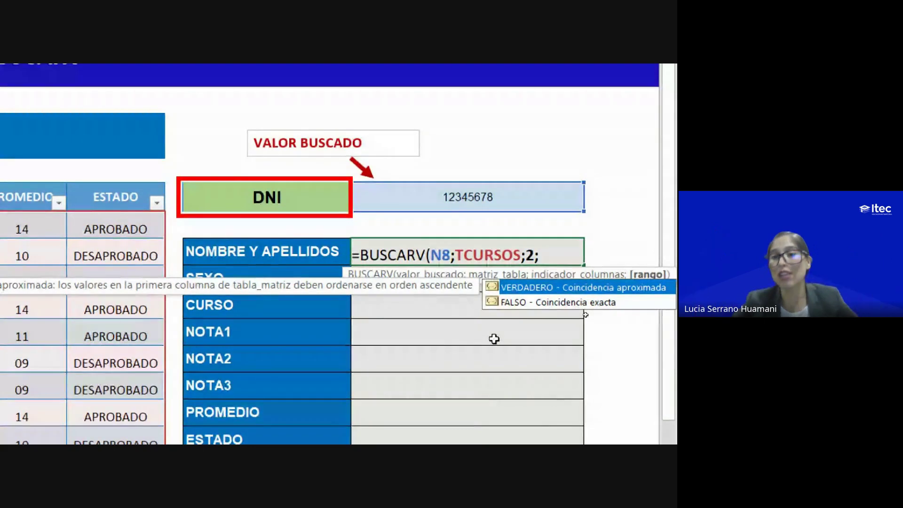
double_click(555, 305)
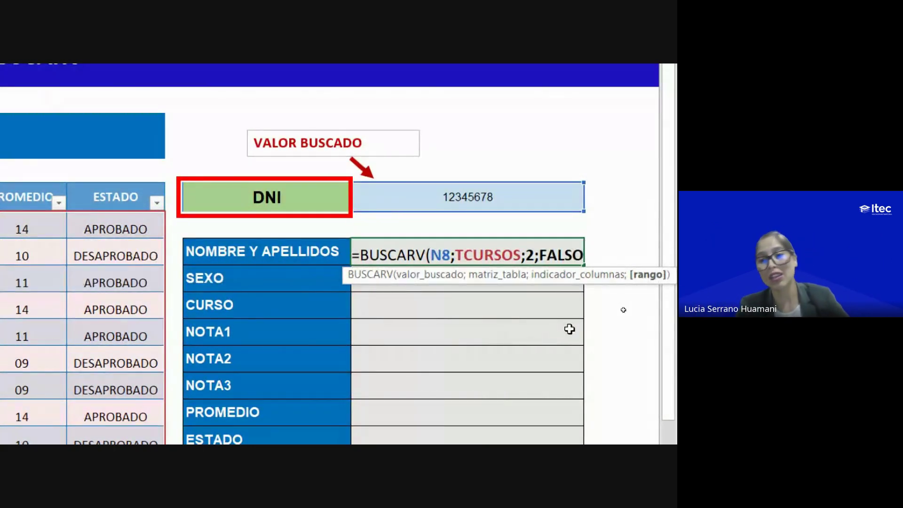
key(Return)
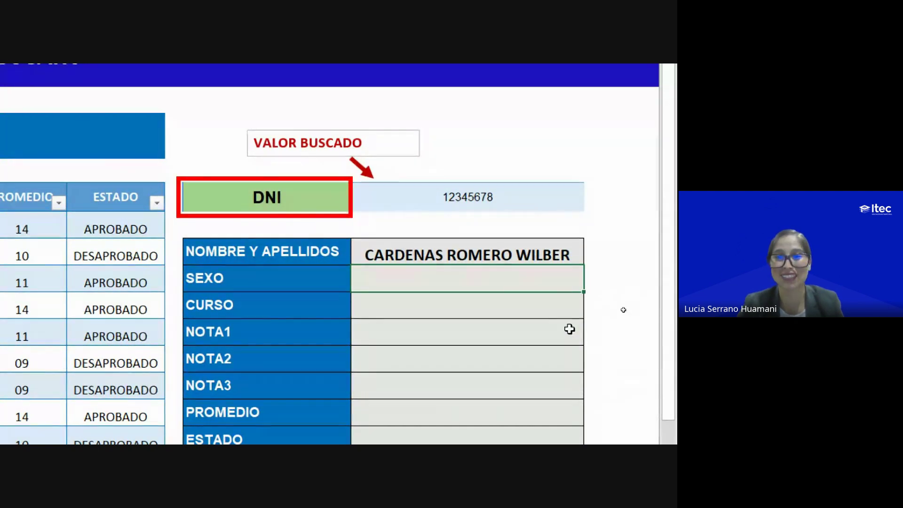
Point out the DNI and its matching table row, then start =BUSCA in SEXO.
click(498, 205)
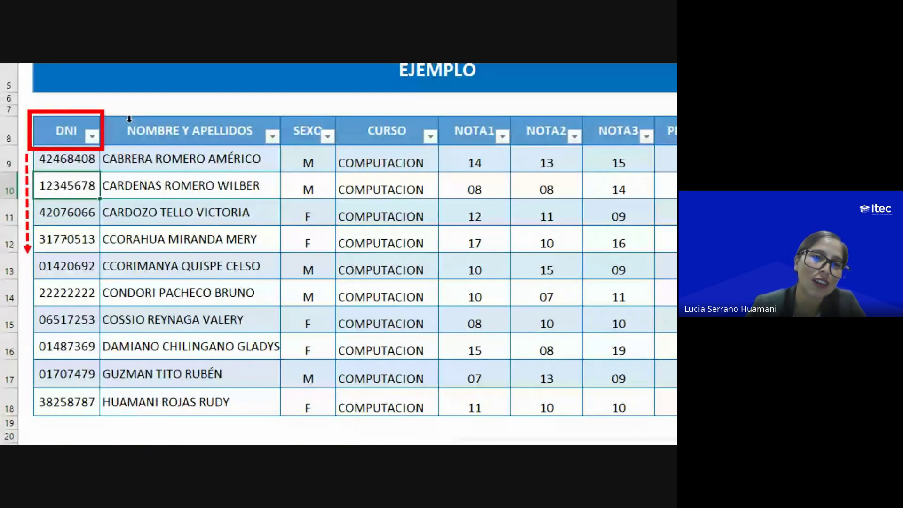
click(174, 184)
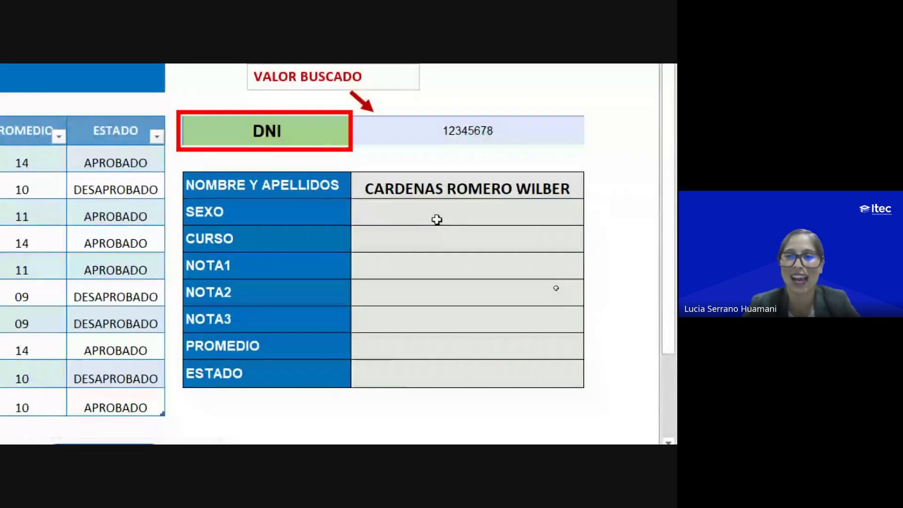
click(431, 223)
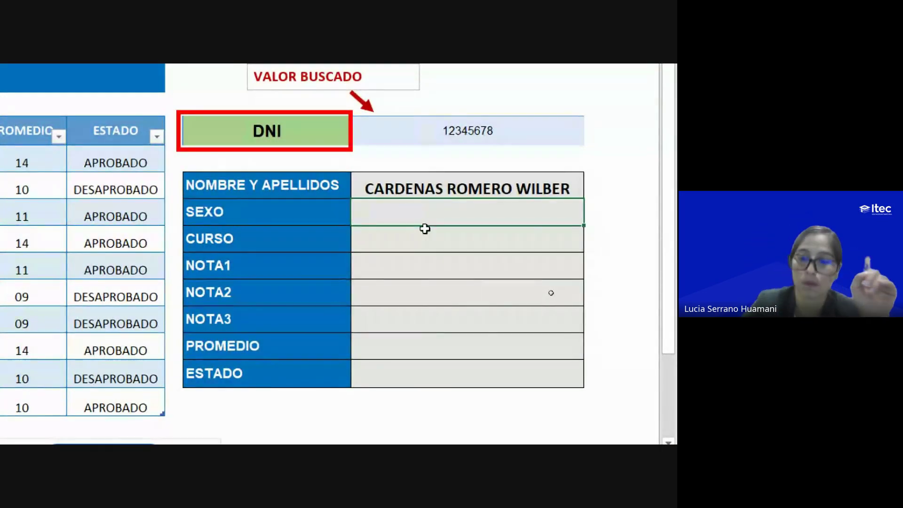
text(=)
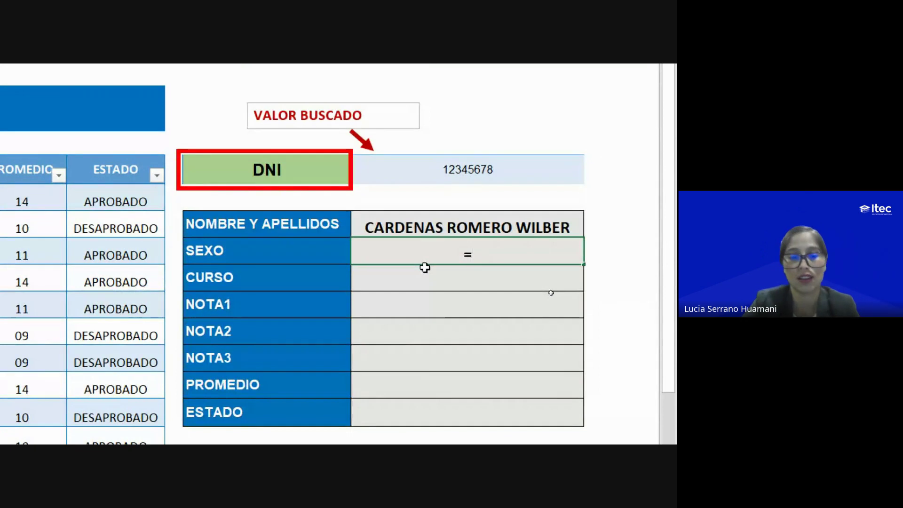
text(BUSCA)
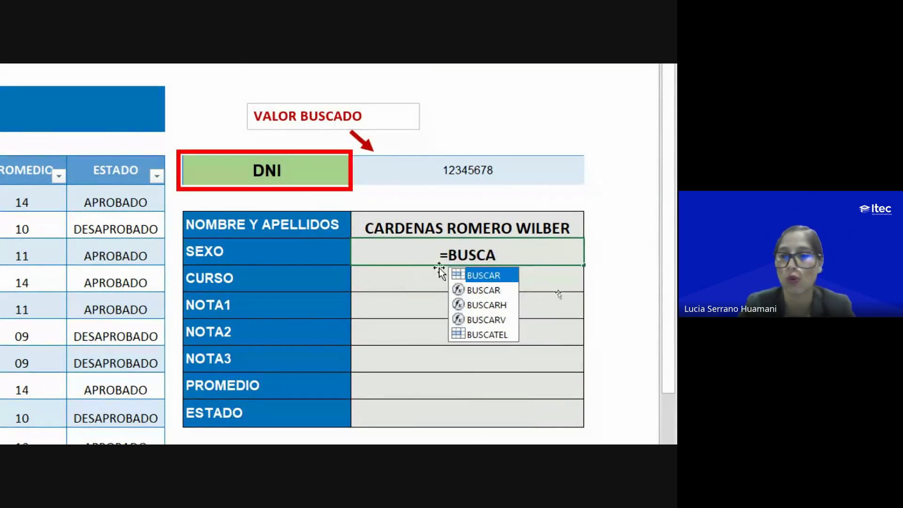
Start the SEXO formula as =BUSCARV(N8;TCURSOS; with DNI cell N8 as lookup value.
double_click(487, 320)
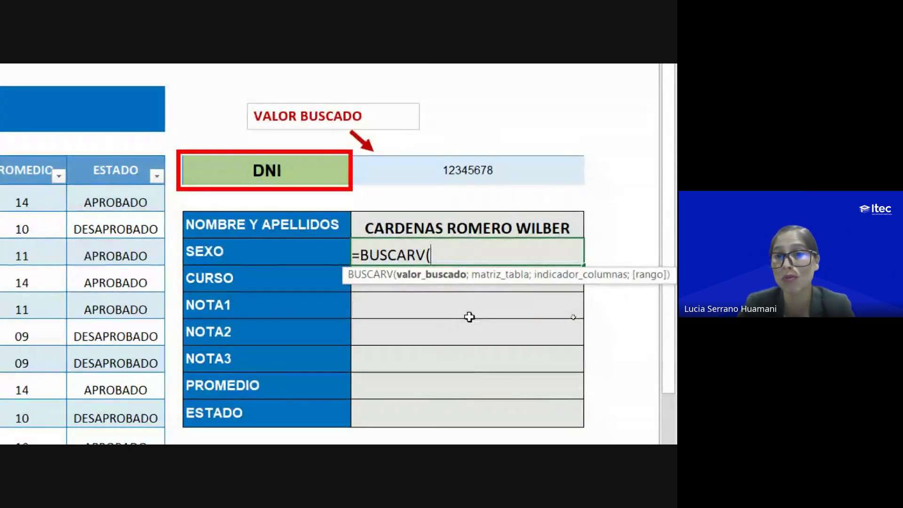
click(470, 171)
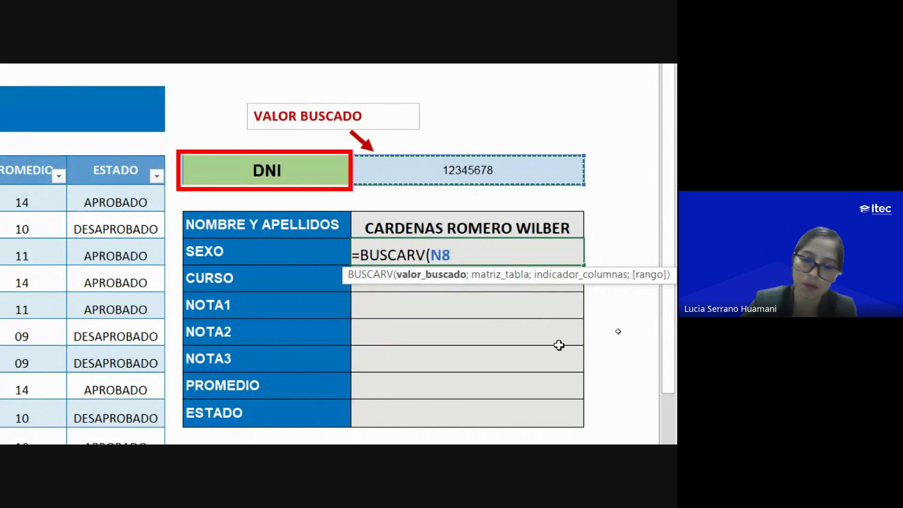
text(;)
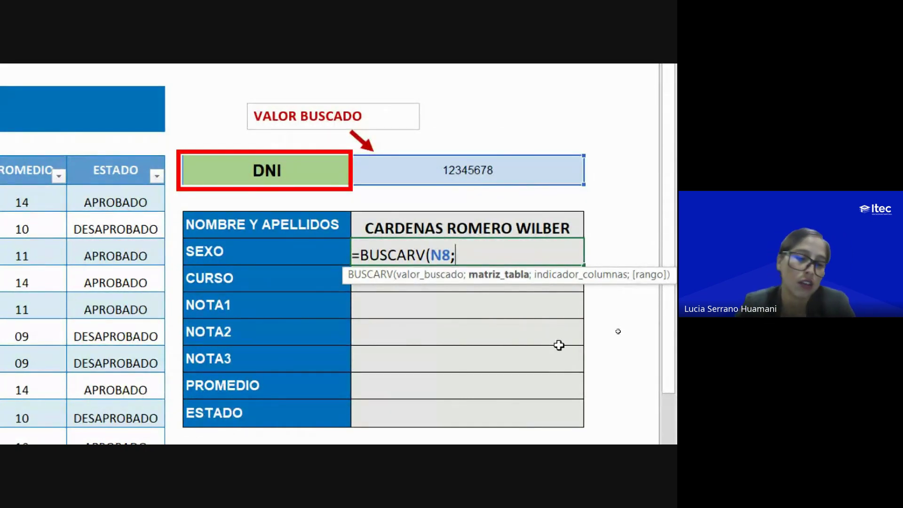
text(TCURSOS)
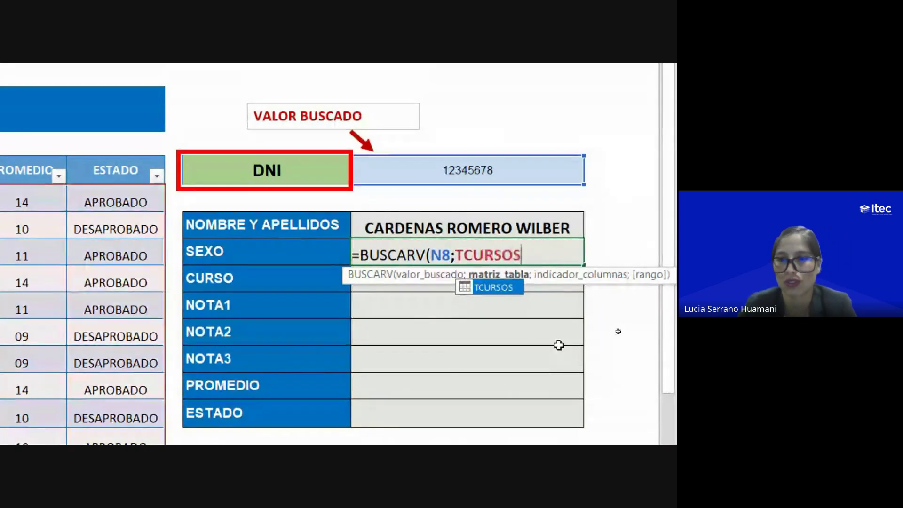
text(;)
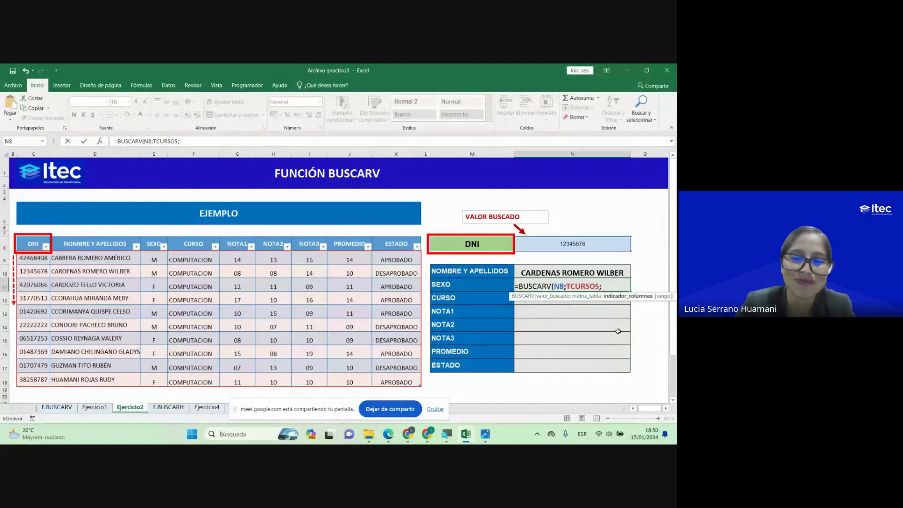
mouse_move(407, 434)
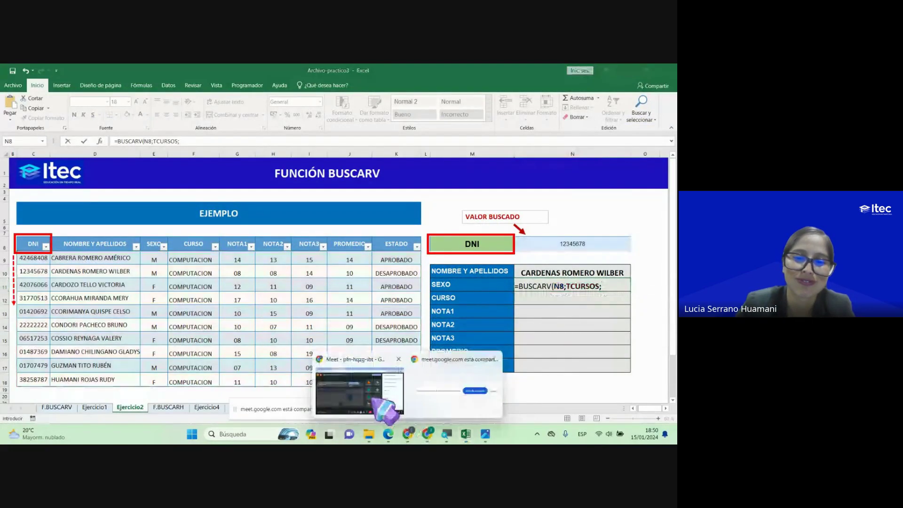
click(371, 381)
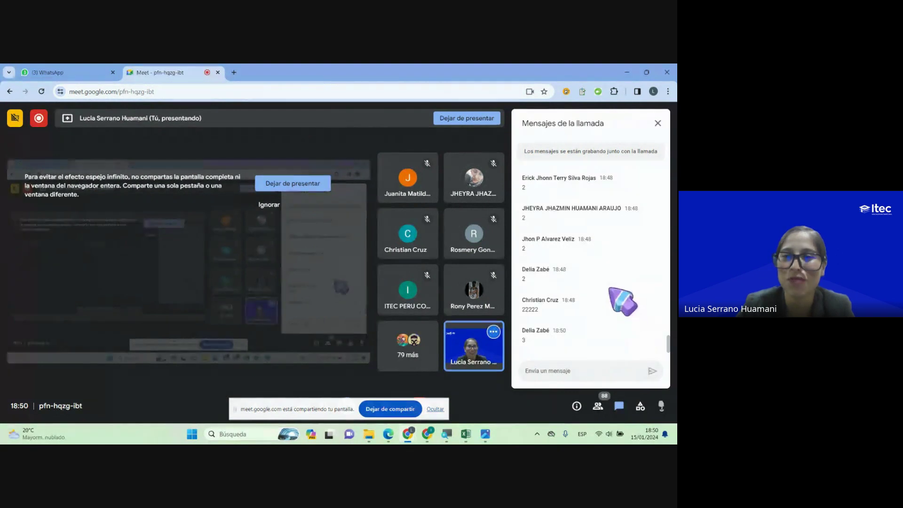
key(alt+Tab)
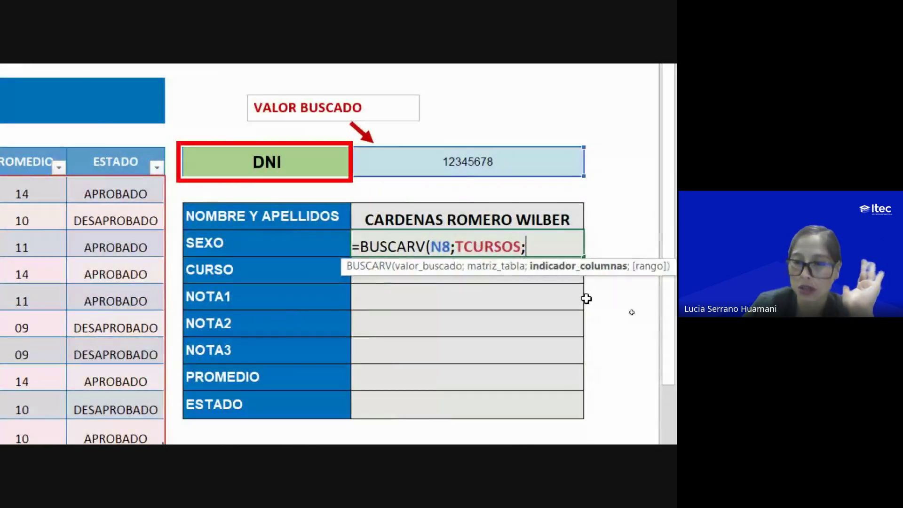
text(3;)
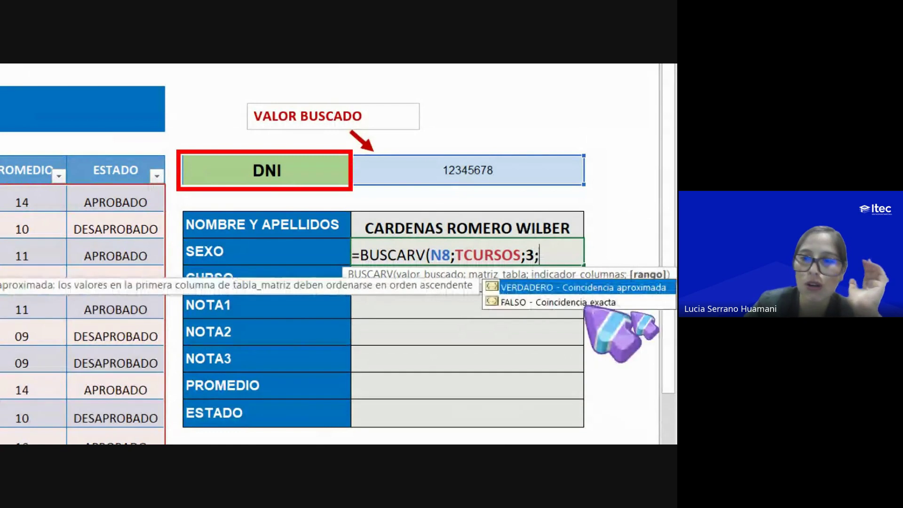
double_click(578, 301)
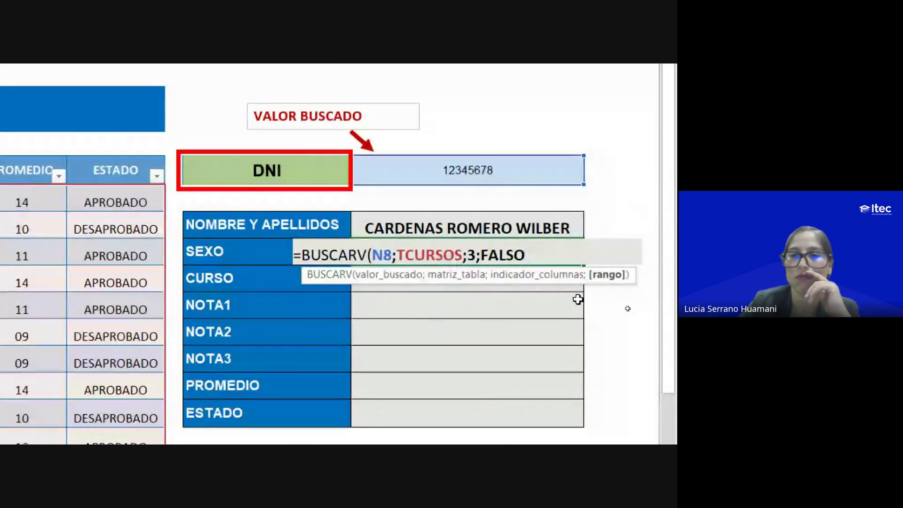
key(Return)
click(451, 235)
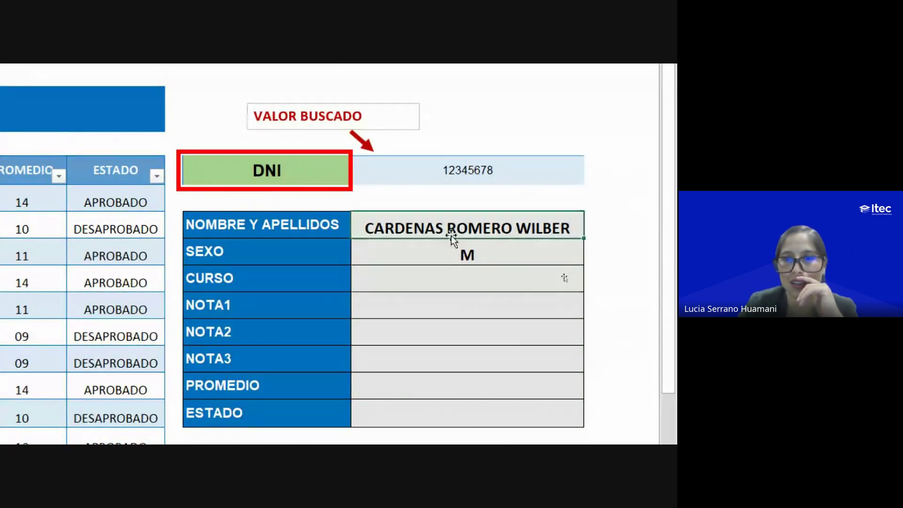
click(461, 176)
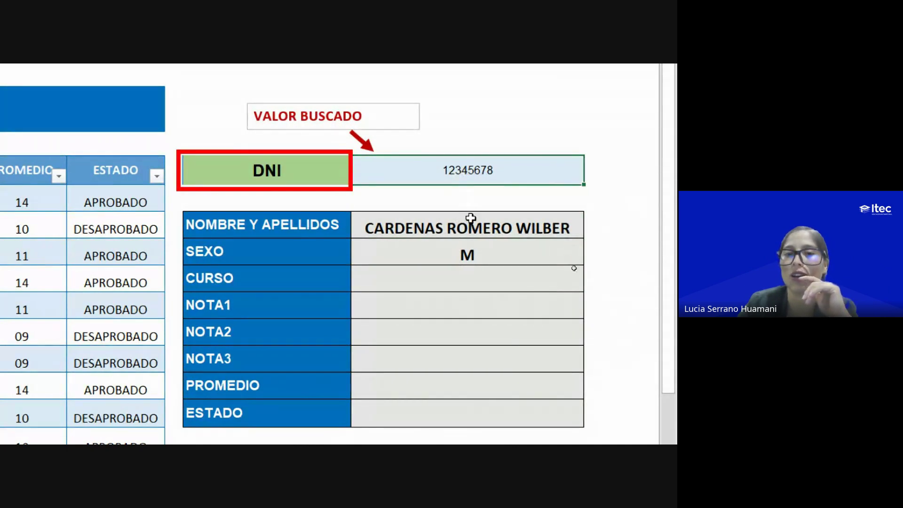
click(468, 233)
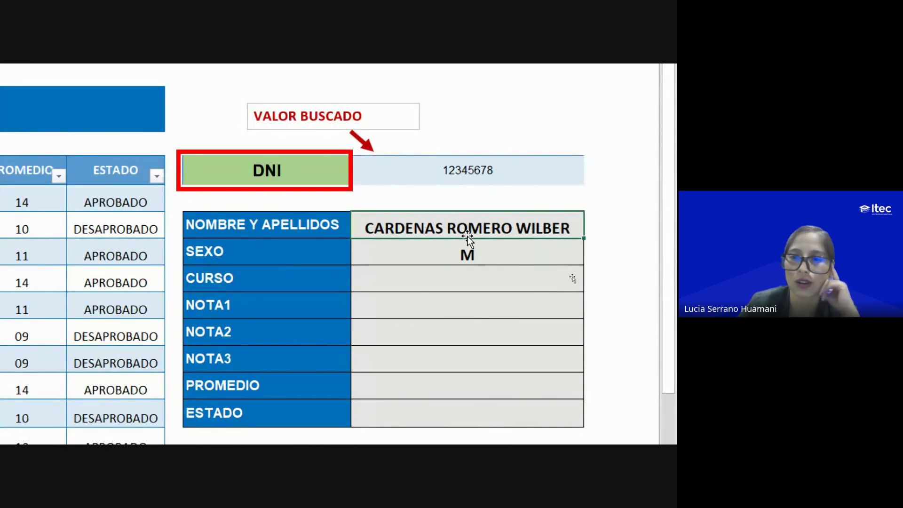
click(470, 256)
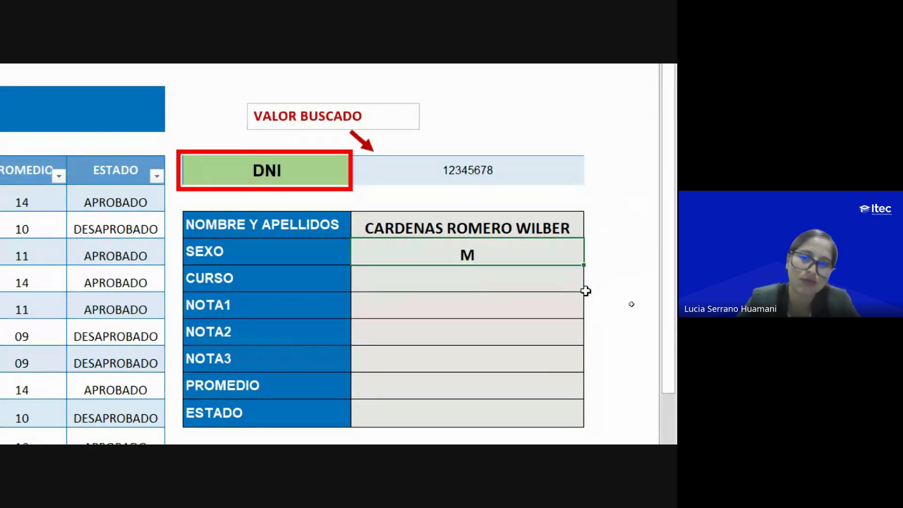
click(463, 280)
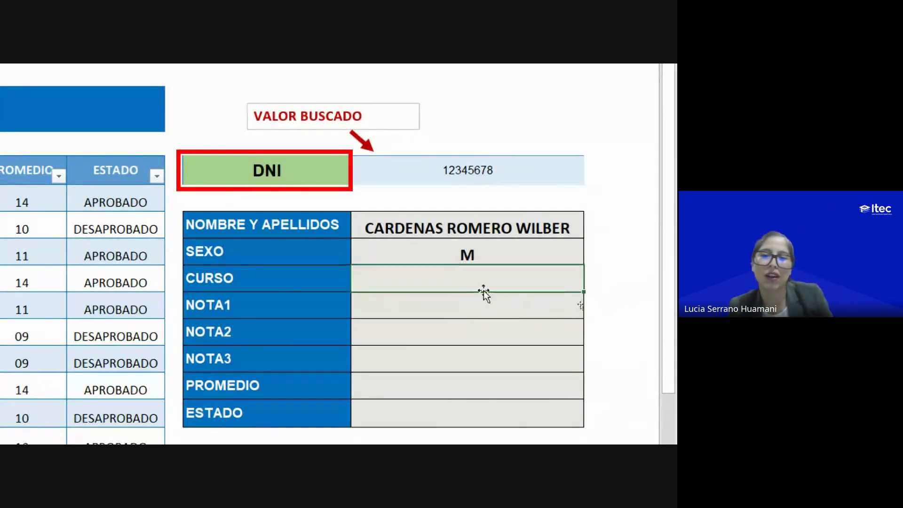
click(487, 303)
click(493, 331)
click(501, 360)
click(518, 396)
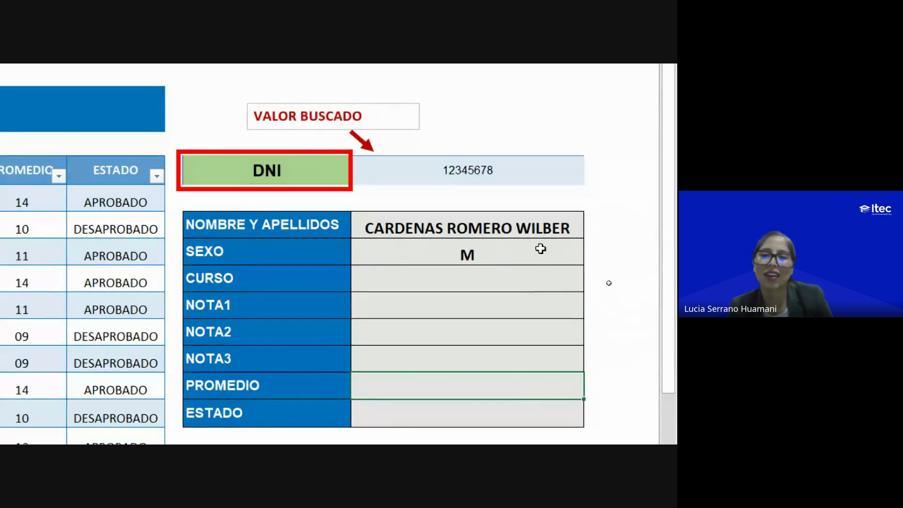
click(540, 249)
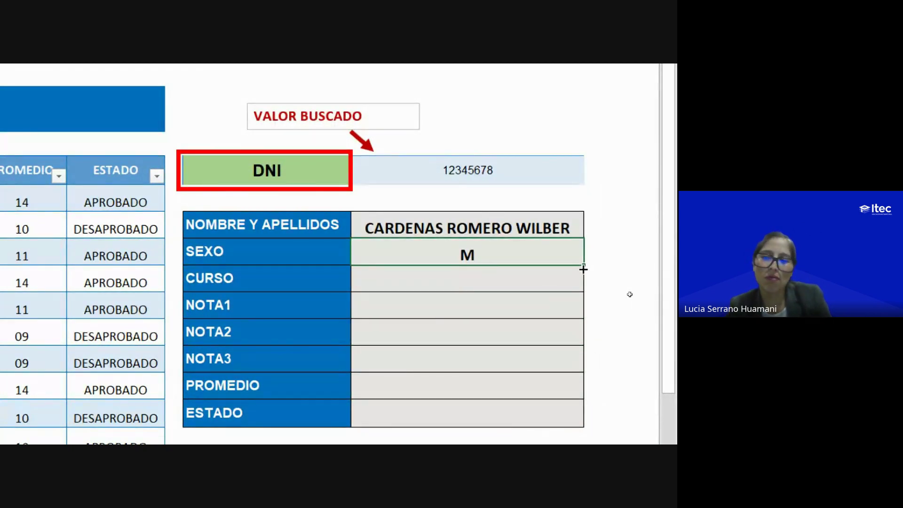
click(589, 428)
click(581, 257)
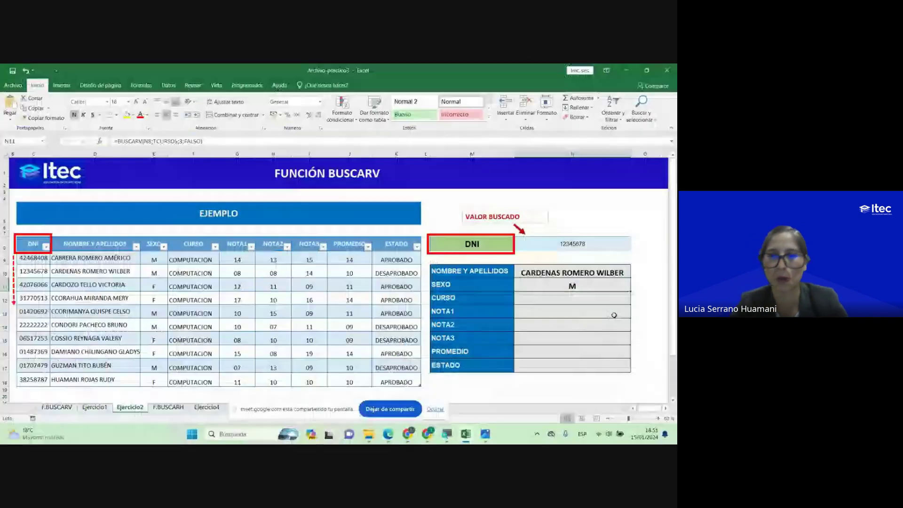
mouse_move(485, 434)
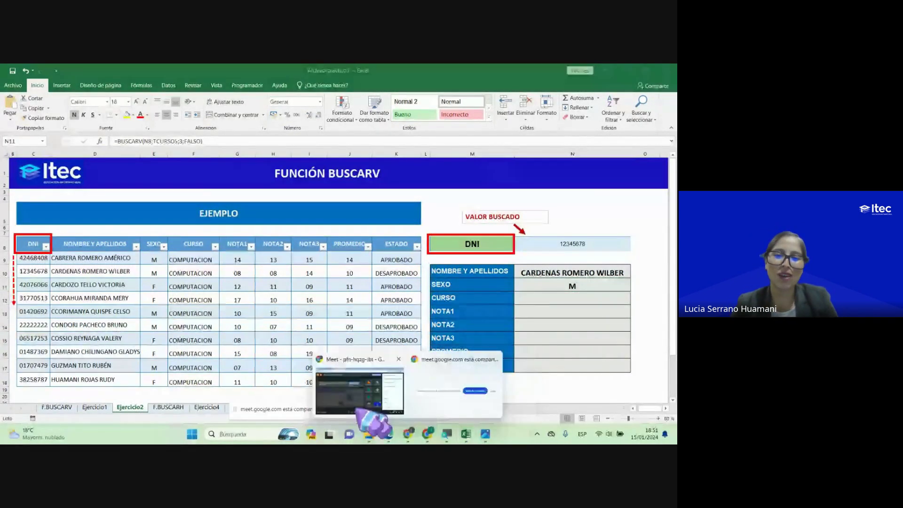
click(407, 433)
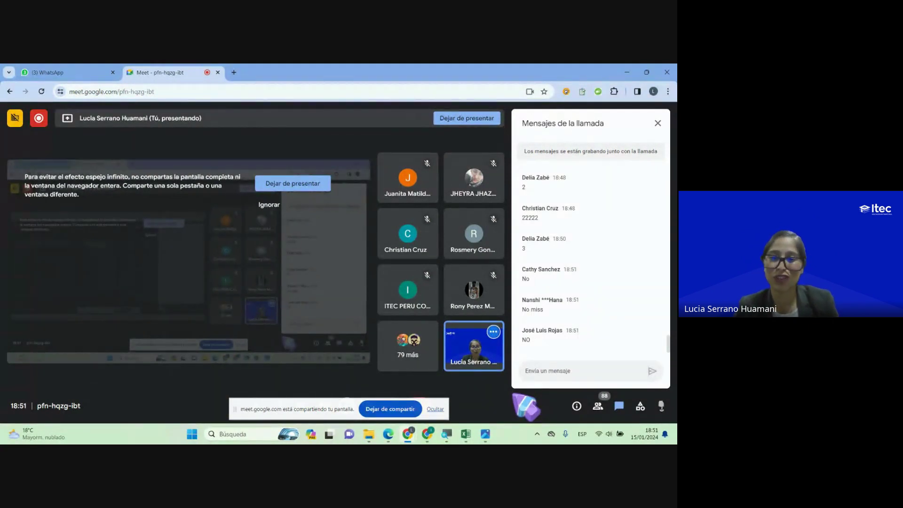
click(435, 409)
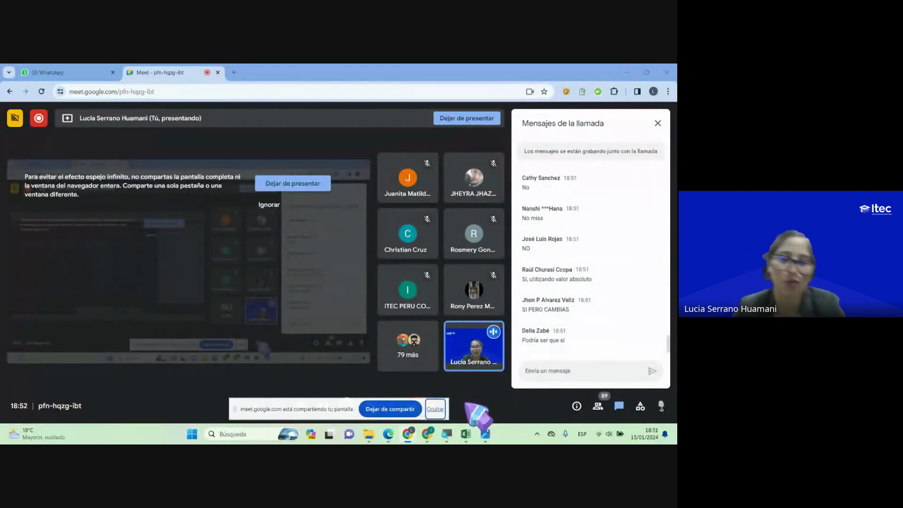
click(464, 432)
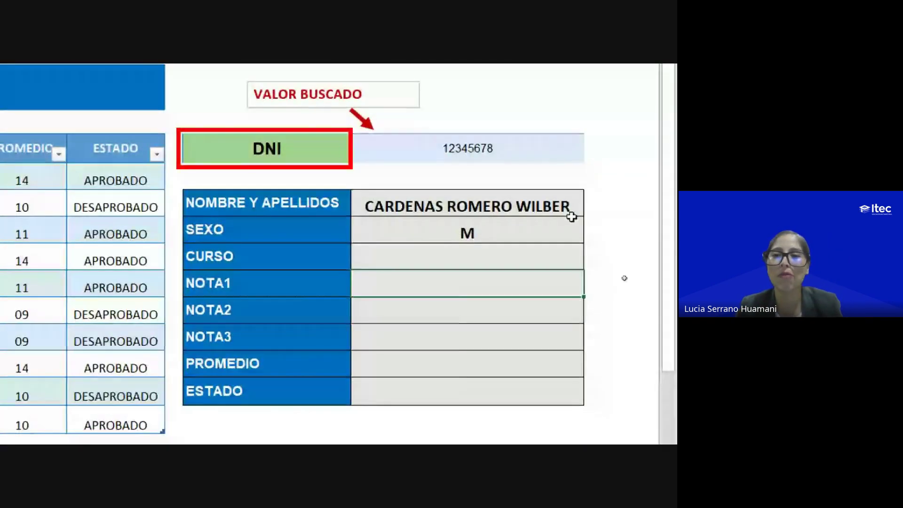
Fill the SEXO lookup formula down from CURSO through ESTADO.
click(630, 276)
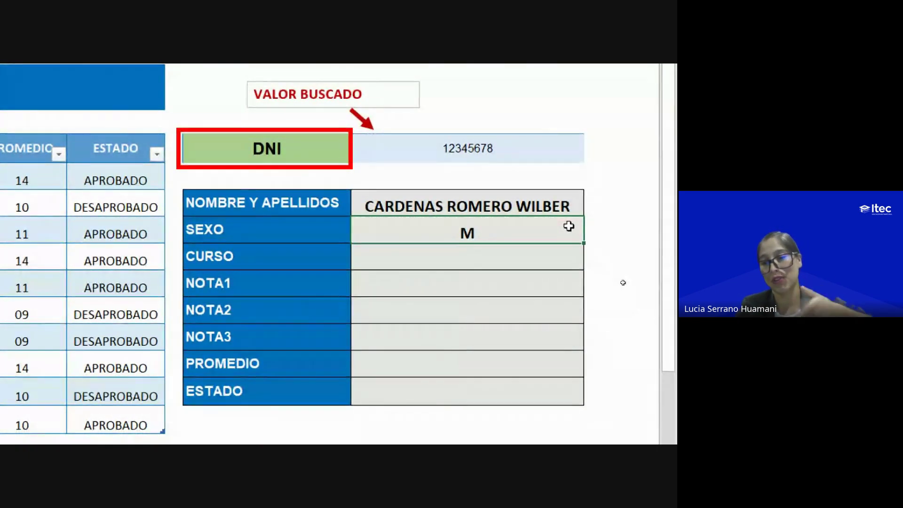
double_click(524, 232)
key(Escape)
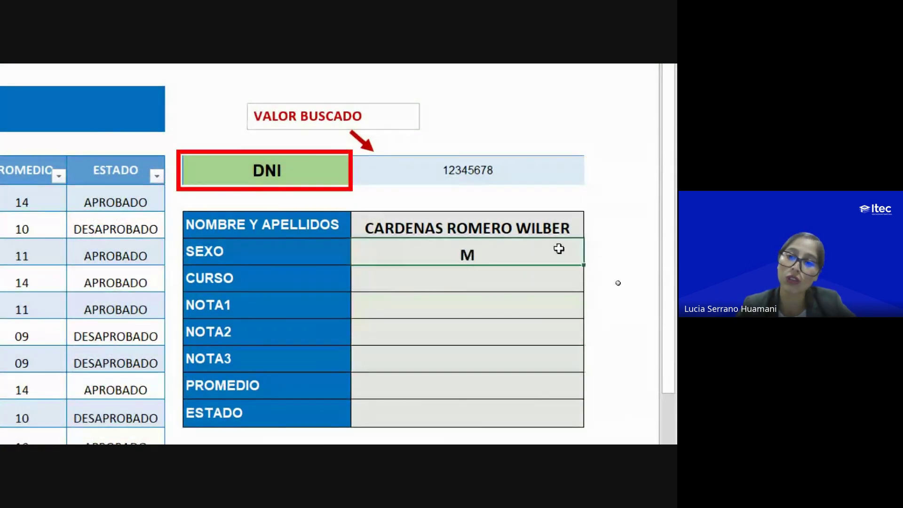
drag(583, 266, 570, 426)
Review the copied CURSO through ESTADO cells, which all show #N/A.
click(489, 306)
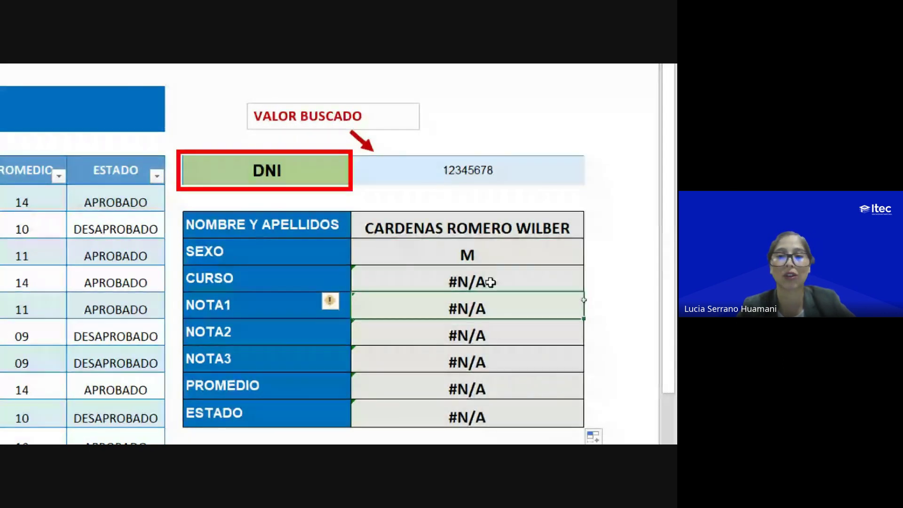
click(486, 282)
click(487, 300)
click(484, 334)
click(483, 360)
click(480, 387)
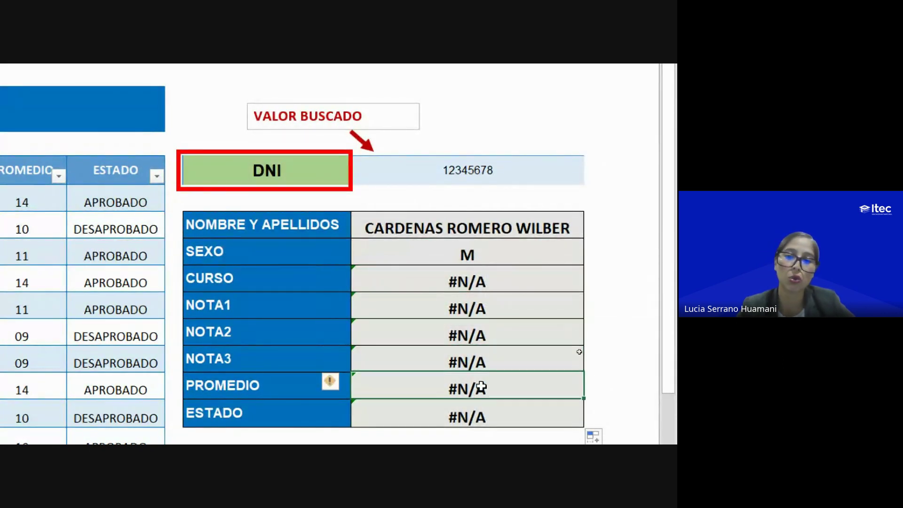
click(484, 414)
click(466, 360)
click(492, 281)
drag(493, 280, 497, 409)
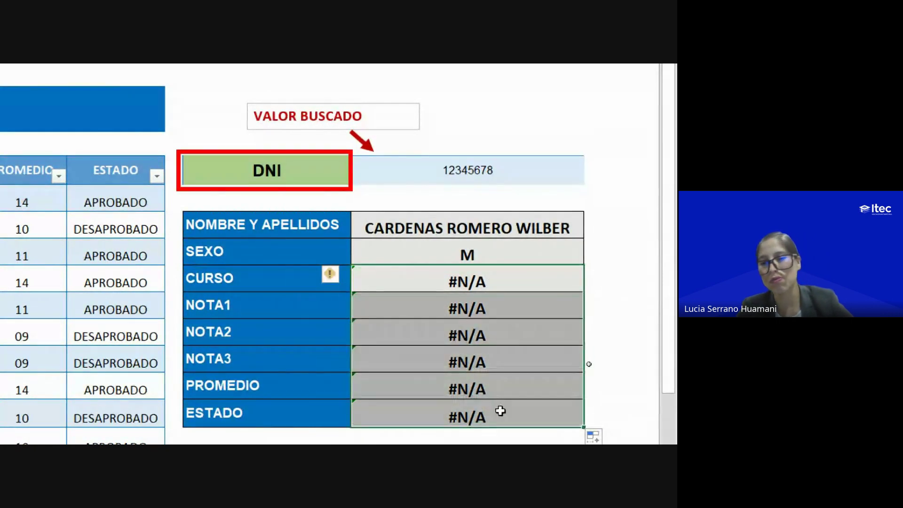
click(447, 306)
click(458, 280)
click(478, 253)
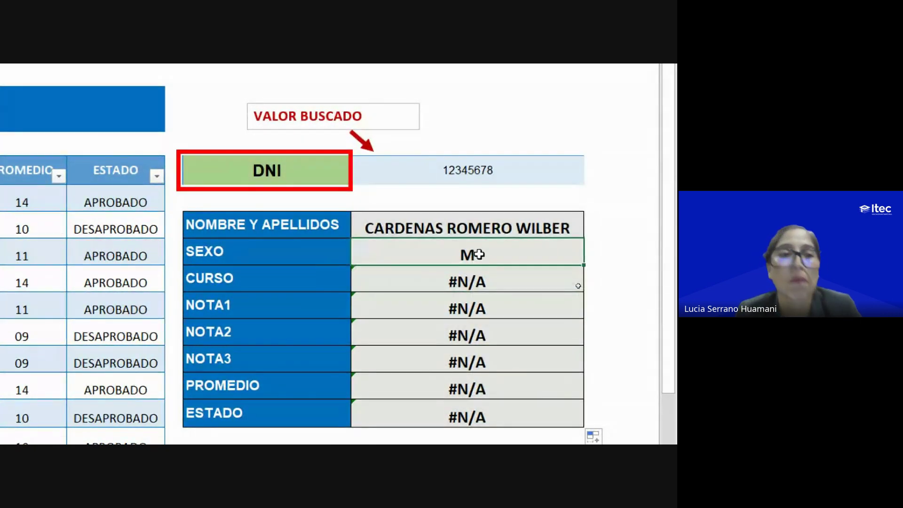
double_click(459, 250)
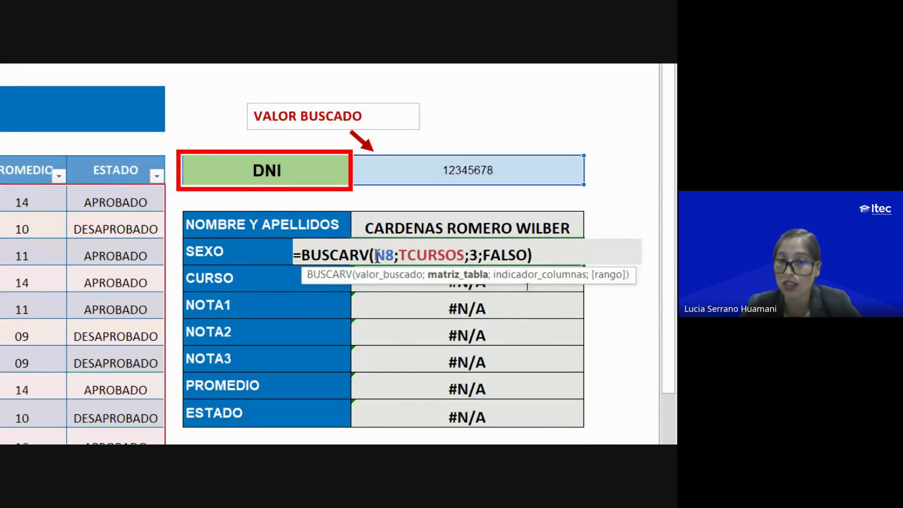
key(Left)
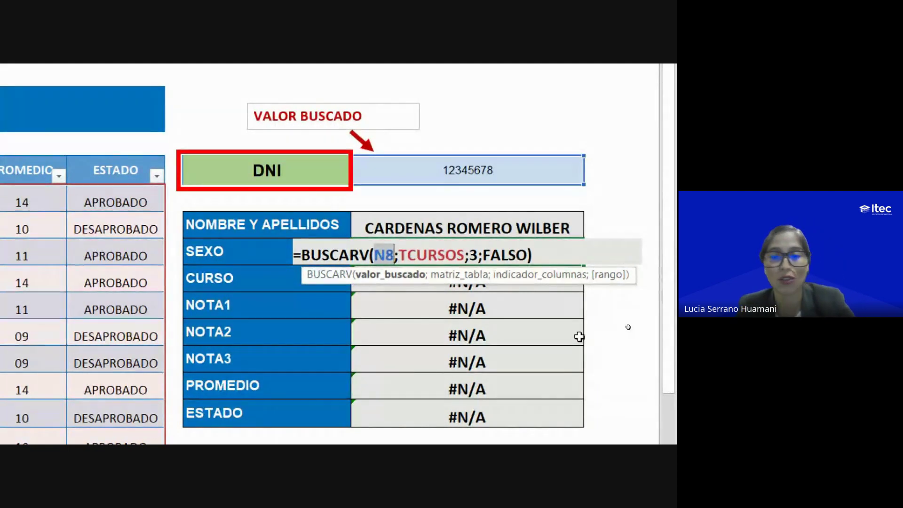
key(Return)
double_click(472, 417)
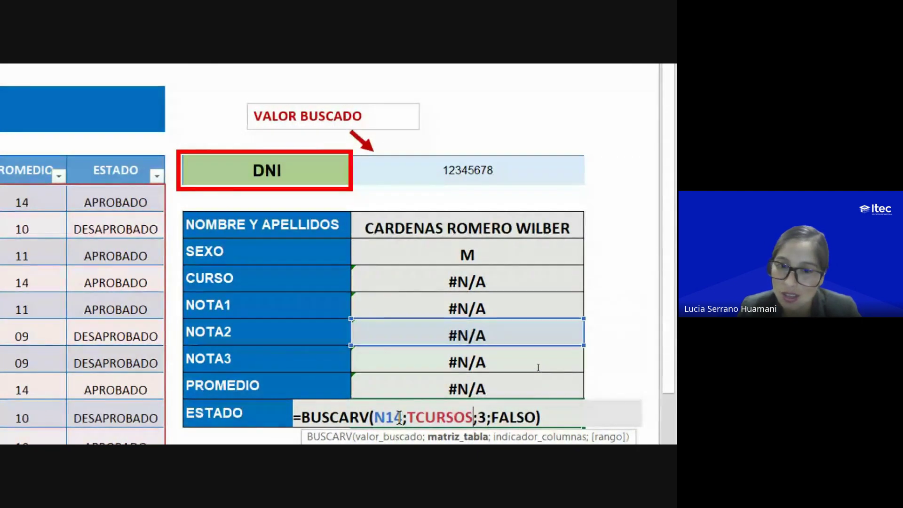
key(ctrl+Return)
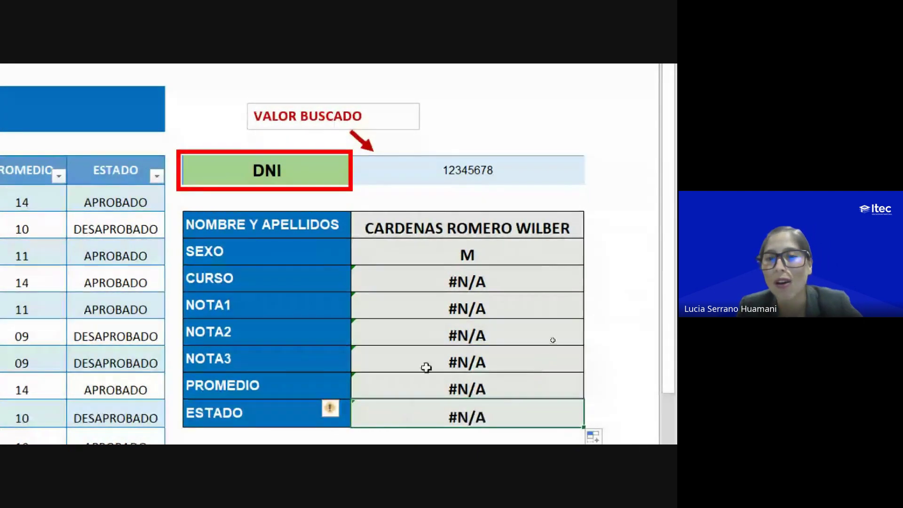
click(439, 258)
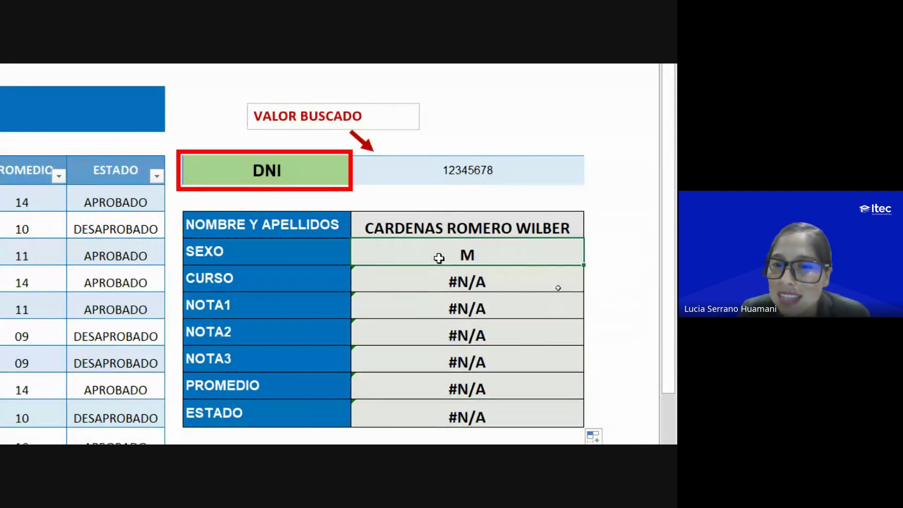
double_click(439, 258)
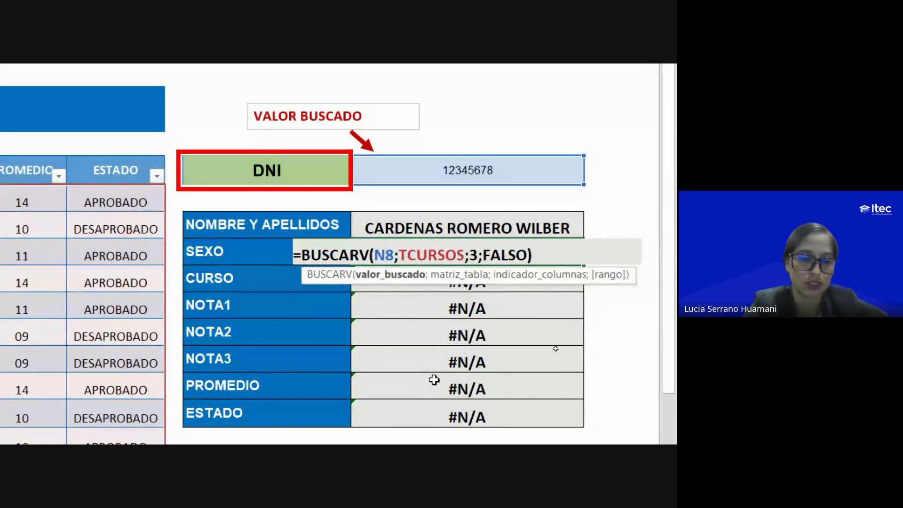
Make the SEXO formula's lookup value the absolute reference $N$8.
key(F4)
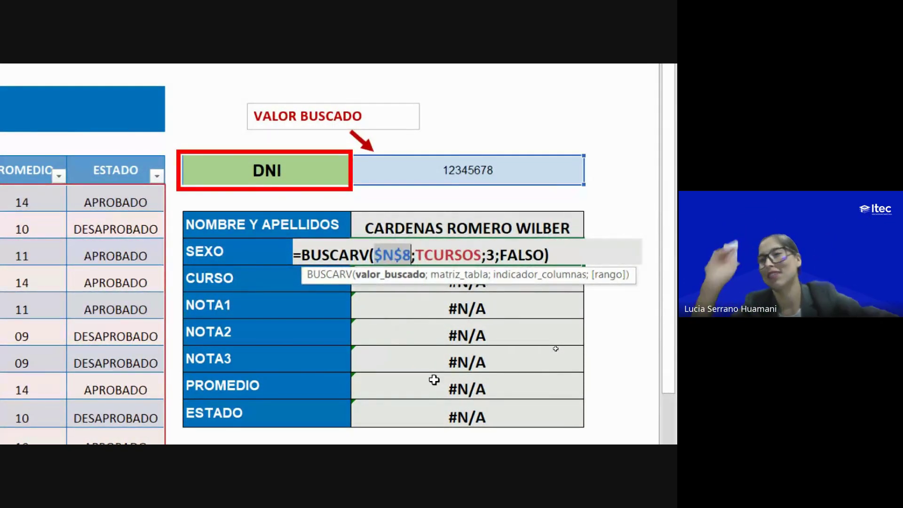
click(402, 254)
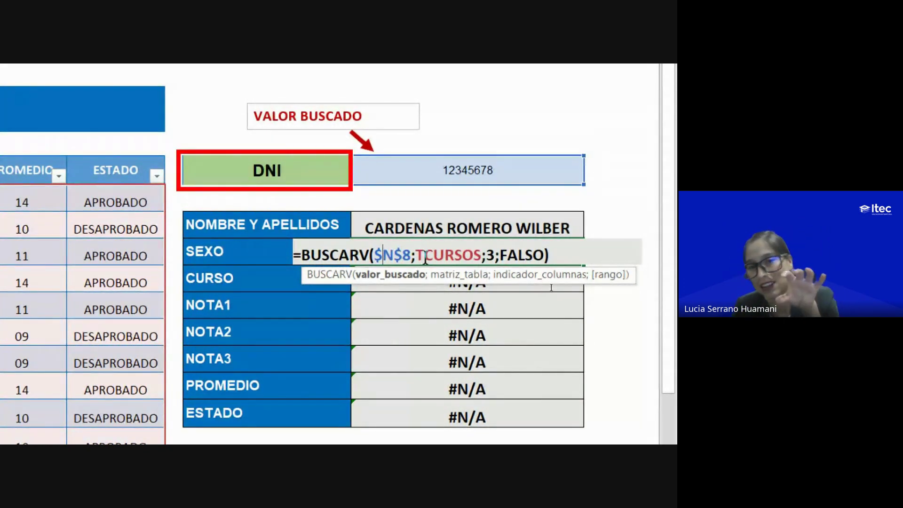
key(Left)
key(Left)
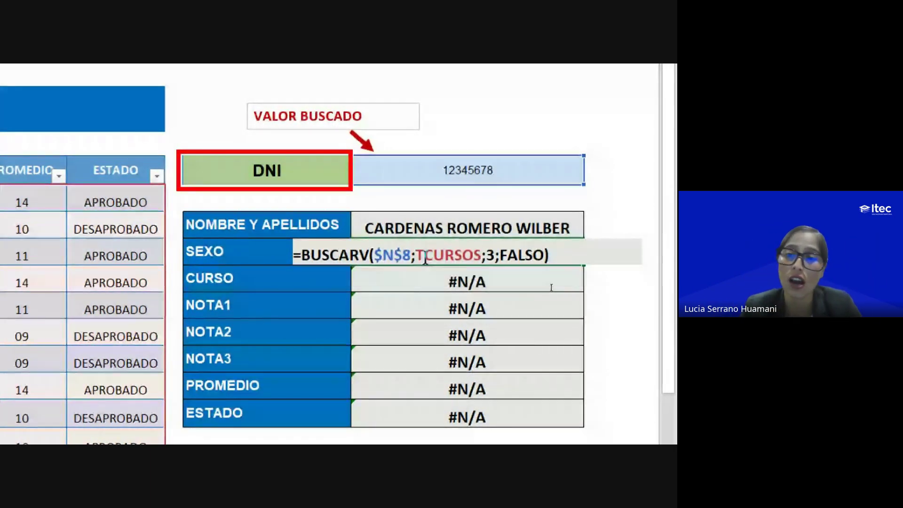
key(Return)
key(Up)
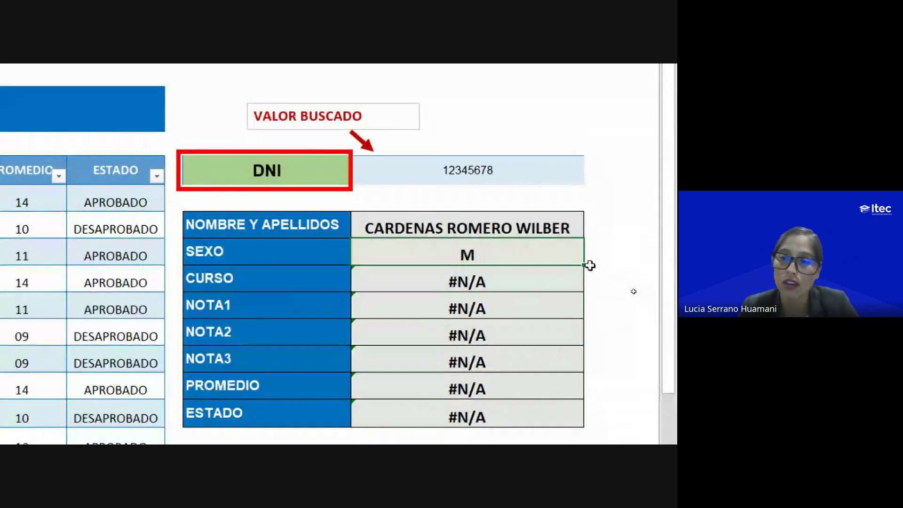
Fill the corrected formula down to ESTADO so CURSO through ESTADO show M.
drag(583, 265, 570, 427)
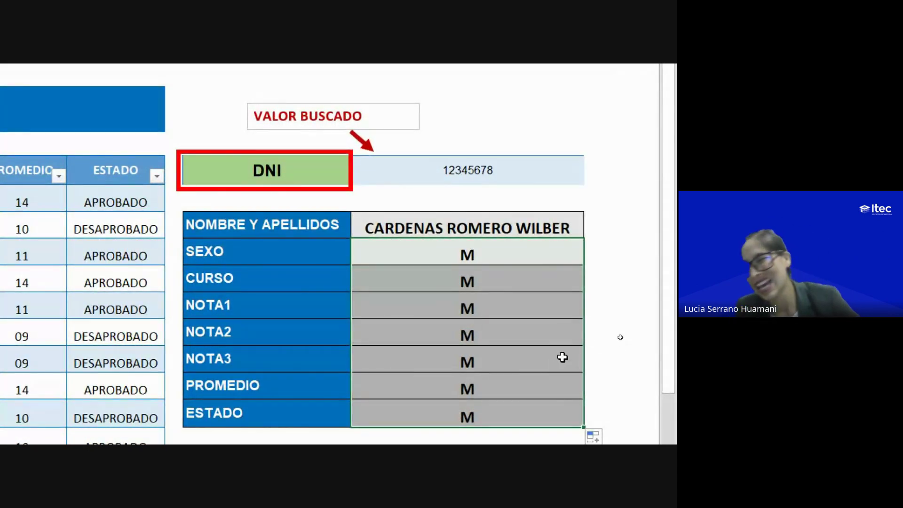
click(487, 271)
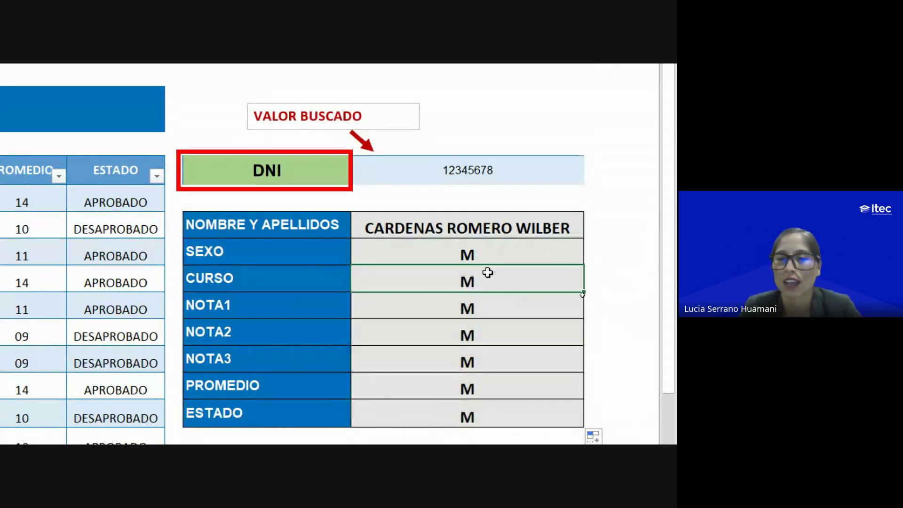
double_click(468, 255)
click(494, 257)
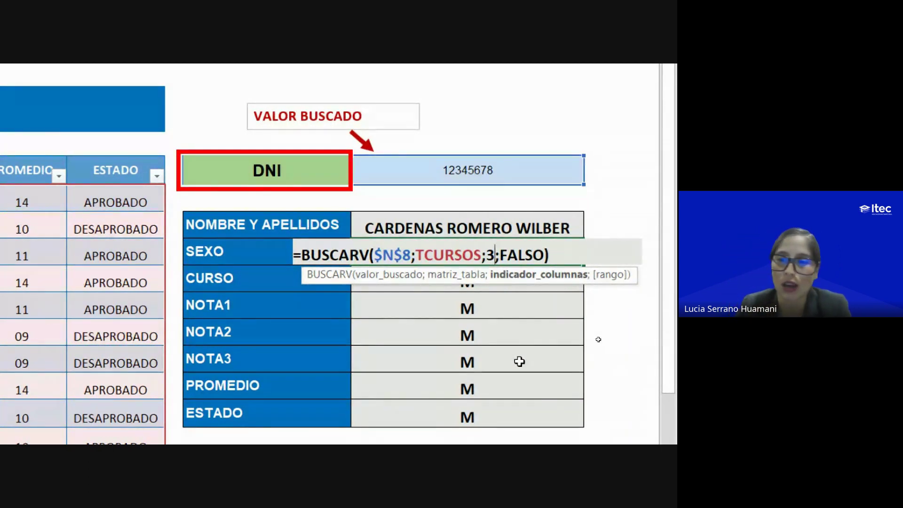
Review the SEXO, CURSO and ESTADO lookup formulas without changing them.
key(Return)
double_click(504, 275)
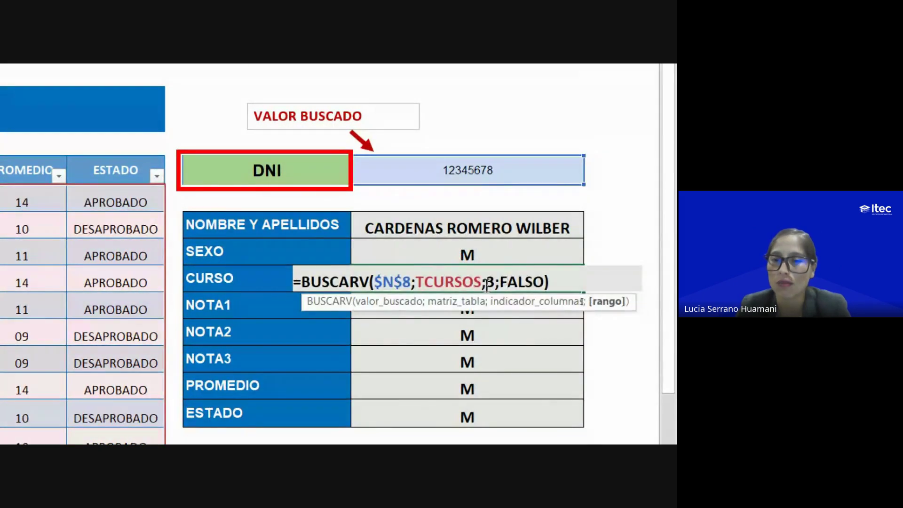
key(Escape)
scroll(508, 418, down, 1)
double_click(509, 418)
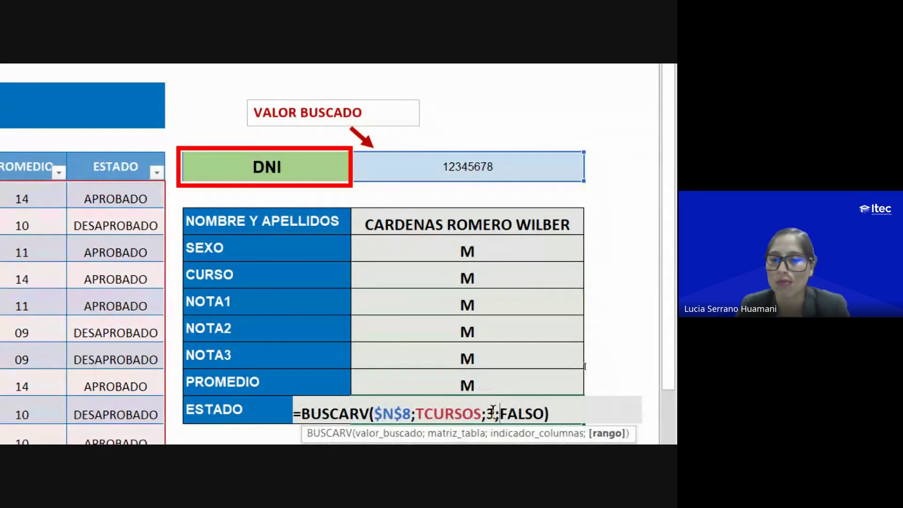
key(Return)
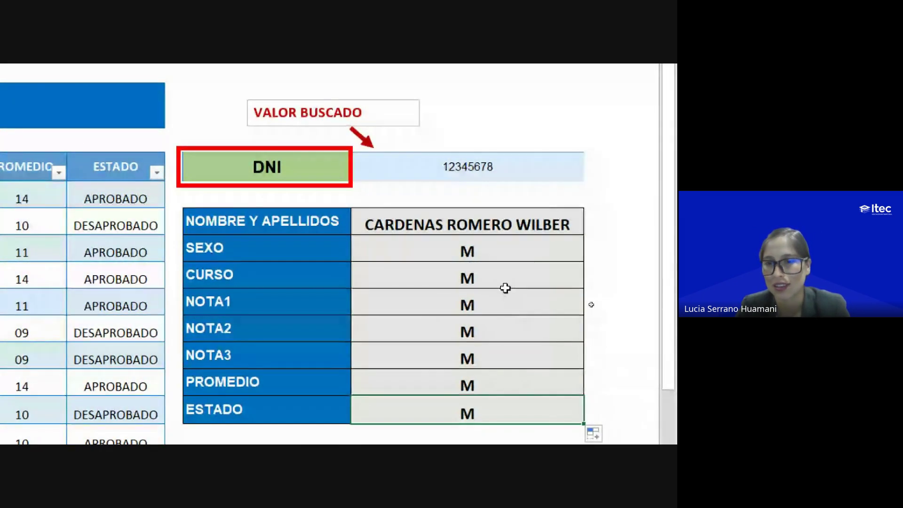
Change CURSO's column index from 3 to 4 so it returns COMPUTACION, then edit NOTA1's index.
click(503, 280)
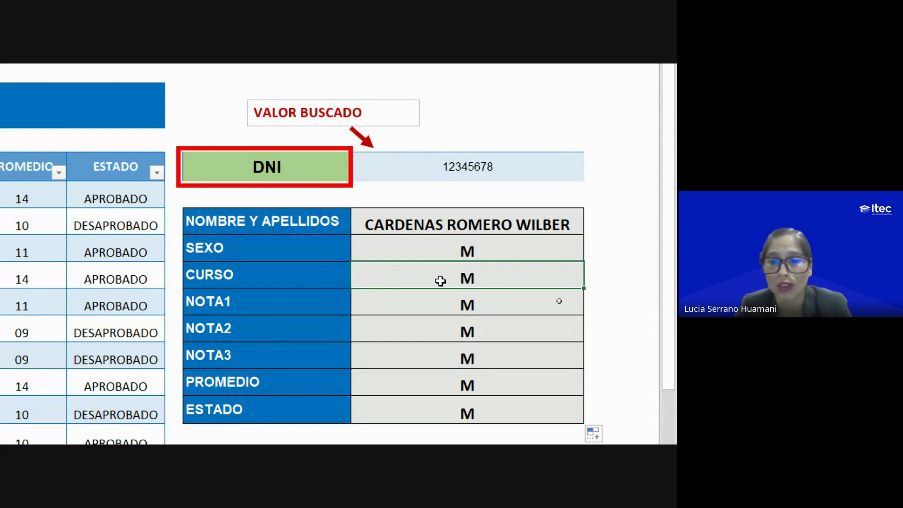
double_click(493, 276)
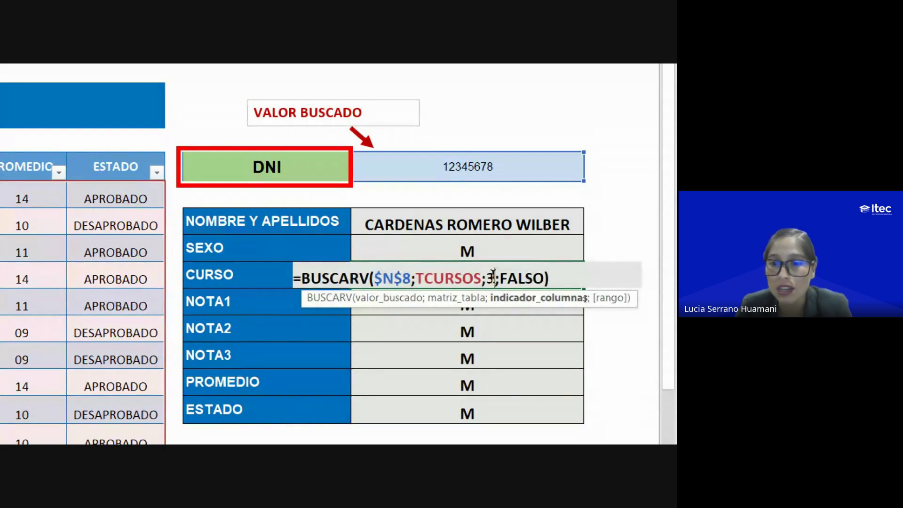
key(Delete)
text(4)
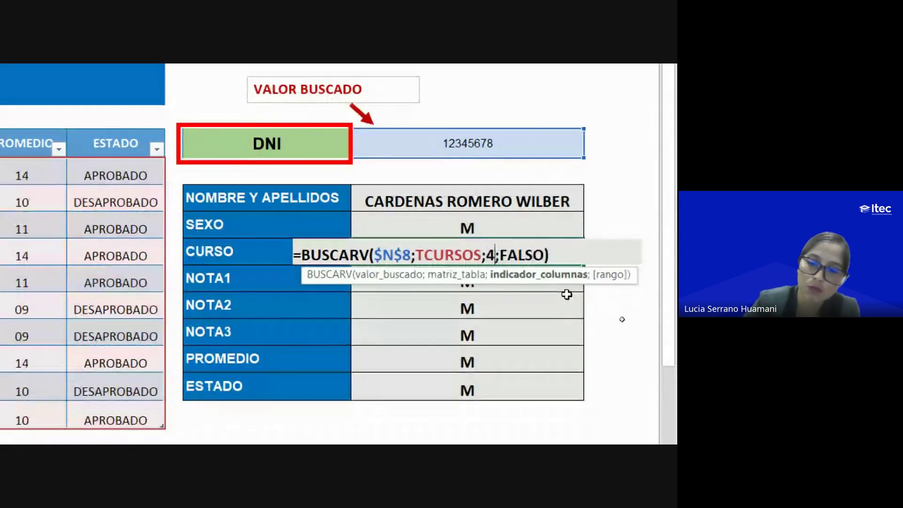
key(Return)
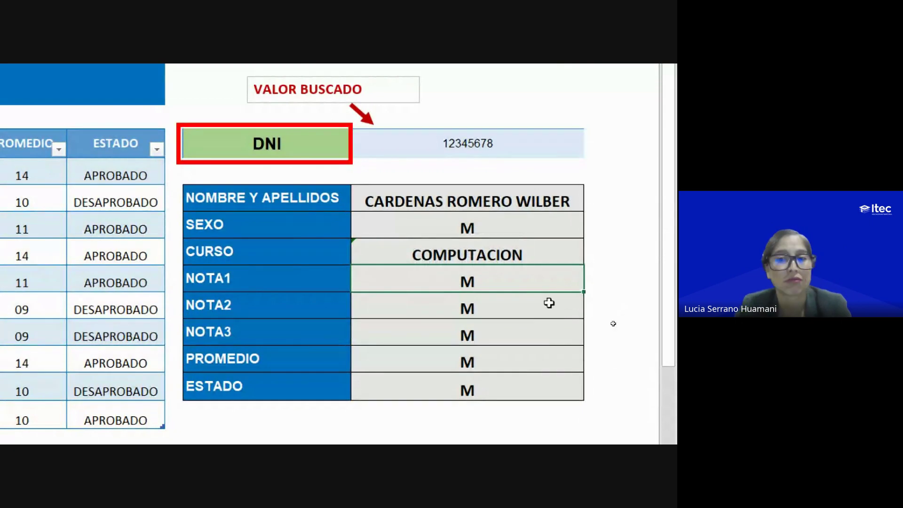
double_click(472, 272)
click(493, 276)
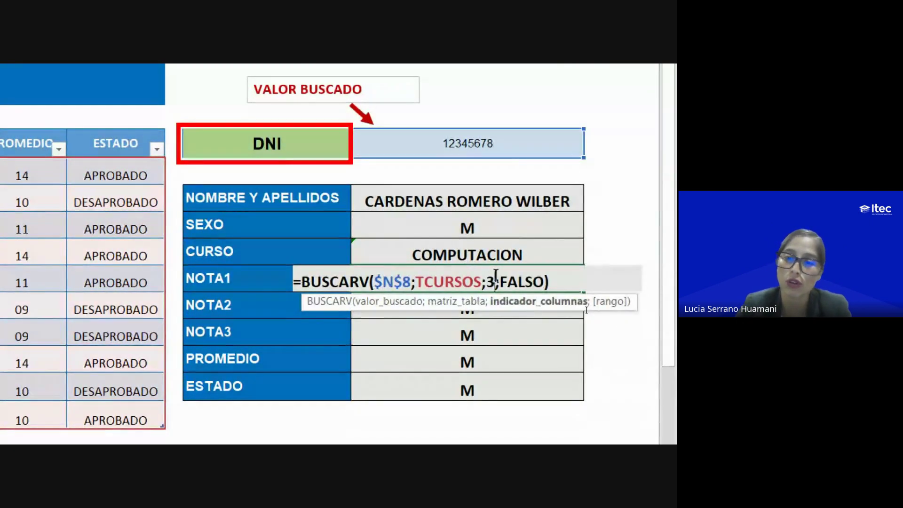
key(Return)
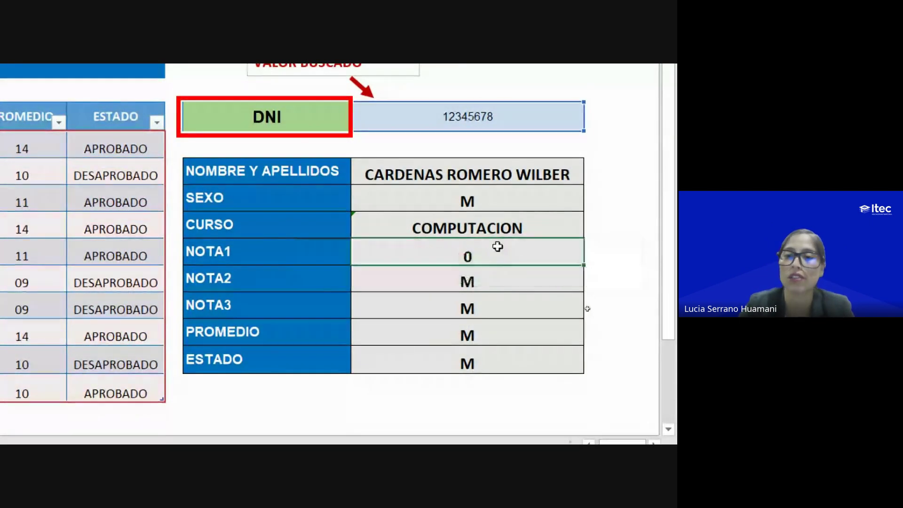
Set NOTA2's column index to 6 and NOTA3's to 7, returning 8 and 14.
double_click(502, 276)
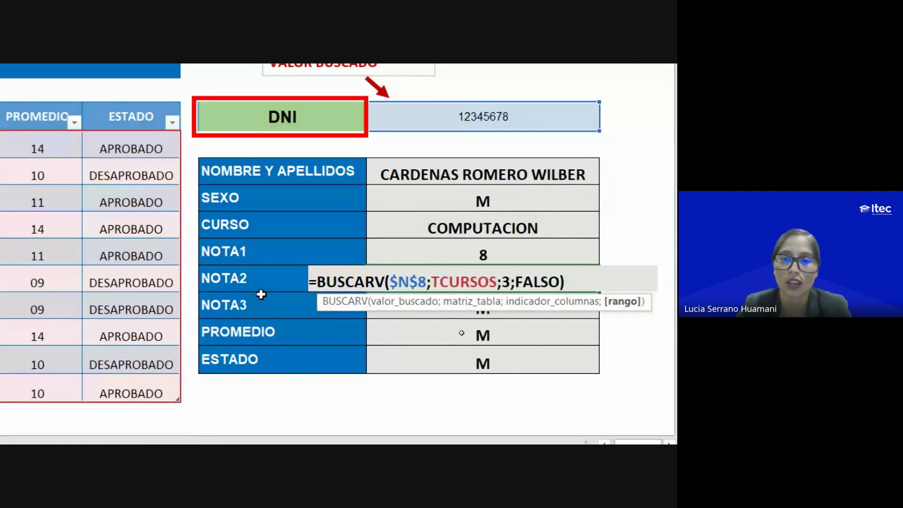
click(509, 282)
key(BackSpace)
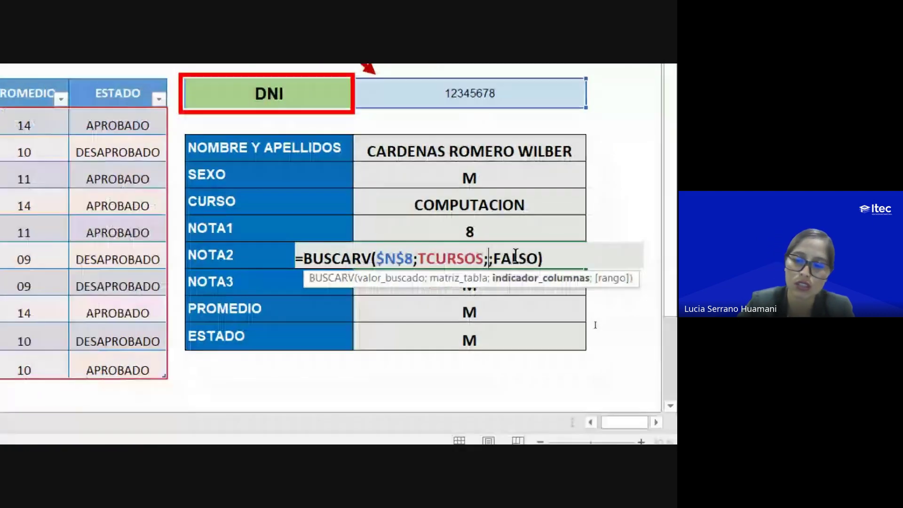
text(6)
key(Return)
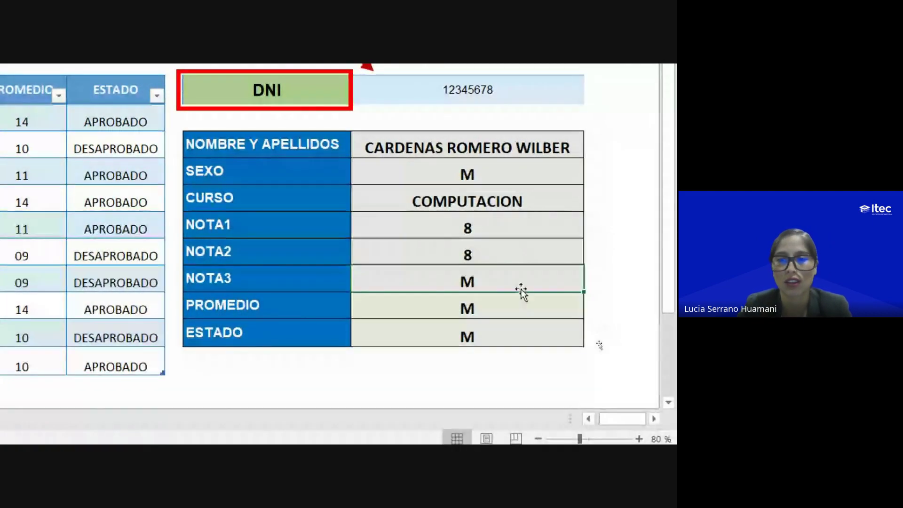
double_click(521, 291)
click(493, 280)
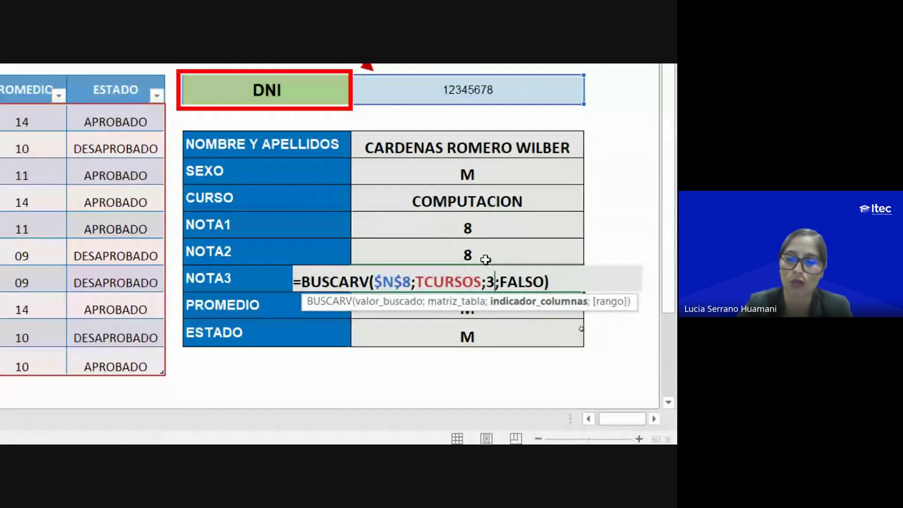
key(BackSpace)
text(7)
key(Return)
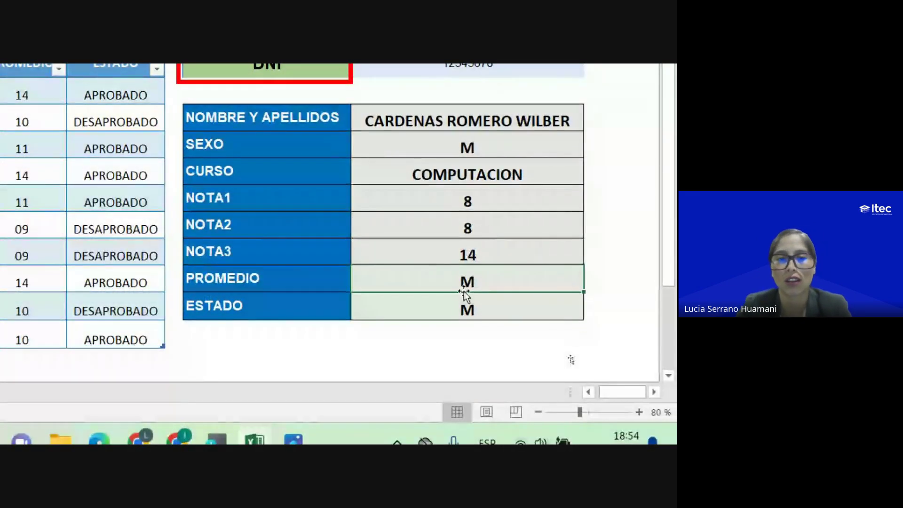
Set PROMEDIO's column index to 8 and ESTADO's to 9, returning 10 and DESAPROBADO.
double_click(477, 281)
click(489, 279)
key(BackSpace)
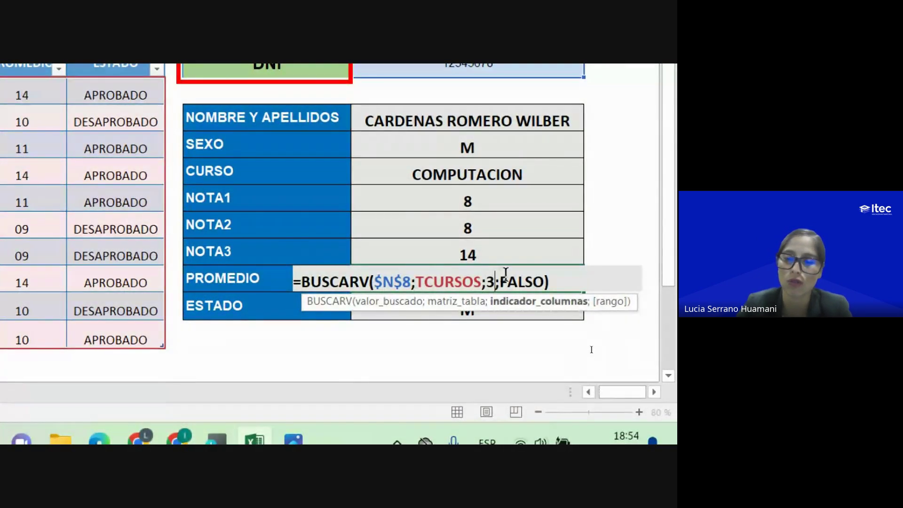
text(8)
key(Return)
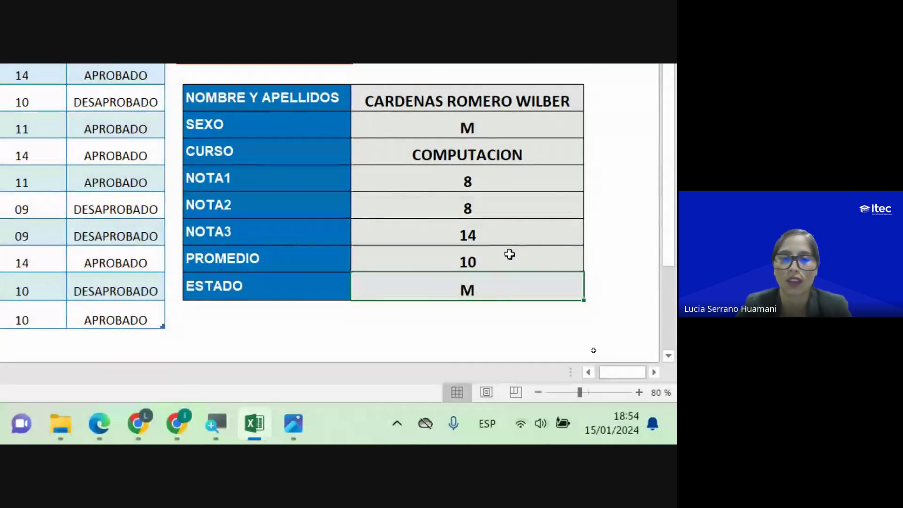
double_click(491, 283)
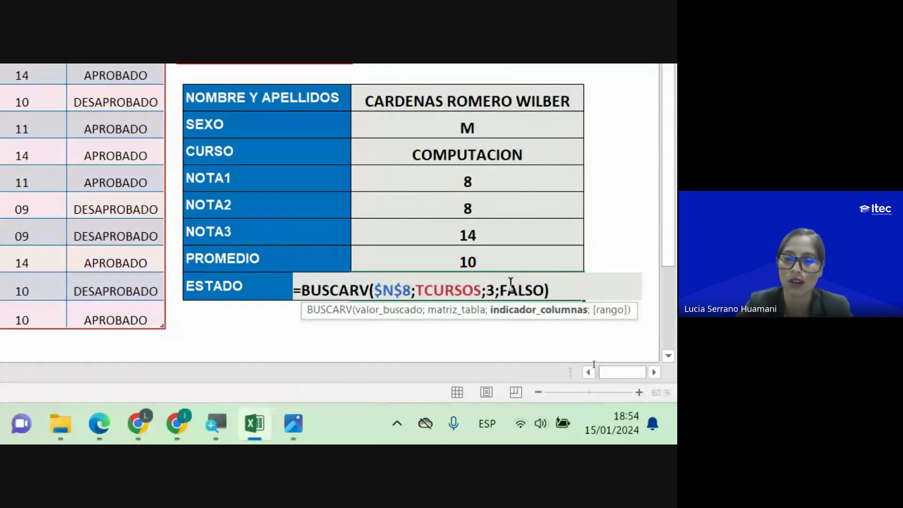
key(BackSpace)
text(9)
key(Return)
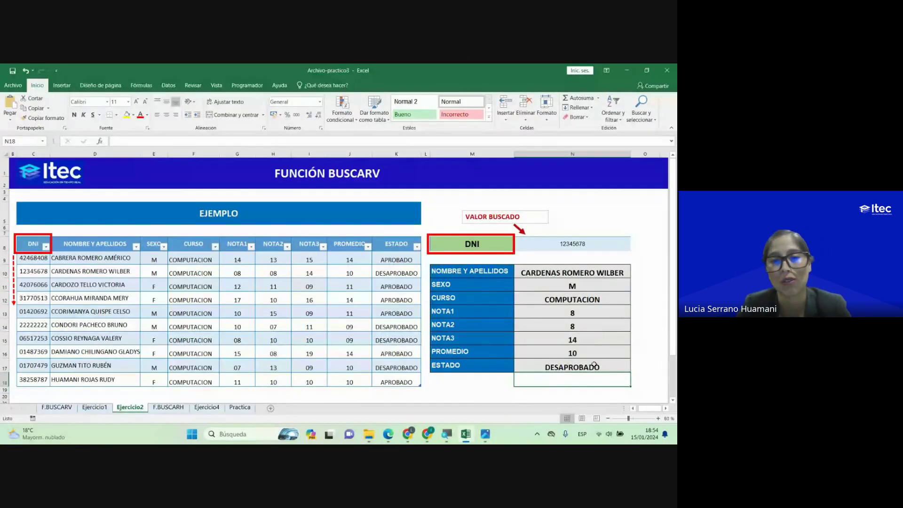
click(588, 315)
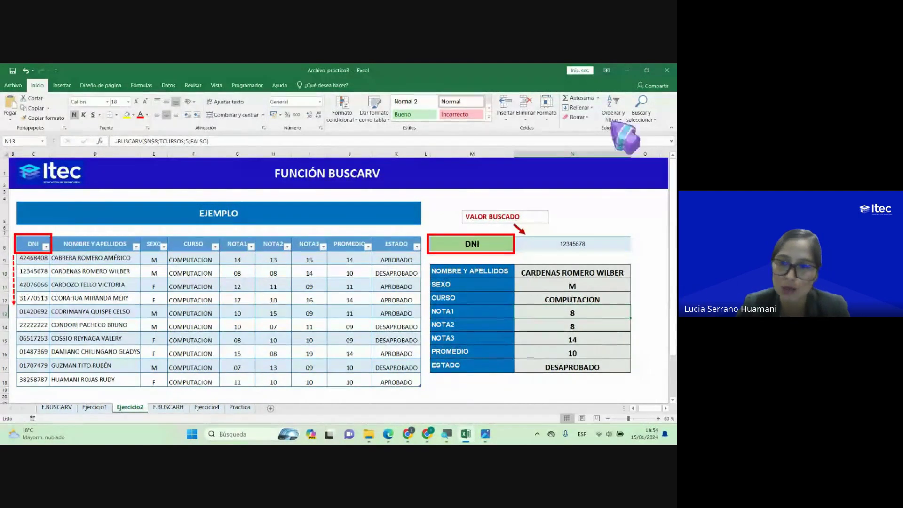
key(Up)
key(Up)
key(Up)
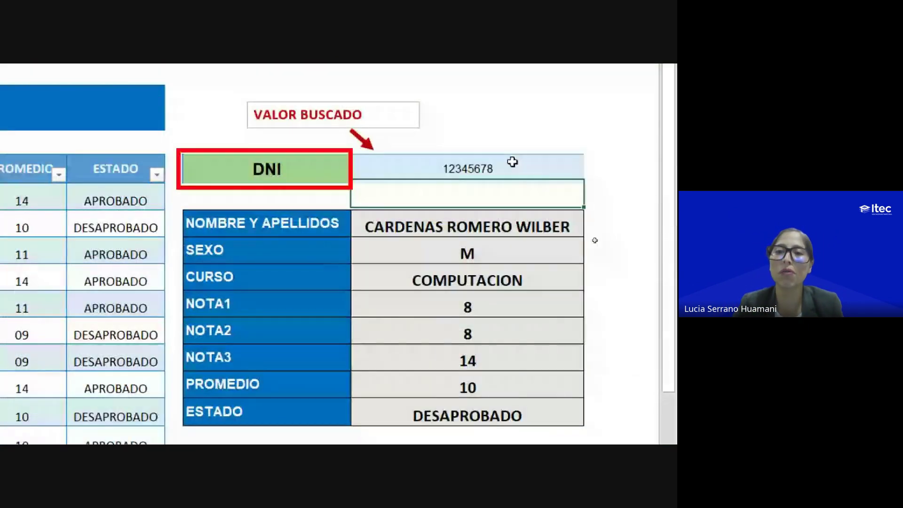
Enter DNI 22222222 in the search cell N8.
click(597, 247)
text(22)
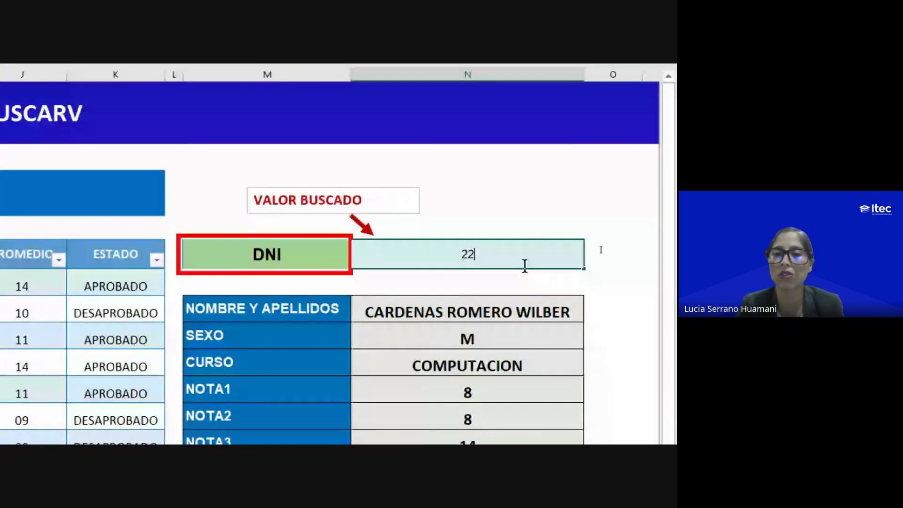
text(222222)
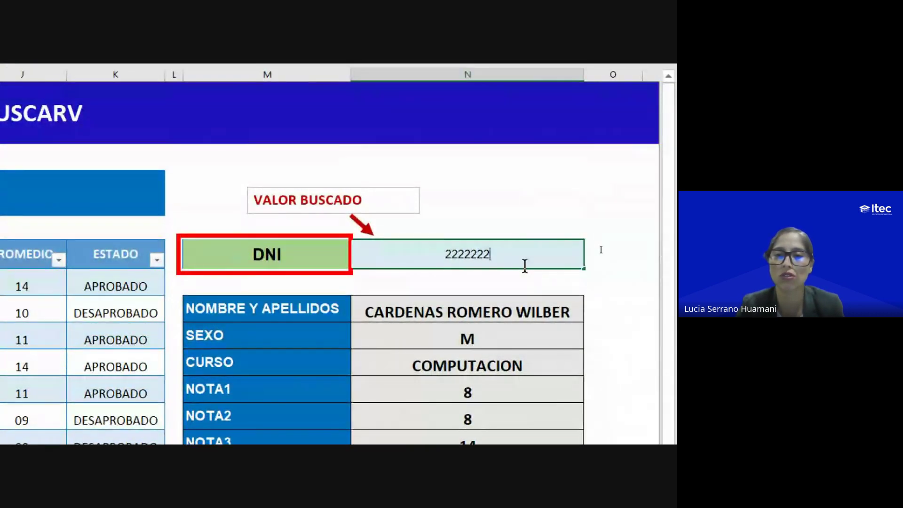
key(Return)
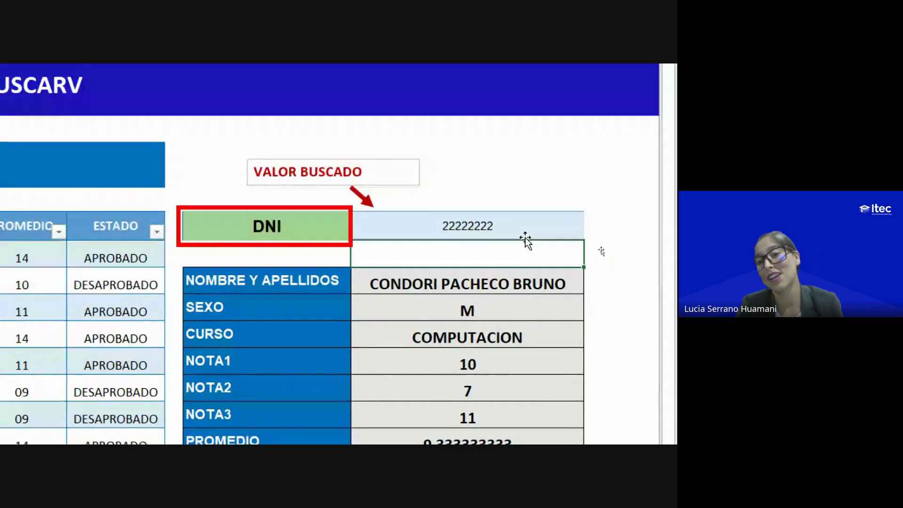
scroll(526, 240, down, 2)
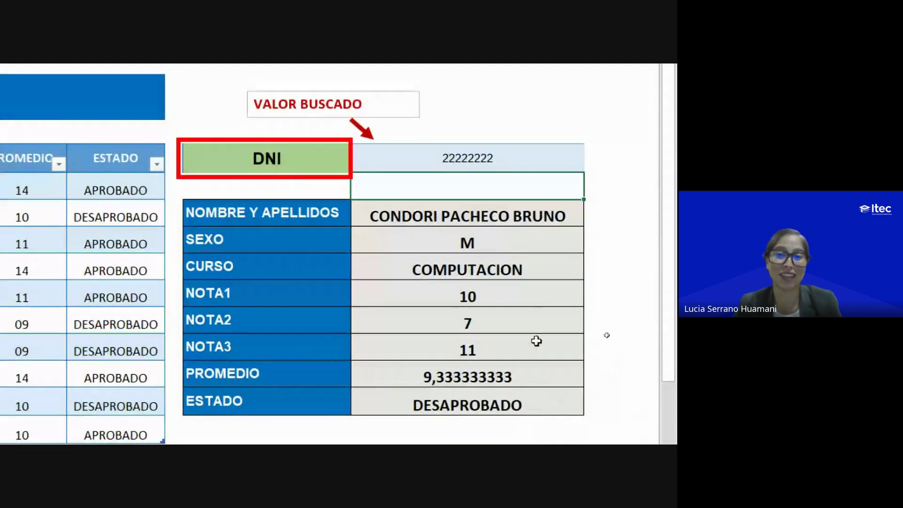
click(453, 167)
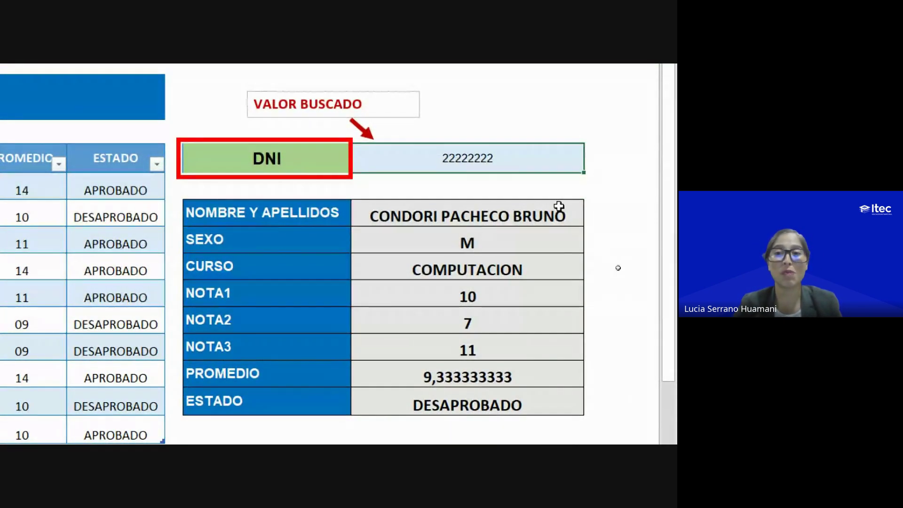
Check the results: M, COMPUTACION, grades 10, 7, 11, average 9,333333333, DESAPROBADO.
click(474, 243)
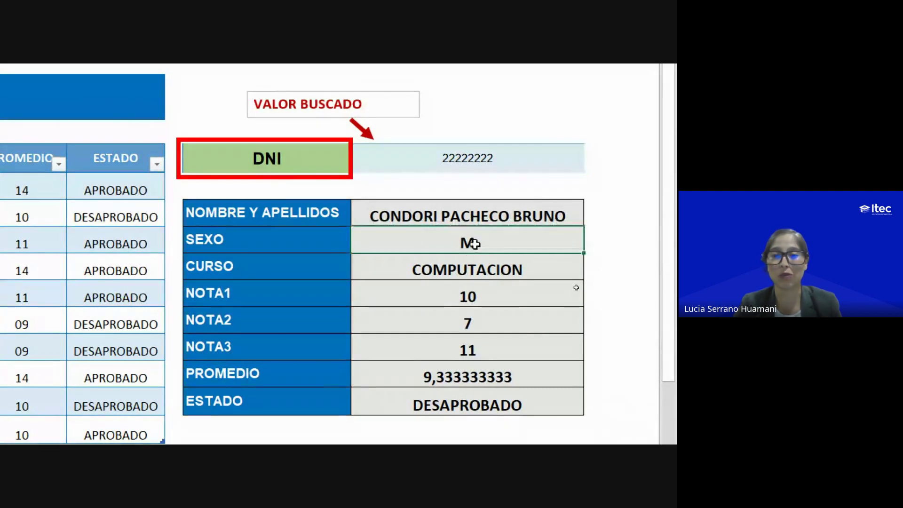
click(476, 275)
click(484, 295)
click(486, 343)
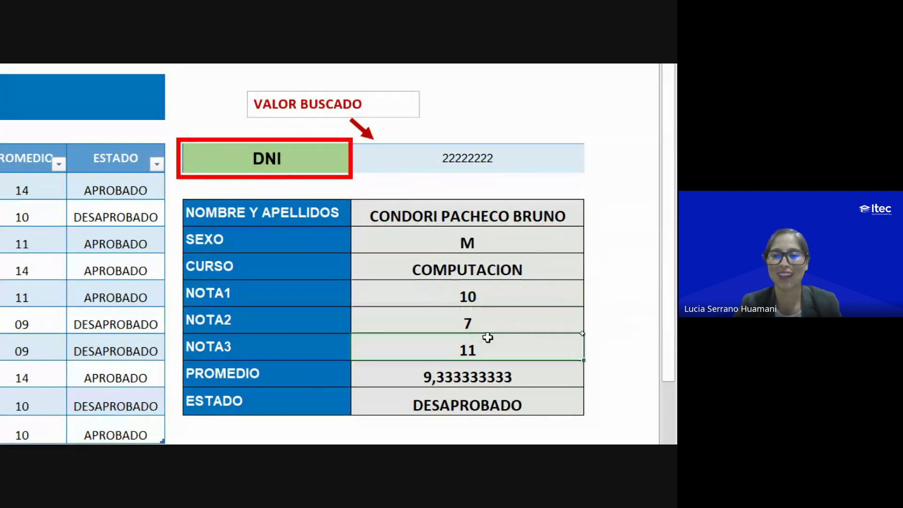
click(469, 381)
click(515, 402)
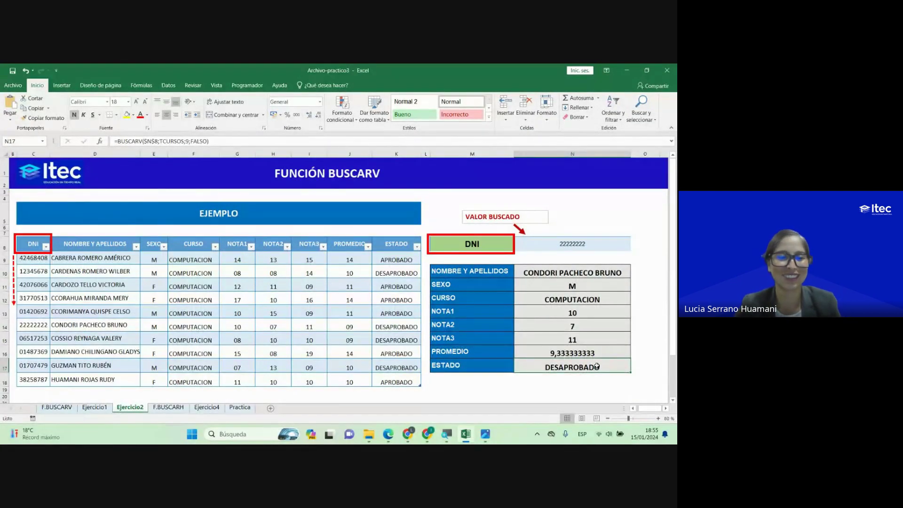
Replace the searched DNI in N8 with another existing student's DNI.
click(571, 245)
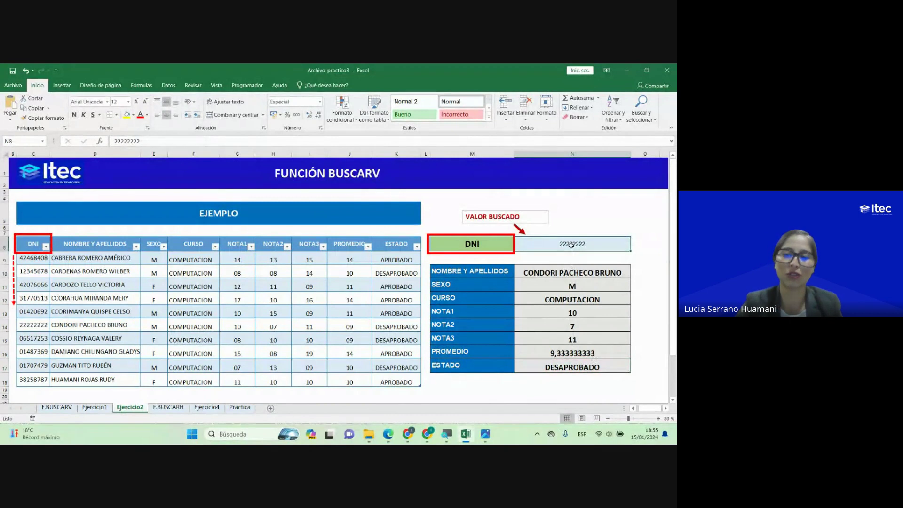
key(BackSpace)
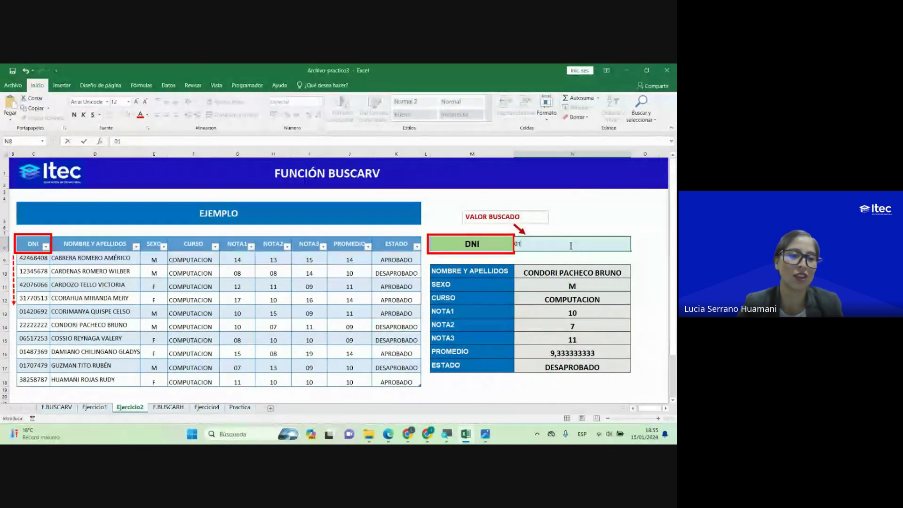
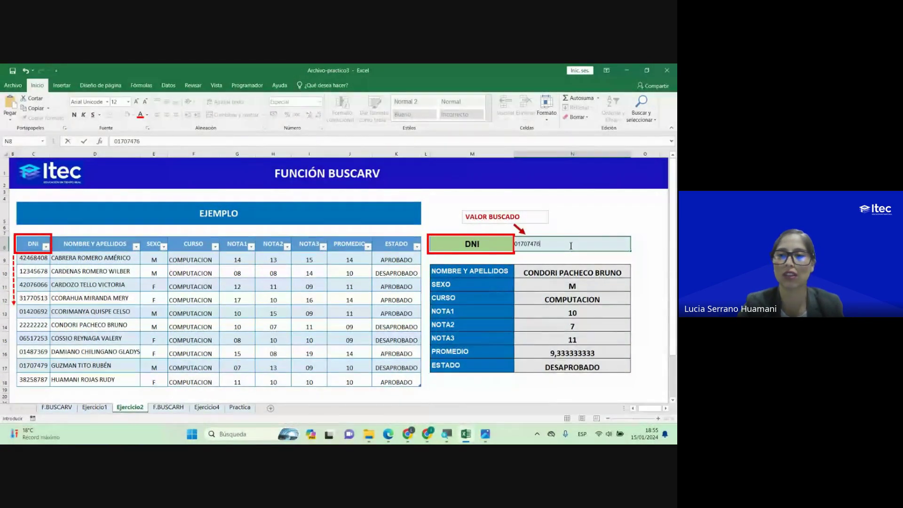
key(Return)
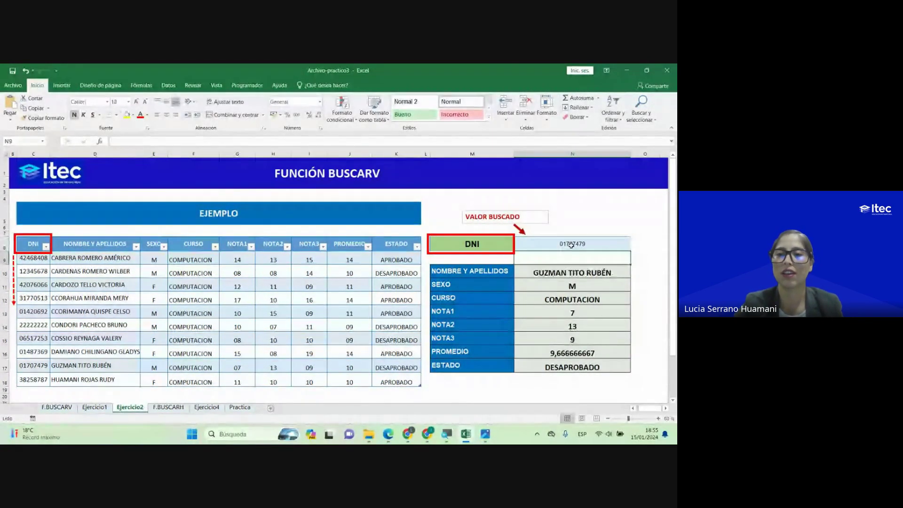
Inspect the name, ESTADO and NOTA1 lookup formulas, then select the empty cell below the last DNI.
click(574, 273)
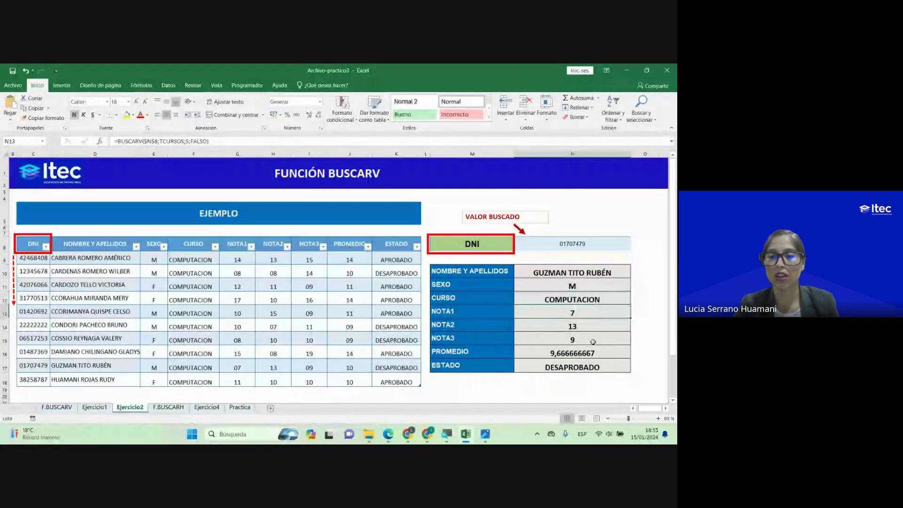
click(587, 367)
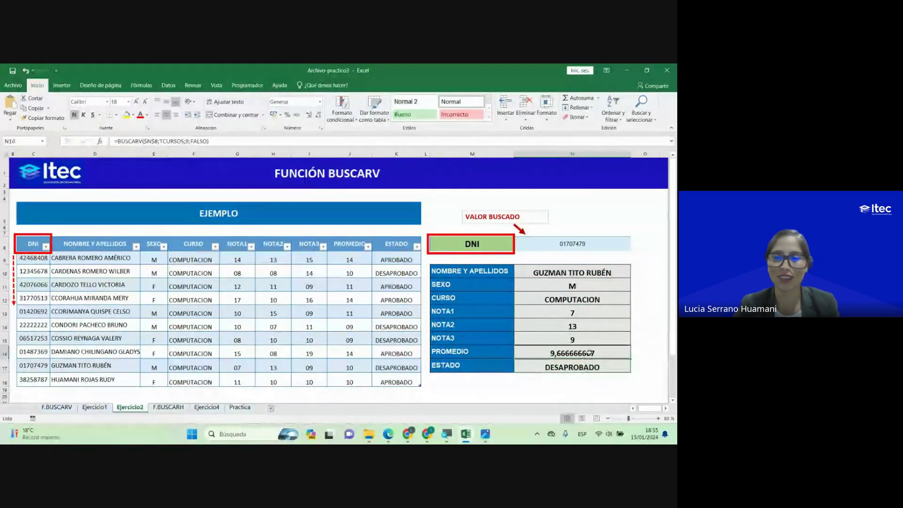
click(599, 318)
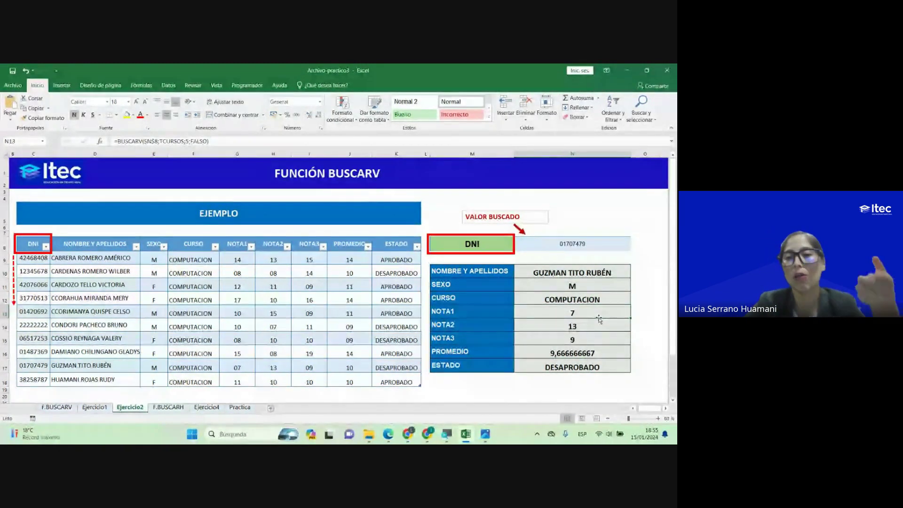
scroll(36, 328, down, 4)
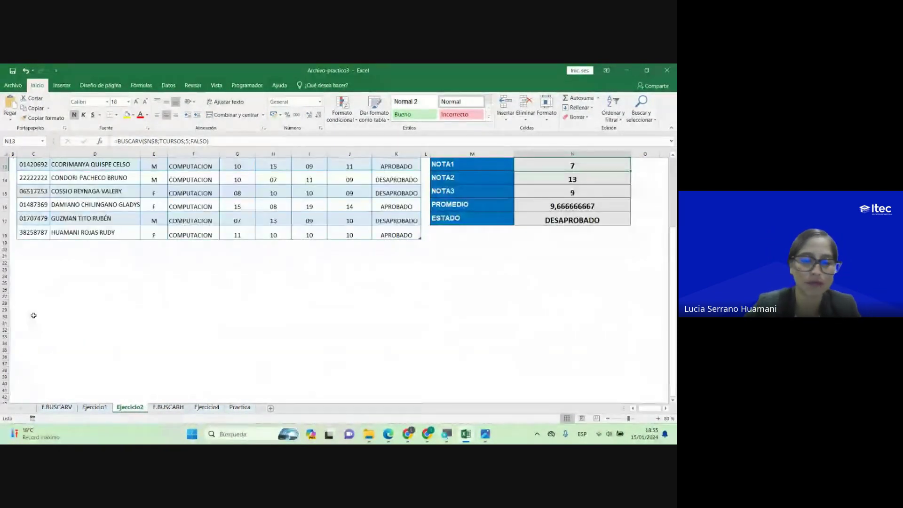
click(47, 243)
click(69, 232)
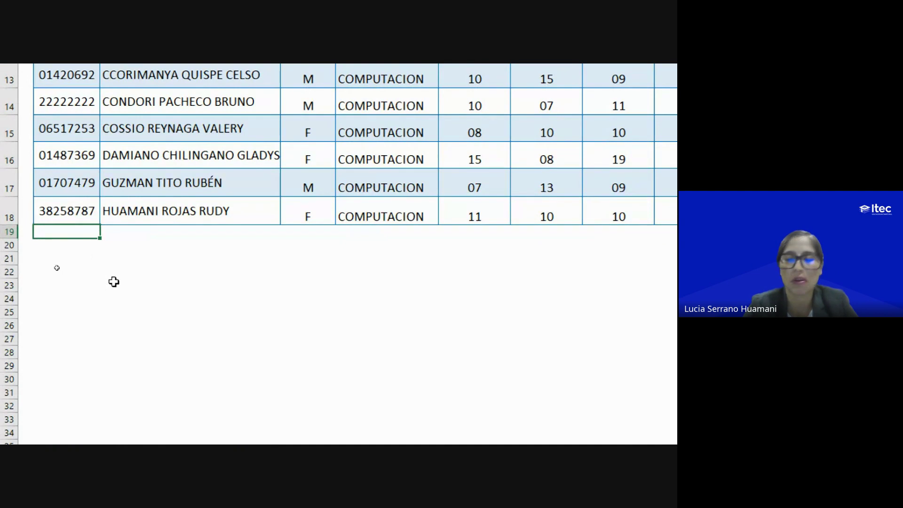
Enter DNI 55555555 and the new student's full name in the table's next row.
text(5555)
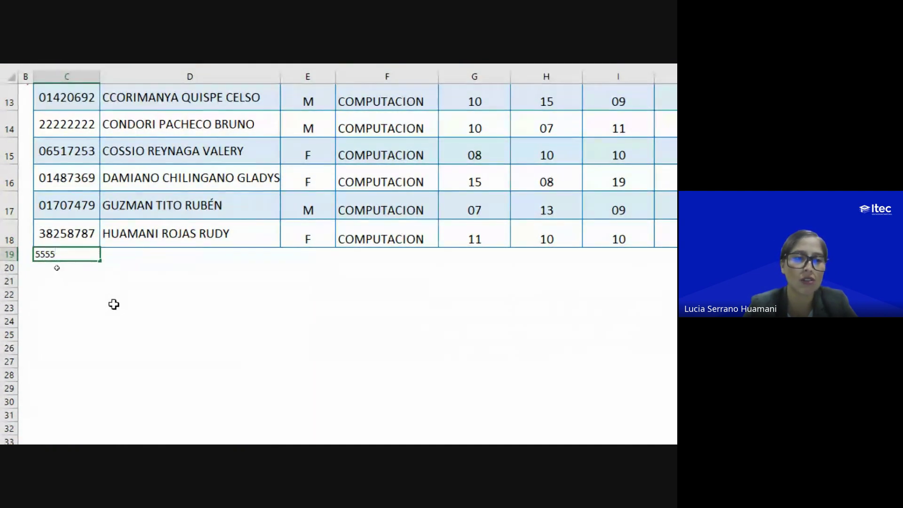
text(5555)
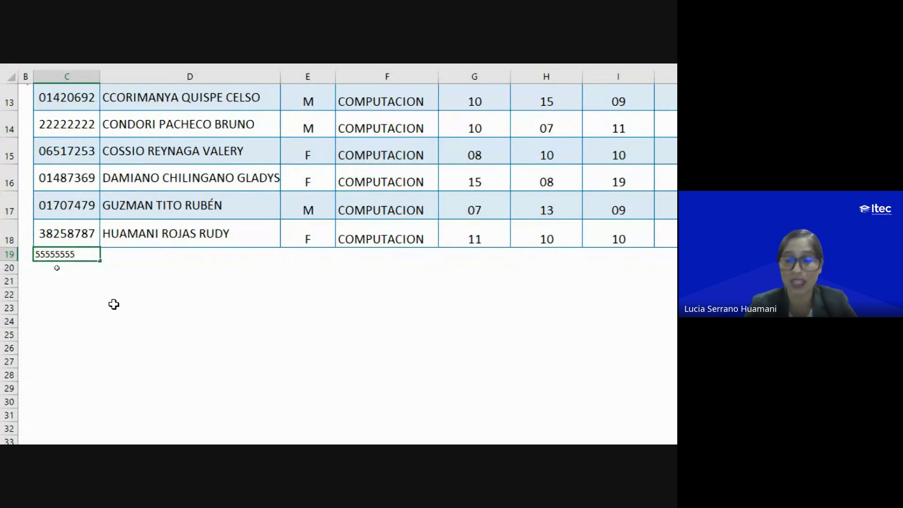
key(Tab)
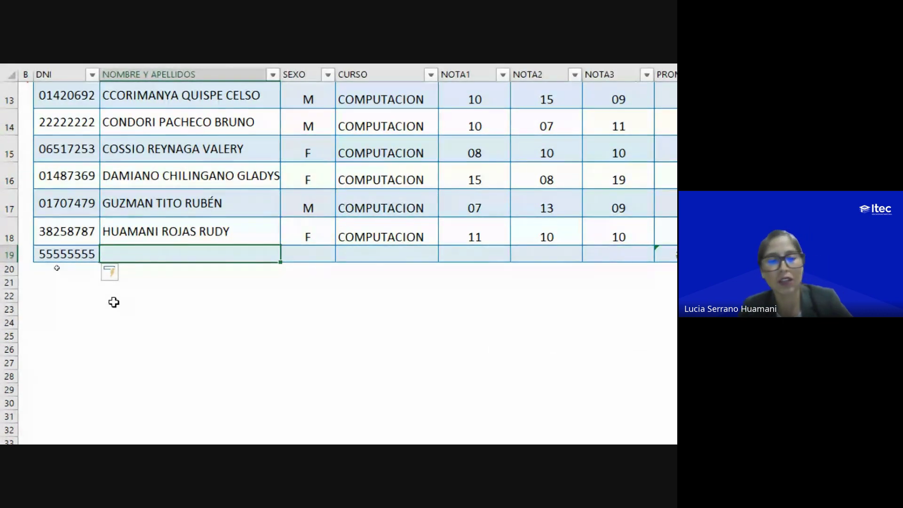
text(LUCIA)
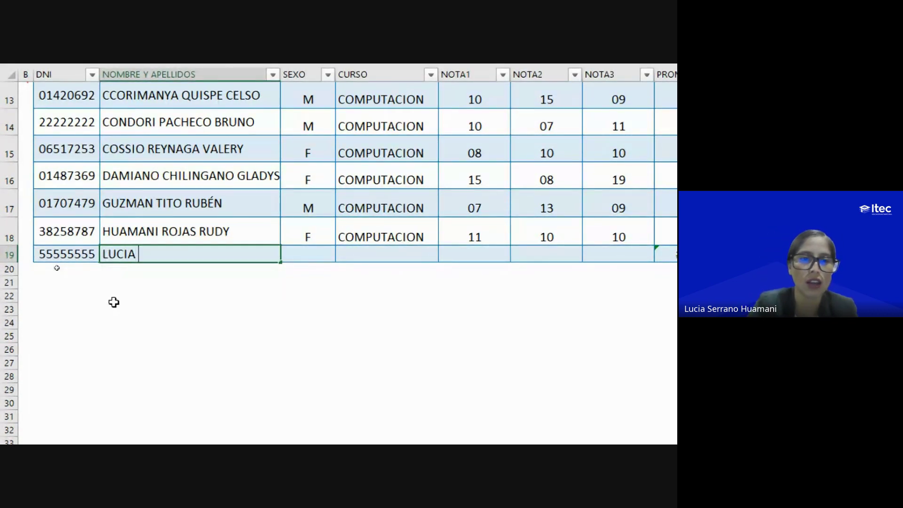
key(BackSpace)
key(BackSpace)
key(BackSpace)
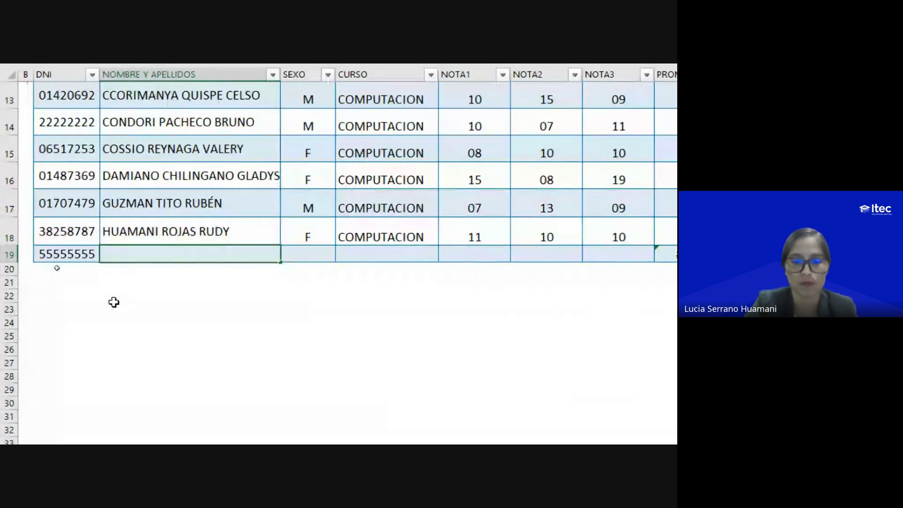
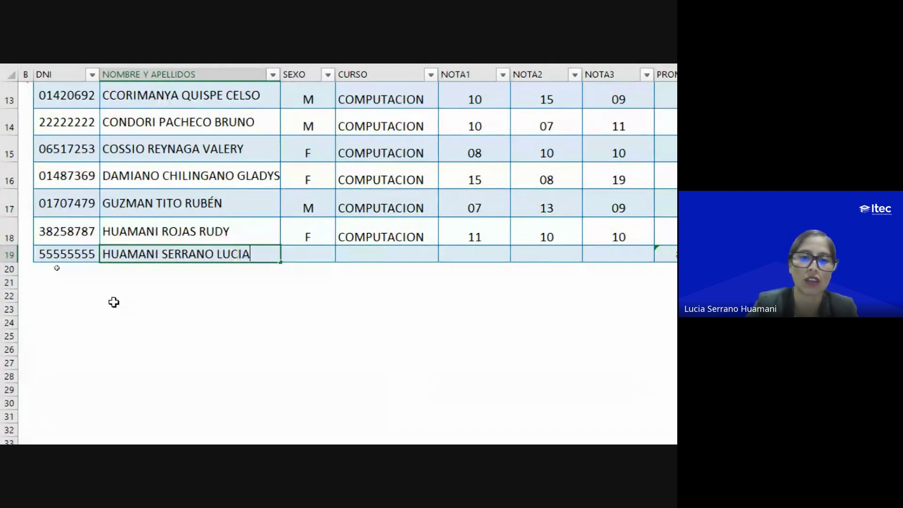
key(Tab)
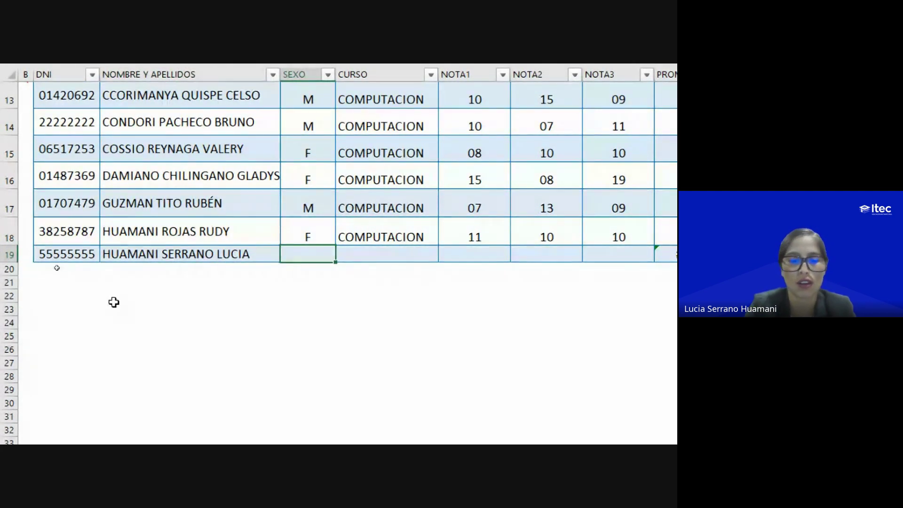
Complete the row with sex F, course EXCEL AVANZADO and grades 15, 15, 15.
key(Tab)
text(E)
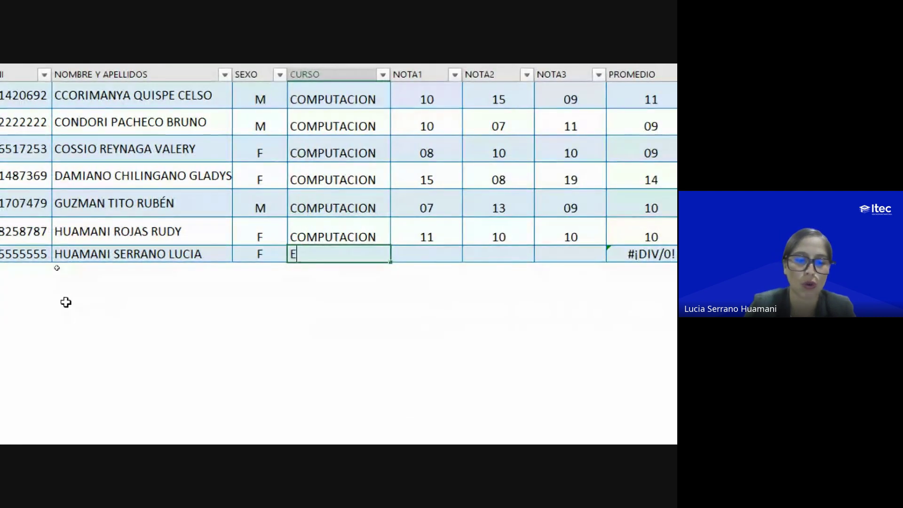
text(XCEL)
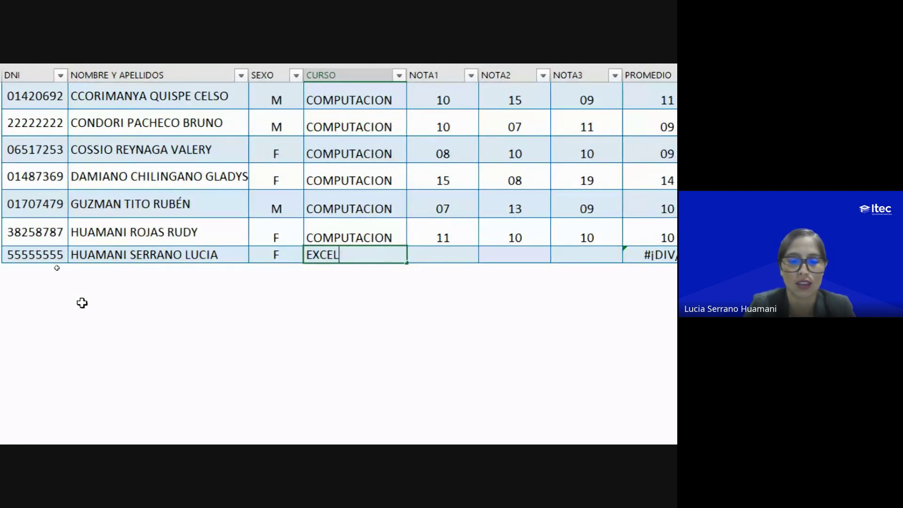
text( AVANZA)
key(BackSpace)
key(BackSpace)
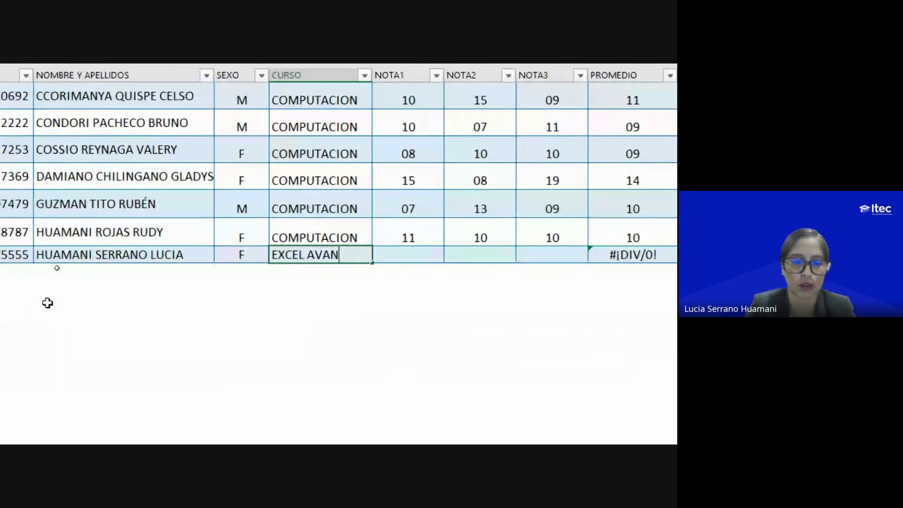
text(ZADO)
key(Tab)
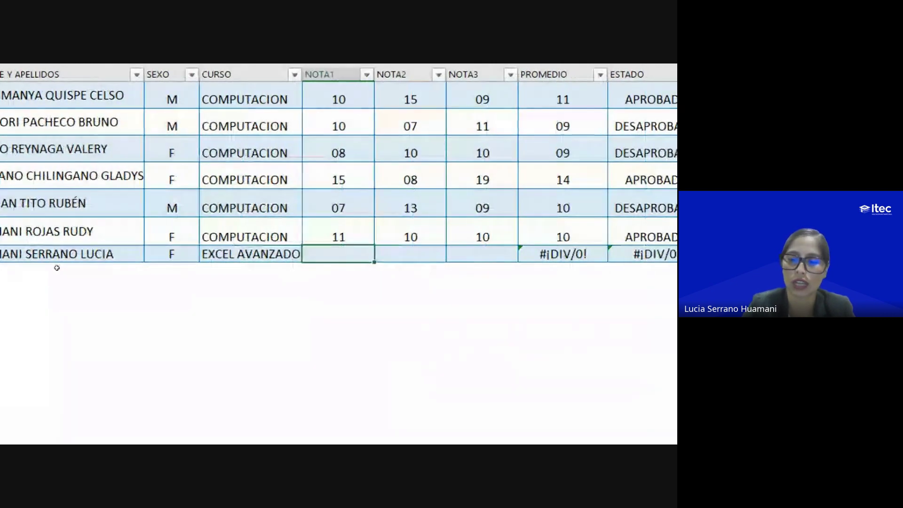
text(15)
key(Tab)
text(15)
key(Tab)
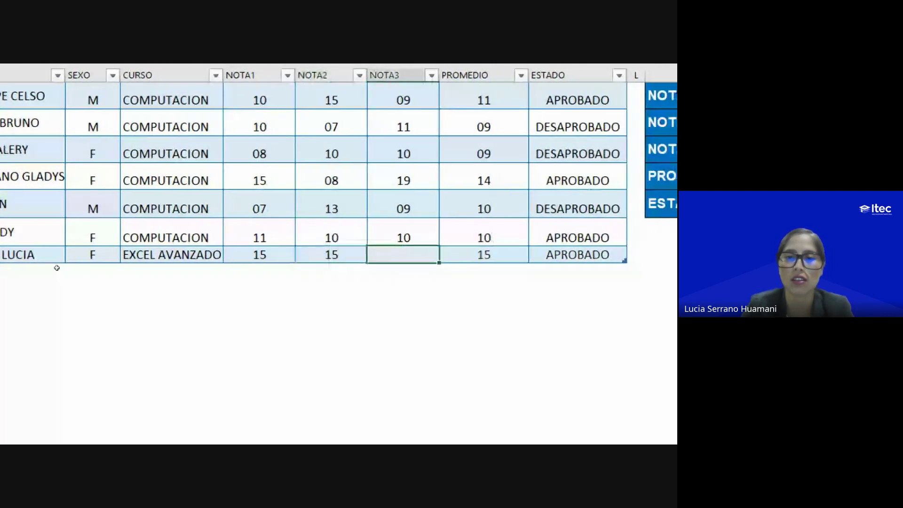
text(15)
key(Tab)
key(Tab)
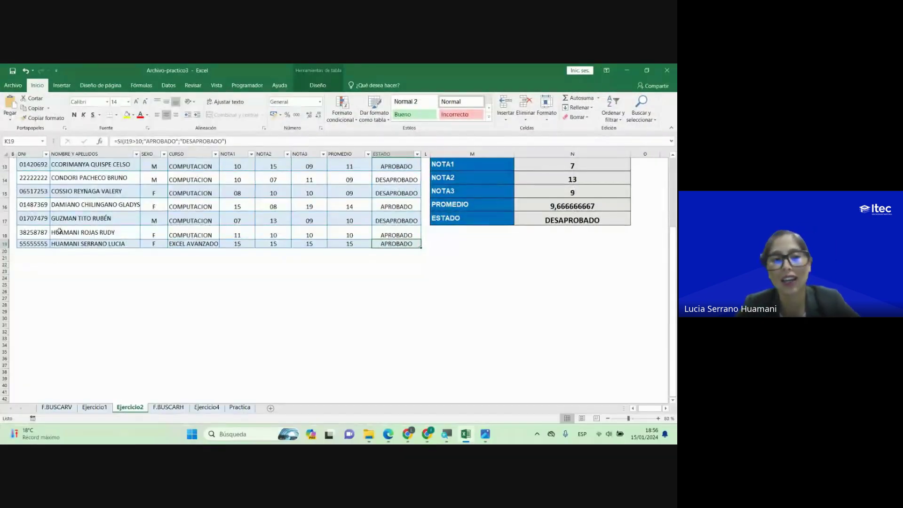
Enter 555555 as the searched DNI in cell N8.
scroll(59, 231, up, 3)
click(396, 262)
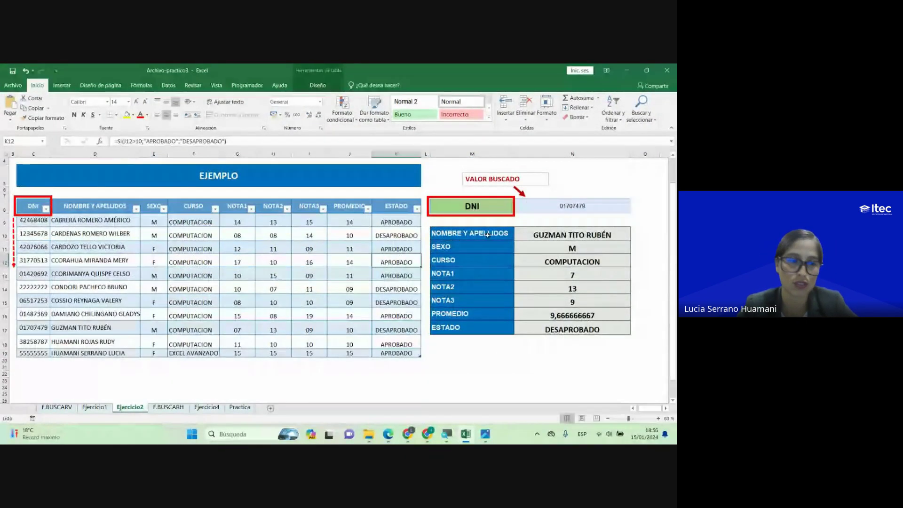
click(566, 206)
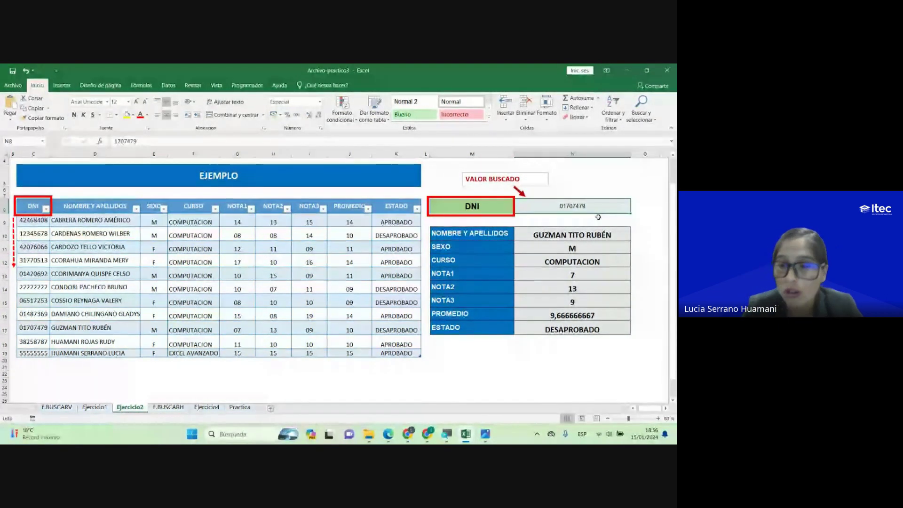
text(5555555)
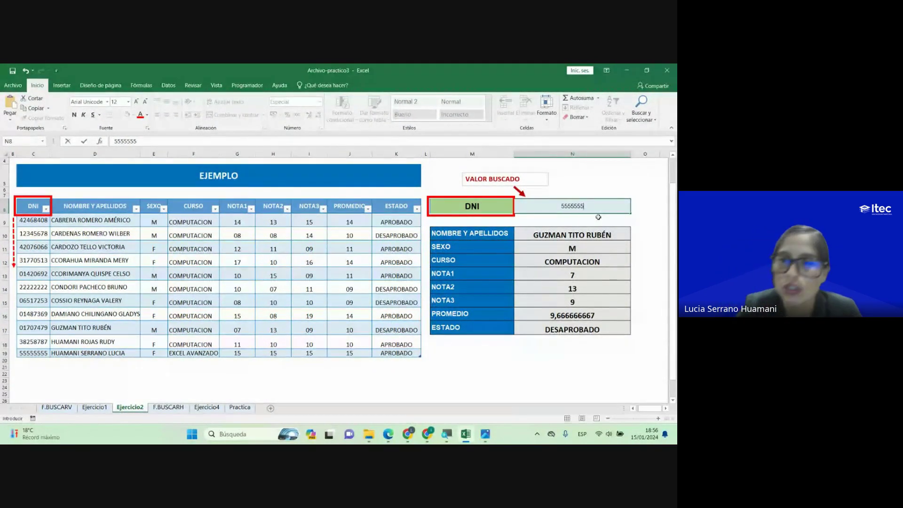
key(Return)
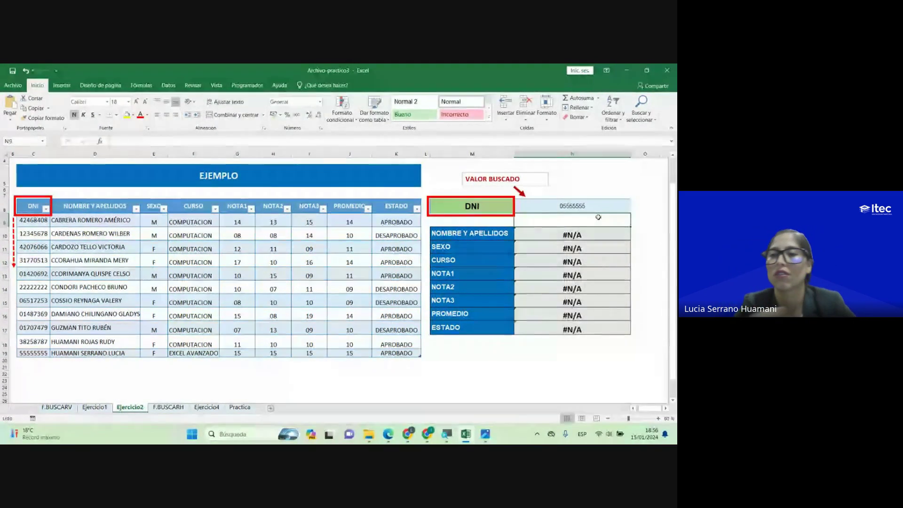
key(Up)
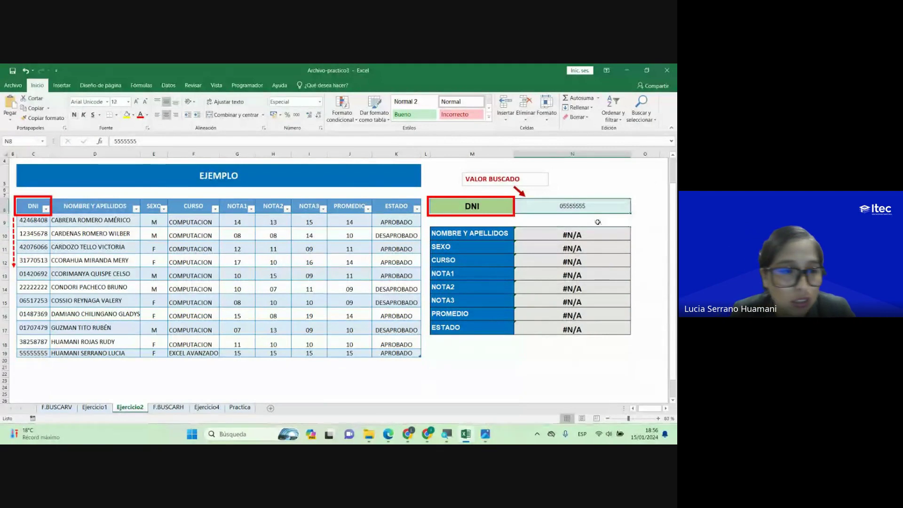
Compare against the stored DNIs and re-enter the searched DNI as 55555555.
click(33, 353)
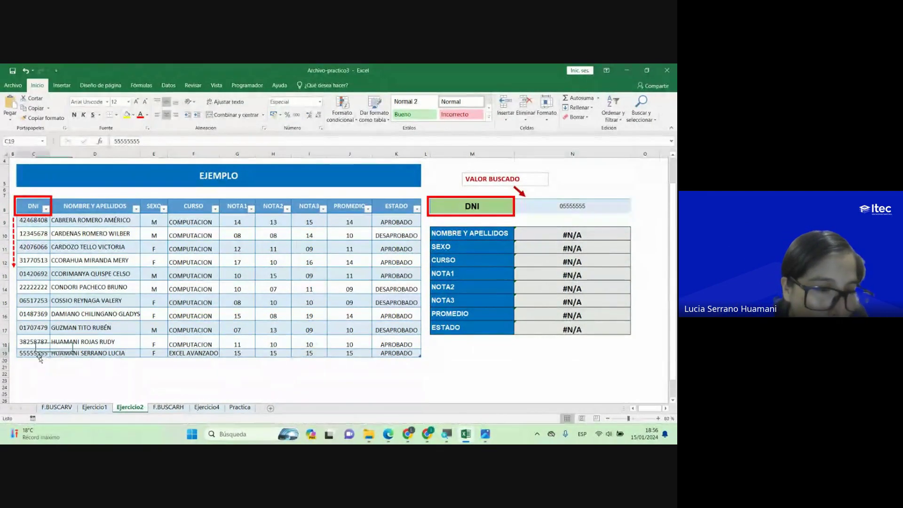
click(132, 141)
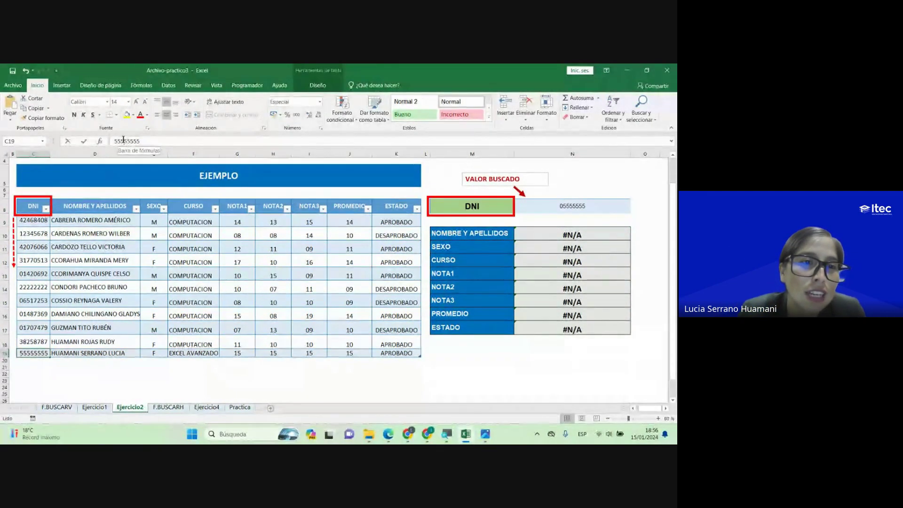
click(603, 214)
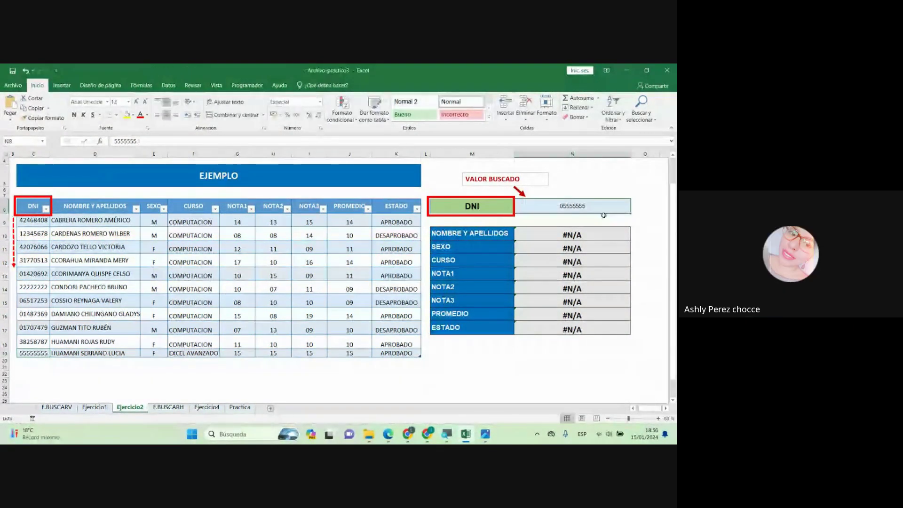
text(55)
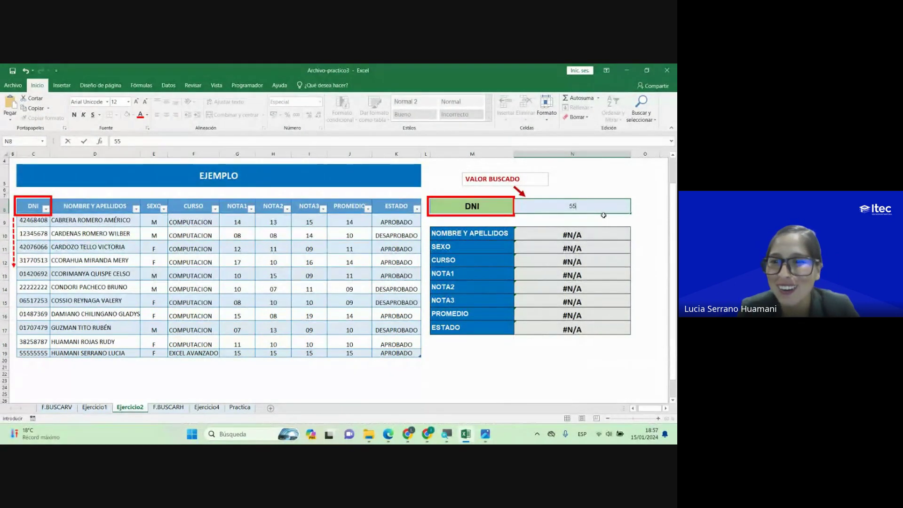
text(55)
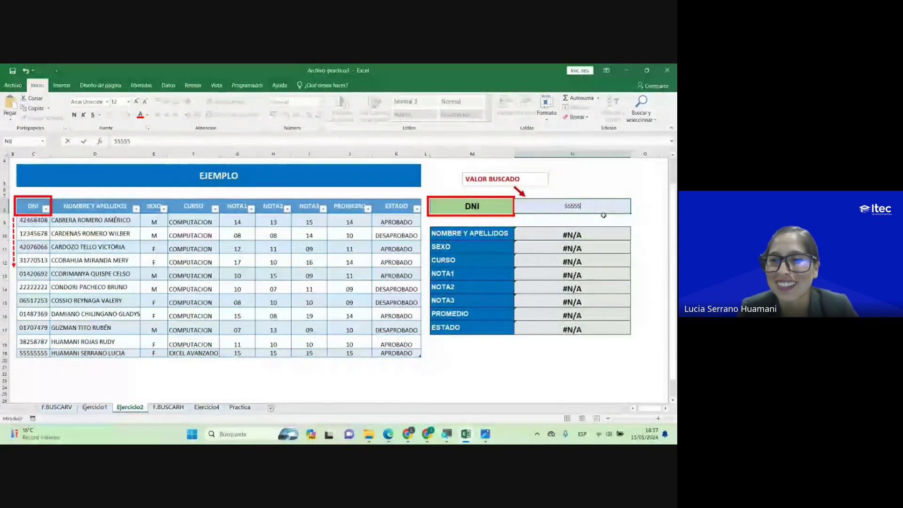
text(555)
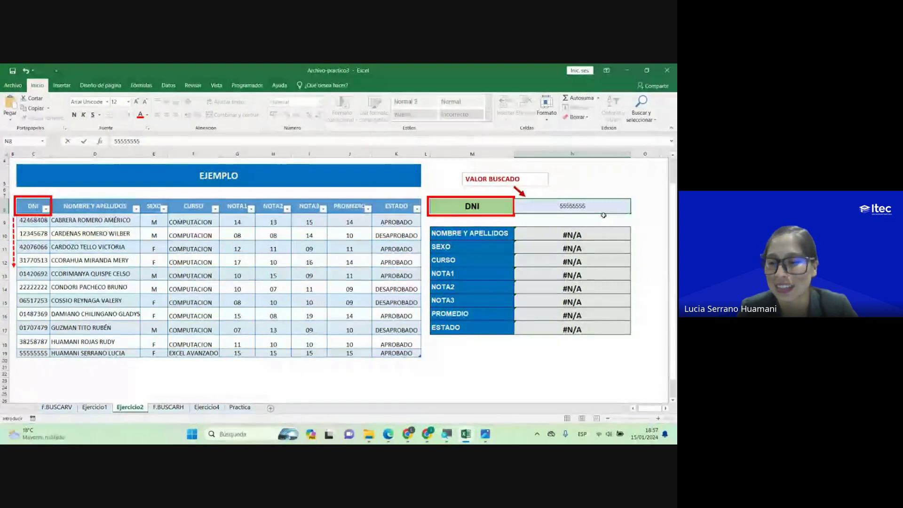
key(Return)
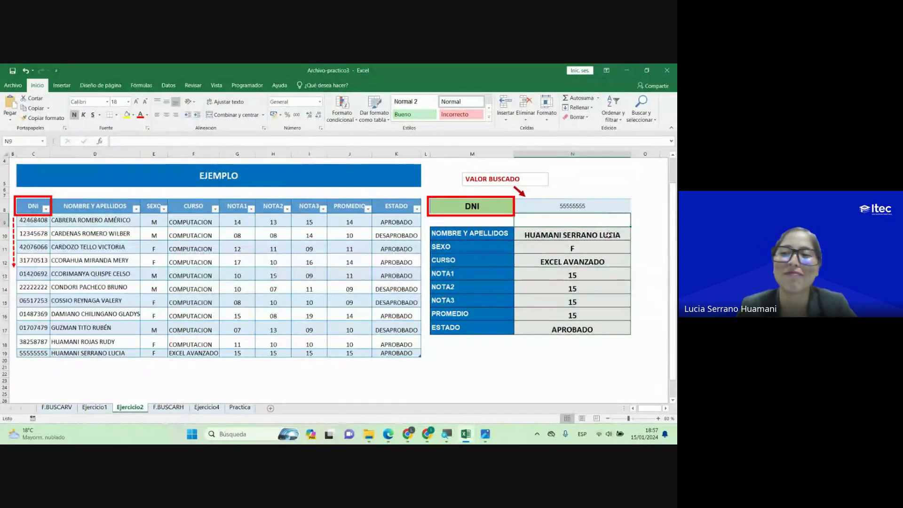
Review the name and SEXO lookup formulas, then clear the DNI in N8.
click(608, 235)
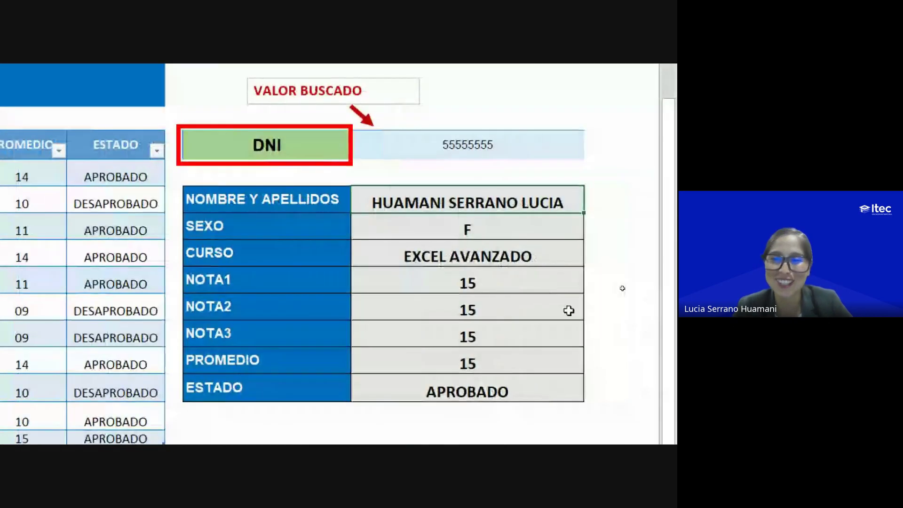
click(483, 219)
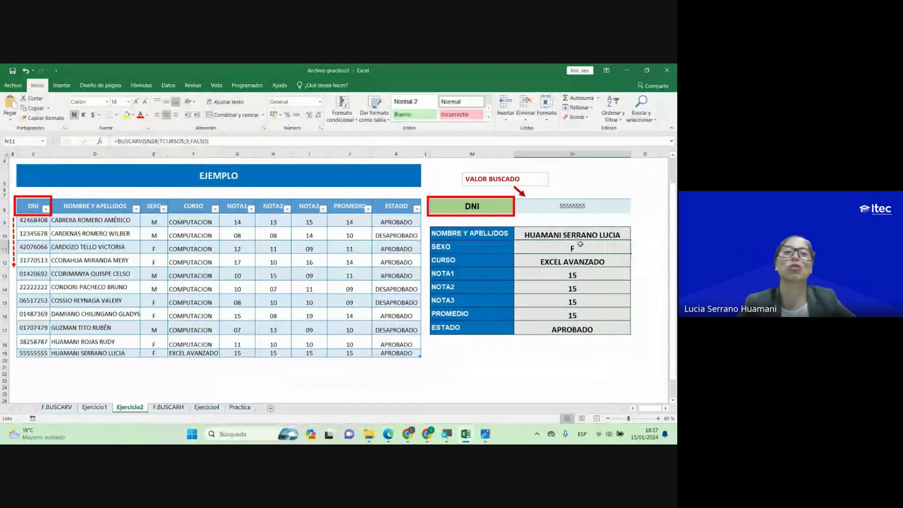
click(601, 206)
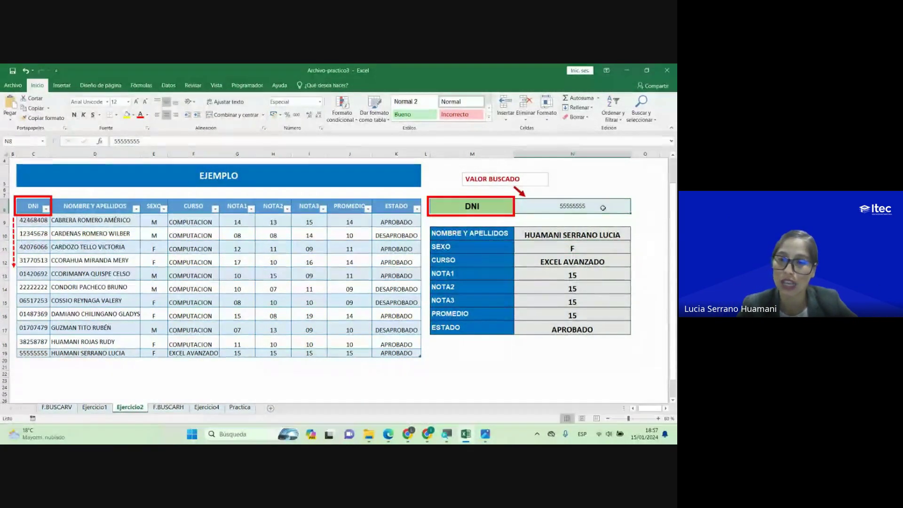
key(Delete)
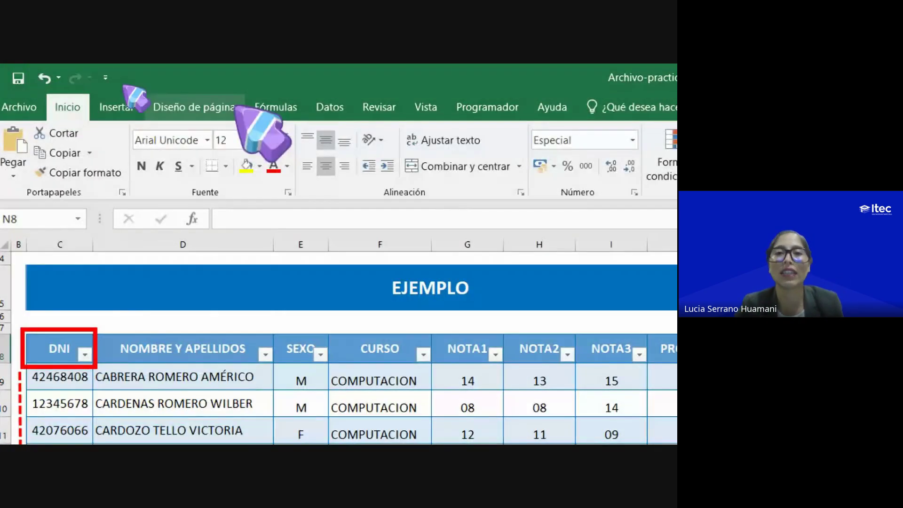
Open Validación de datos from the Datos tab for the empty DNI search cell.
click(329, 108)
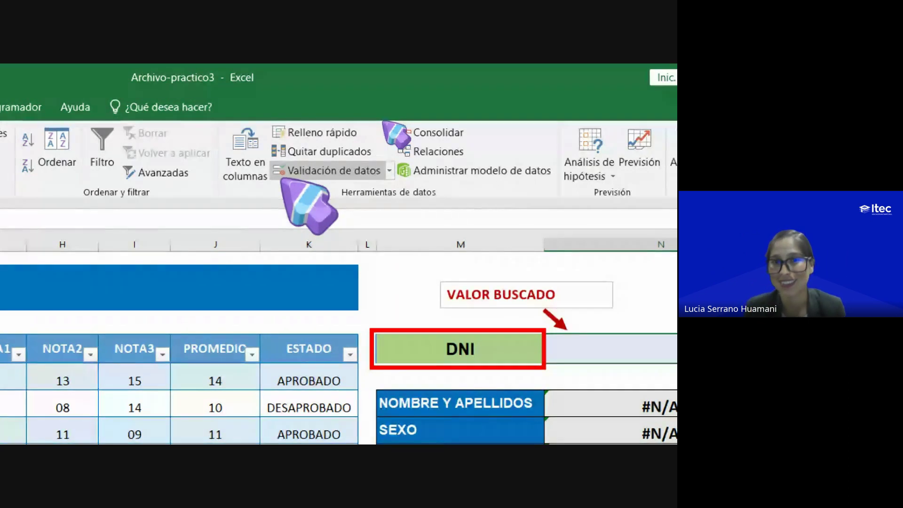
click(313, 171)
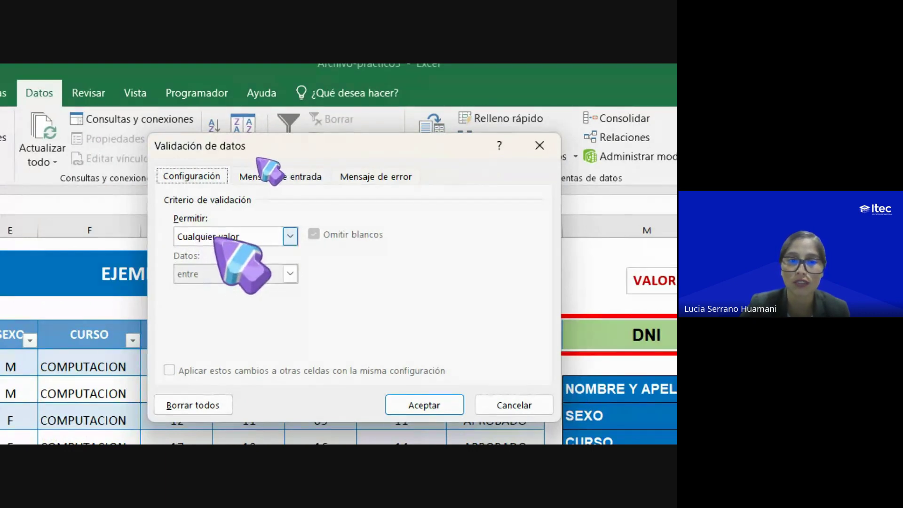
Choose Lista under Permitir and put the cursor in the empty Origen box.
click(289, 237)
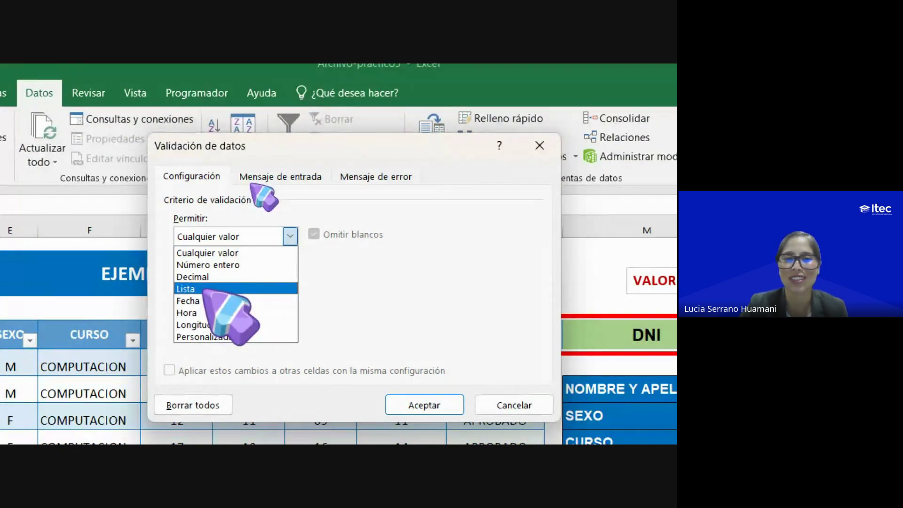
click(205, 289)
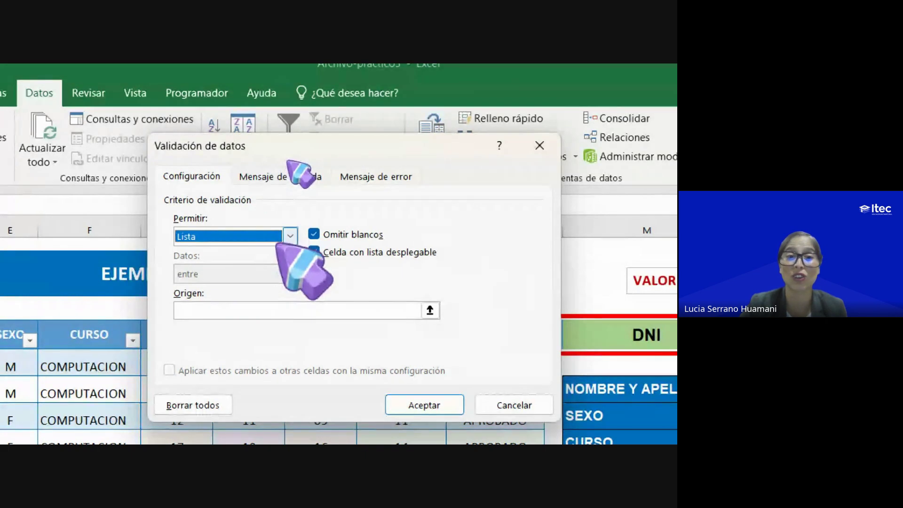
click(246, 312)
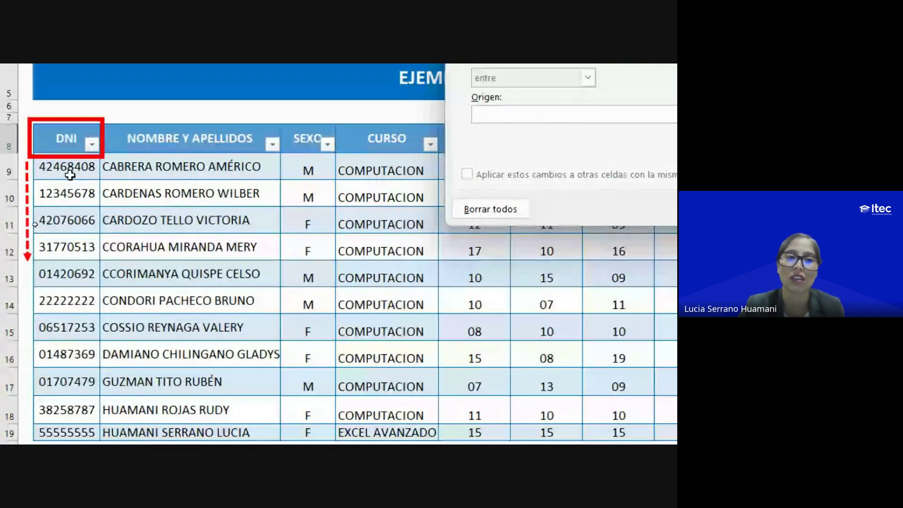
Set the list source to the student DNIs =$C$9:$C$19 and apply the validation.
click(70, 174)
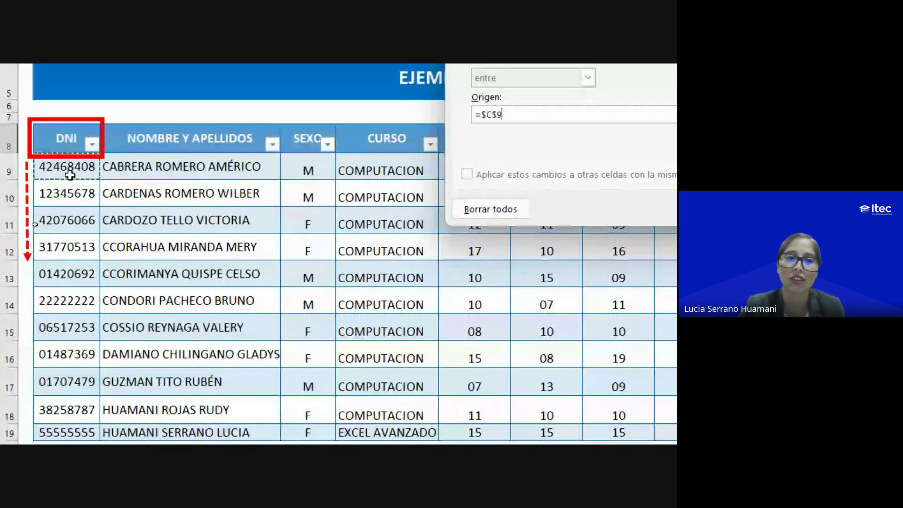
drag(69, 175, 78, 418)
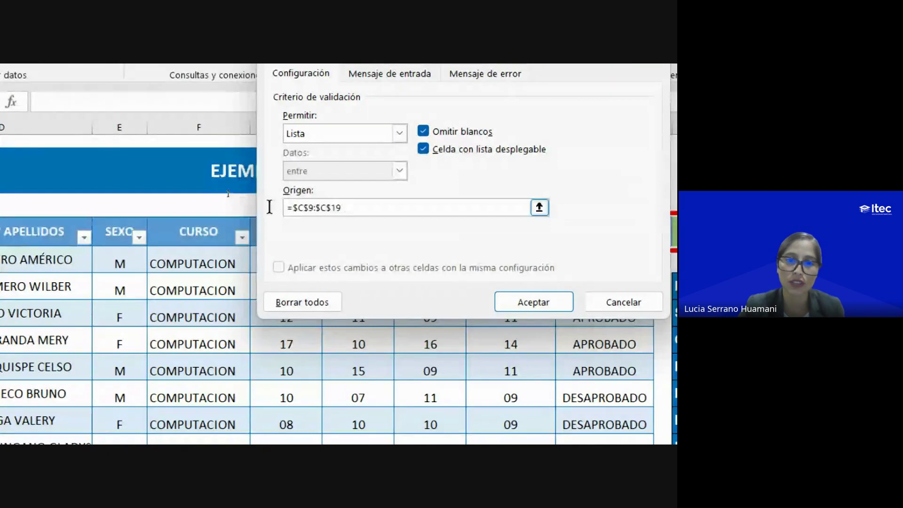
double_click(270, 207)
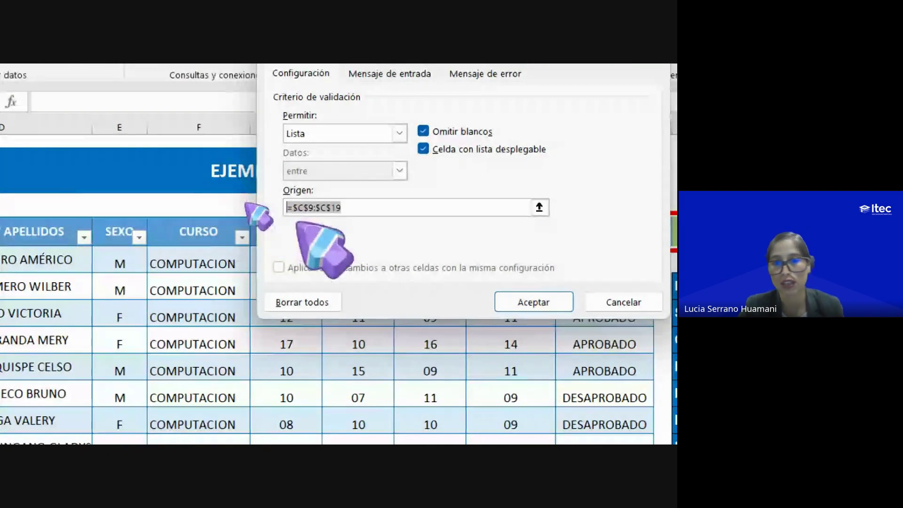
key(BackSpace)
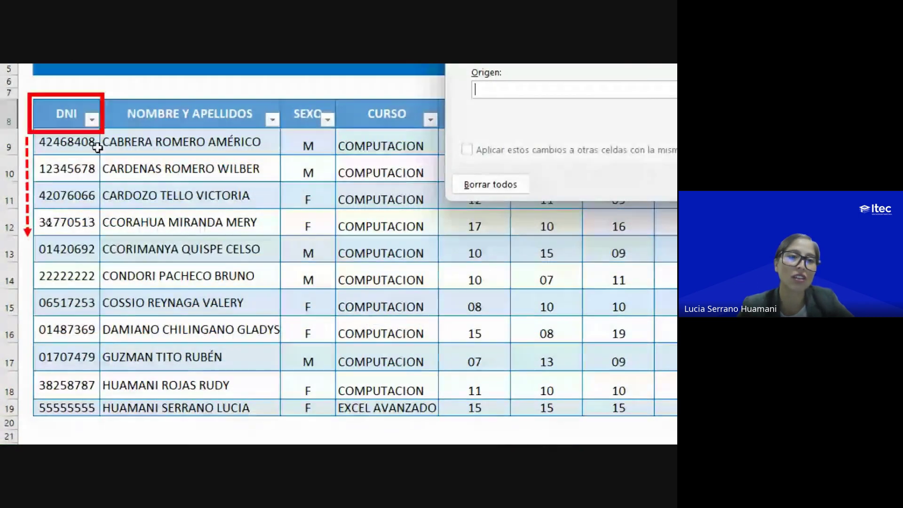
drag(97, 148, 94, 403)
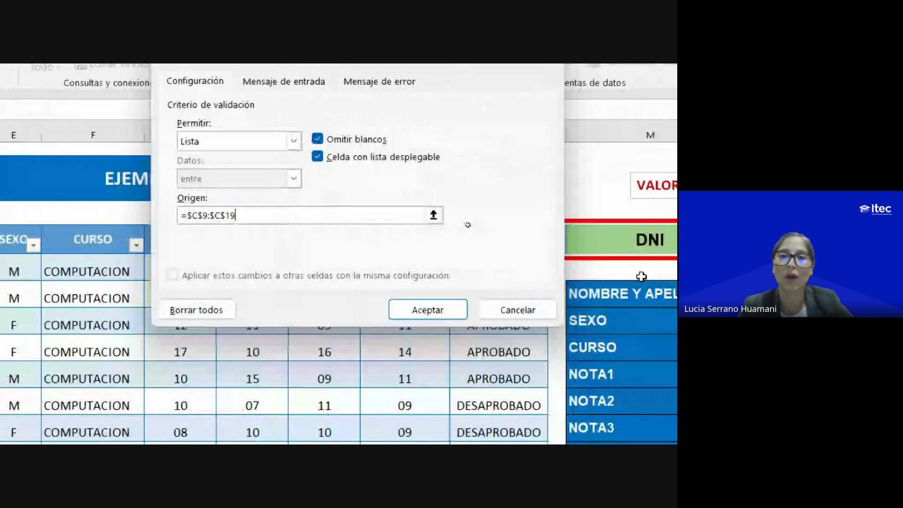
click(429, 308)
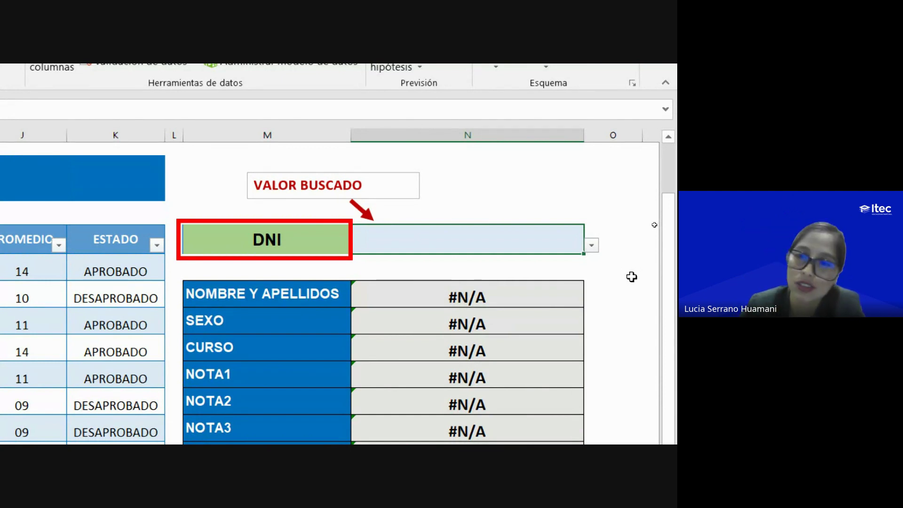
click(591, 245)
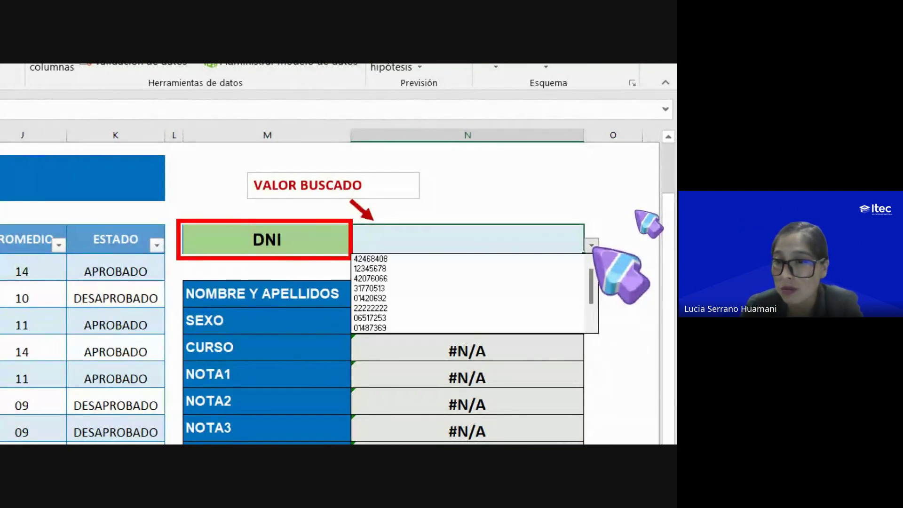
click(442, 268)
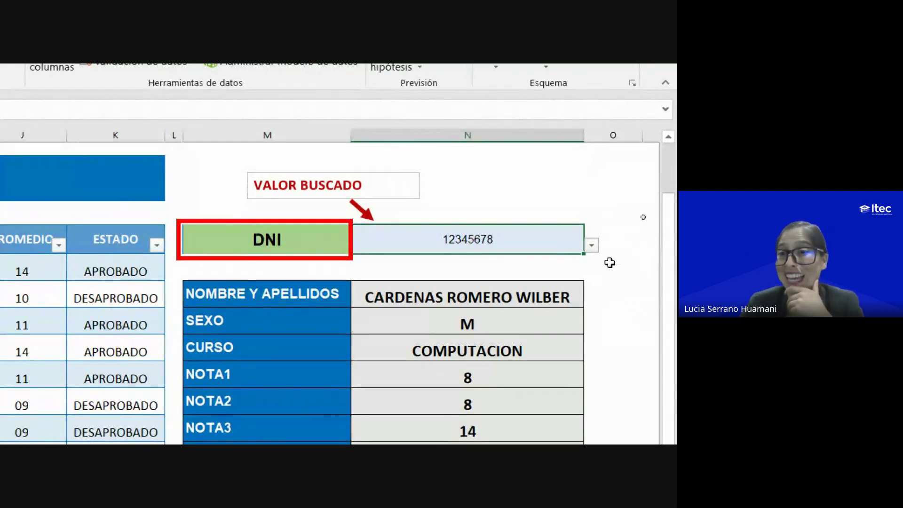
click(591, 245)
click(442, 305)
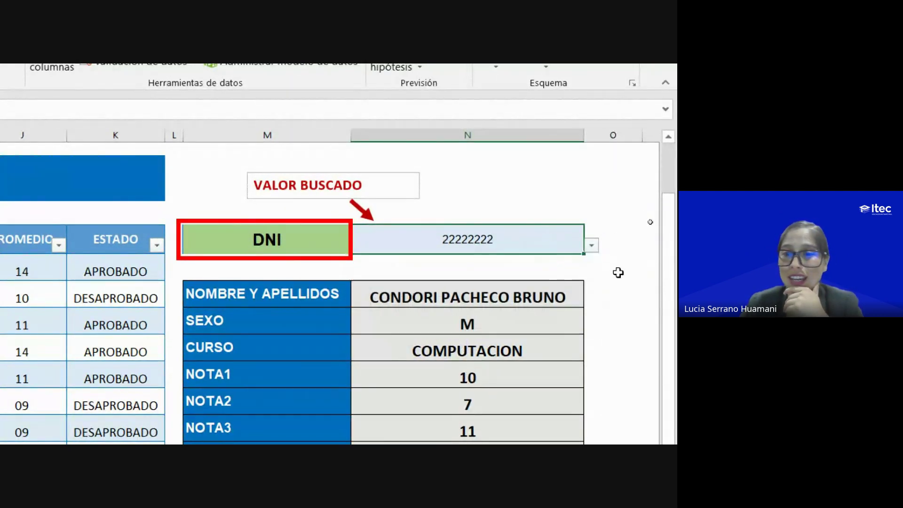
click(591, 245)
click(442, 306)
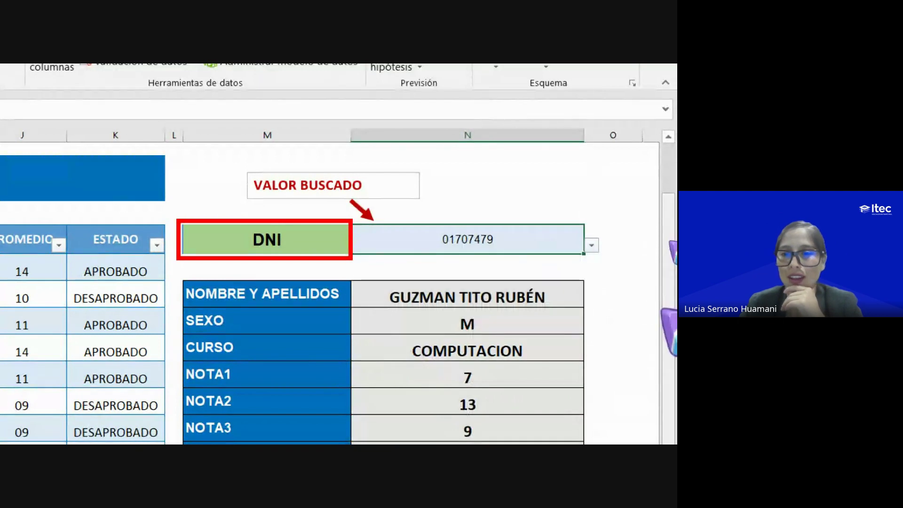
click(591, 245)
click(491, 304)
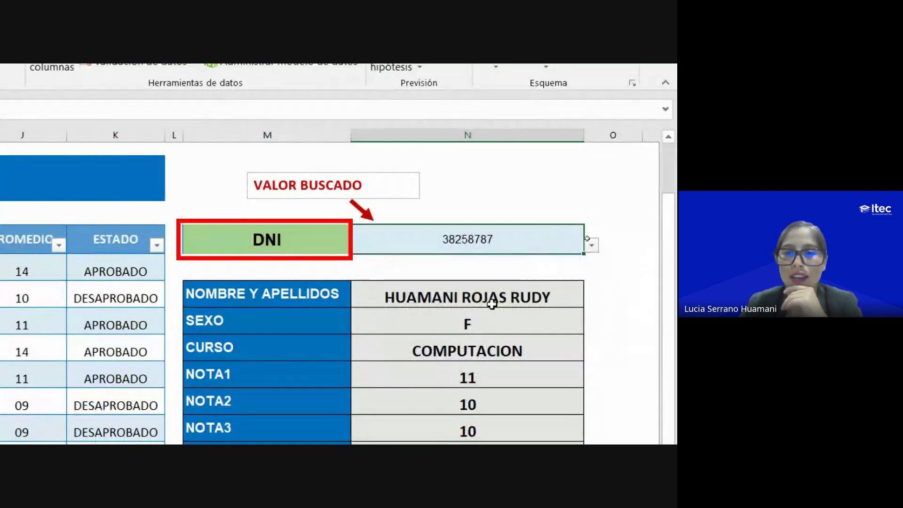
click(591, 245)
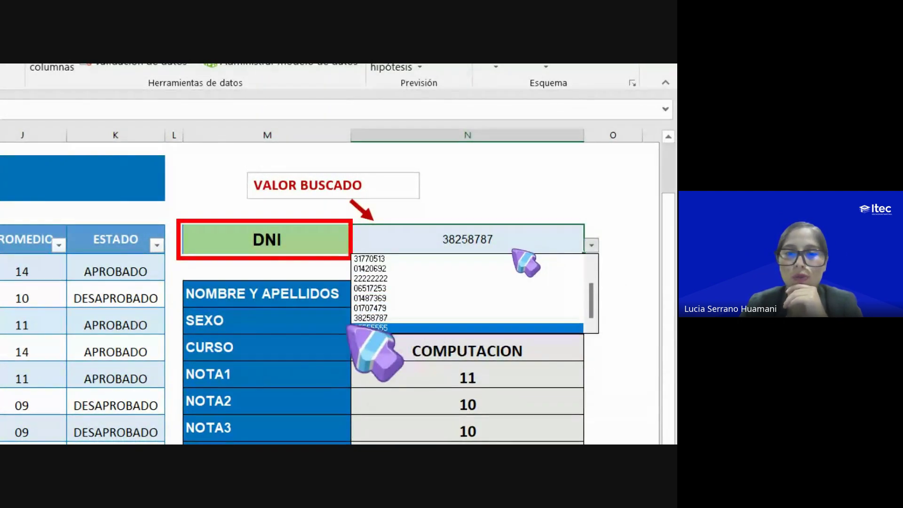
click(369, 328)
click(591, 245)
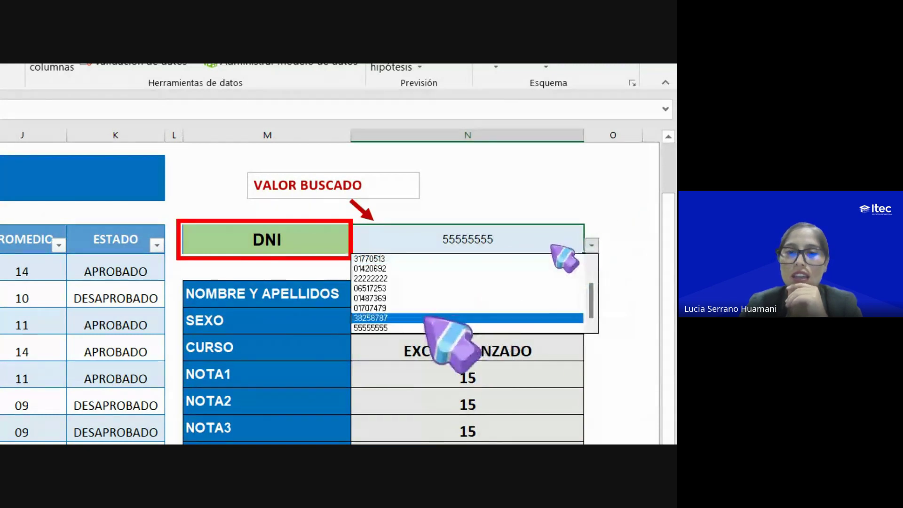
click(369, 288)
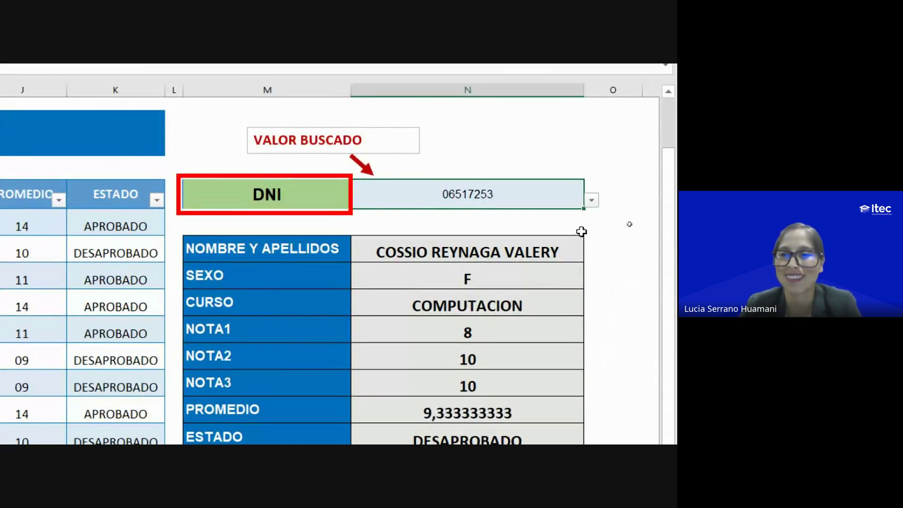
click(591, 200)
click(442, 238)
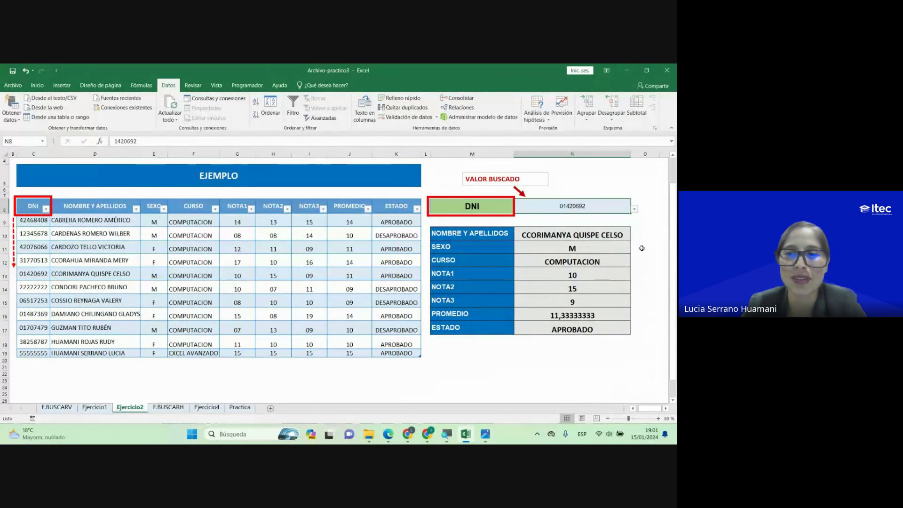
Minimize the Google Meet window and open the keyboard picture klipartz.com (20).png.
mouse_move(408, 433)
click(408, 388)
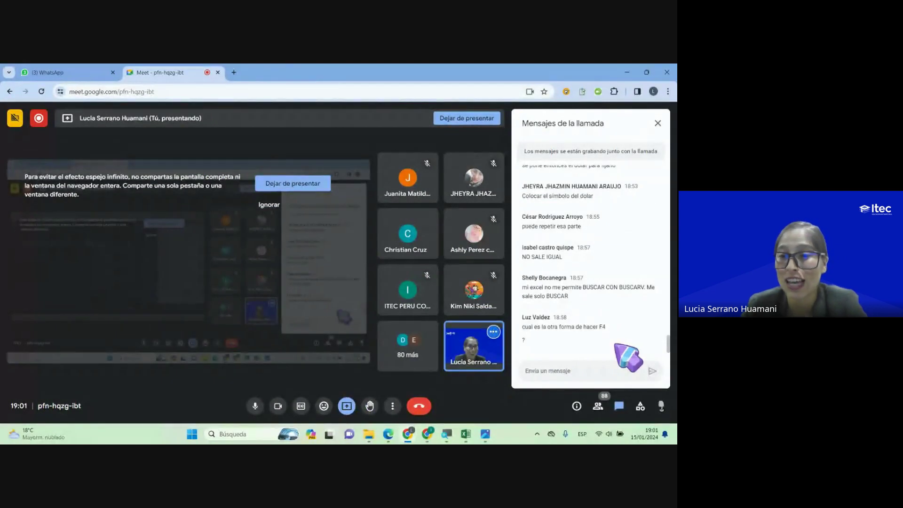
click(407, 434)
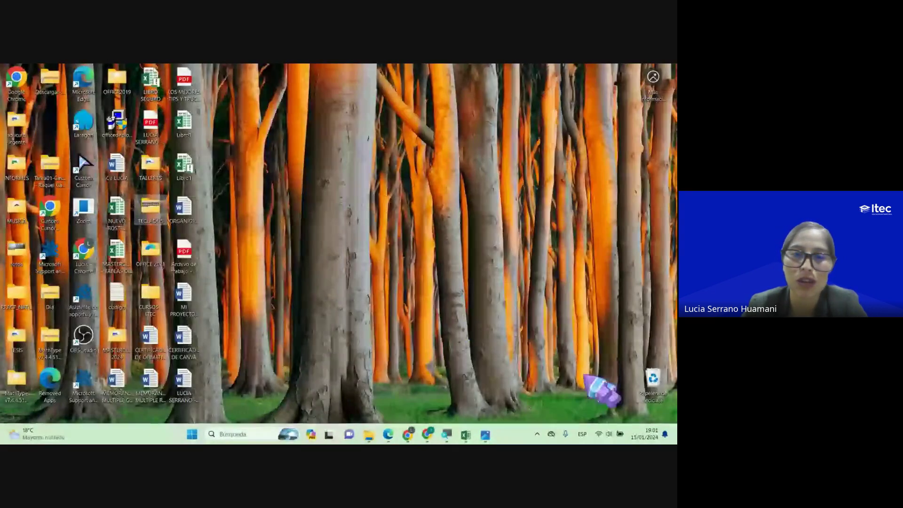
click(486, 433)
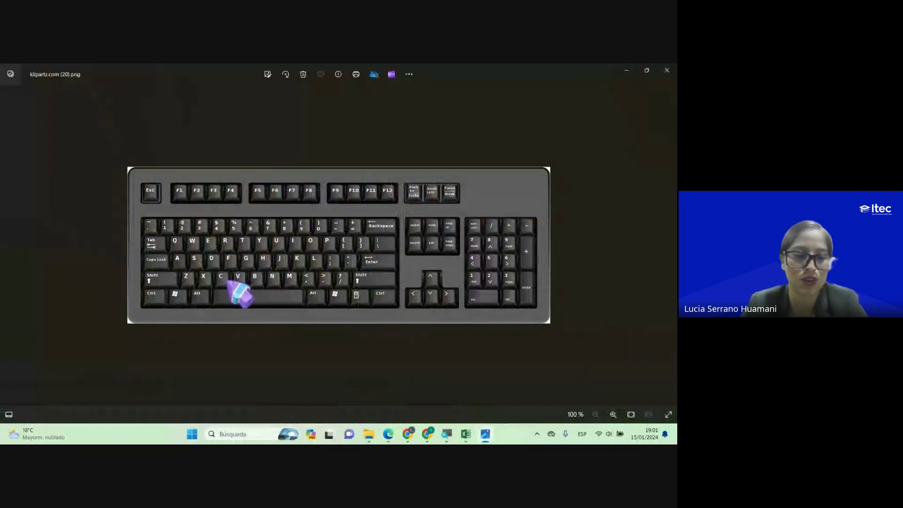
View the keyboard picture full screen, advance to the next image, then return to Excel.
double_click(229, 281)
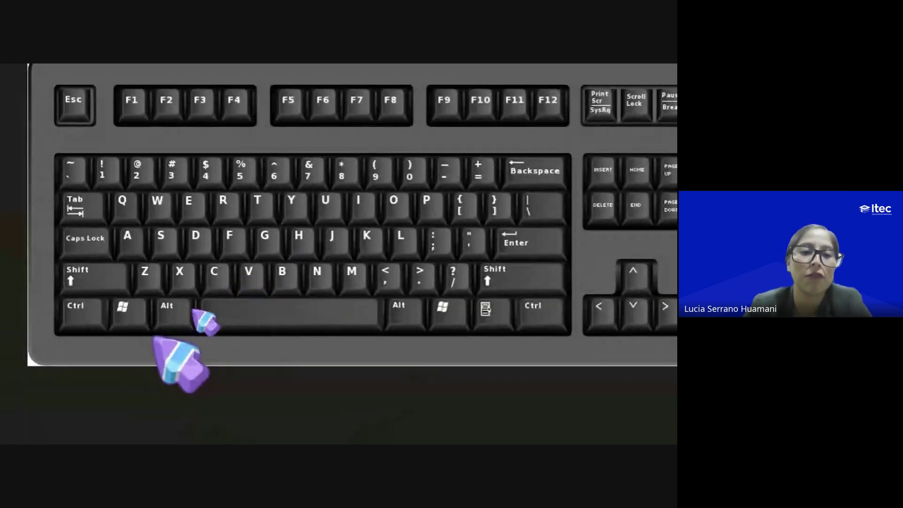
key(Escape)
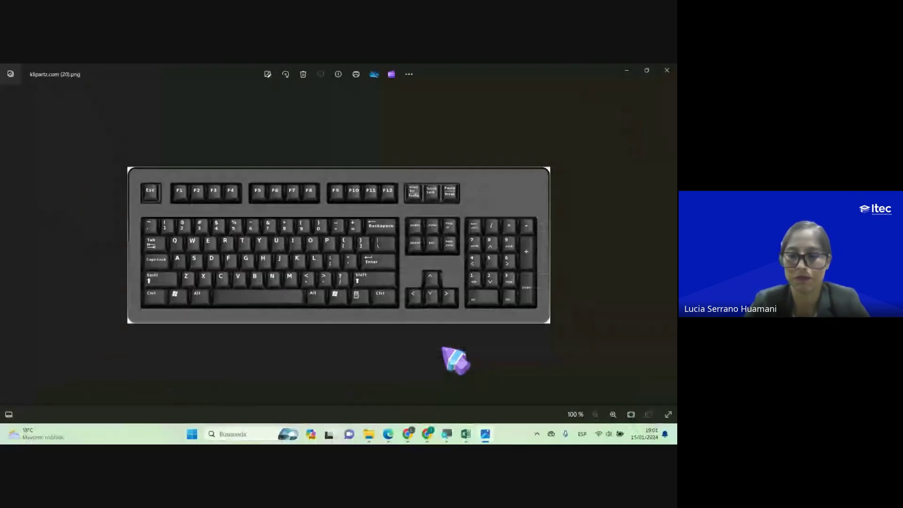
key(Right)
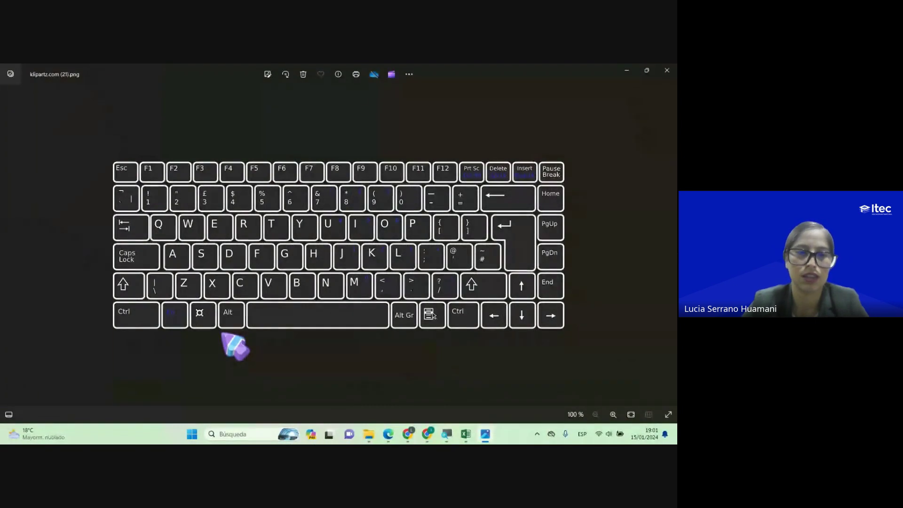
key(super+plus)
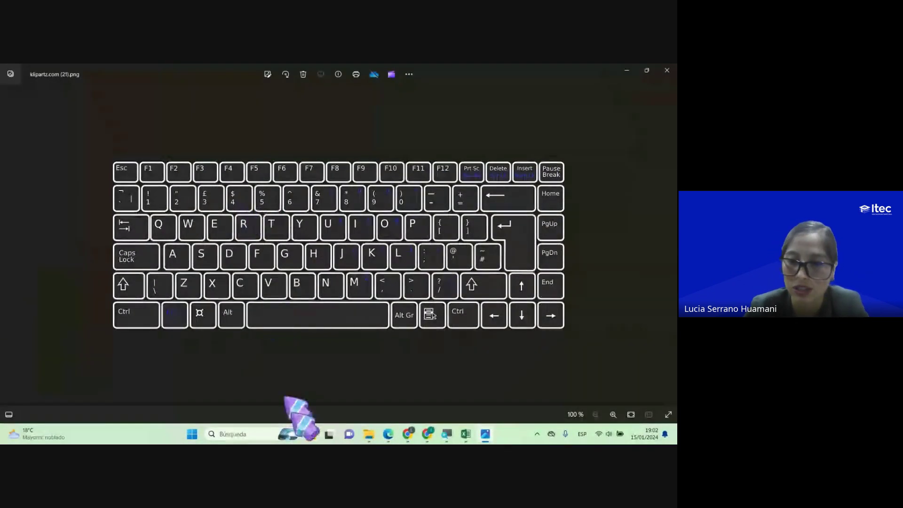
click(465, 433)
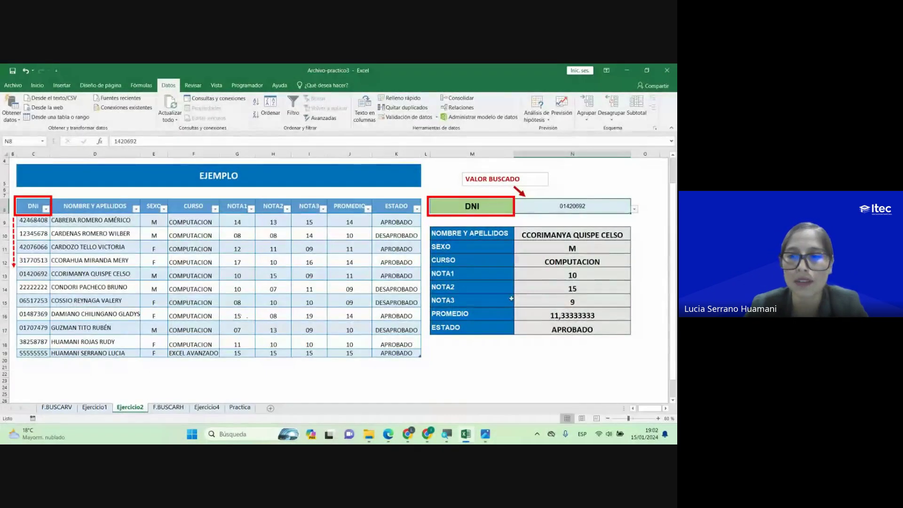
click(408, 433)
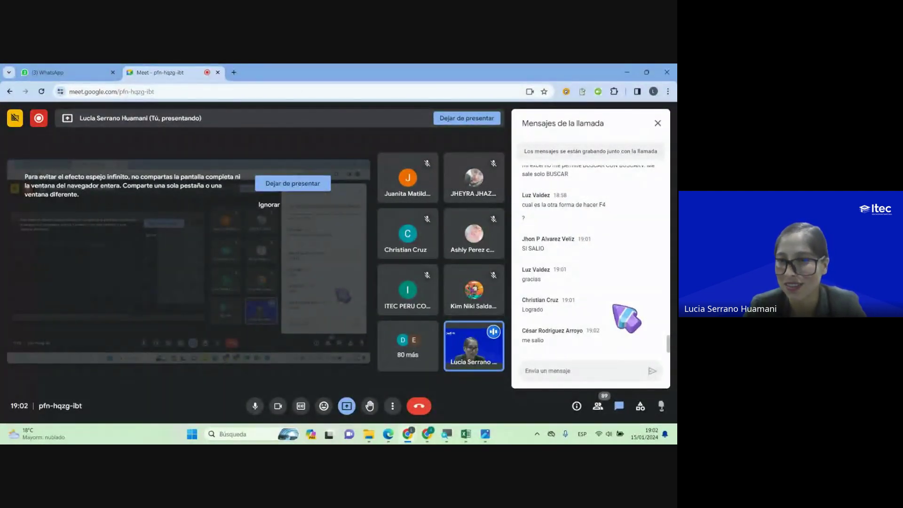
scroll(614, 305, up, 1)
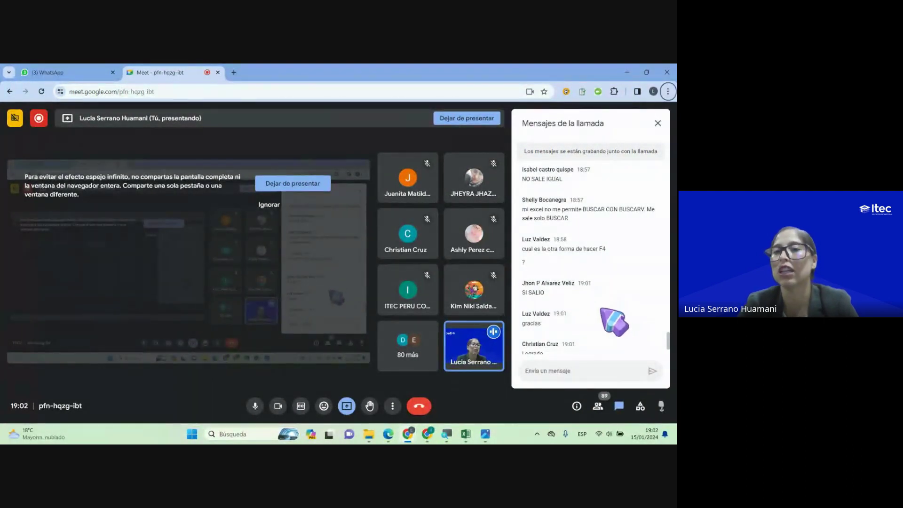
key(alt+Tab)
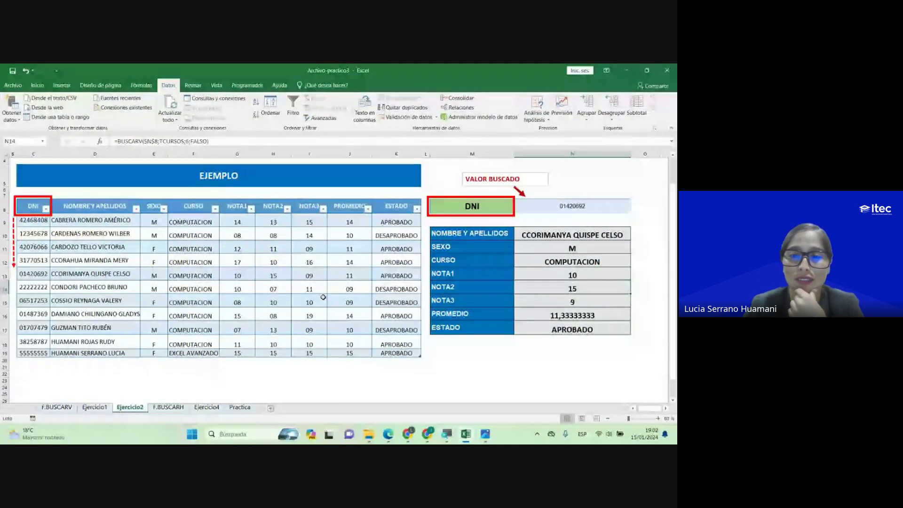
Inspect the NOTA1 BUSCARV formula, then open and close the DNI dropdown in N8.
click(494, 274)
click(559, 273)
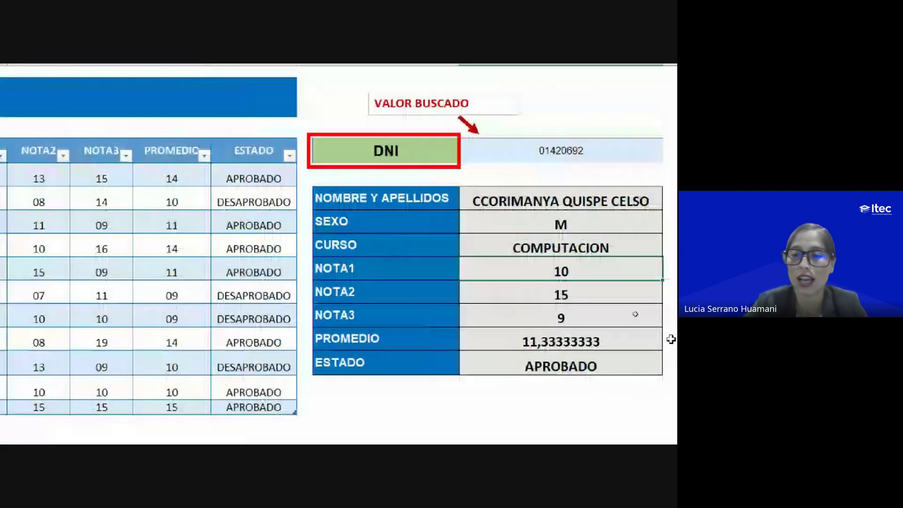
click(632, 150)
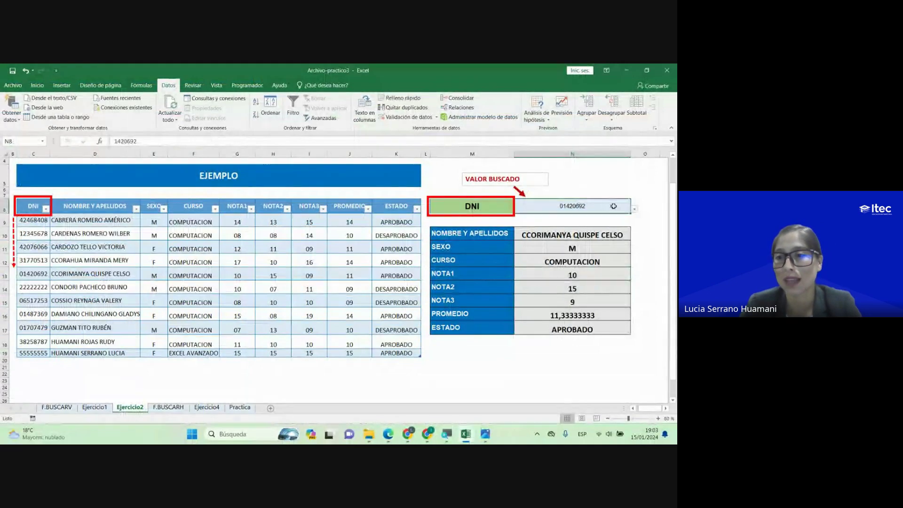
click(635, 208)
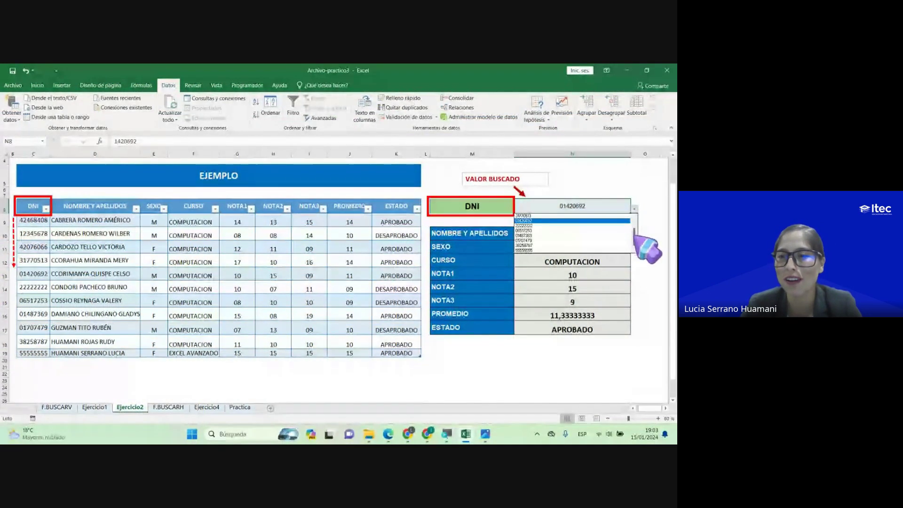
drag(635, 235, 635, 219)
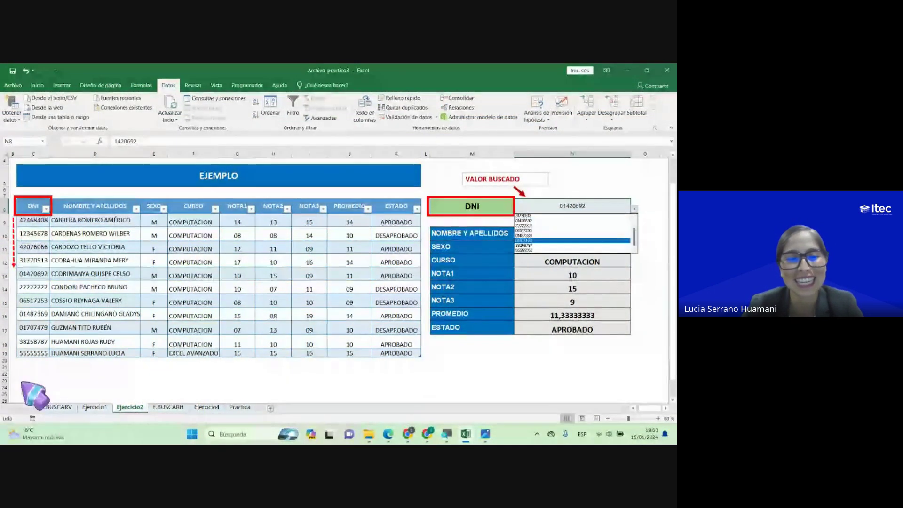
click(37, 360)
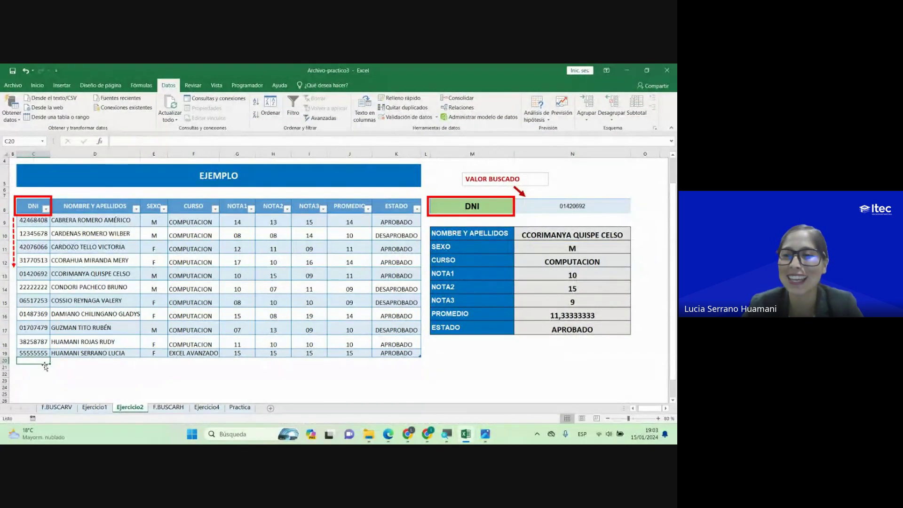
click(607, 207)
click(634, 208)
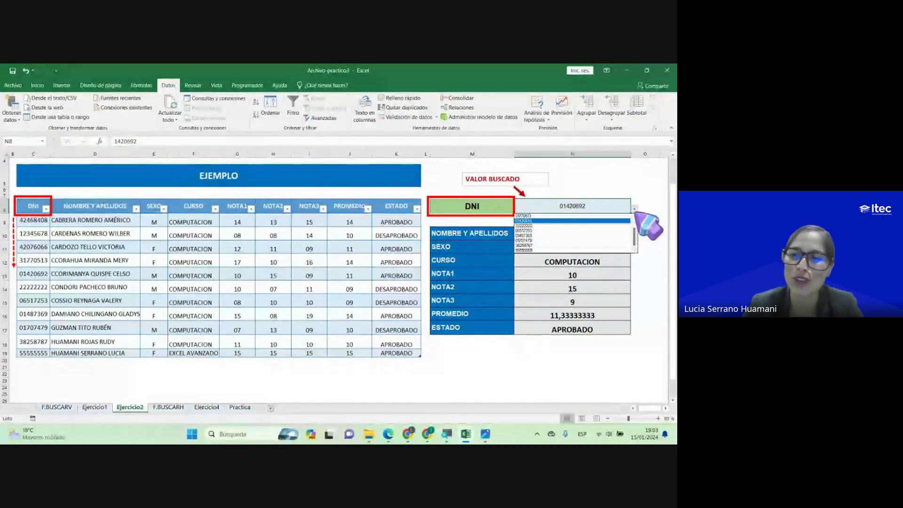
click(634, 209)
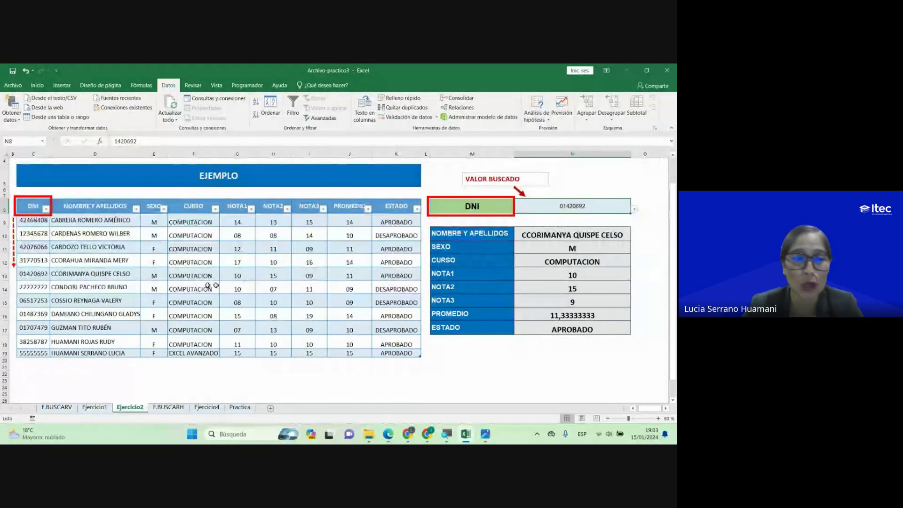
drag(42, 221, 45, 359)
scroll(45, 359, down, 1)
click(32, 326)
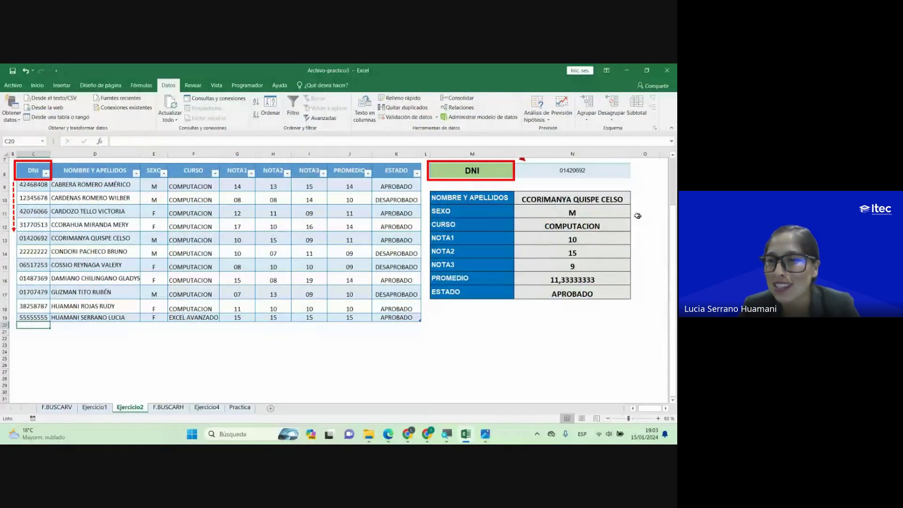
Reopen the N8 DNI list, then switch to the Google Meet chat.
click(611, 170)
click(634, 173)
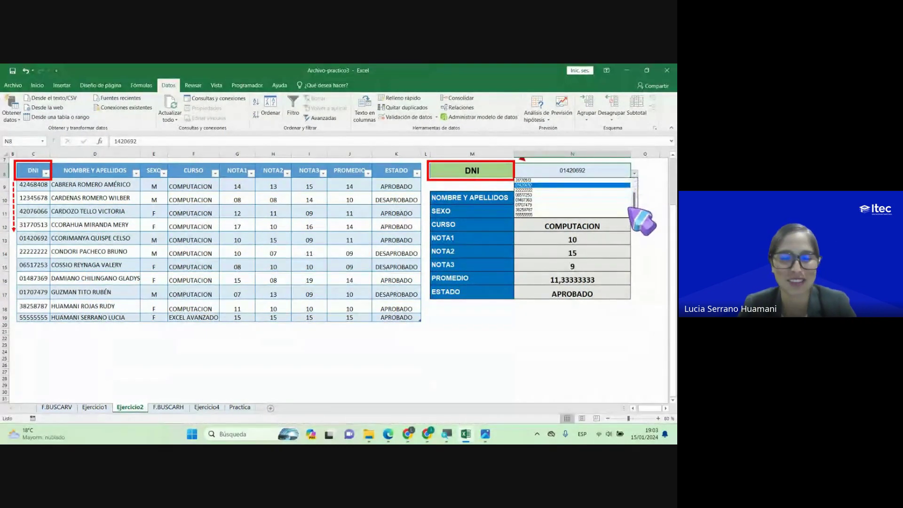
key(alt+Tab)
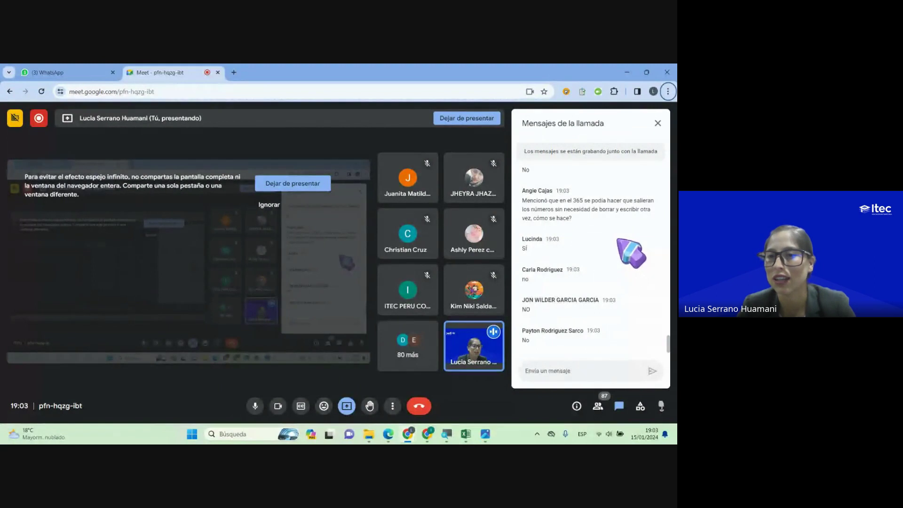
Review the NOTA1 formula =BUSCARV($N$8;TCURSOS;5;FALSO) without changes, then select the SEXO cell.
key(alt+Tab)
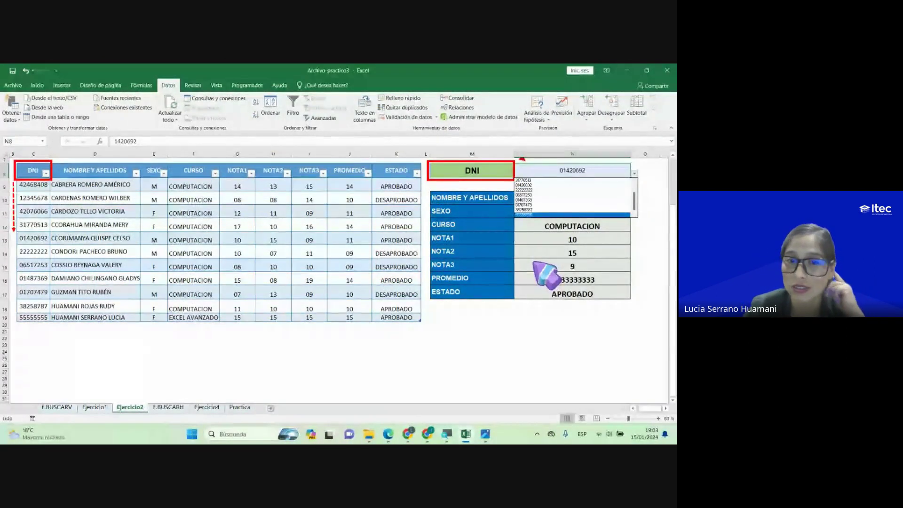
click(594, 241)
double_click(595, 240)
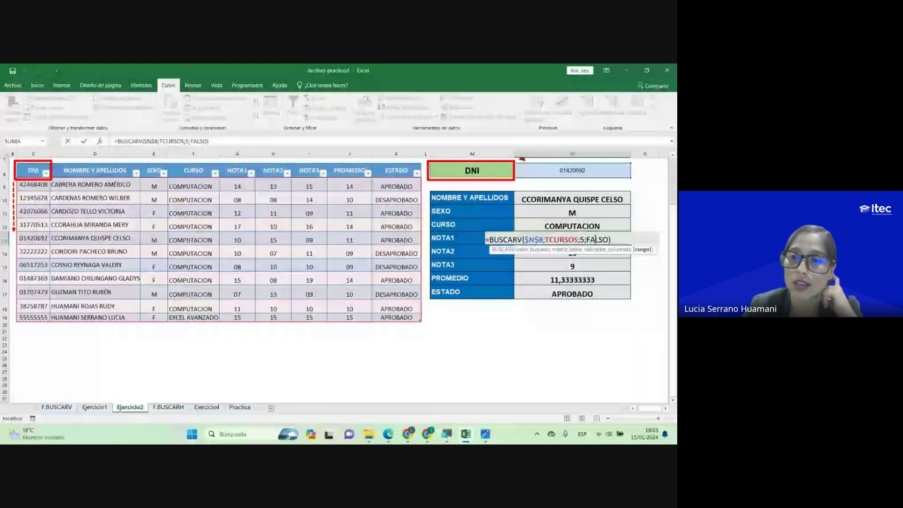
click(582, 239)
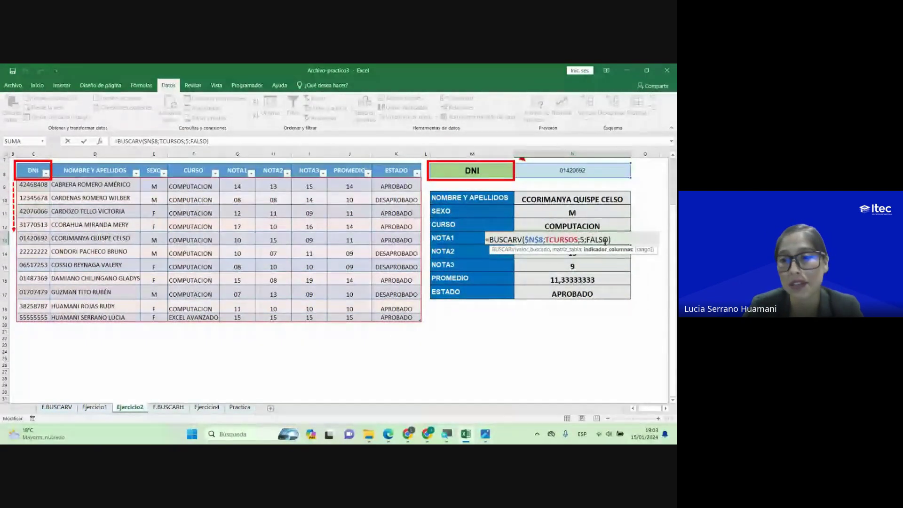
key(Return)
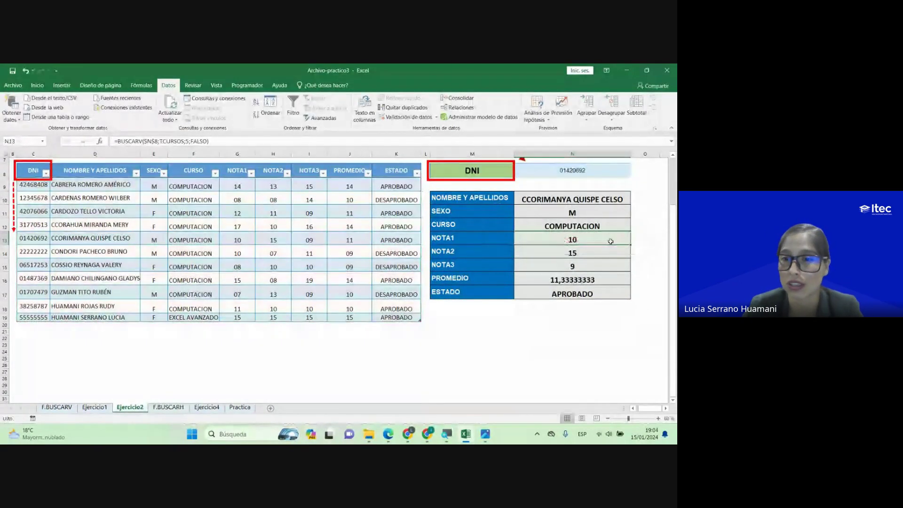
click(580, 214)
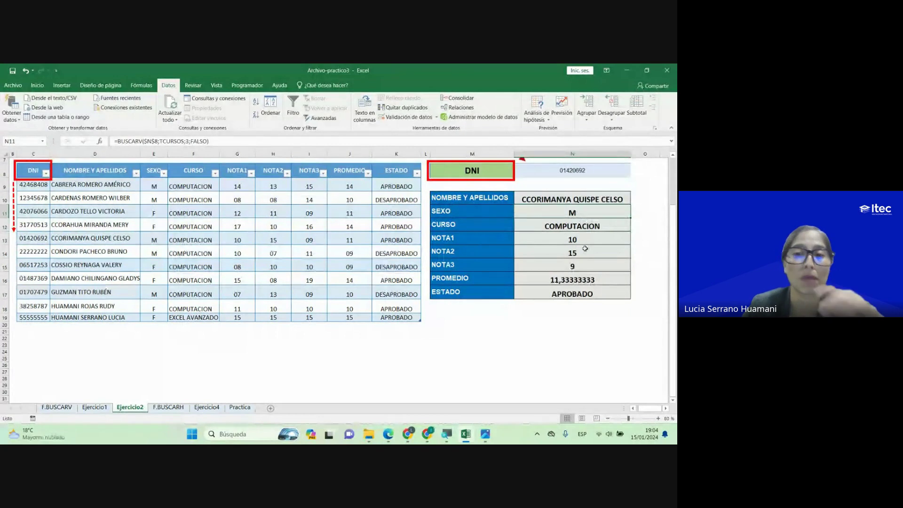
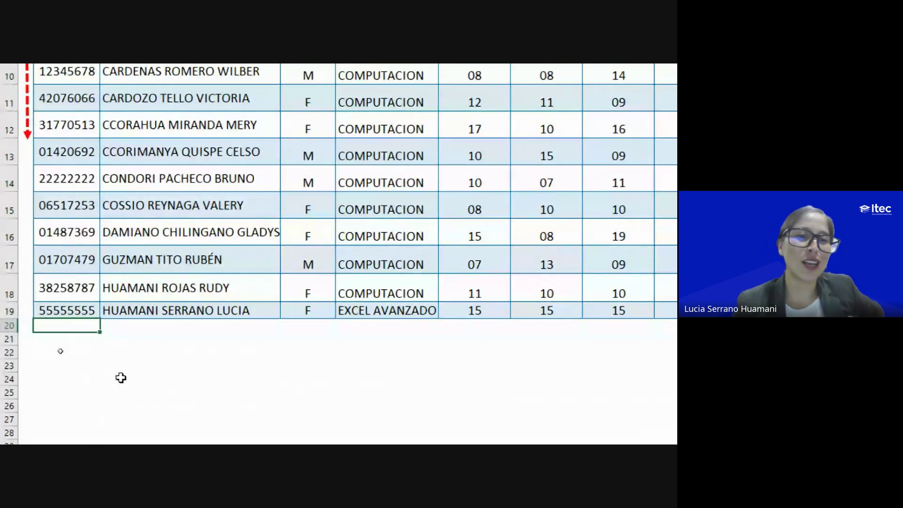
Enter the new student's DNI, first name, sex F and course DISEÑO GRAFICO in row 20.
text(77777777)
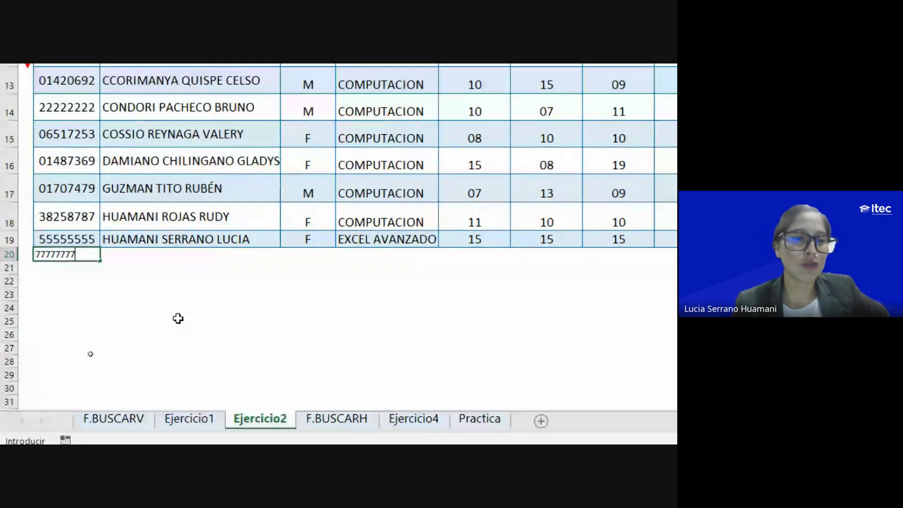
click(182, 261)
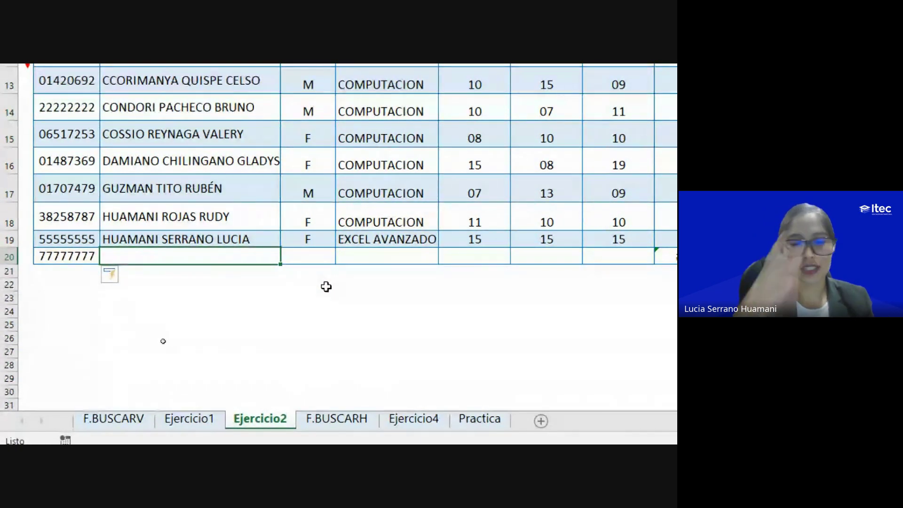
text(MARIELA)
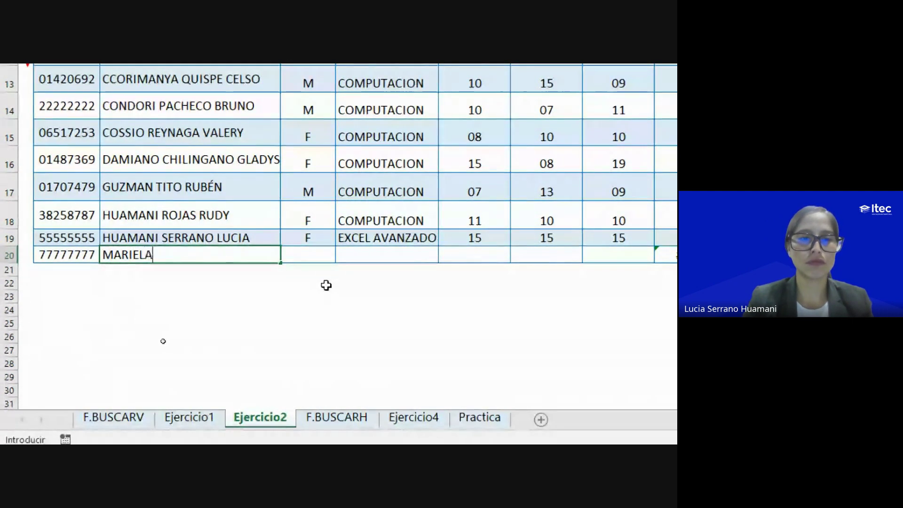
key(Tab)
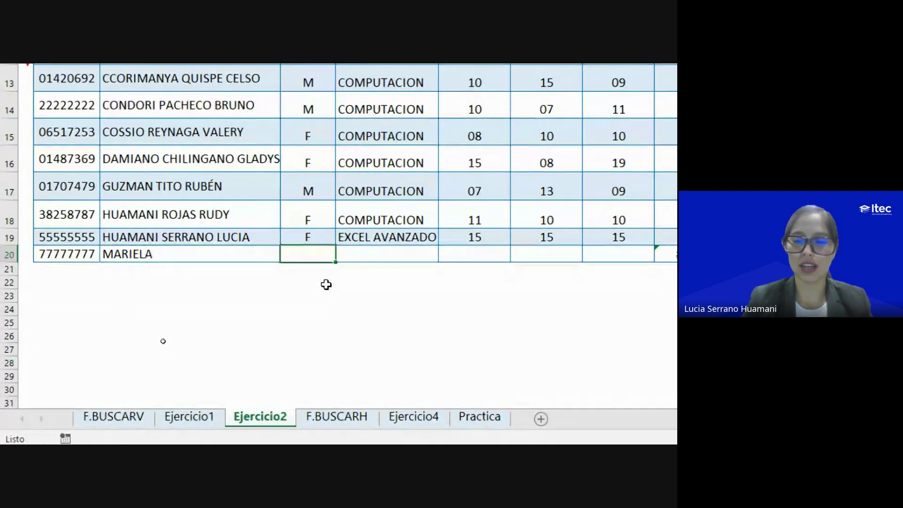
text(F)
key(Tab)
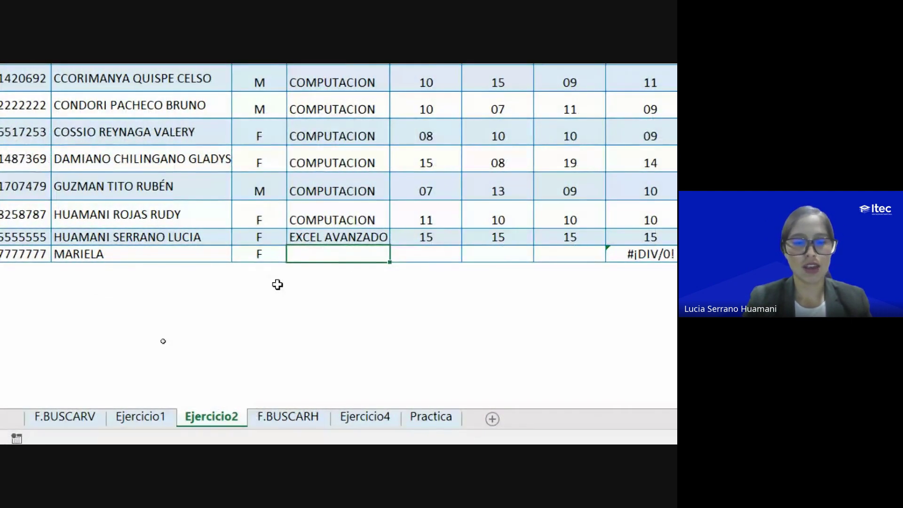
text(DISE)
key(BackSpace)
key(BackSpace)
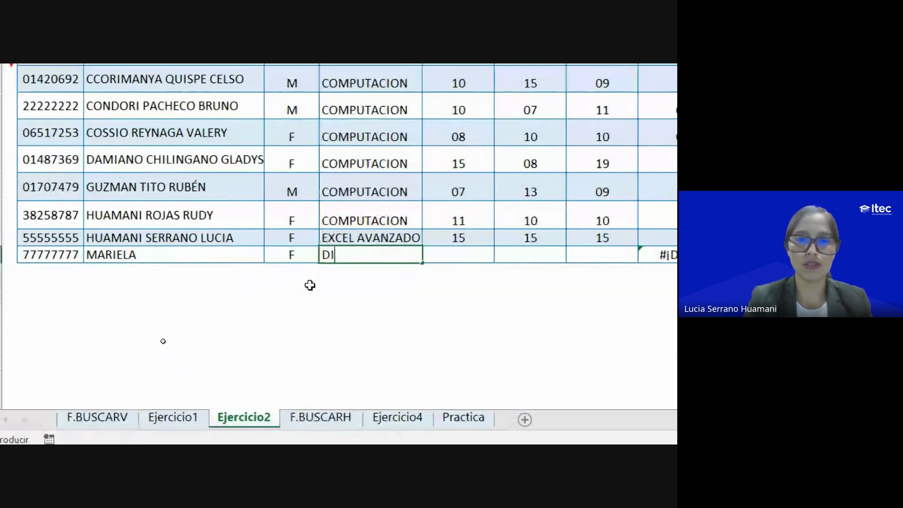
text(SEÑO GRAFIO)
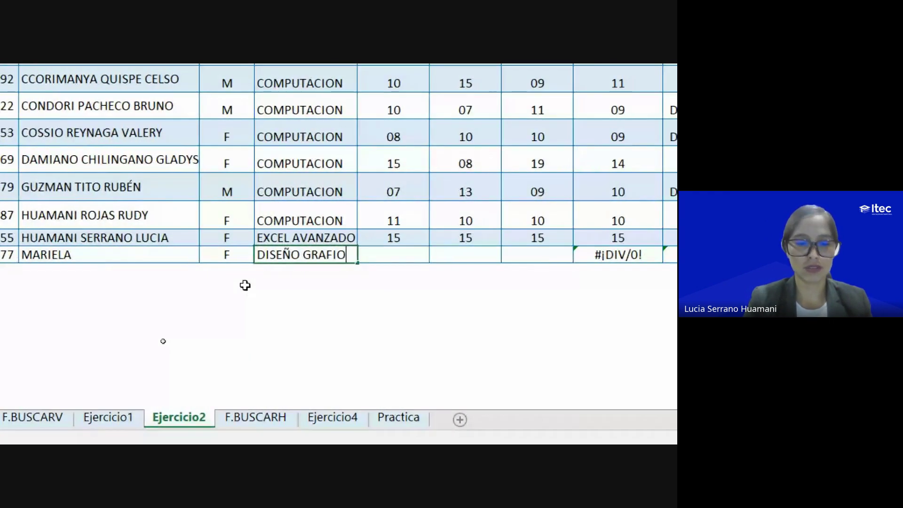
key(BackSpace)
text(CO)
key(Tab)
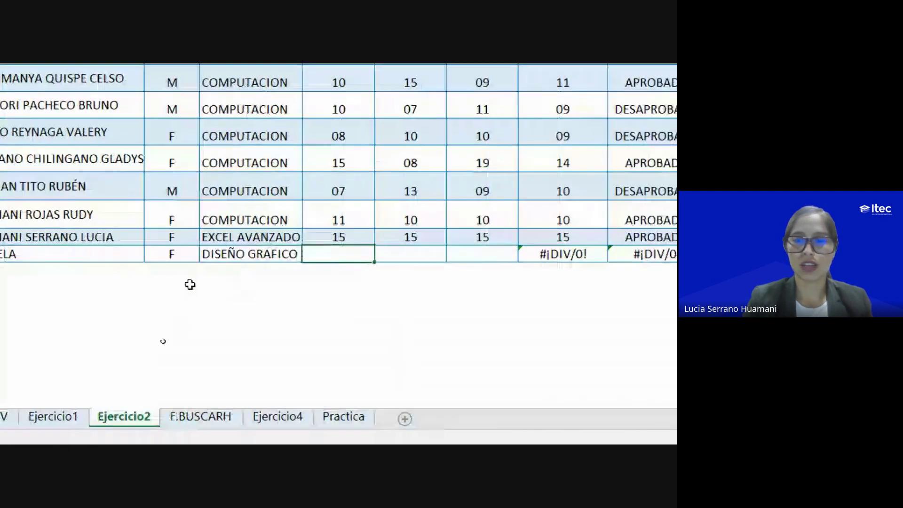
Enter grades 19, 18 and 17 so the average 18 and APROBADO status calculate.
text(19)
key(Tab)
text(18)
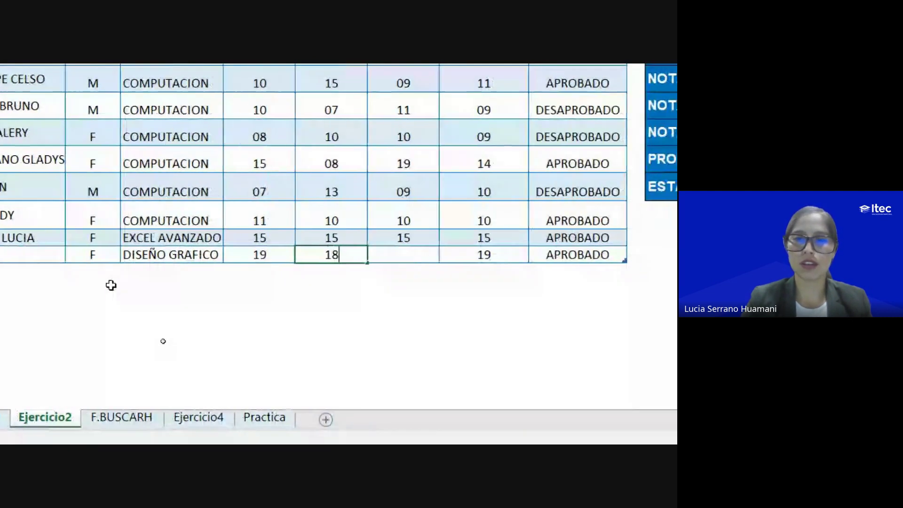
key(Tab)
text(17)
key(Tab)
key(Tab)
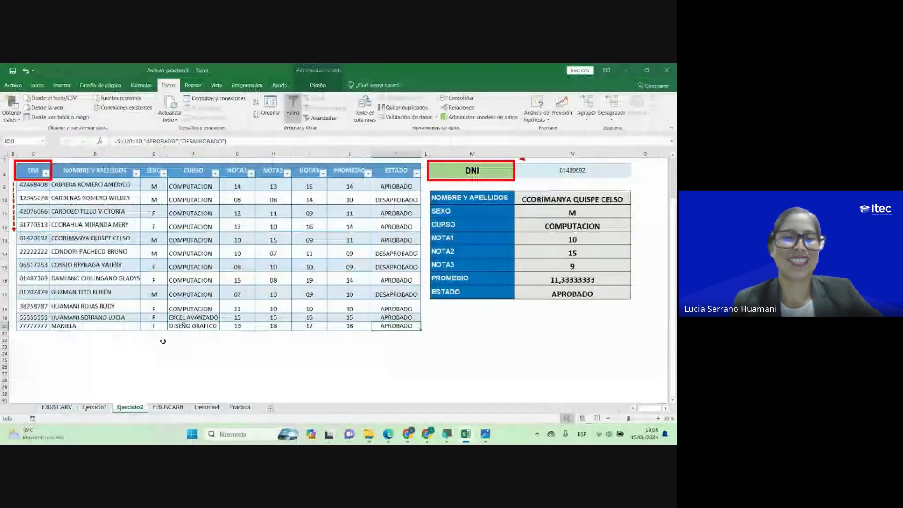
Pick the newly added student's DNI from the N8 lookup dropdown list.
click(39, 324)
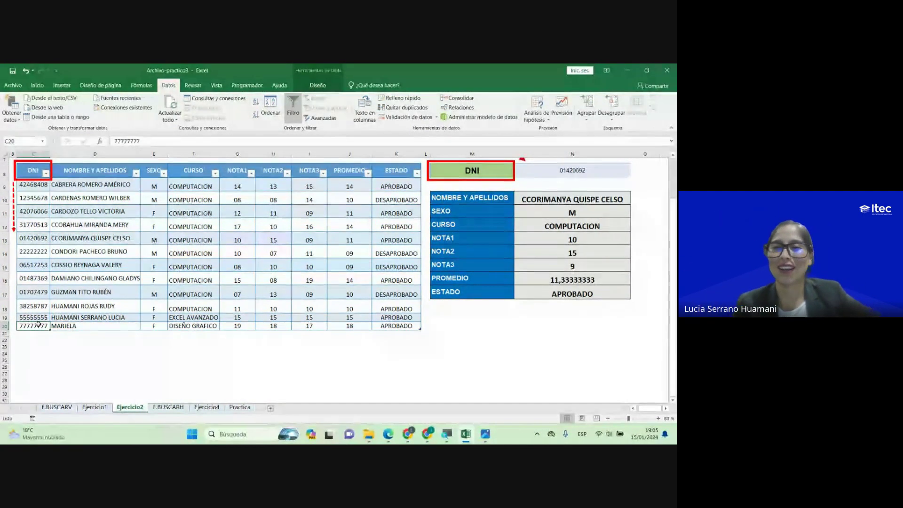
click(595, 171)
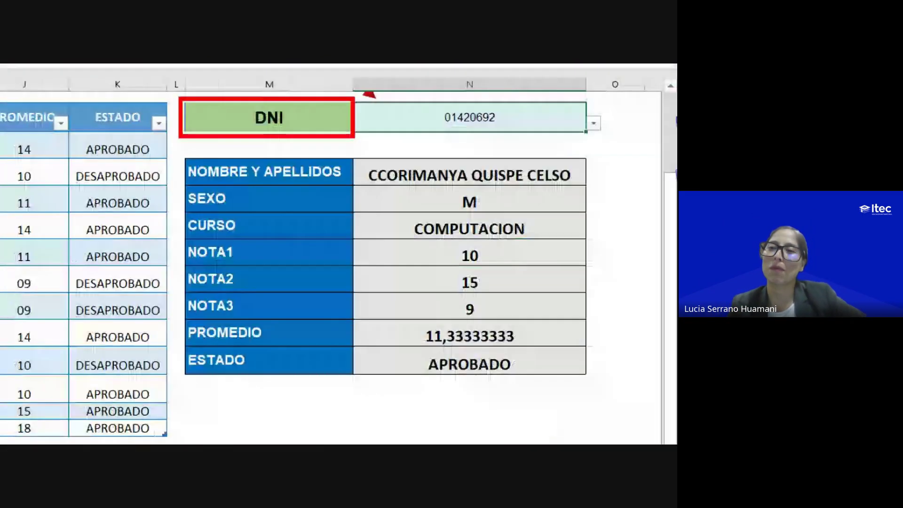
click(593, 123)
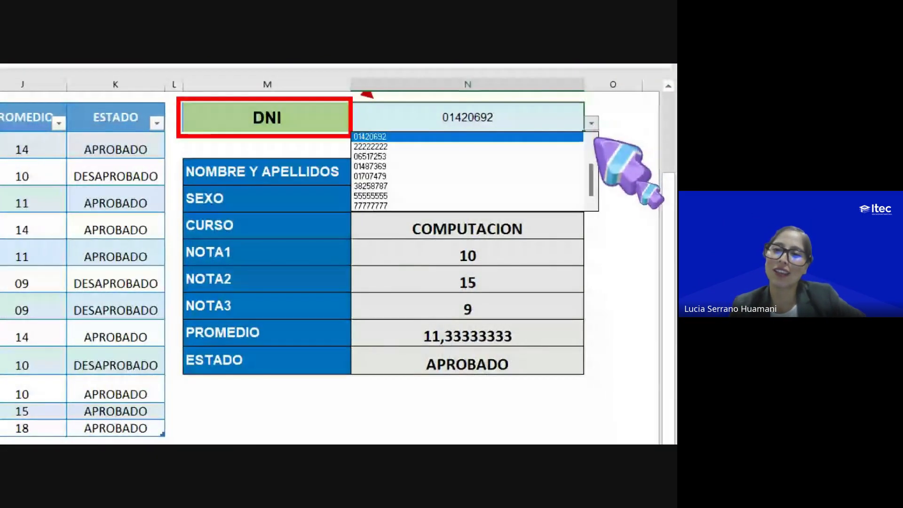
click(370, 206)
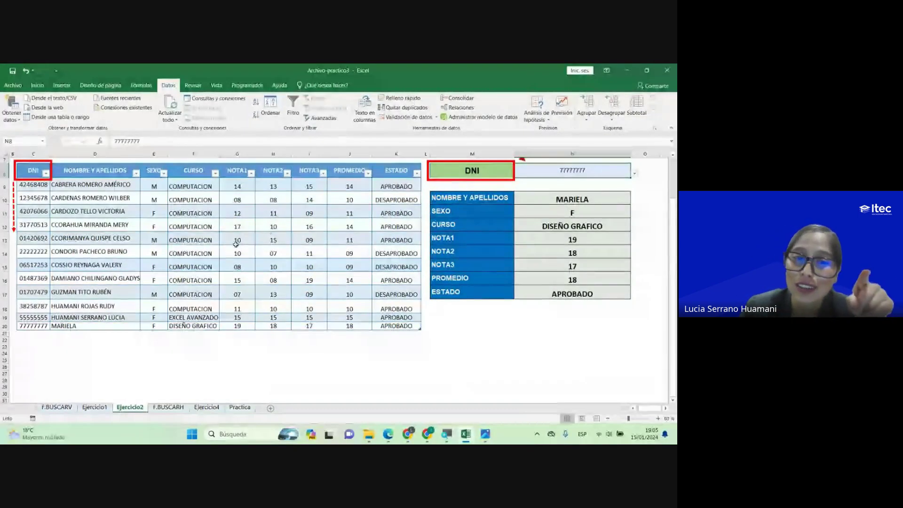
Inspect several NOTA grade cells and the lookup card, then move to the F.BUSCARH sheet.
click(228, 248)
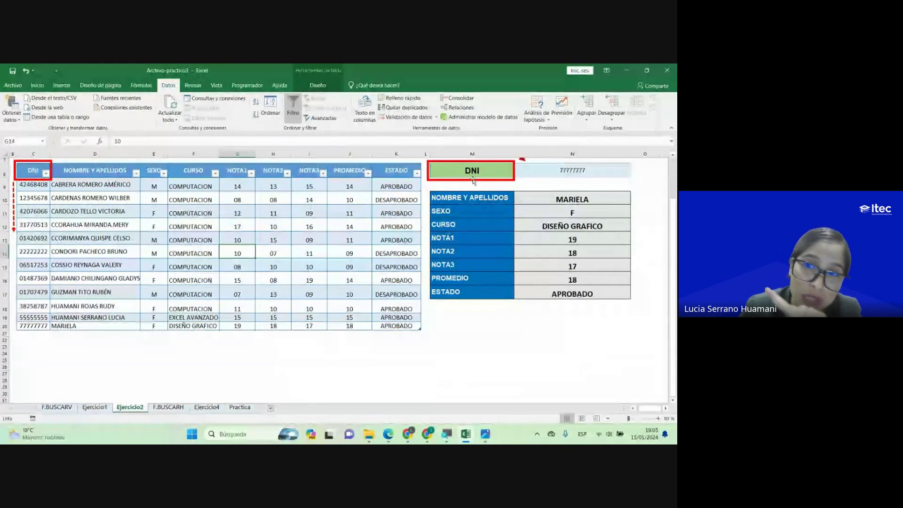
click(547, 176)
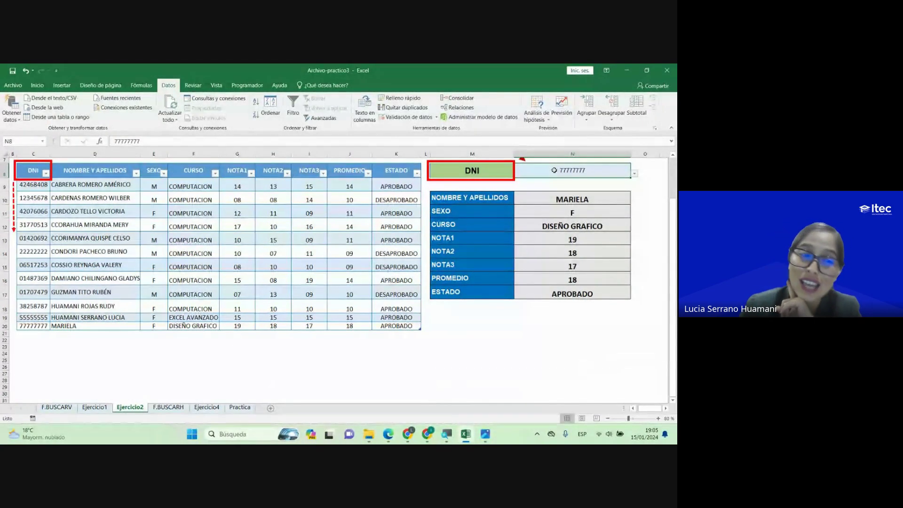
click(230, 265)
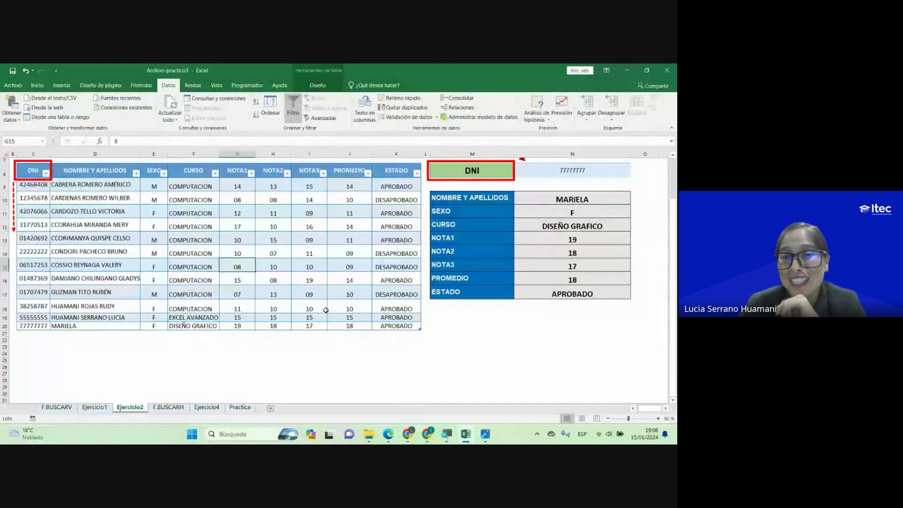
click(283, 223)
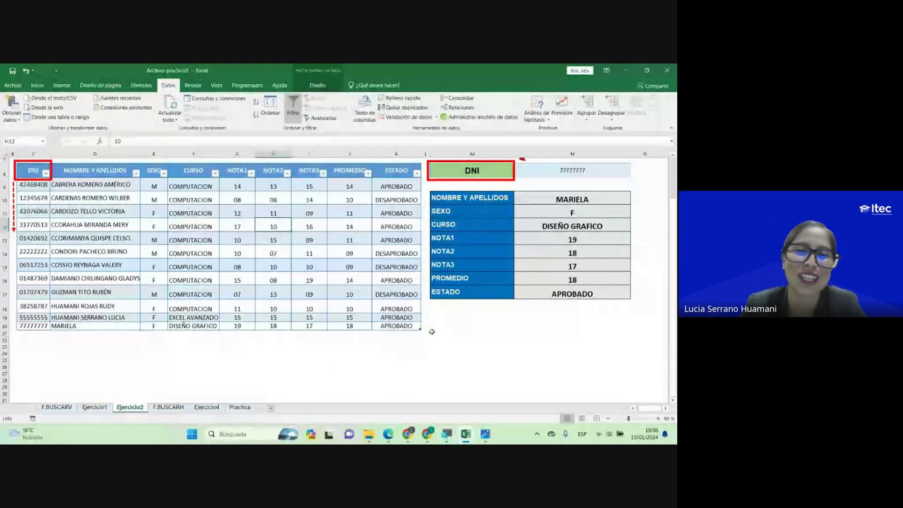
scroll(432, 331, up, 1)
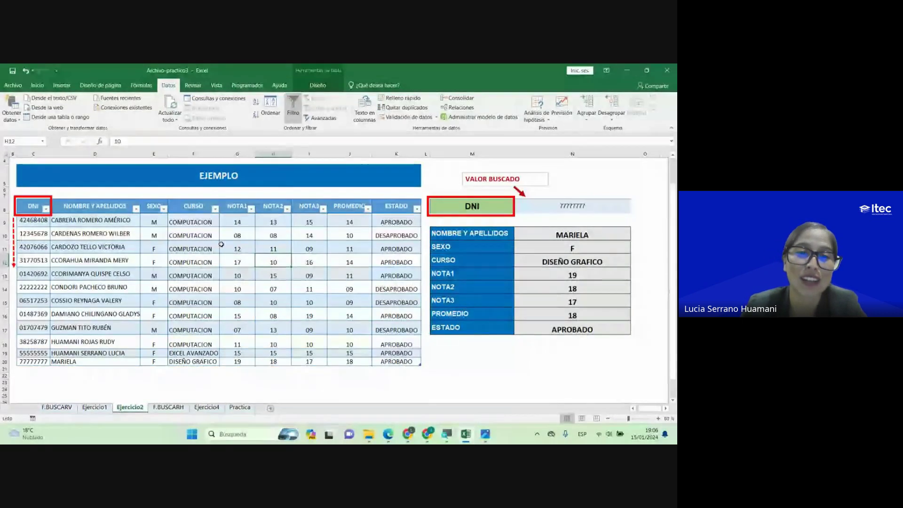
click(265, 246)
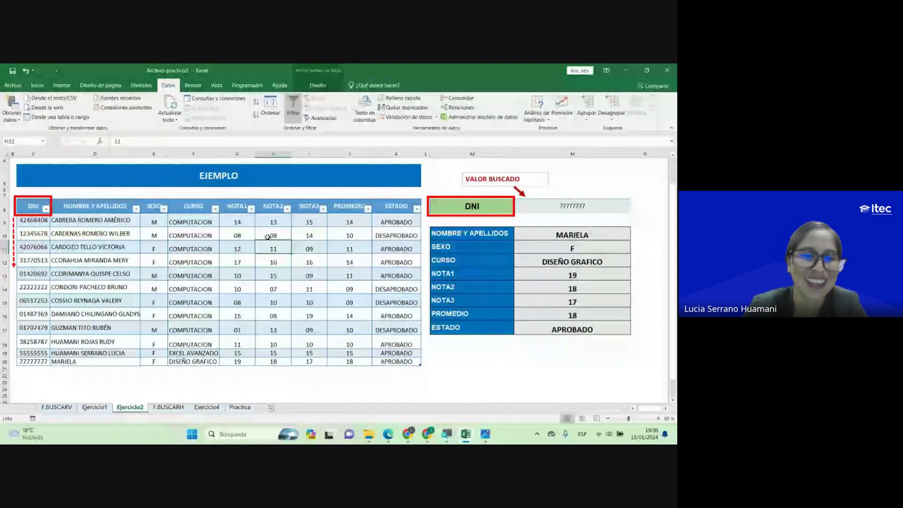
click(168, 407)
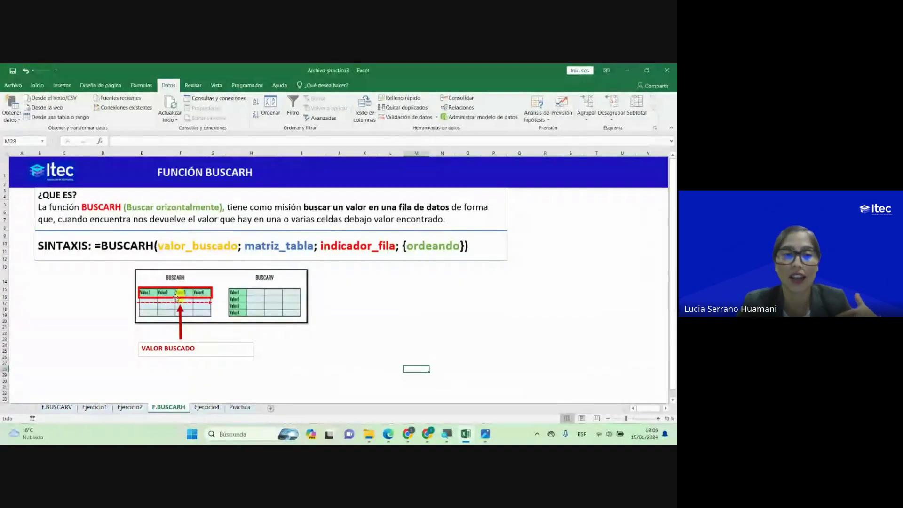
Select the BUSCARH description text, then return to Ejercicio2's DNI input cell N8.
click(162, 208)
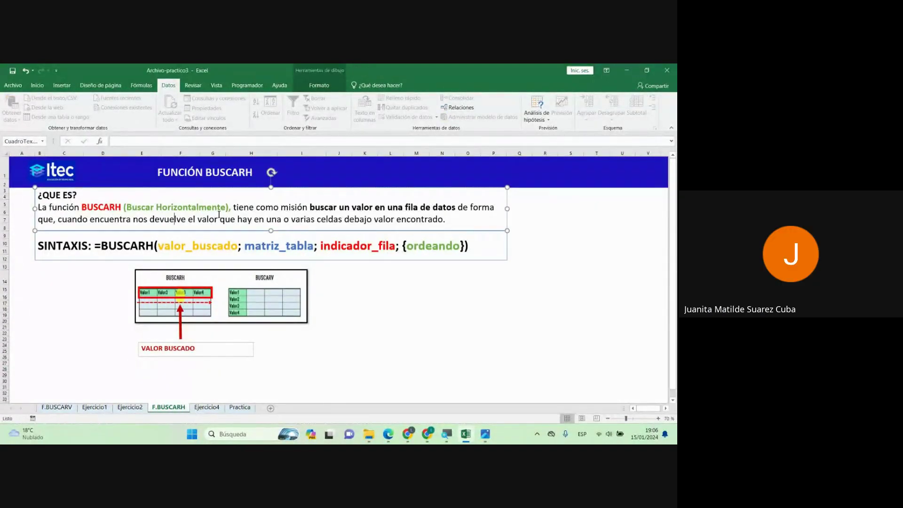
click(130, 407)
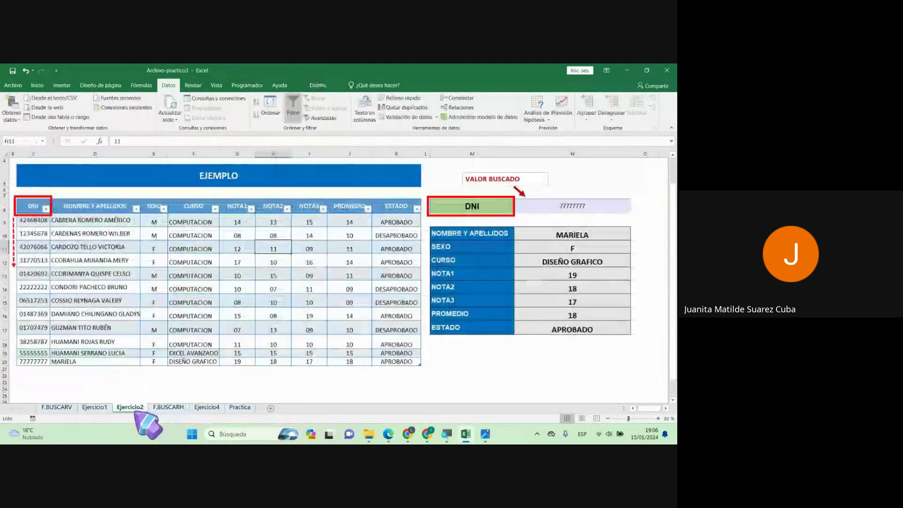
click(574, 206)
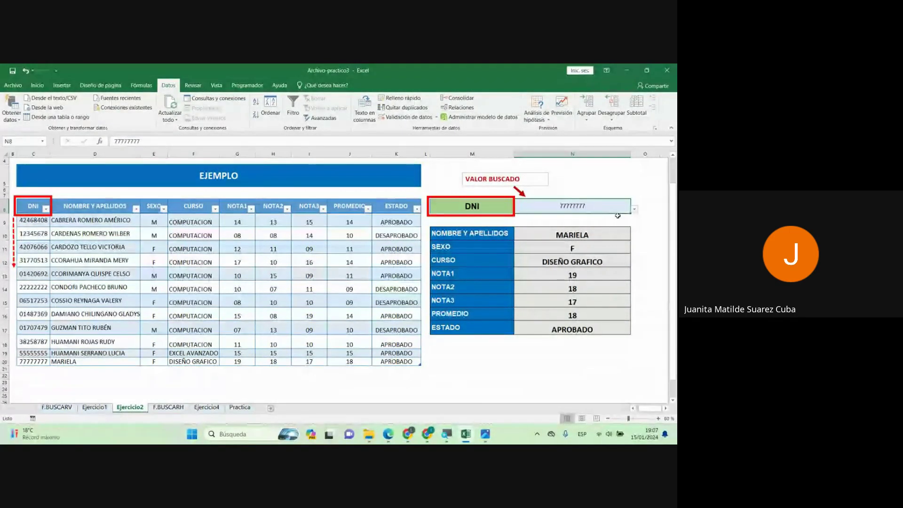
Inspect the BUSCARV name formula and highlight the eight lookup result cells of the card.
click(601, 240)
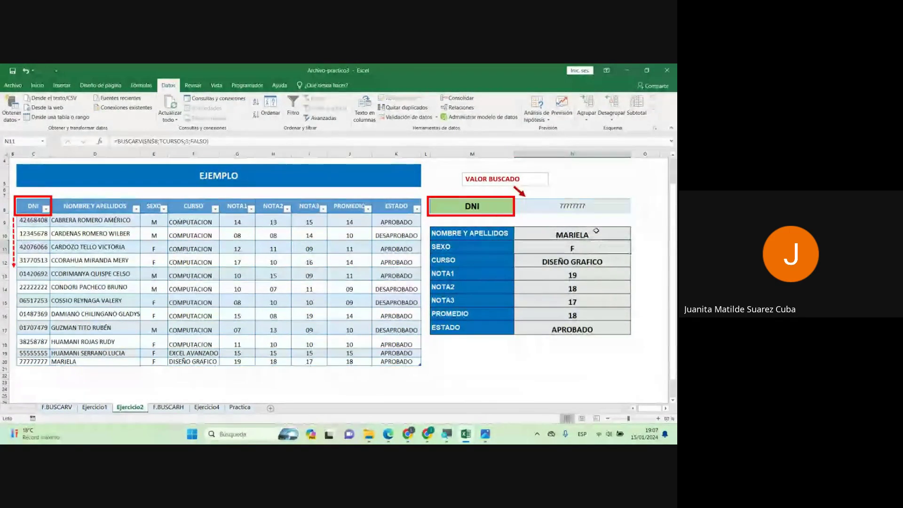
click(599, 206)
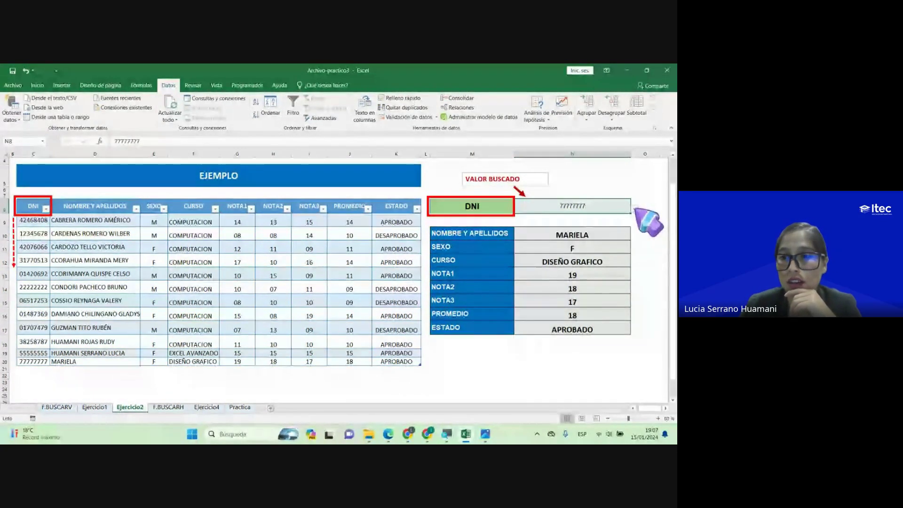
drag(604, 234, 604, 329)
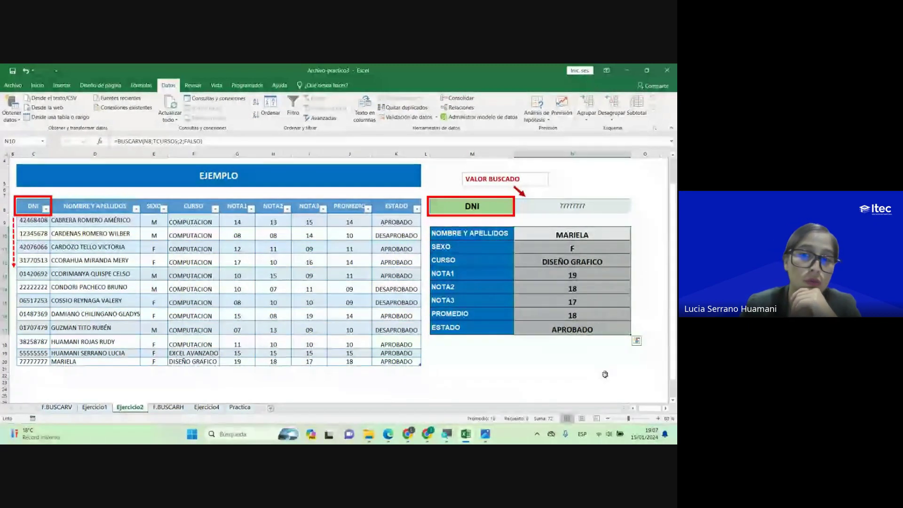
click(572, 376)
drag(575, 235, 575, 331)
click(611, 207)
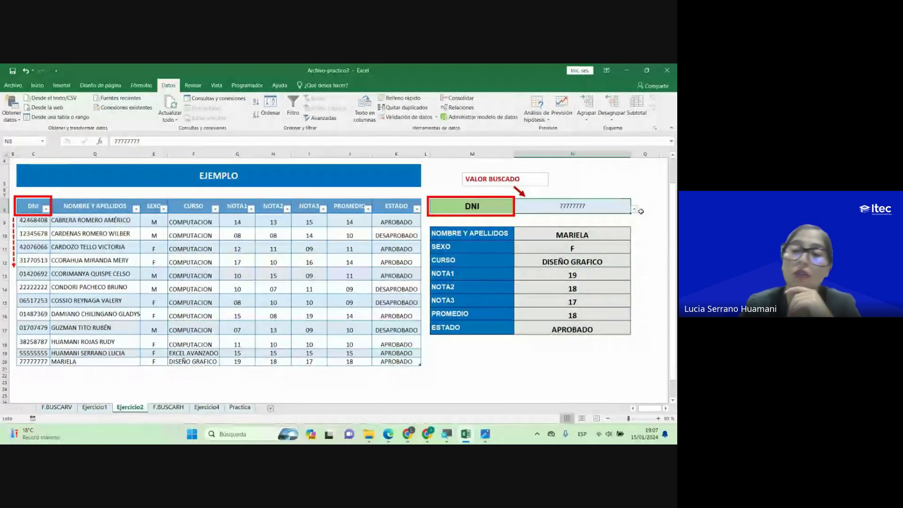
click(610, 215)
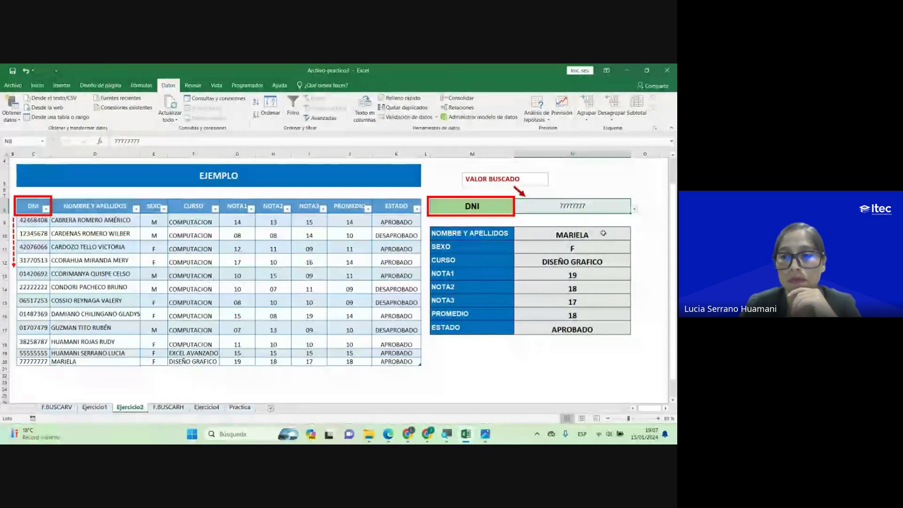
click(603, 234)
drag(602, 235, 605, 332)
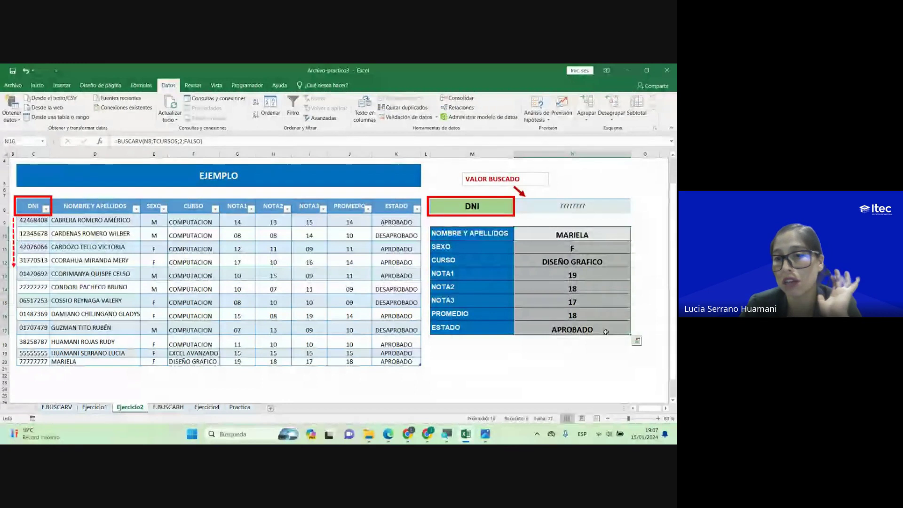
click(587, 207)
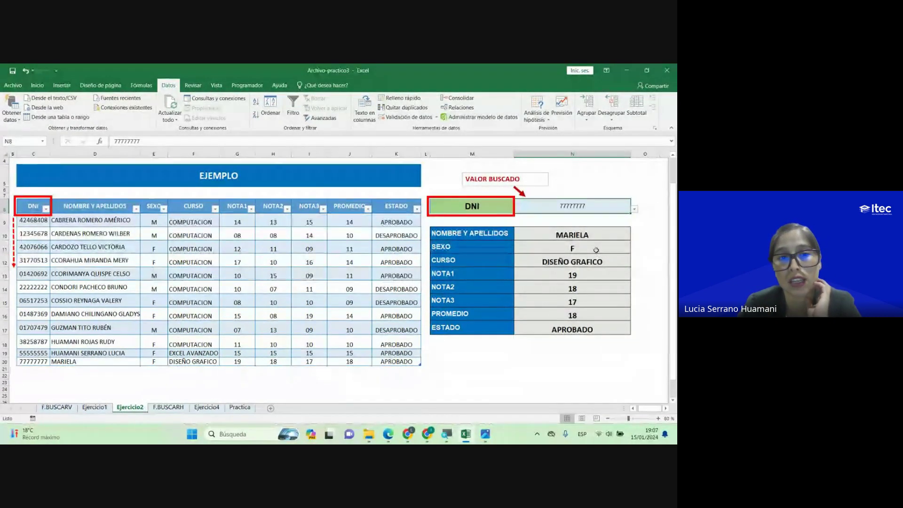
Compare the table's DNI column with the results and examine the formula's N8 reference, leaving it unchanged.
click(635, 209)
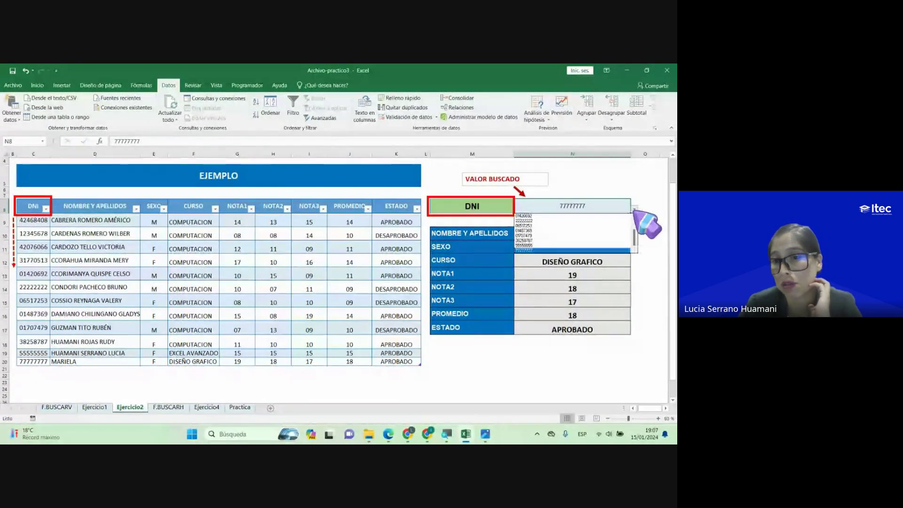
key(Return)
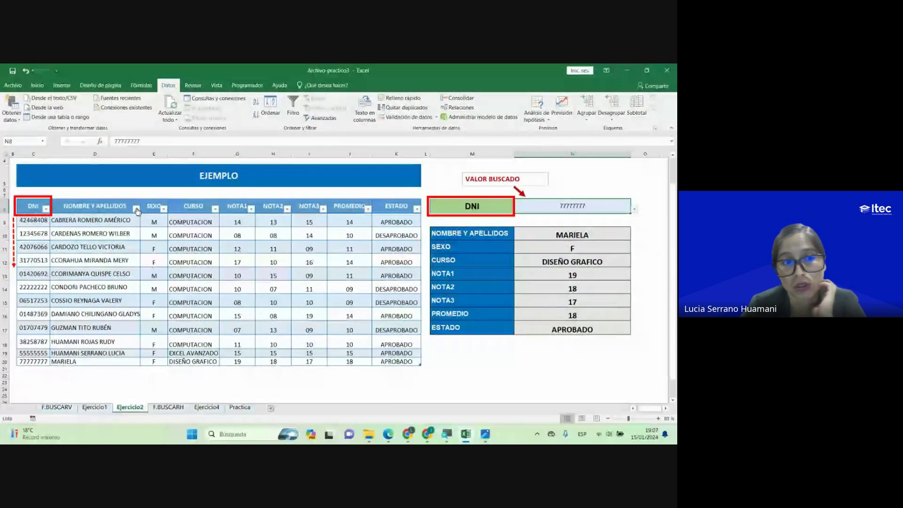
drag(33, 221, 41, 352)
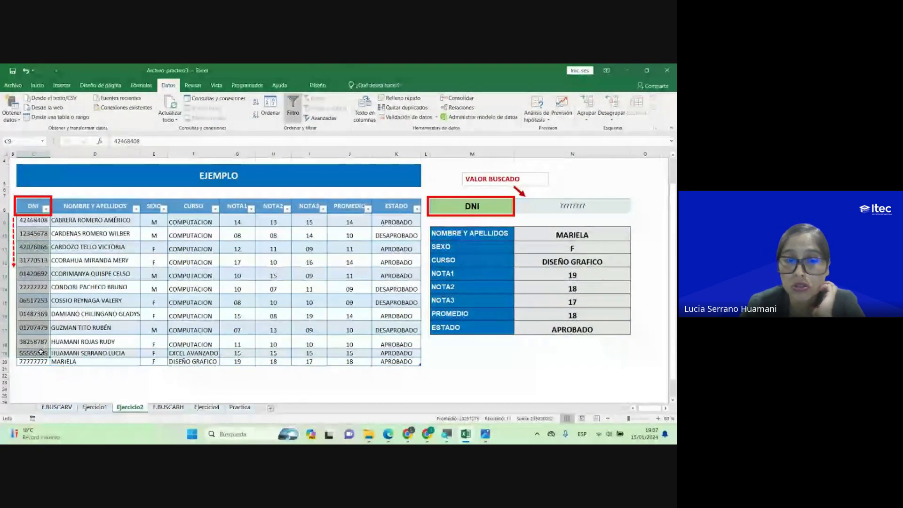
drag(584, 235, 585, 330)
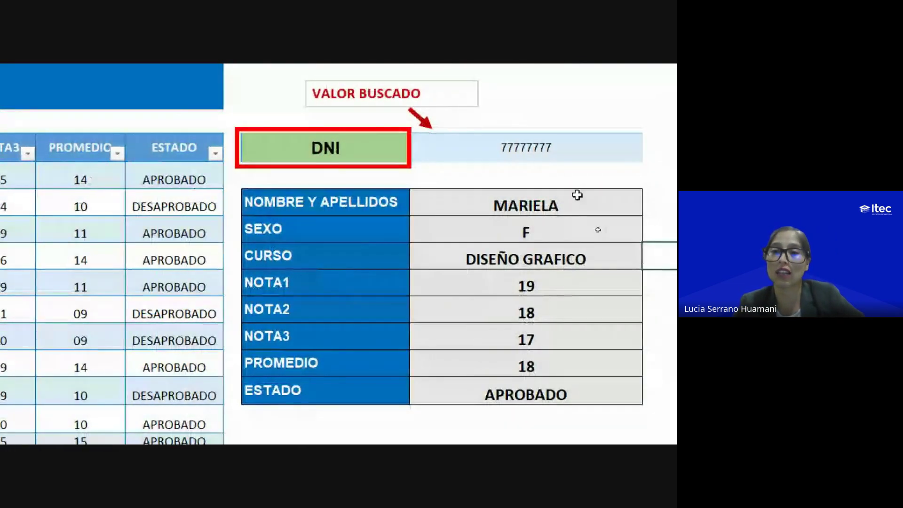
double_click(600, 216)
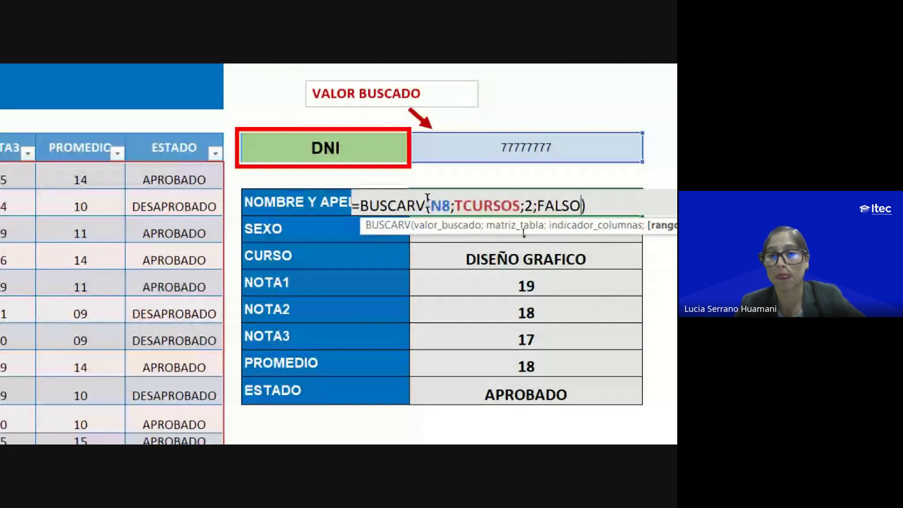
click(443, 205)
drag(450, 206, 432, 205)
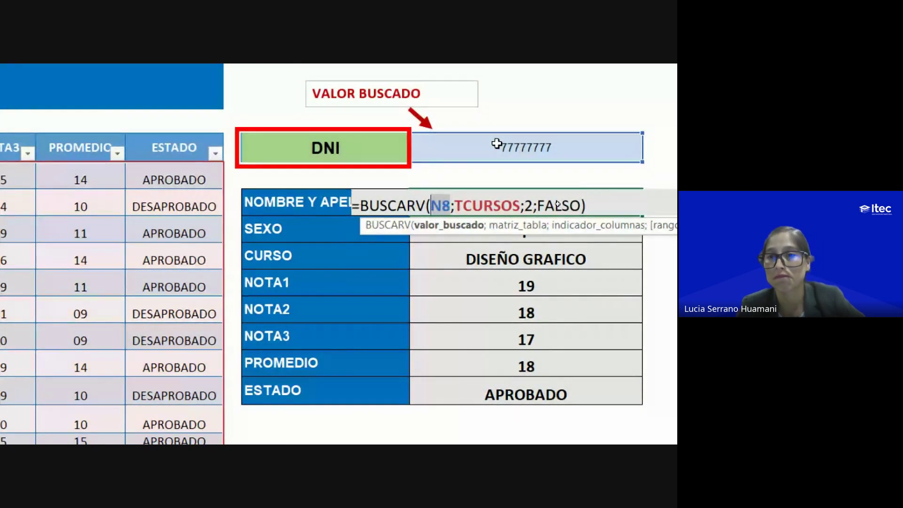
key(Return)
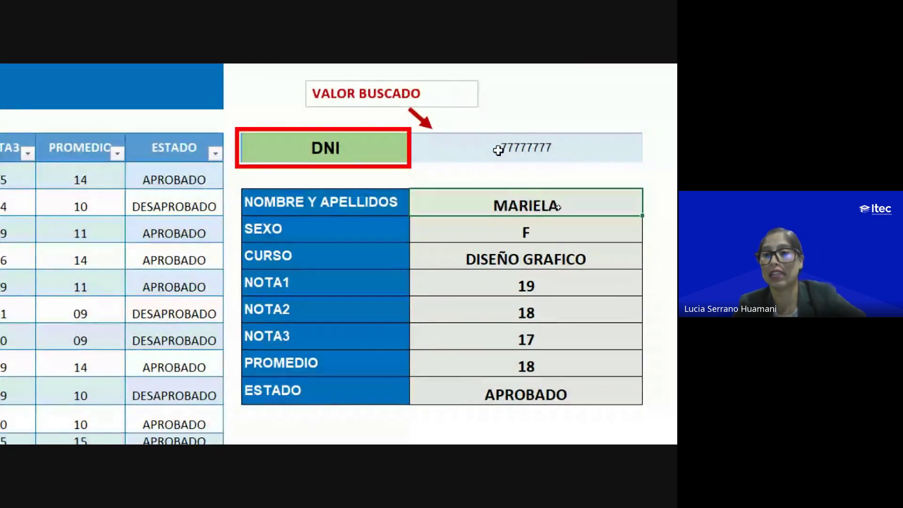
Pick several DNIs from N8 until a COMPUTACION student averaging 9,666666667, DESAPROBADO, shows.
click(591, 153)
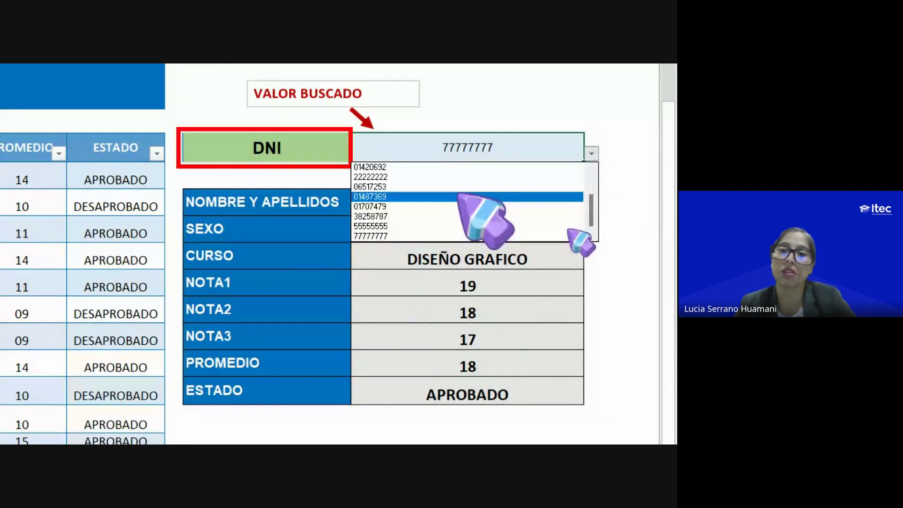
click(461, 196)
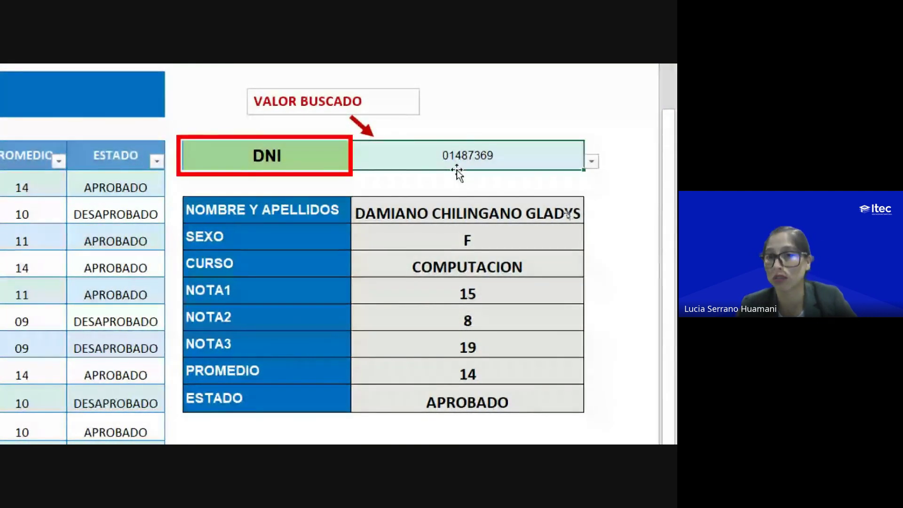
click(591, 161)
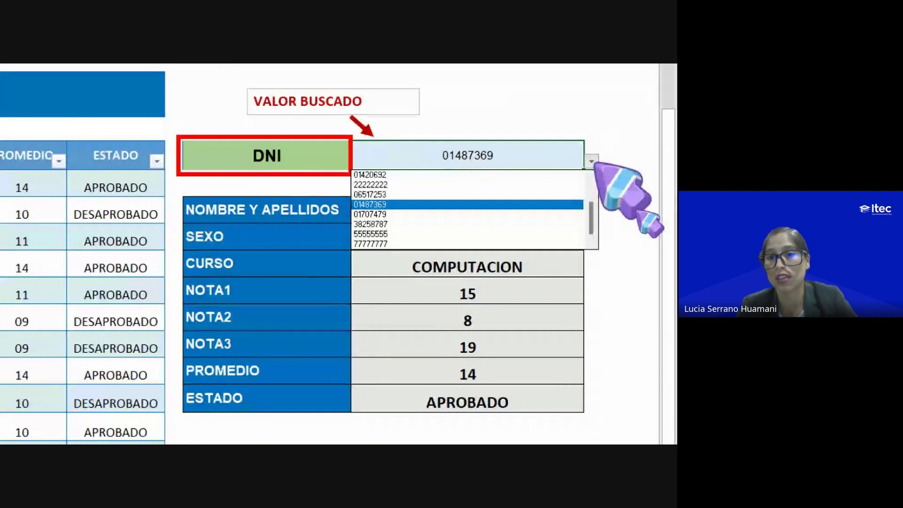
click(424, 184)
click(591, 162)
click(470, 216)
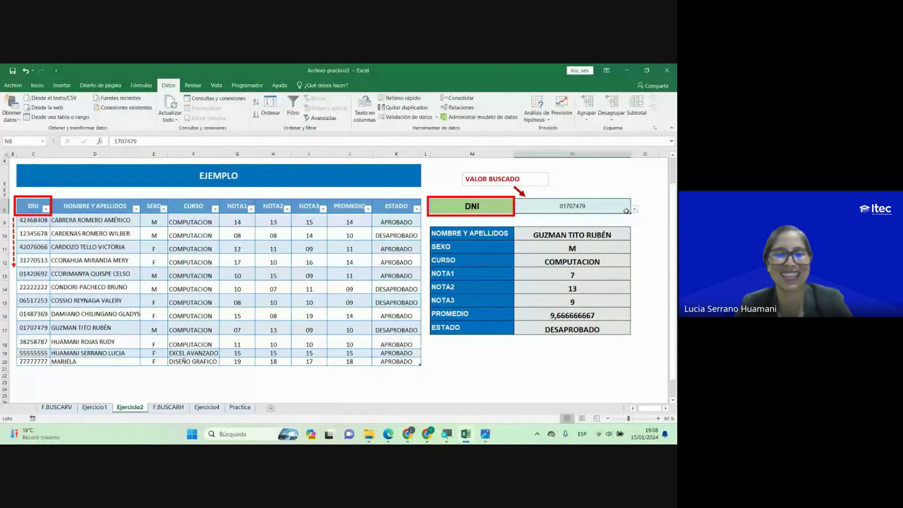
click(168, 408)
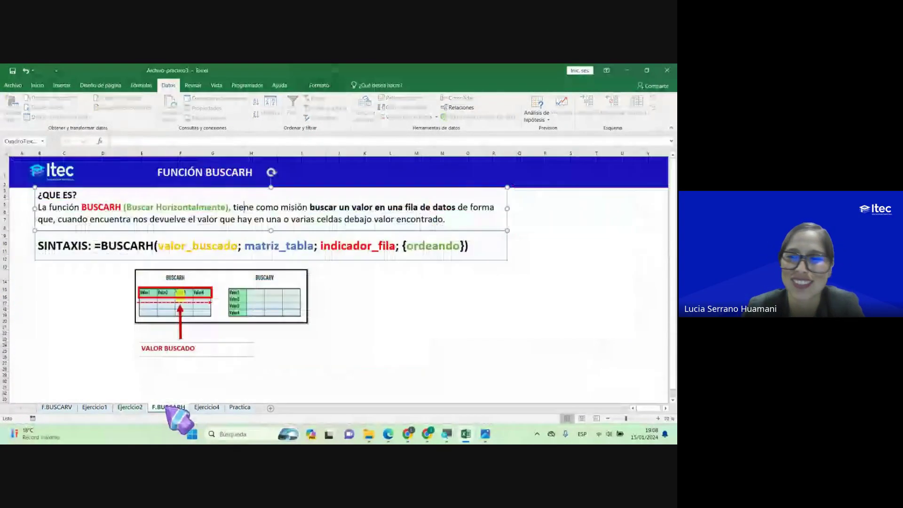
click(393, 322)
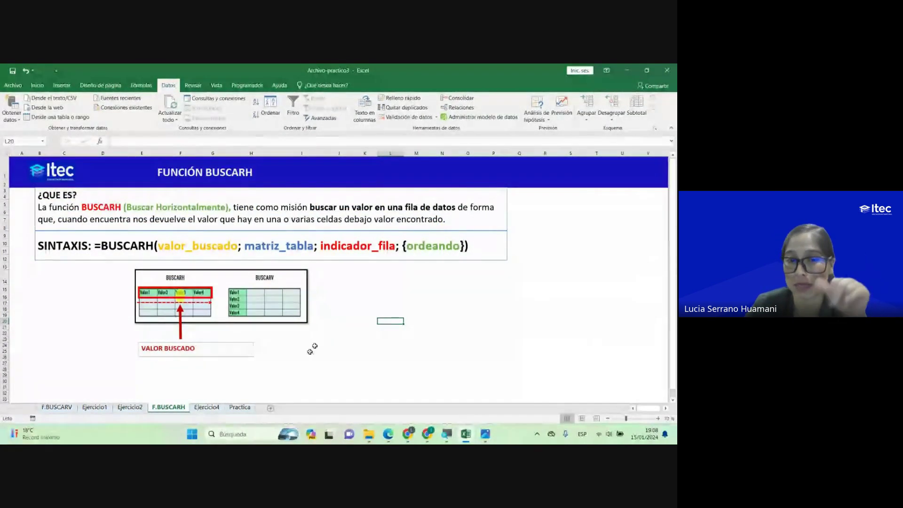
click(130, 408)
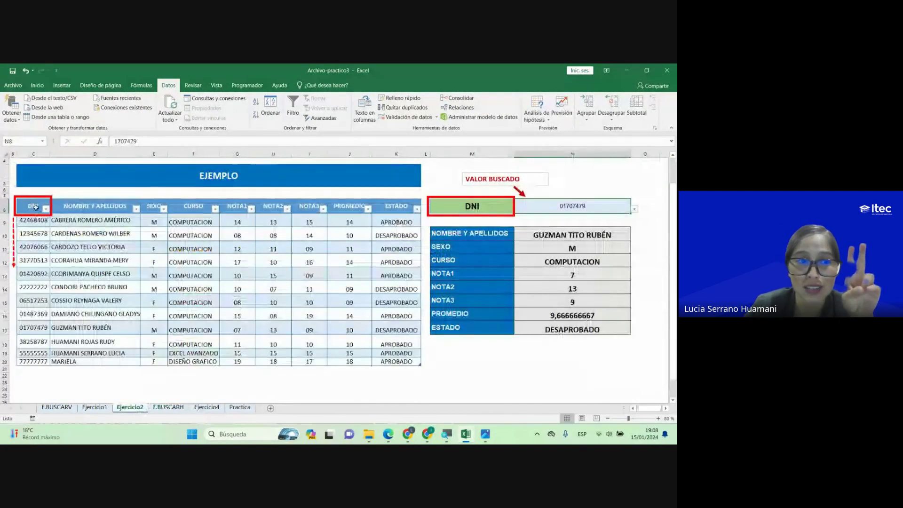
drag(36, 207, 418, 360)
click(309, 275)
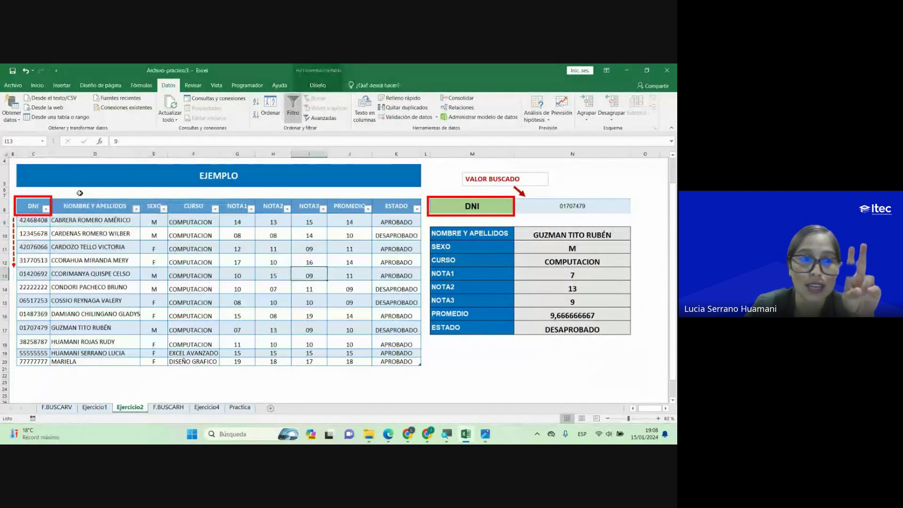
drag(35, 206, 373, 206)
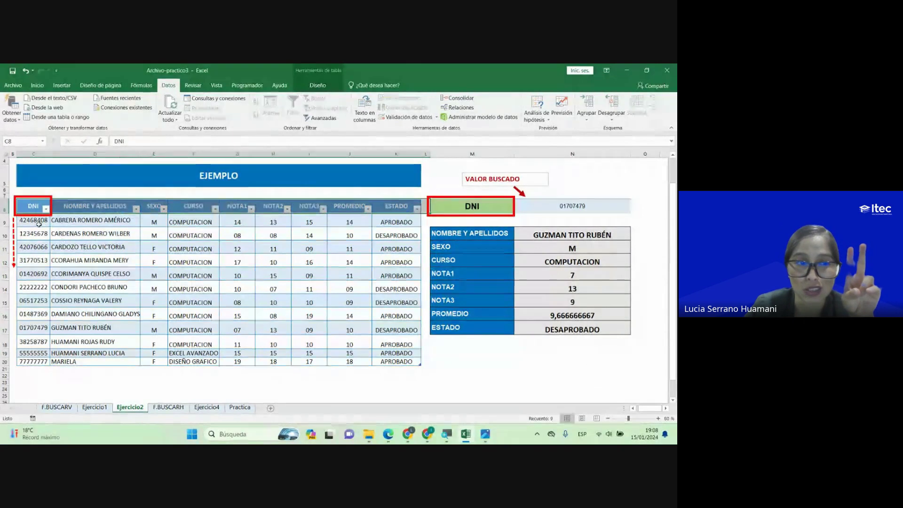
click(92, 222)
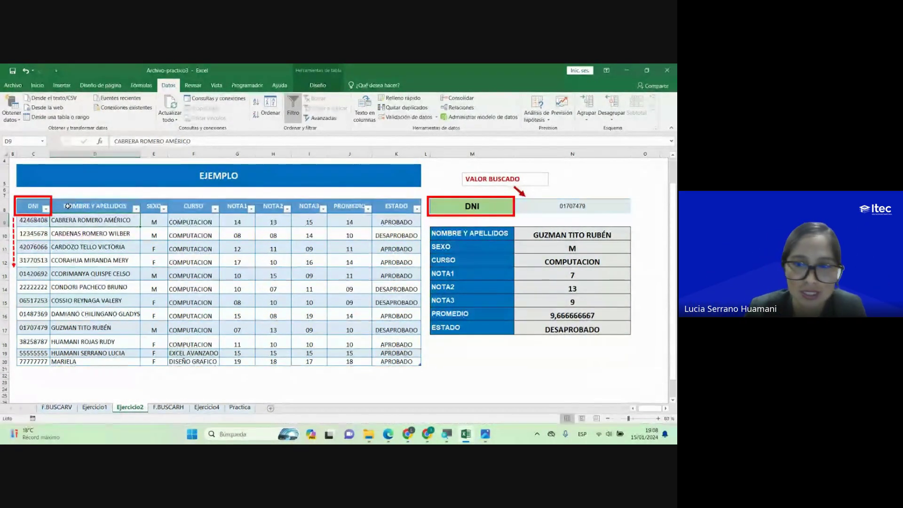
drag(34, 210, 382, 357)
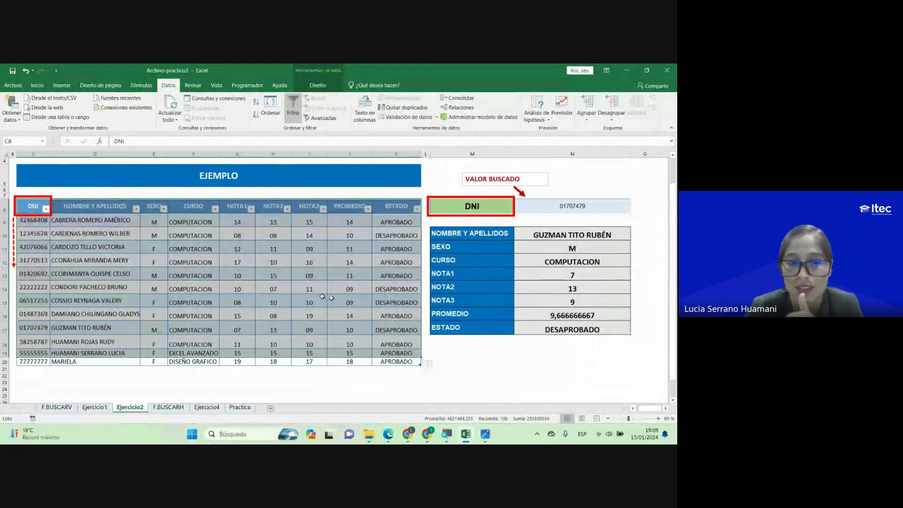
click(168, 407)
On Ejercicio4, point out the row labels and the DNI values running horizontally.
click(206, 407)
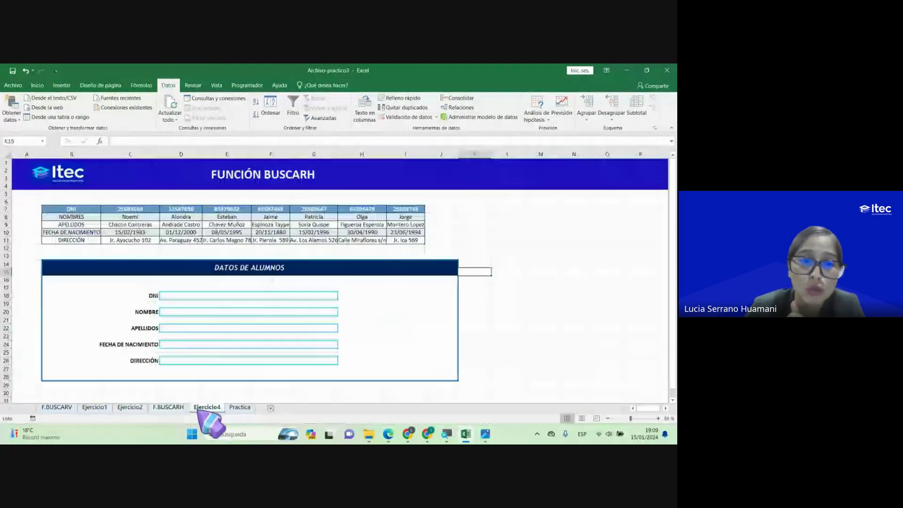
click(221, 238)
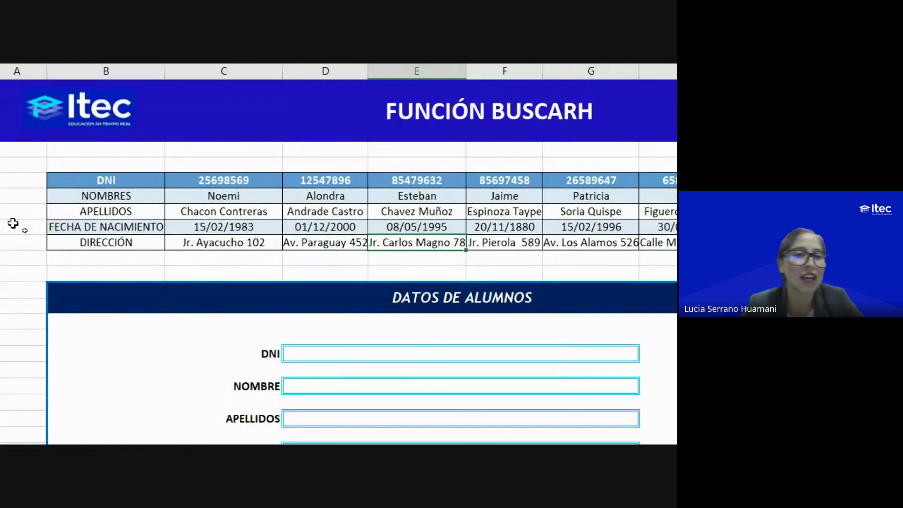
drag(141, 181, 516, 187)
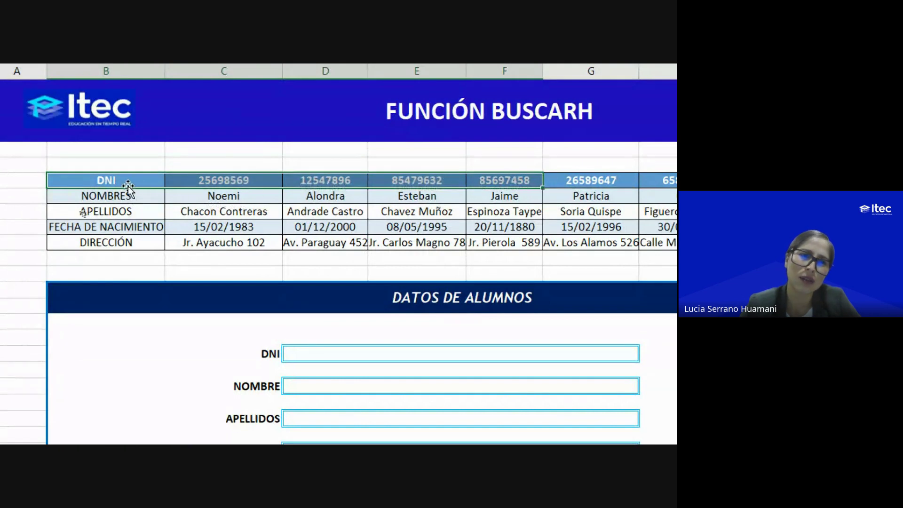
drag(128, 185, 121, 240)
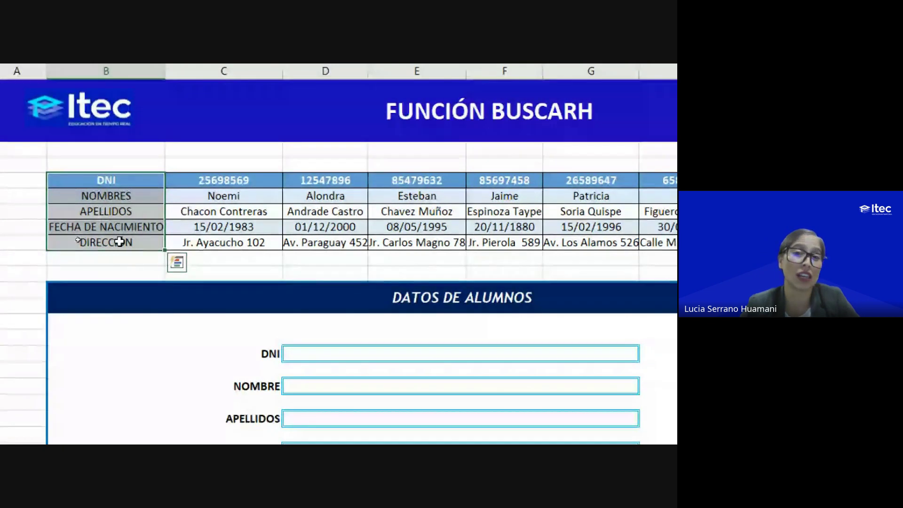
click(116, 182)
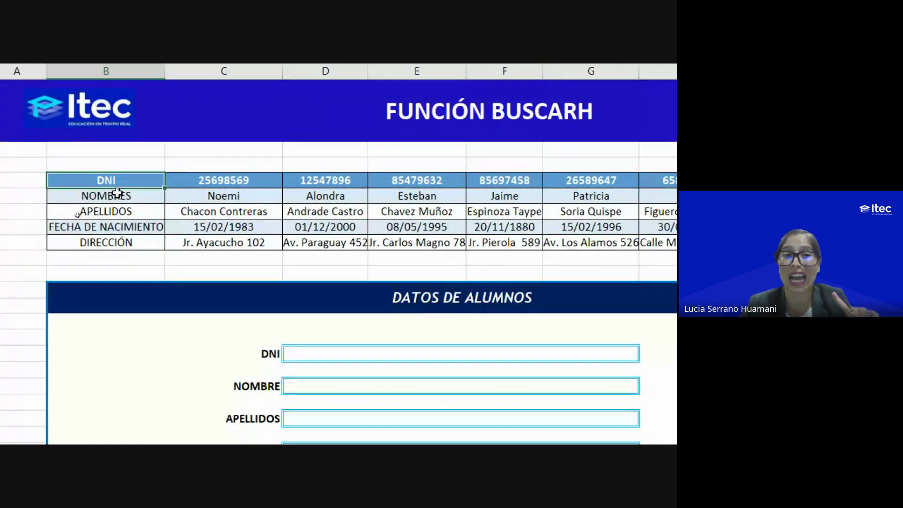
mouse_move(117, 193)
mouse_down()
mouse_move(118, 231)
mouse_move(117, 195)
mouse_up()
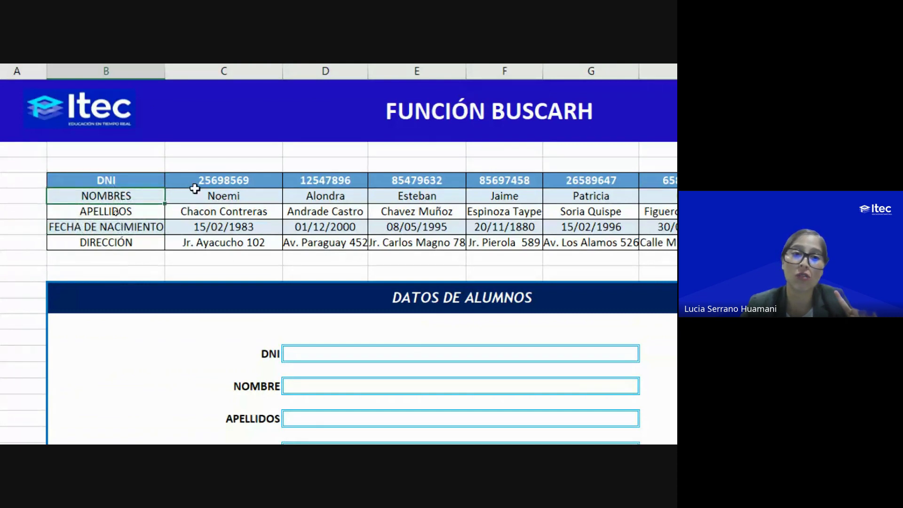
click(221, 182)
click(330, 182)
click(114, 177)
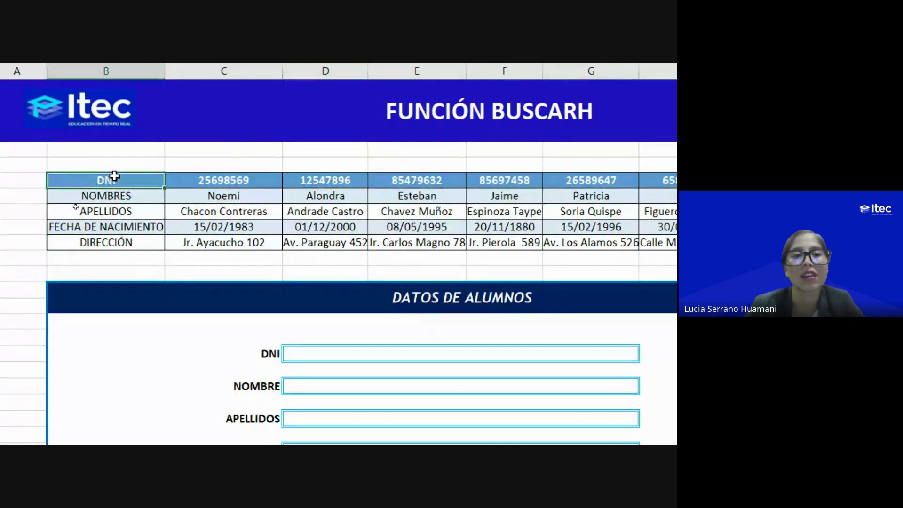
click(11, 181)
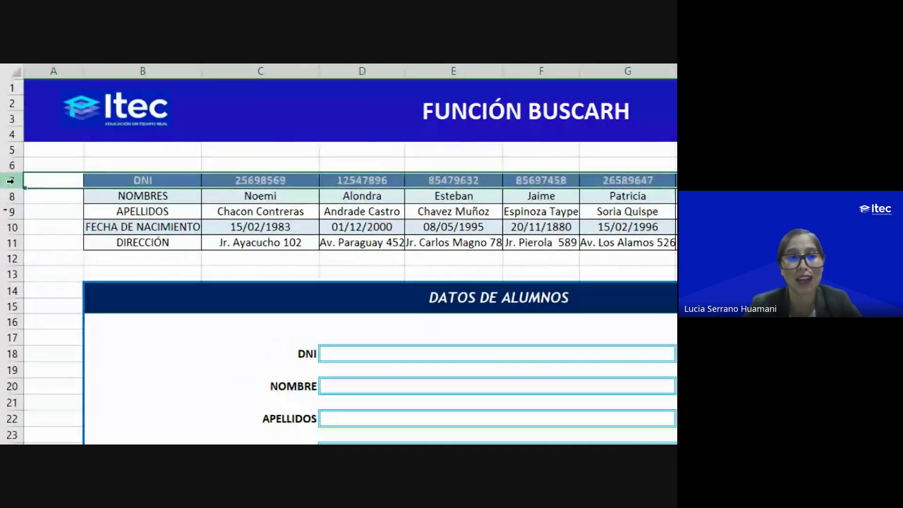
drag(238, 181, 361, 180)
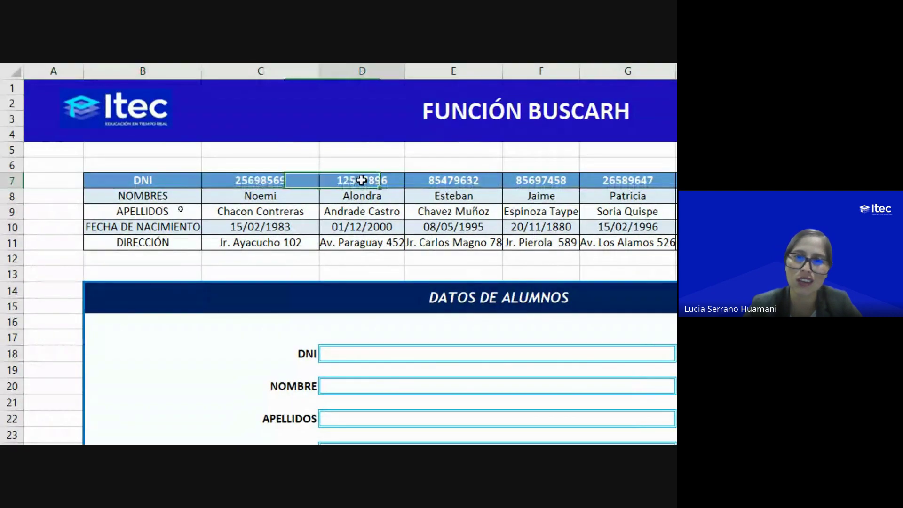
click(444, 180)
click(536, 180)
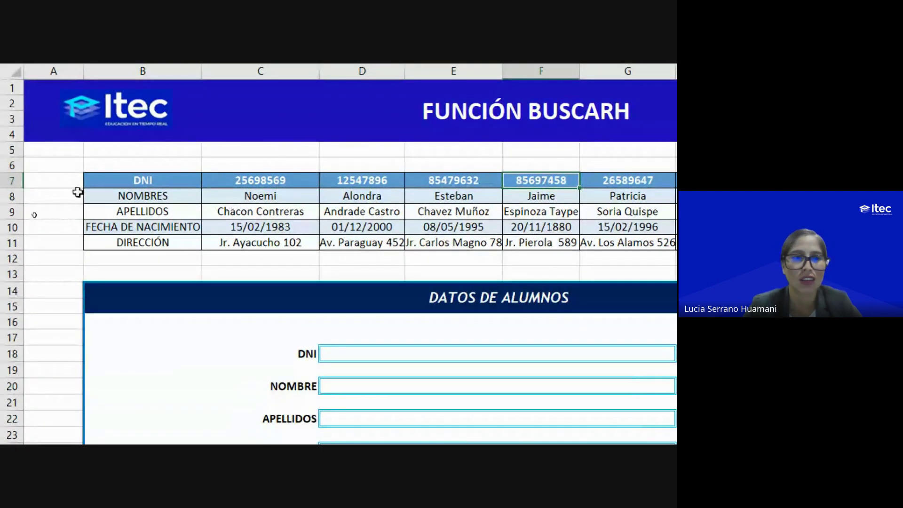
Walk through the NOMBRES, APELLIDOS and FECHA DE NACIMIENTO rows value by value.
click(4, 197)
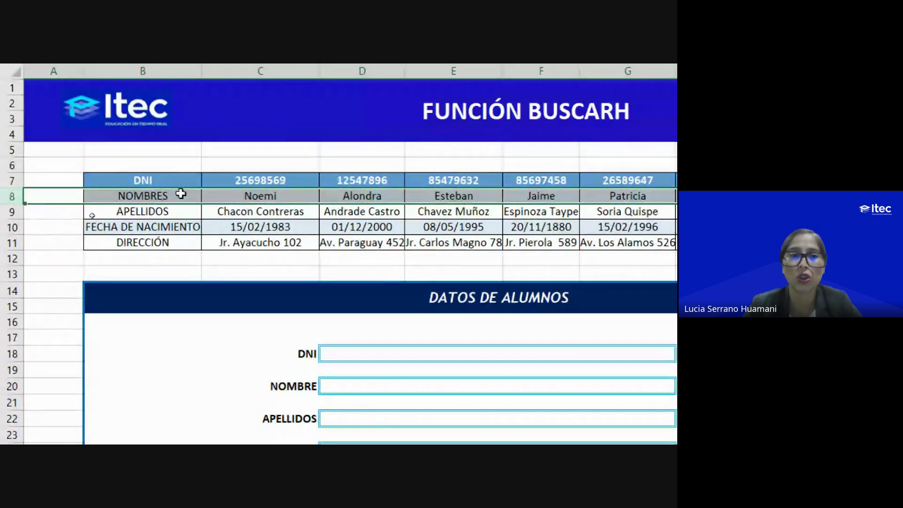
click(266, 193)
click(390, 195)
click(415, 195)
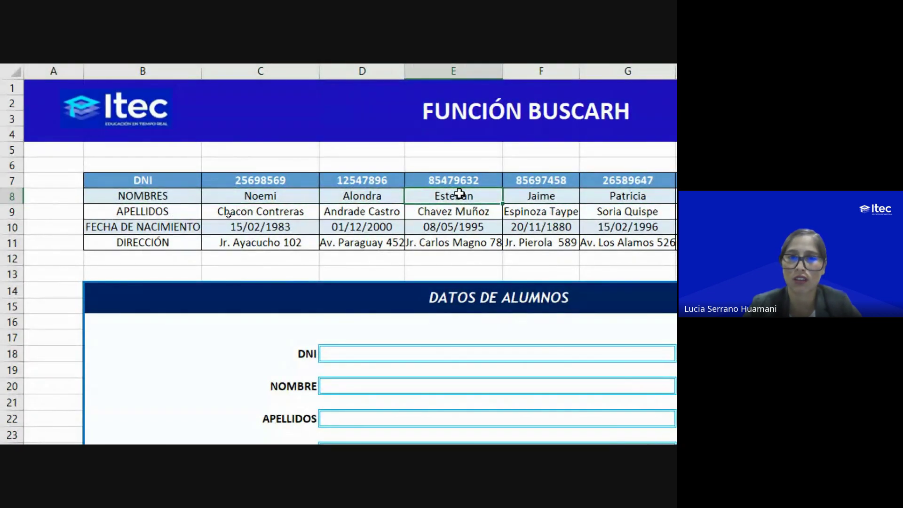
click(11, 211)
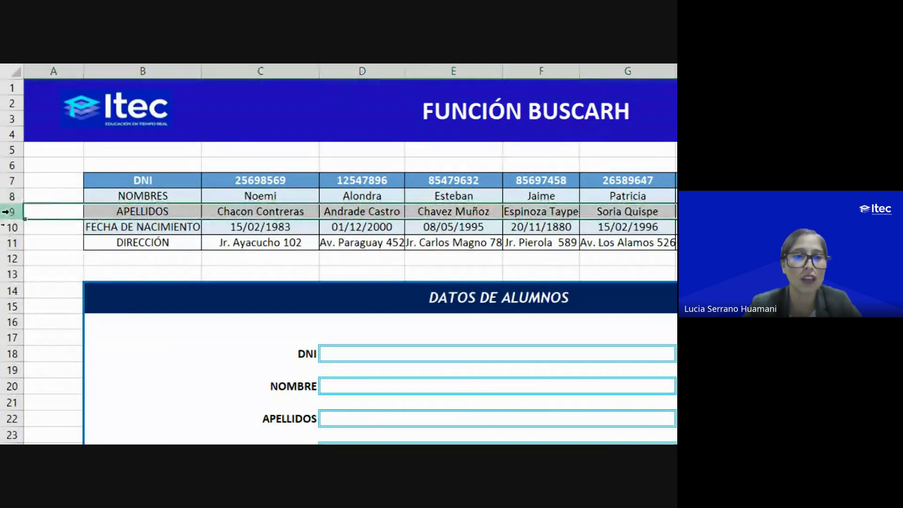
click(274, 211)
click(355, 210)
click(447, 212)
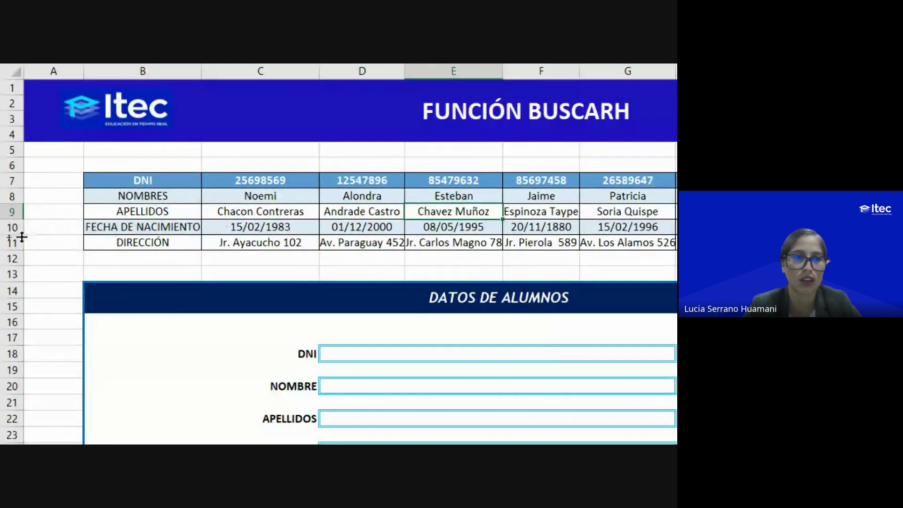
click(7, 228)
click(268, 227)
click(378, 226)
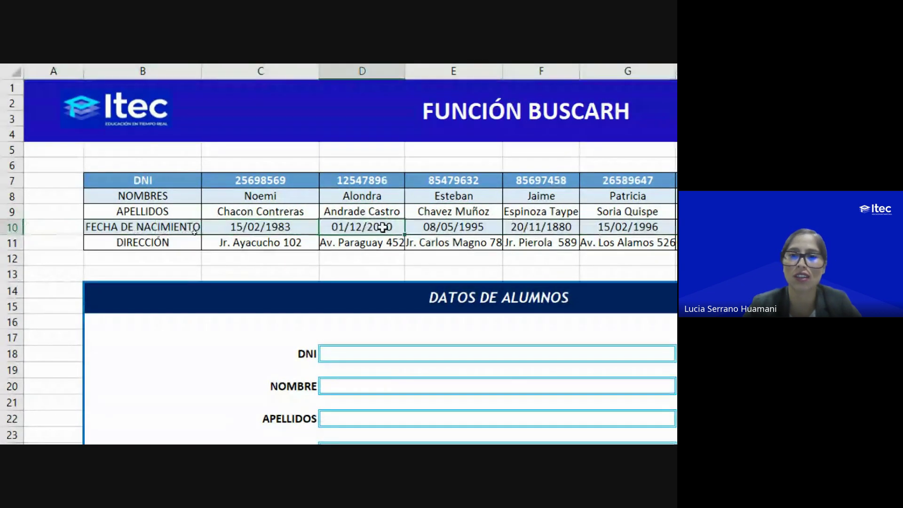
click(458, 227)
Walk through the DIRECCIÓN row addresses and highlight the DNI and NOMBRES labels.
click(9, 243)
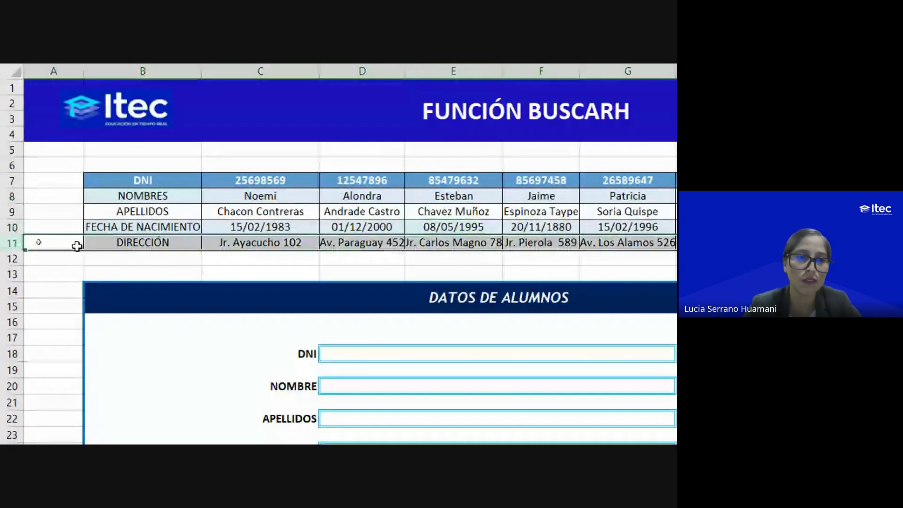
click(155, 242)
click(293, 243)
click(369, 242)
click(453, 243)
click(561, 245)
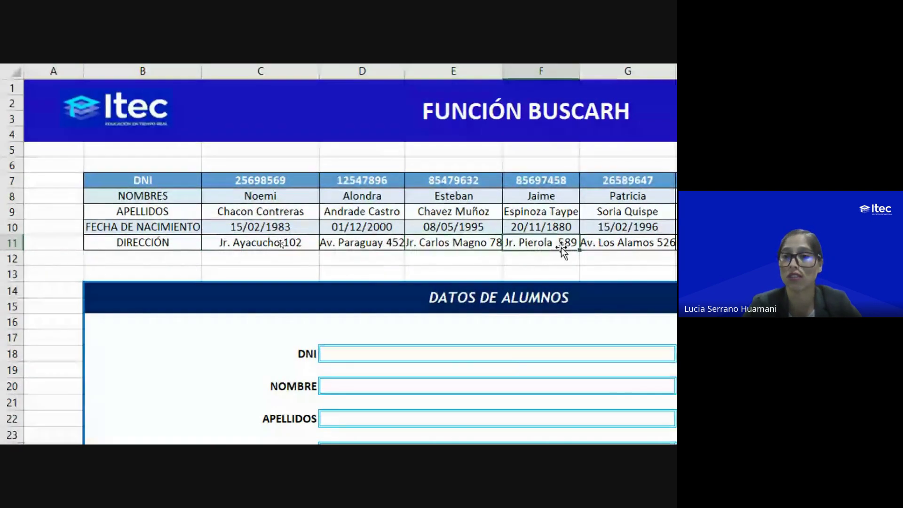
drag(156, 180, 164, 240)
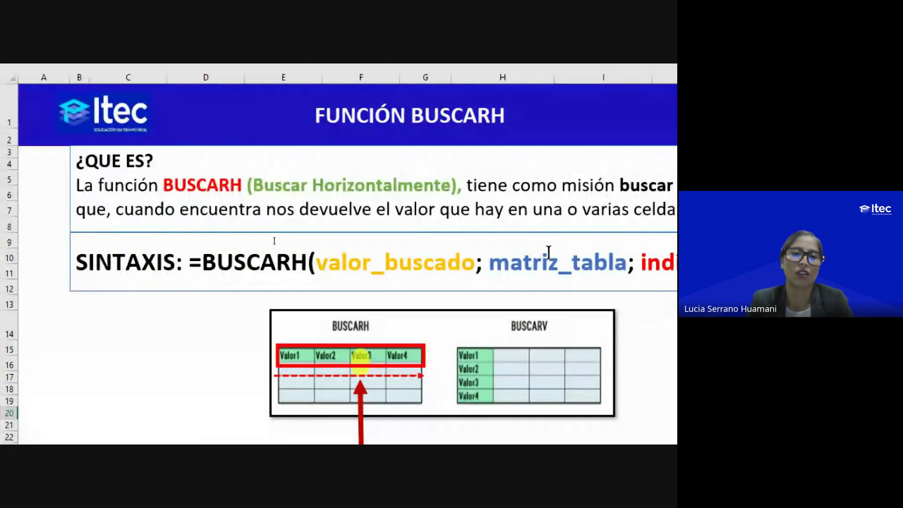
Reveal the full =BUSCARH(valor_buscado; matriz_tabla; indicador_fila; {ordeando}) syntax line in the explanation.
scroll(548, 252, right, 5)
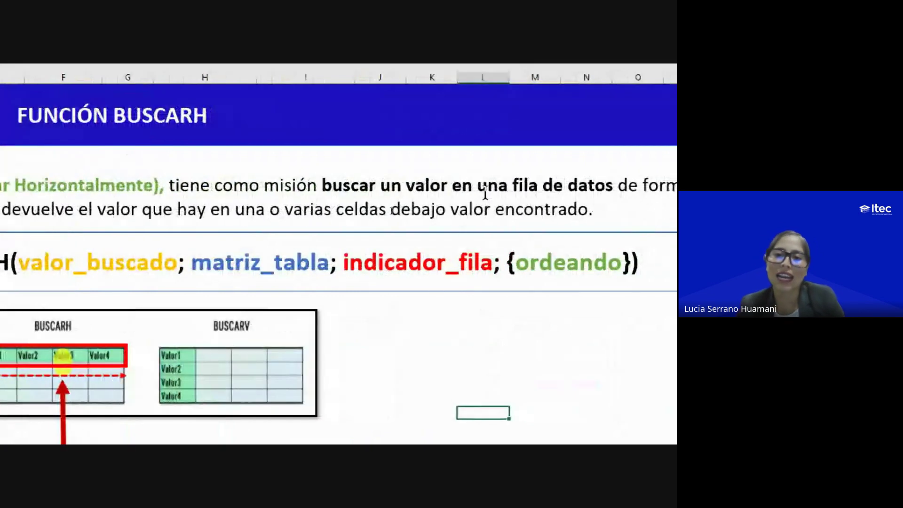
click(415, 184)
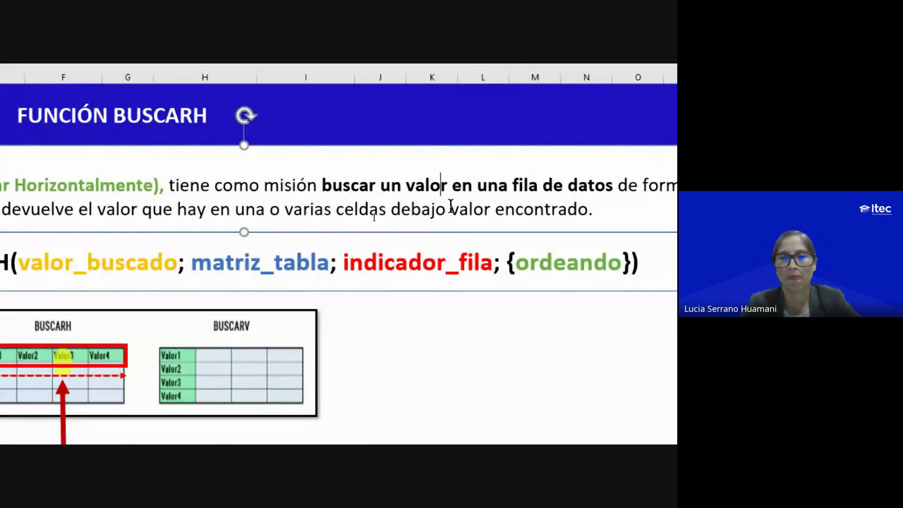
scroll(465, 216, right, 2)
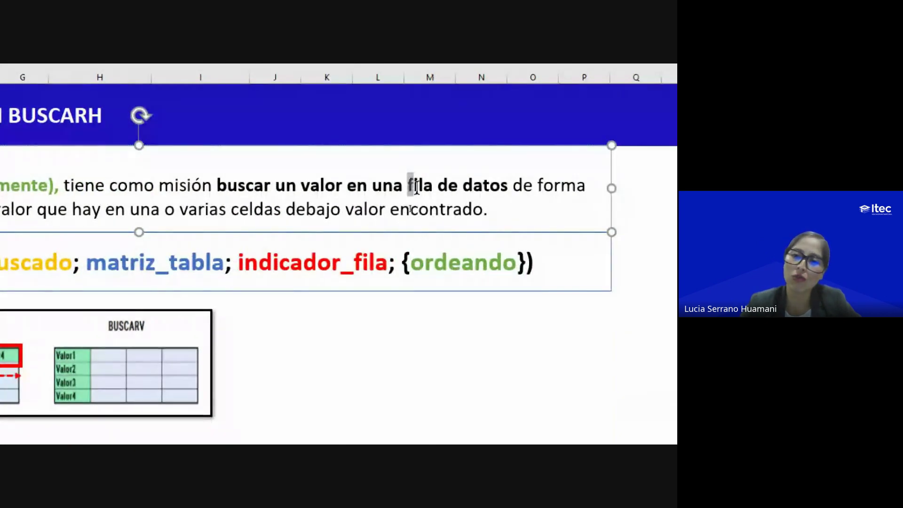
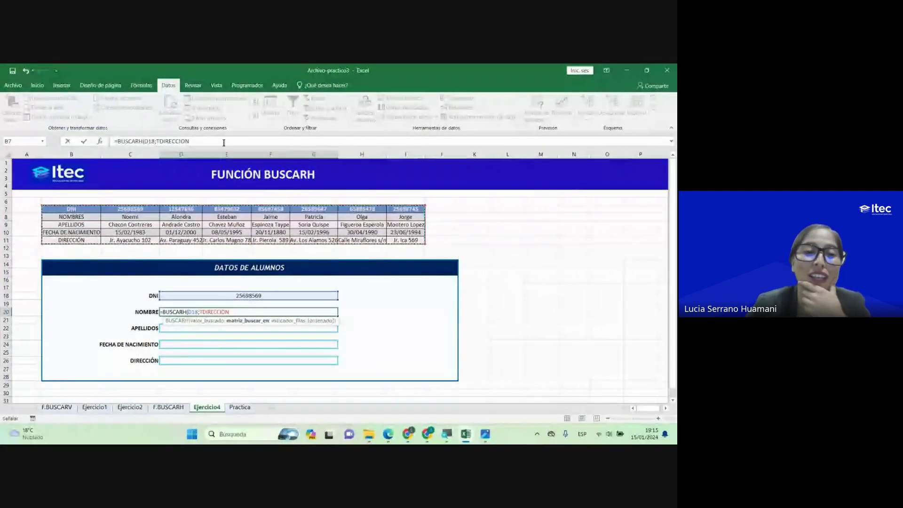
Cancel the unfinished lookup formula and select the student table from DNI through DIRECCIÓN.
key(Escape)
click(214, 224)
click(181, 232)
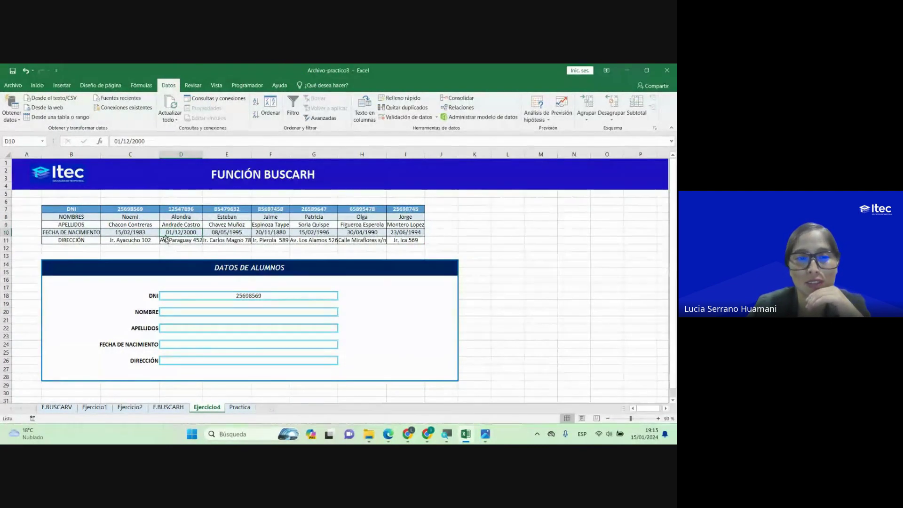
click(183, 226)
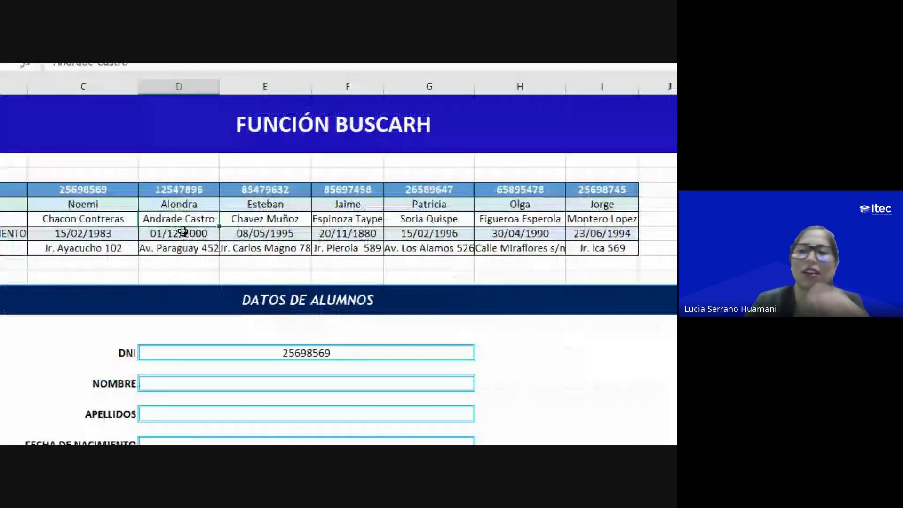
drag(69, 192, 673, 250)
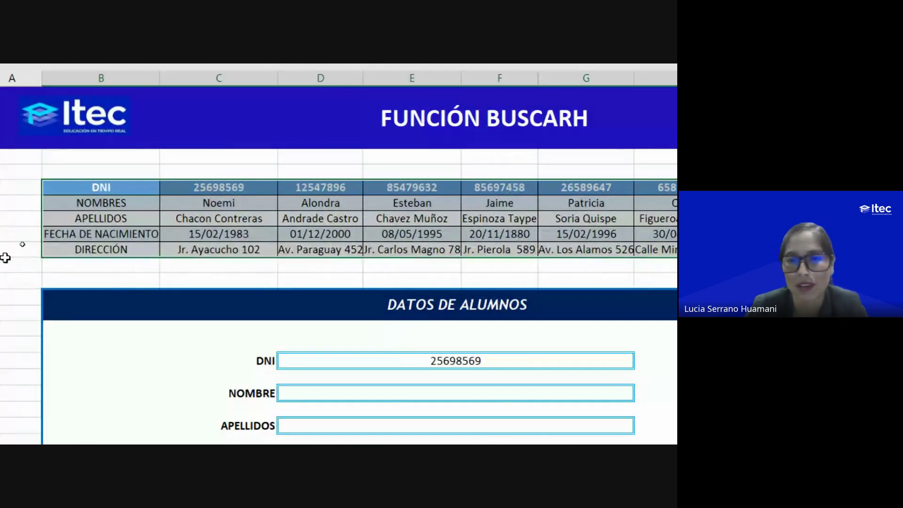
drag(117, 188, 625, 245)
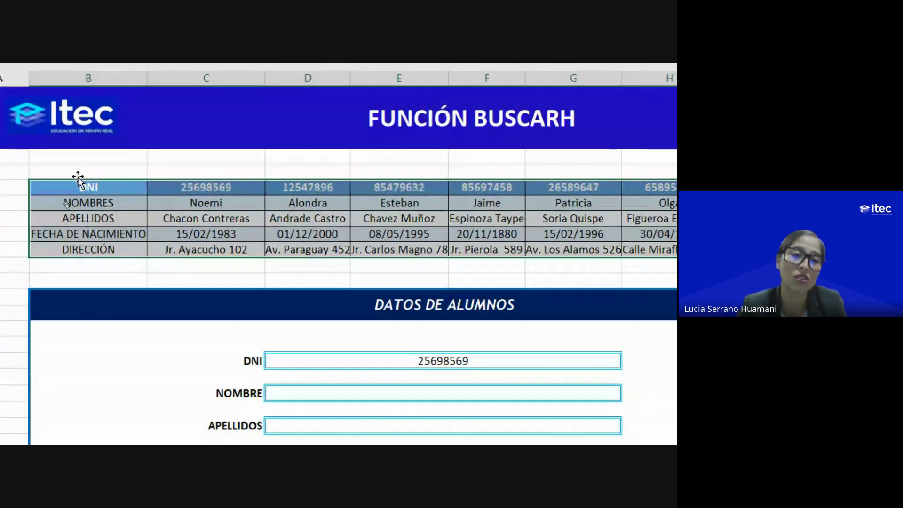
click(66, 187)
drag(64, 187, 609, 250)
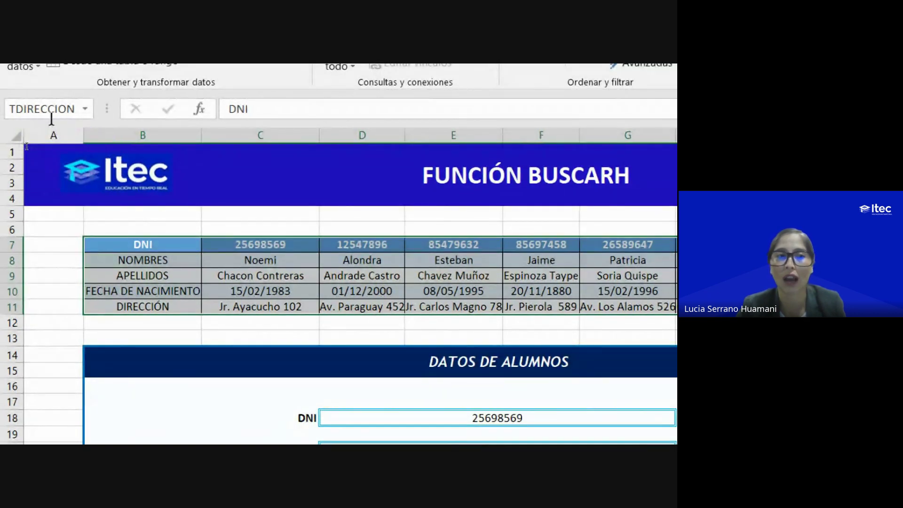
Name the selected student table TDIRECCION in the Name Box.
click(73, 109)
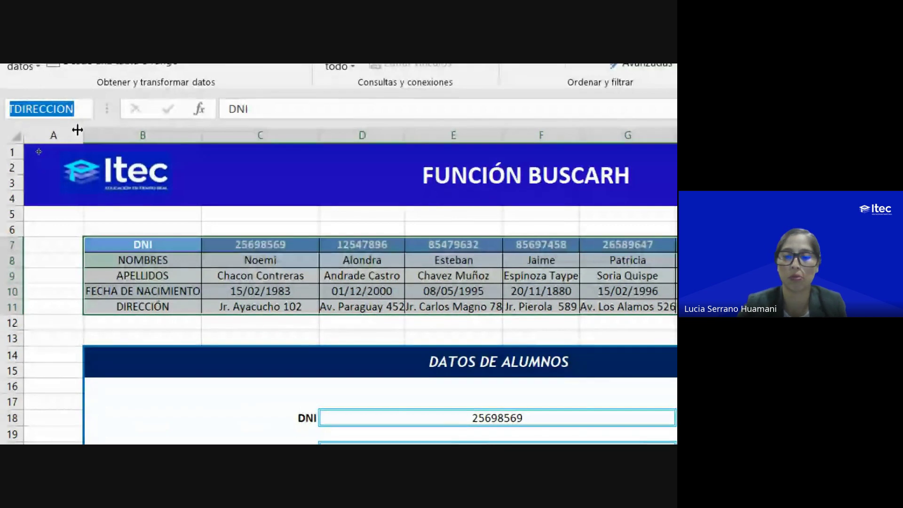
key(BackSpace)
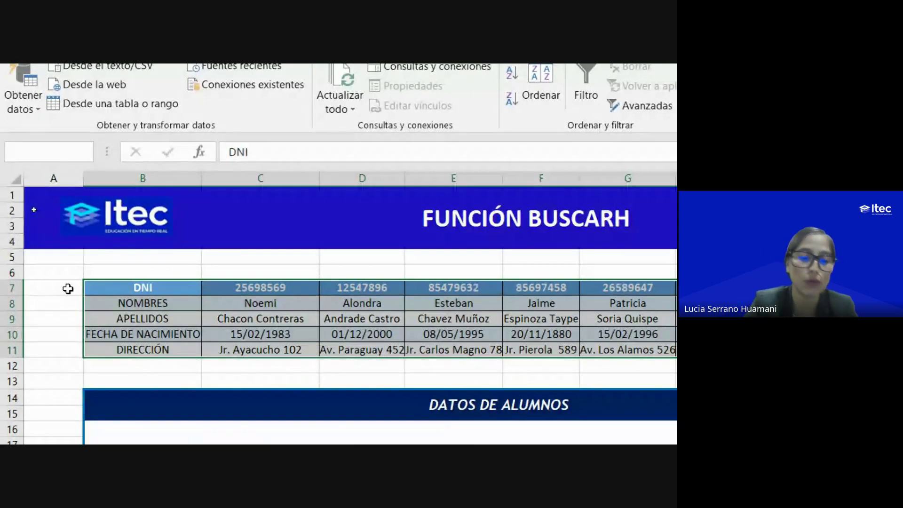
text(DIRECCION)
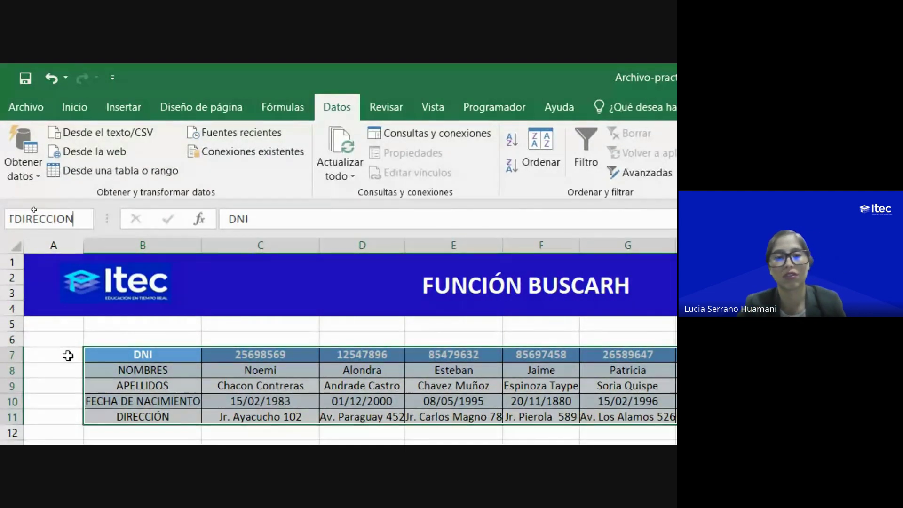
key(Return)
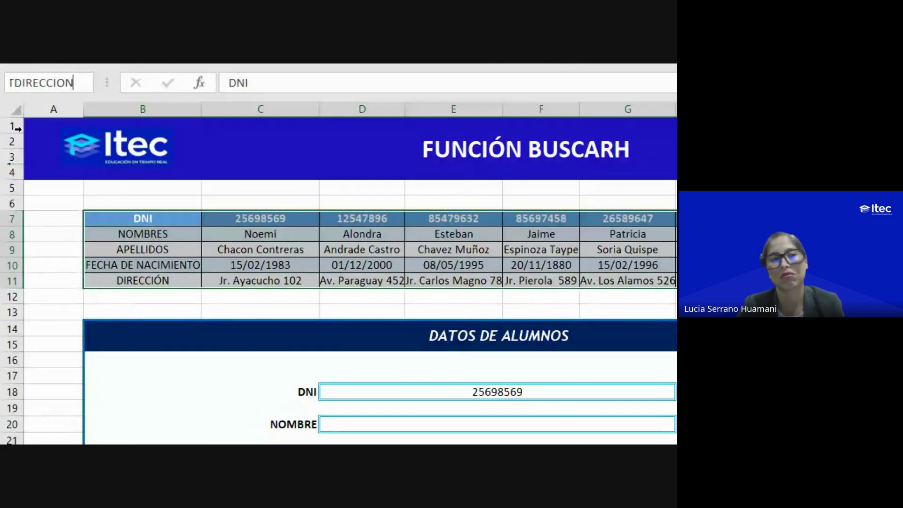
key(Return)
Review the student data range and begin a BUSCARH formula in the NOMBRE cell.
click(76, 190)
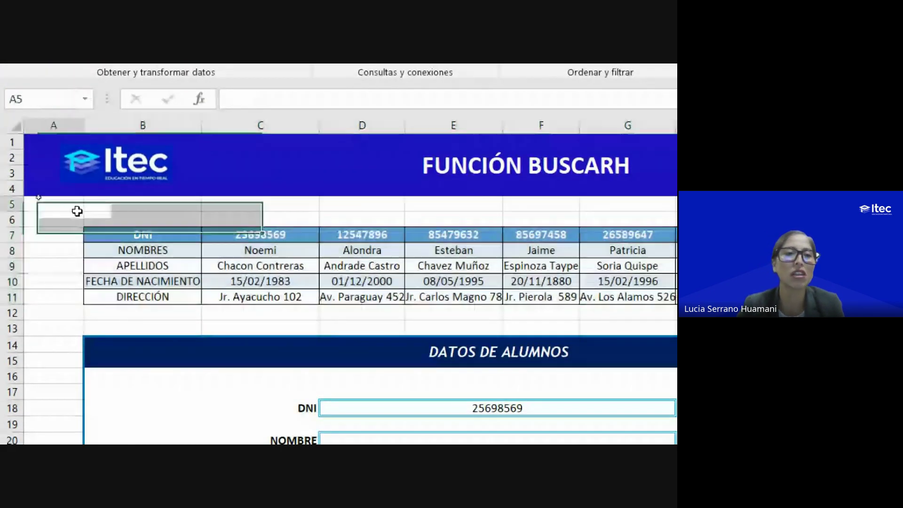
click(125, 262)
click(125, 238)
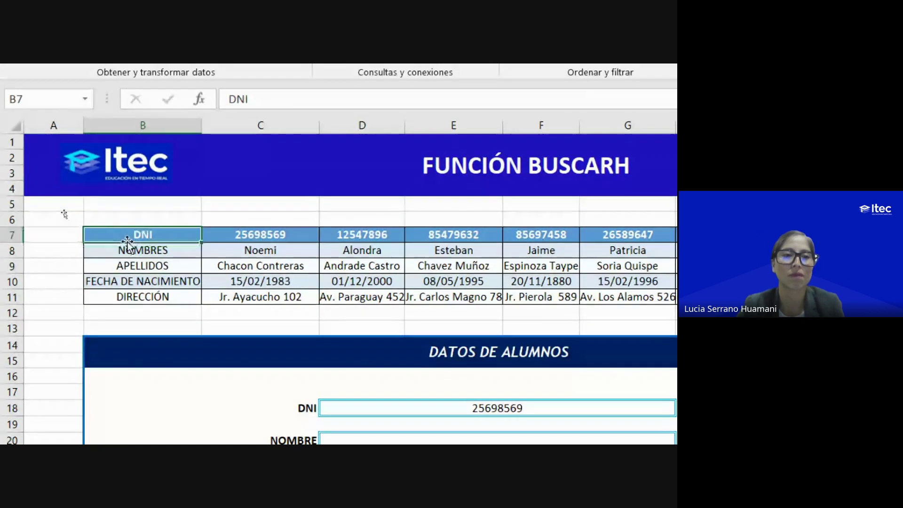
drag(209, 238, 811, 296)
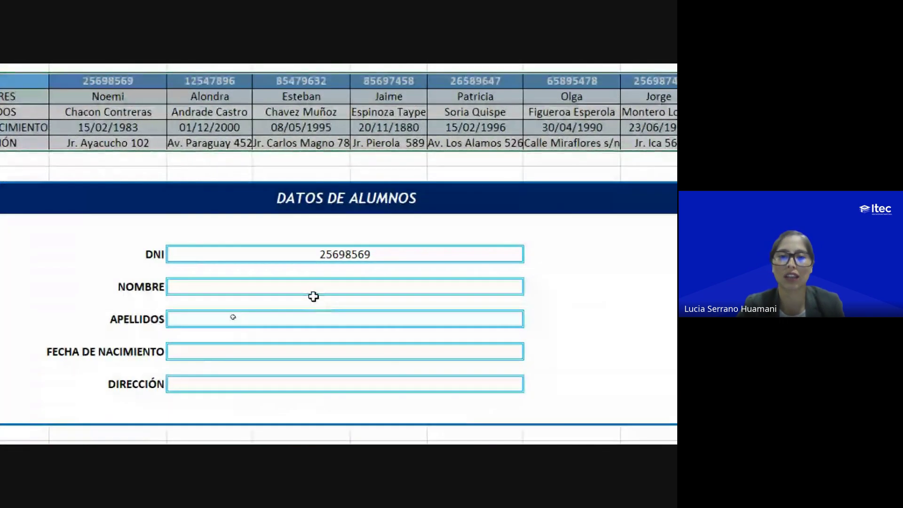
click(314, 295)
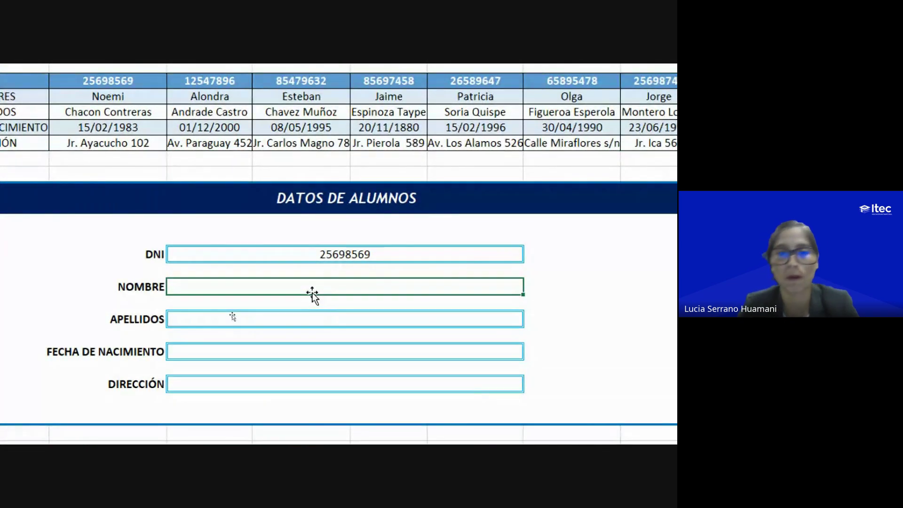
text(=)
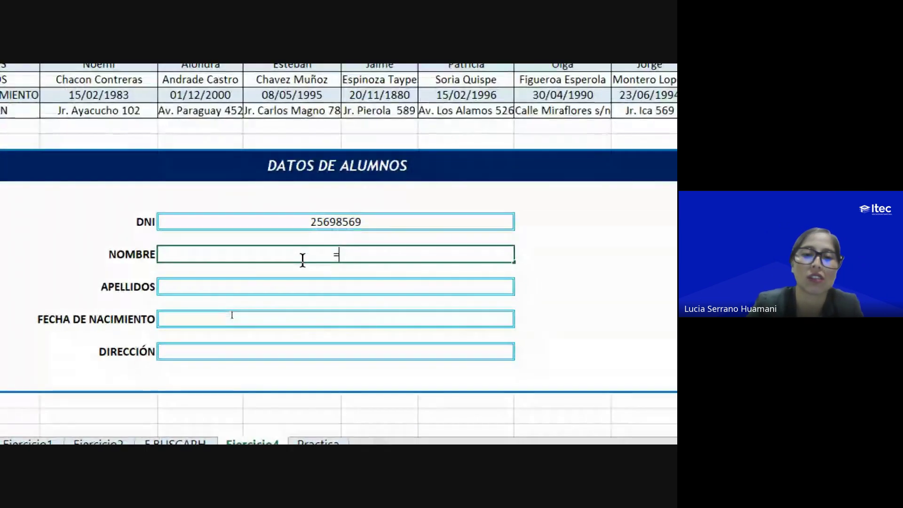
text(BUSCA)
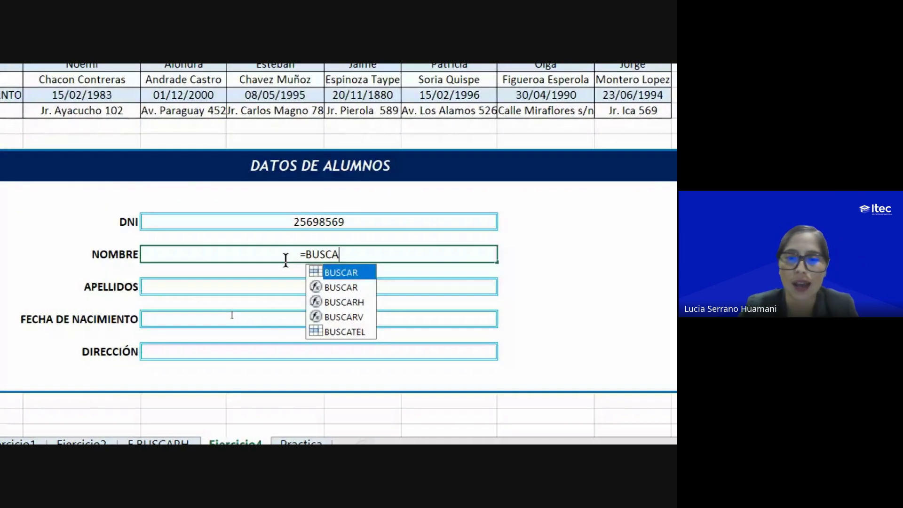
double_click(344, 302)
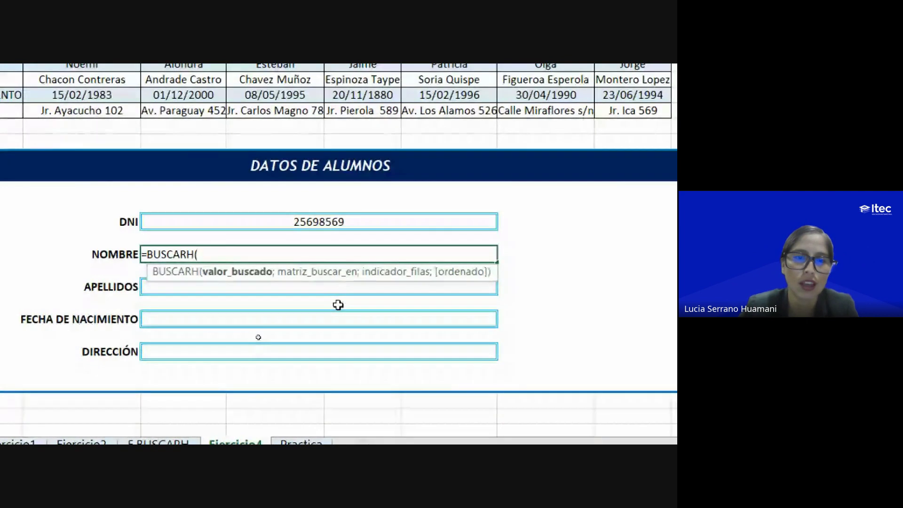
Use D18 as the lookup value and TDIRECCION as the search table.
click(328, 221)
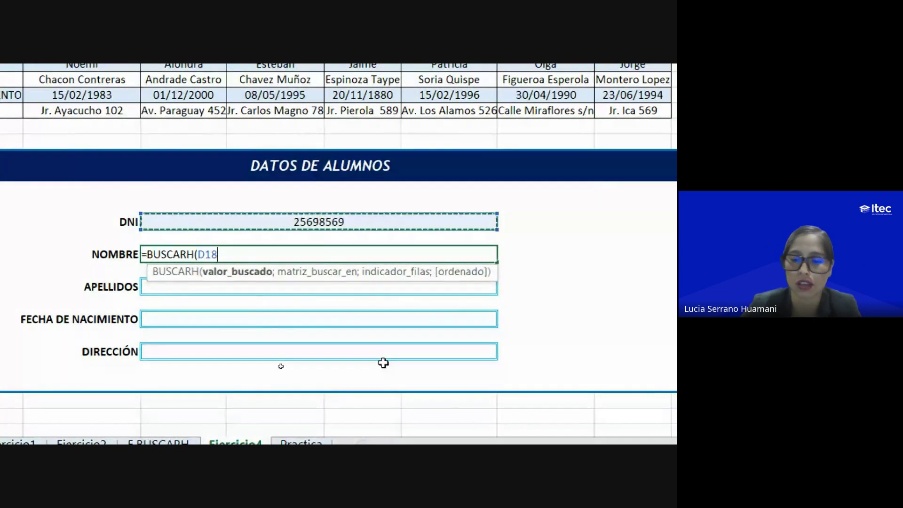
text(;)
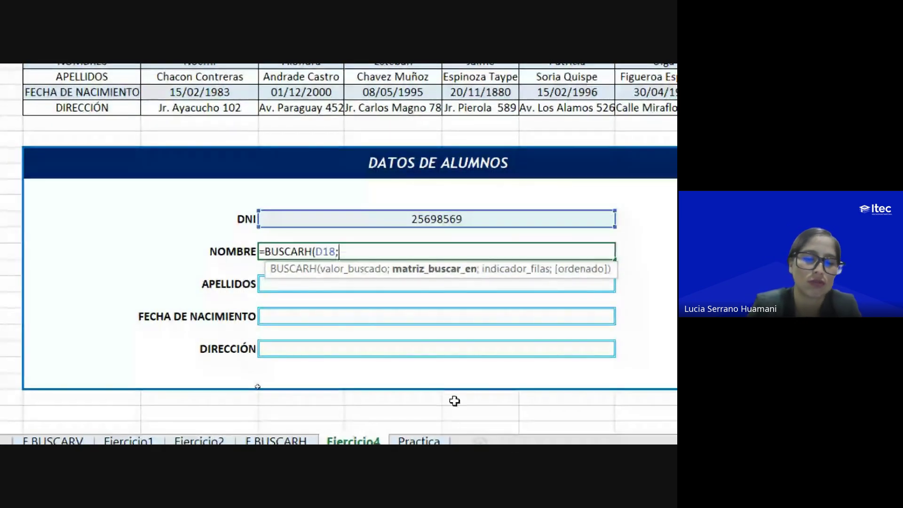
text(TDI)
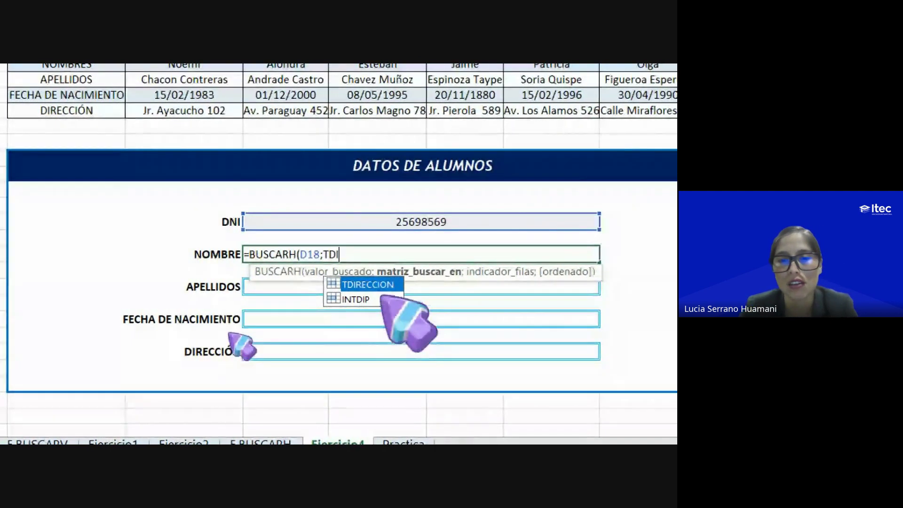
double_click(371, 284)
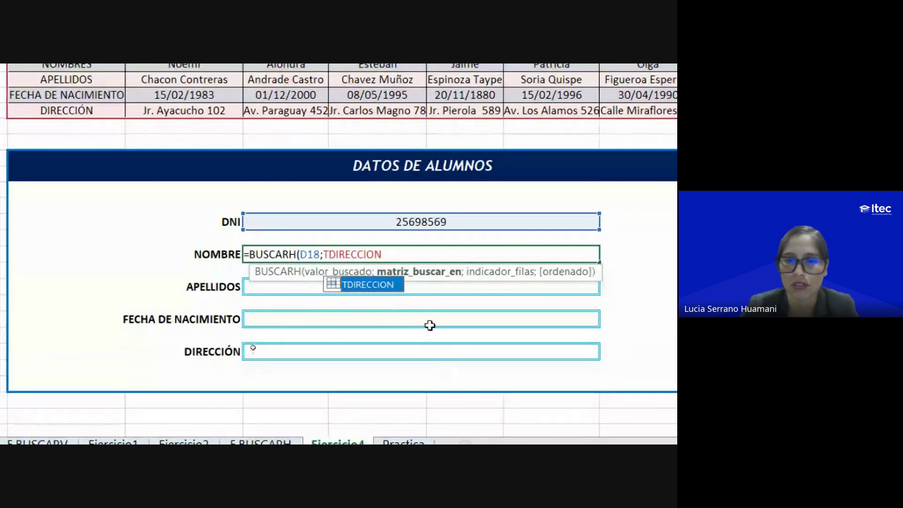
text(;7:7)
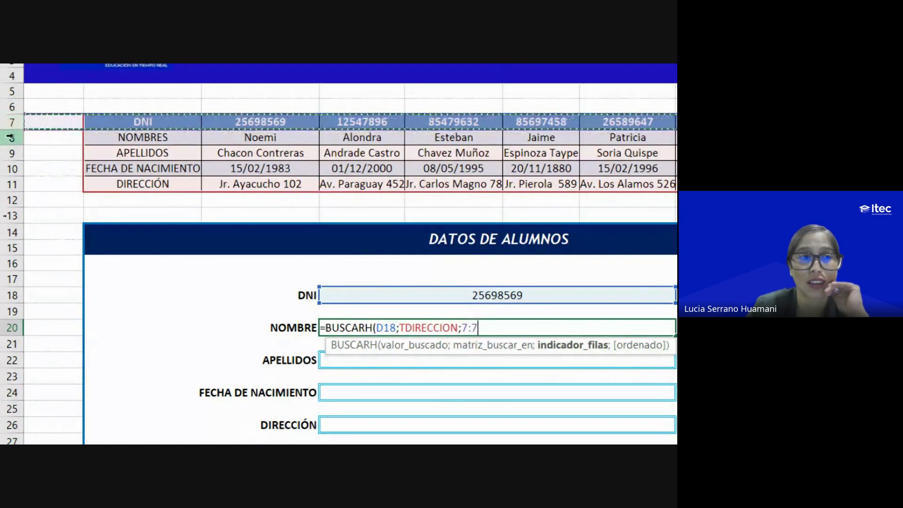
Finish NOMBRE as =BUSCARH(D18;TDIRECCION;2;FALSO) so it shows the student's first name.
click(13, 137)
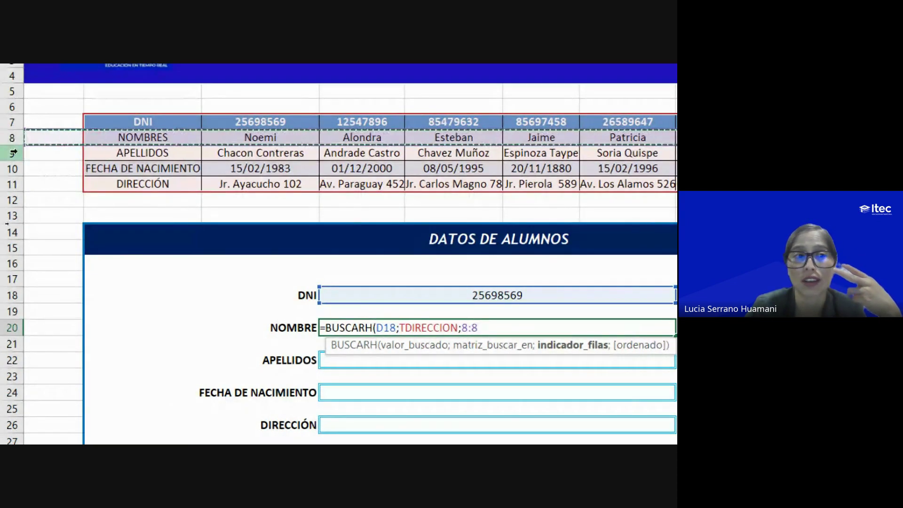
click(12, 152)
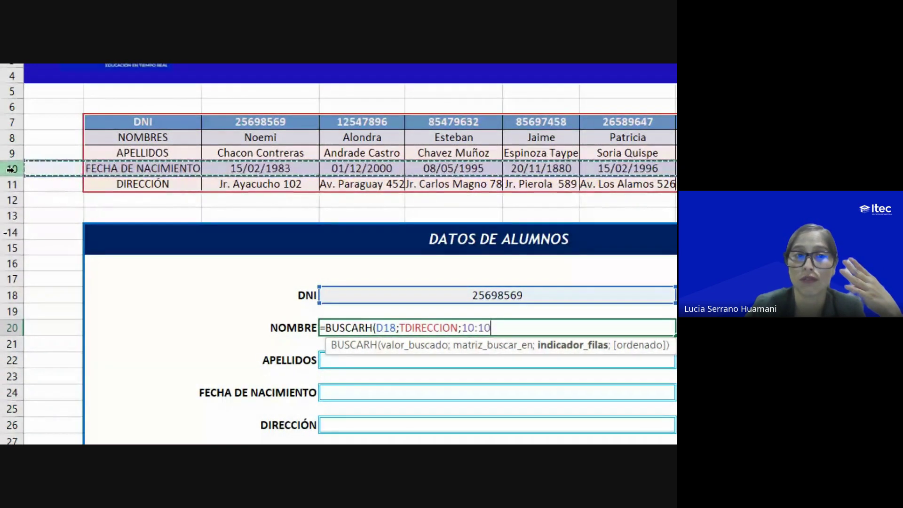
click(10, 184)
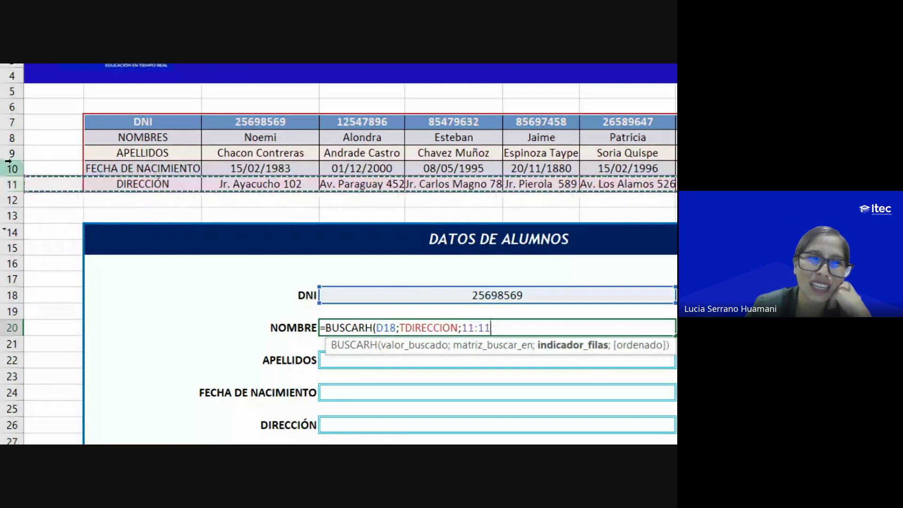
click(6, 124)
click(5, 134)
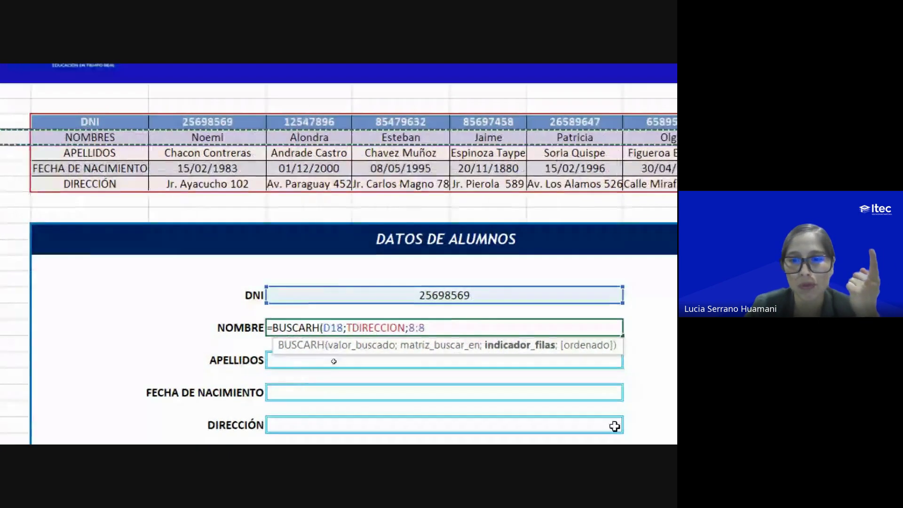
key(BackSpace)
key(BackSpace)
key(BackSpace)
text(2)
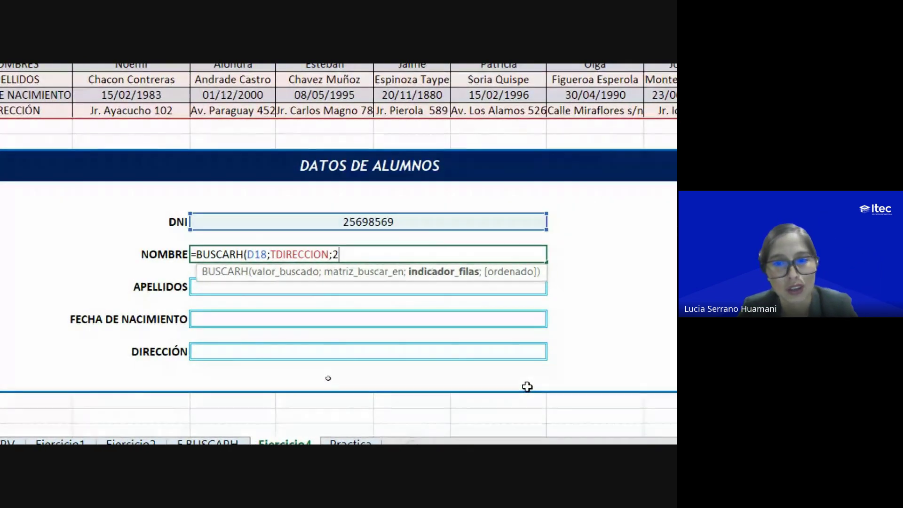
text(;)
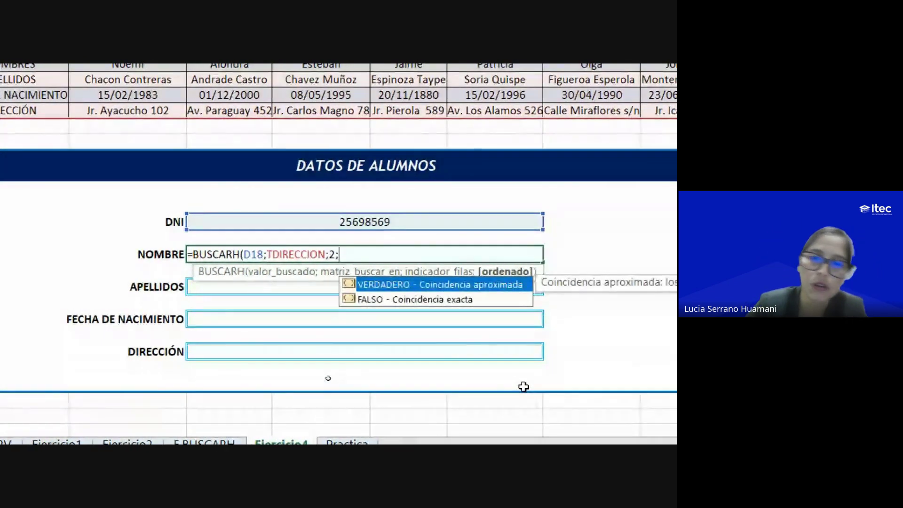
double_click(386, 299)
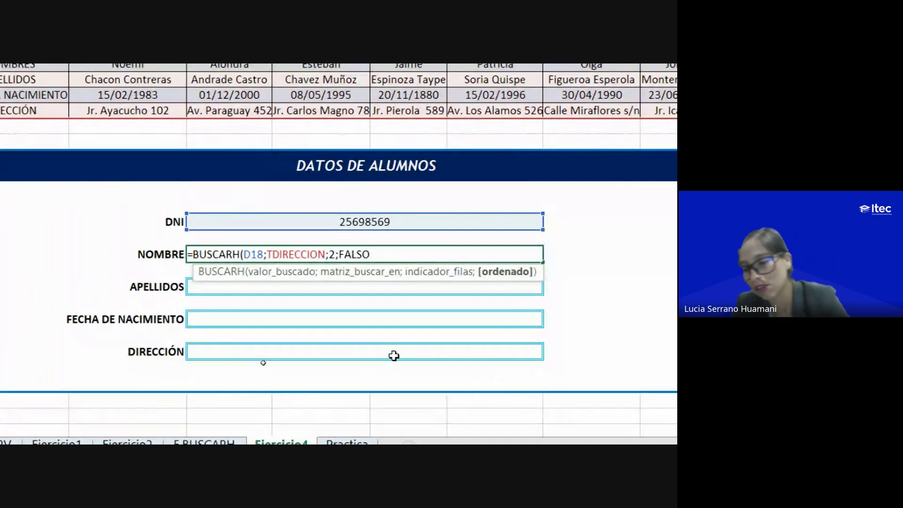
key(Return)
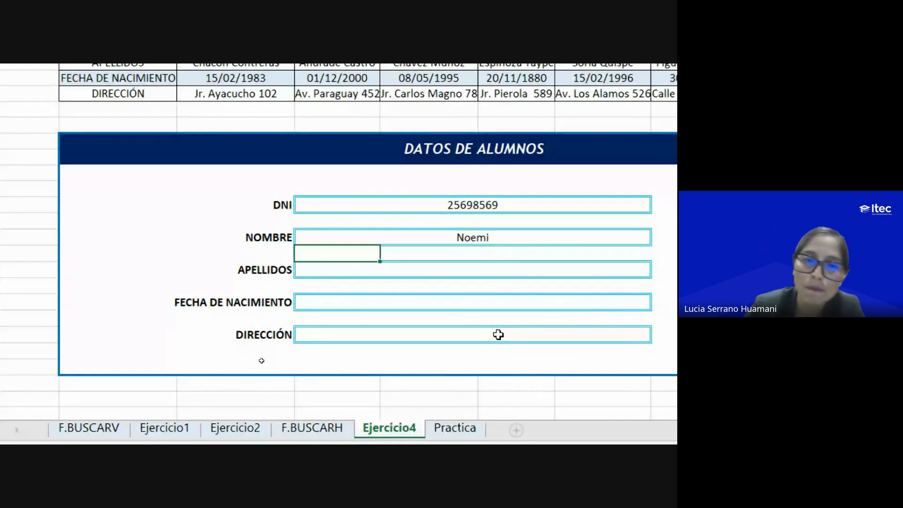
click(489, 206)
Start a BUSCARH formula in APELLIDOS using D18 and the student table as range.
click(380, 237)
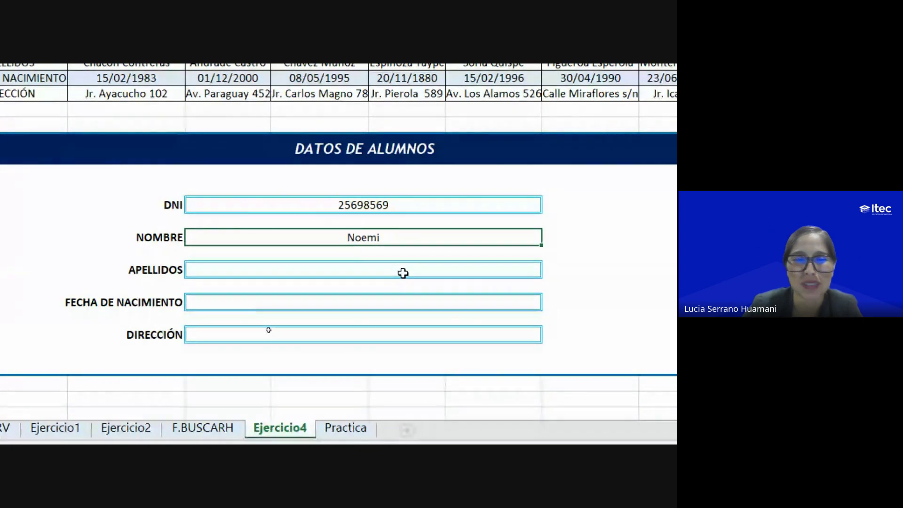
click(403, 274)
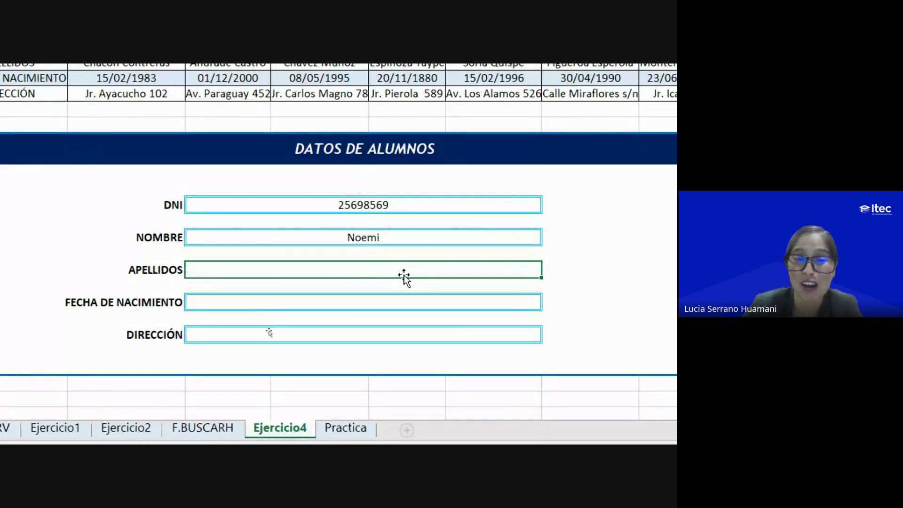
text(=)
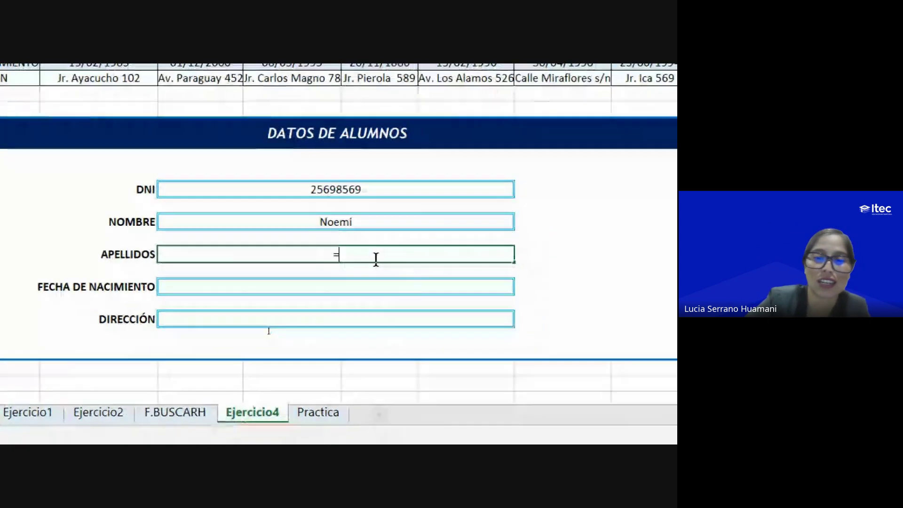
text(BUS)
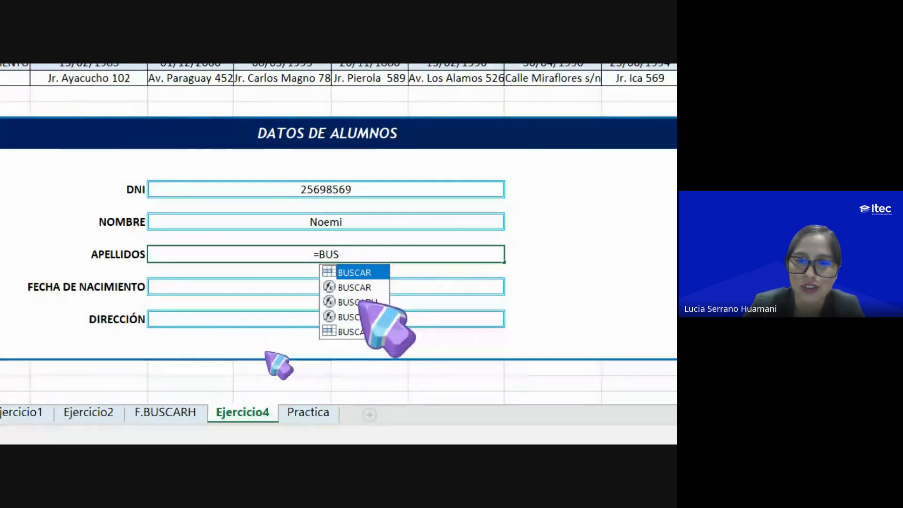
double_click(358, 302)
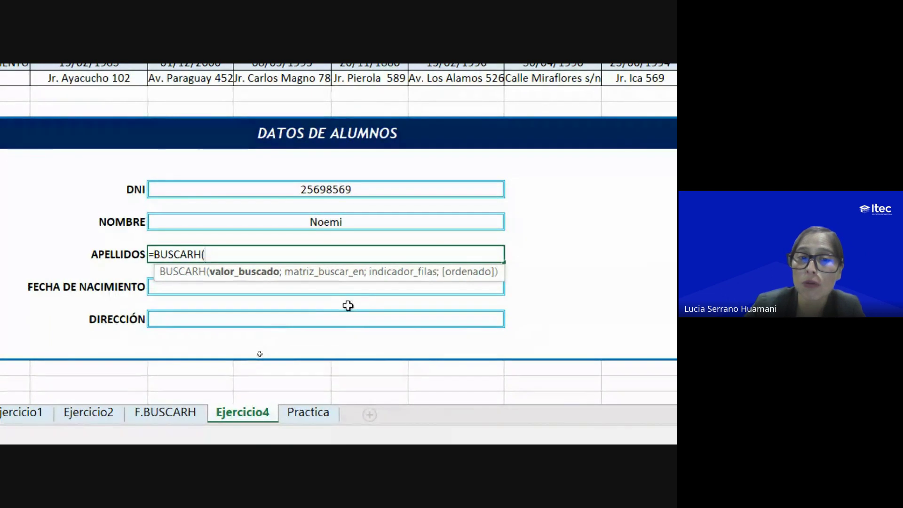
click(324, 190)
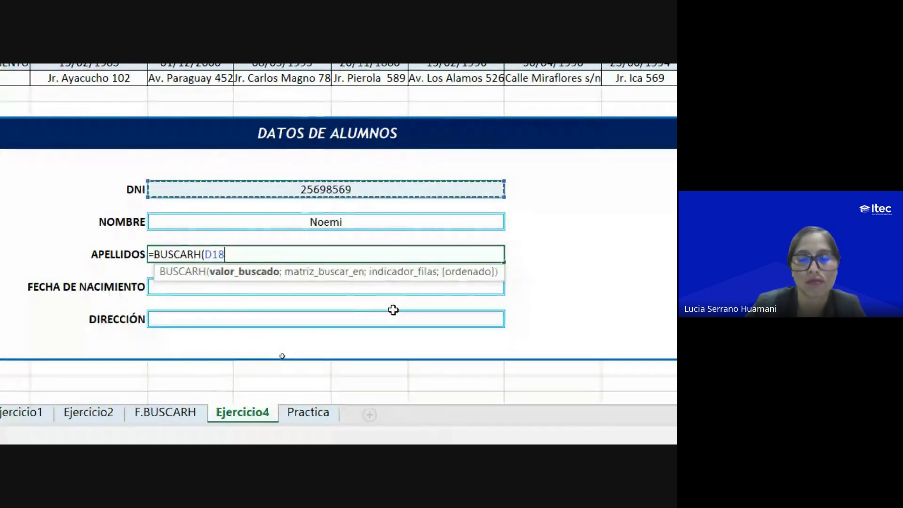
text(;)
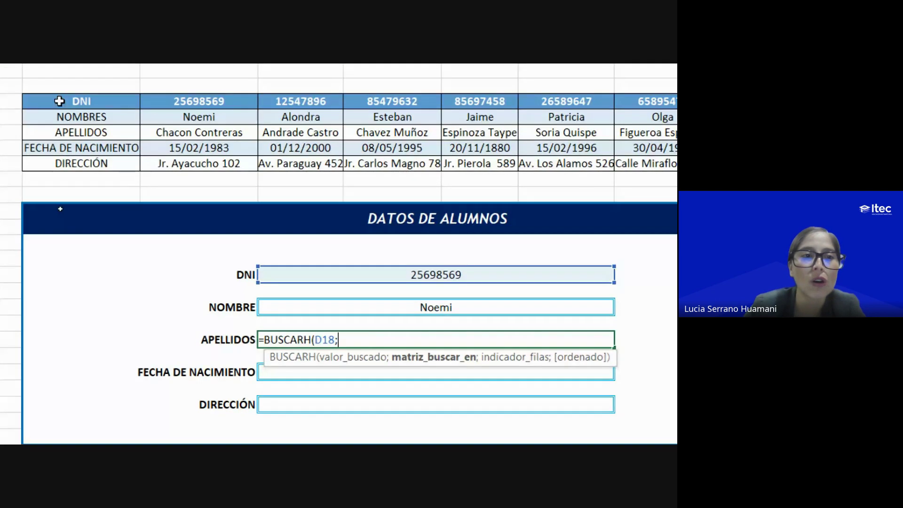
drag(69, 101, 627, 161)
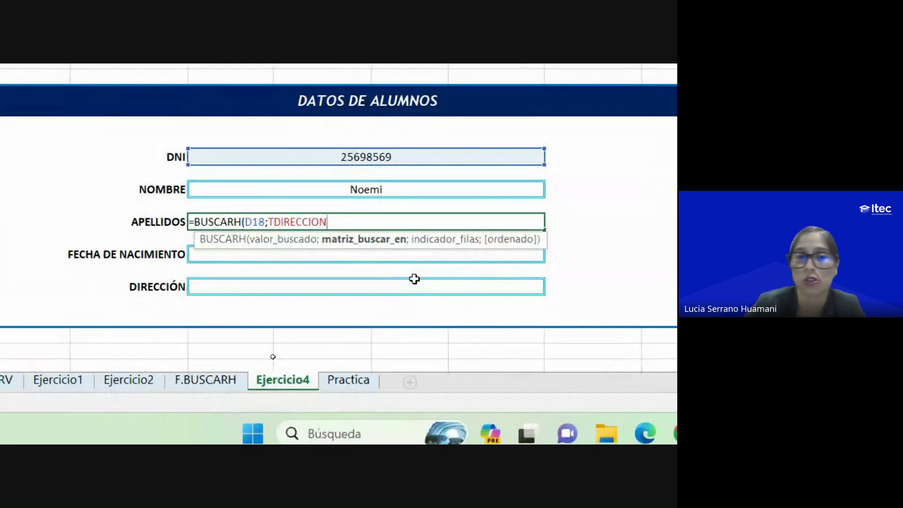
text(;)
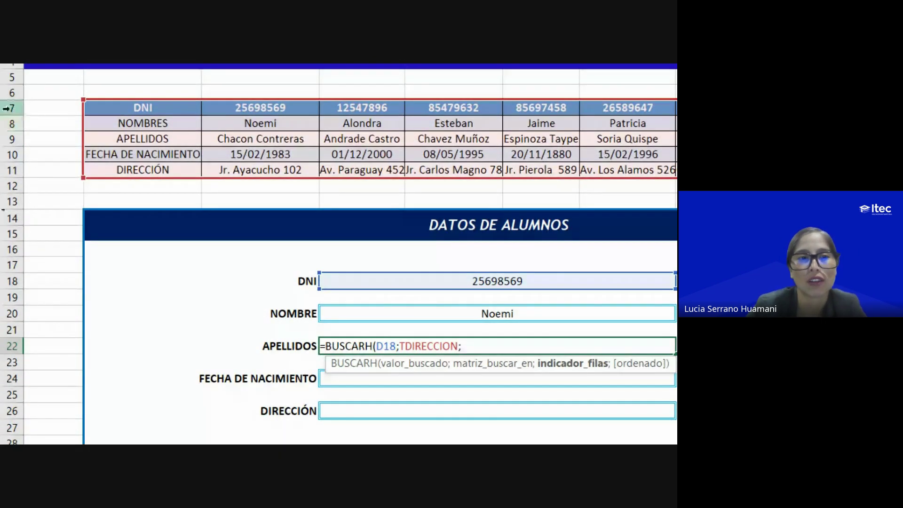
Complete it as =BUSCARH(D18;TDIRECCION;3;0) to return the student's surnames.
click(10, 109)
click(7, 124)
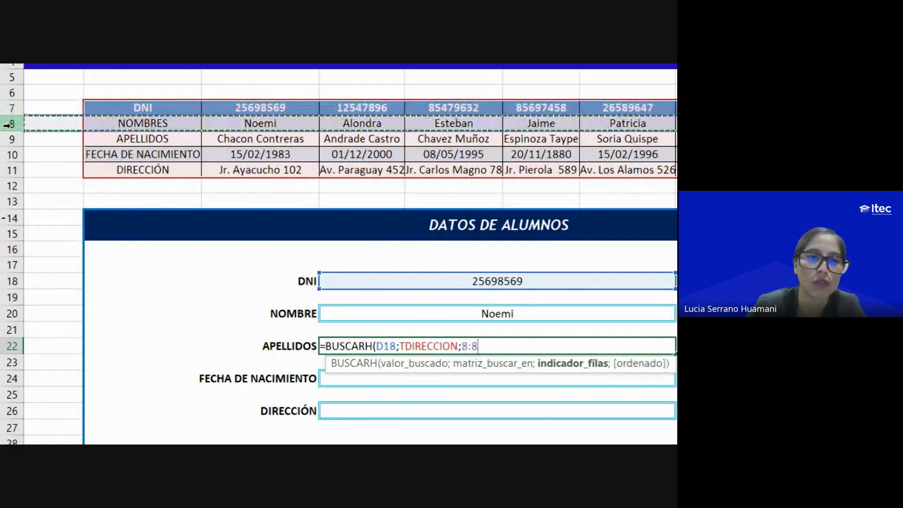
click(8, 140)
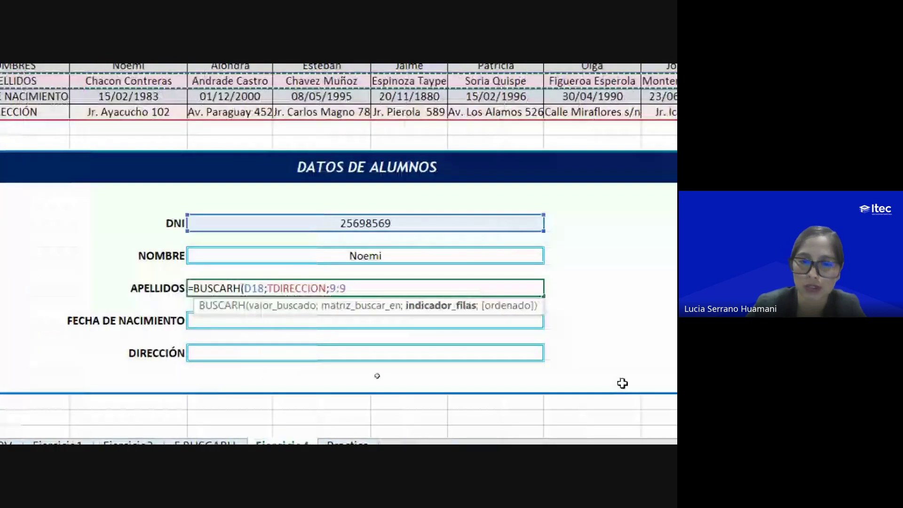
key(BackSpace)
key(BackSpace)
key(BackSpace)
text(3;)
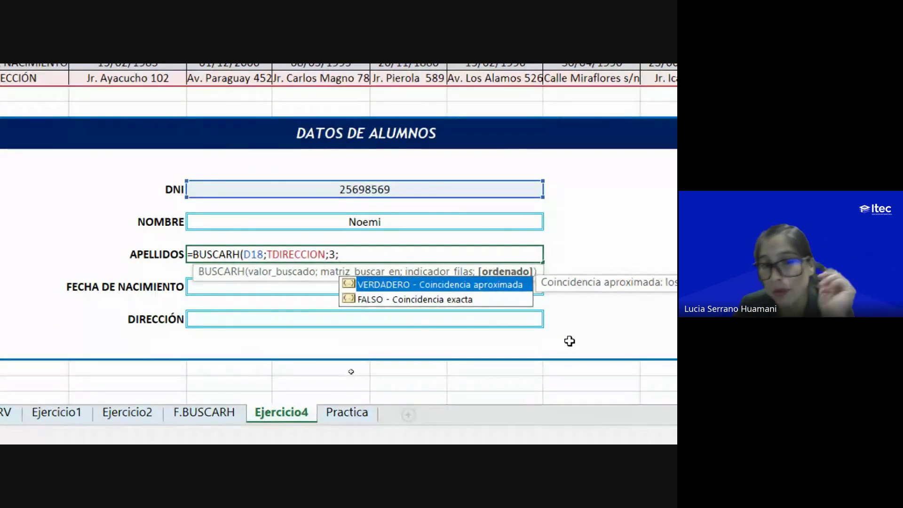
text(0)
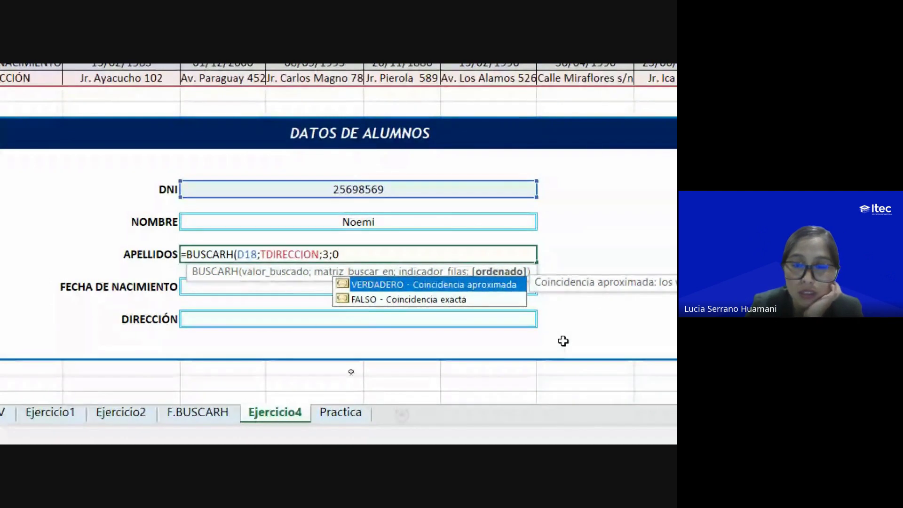
key(Return)
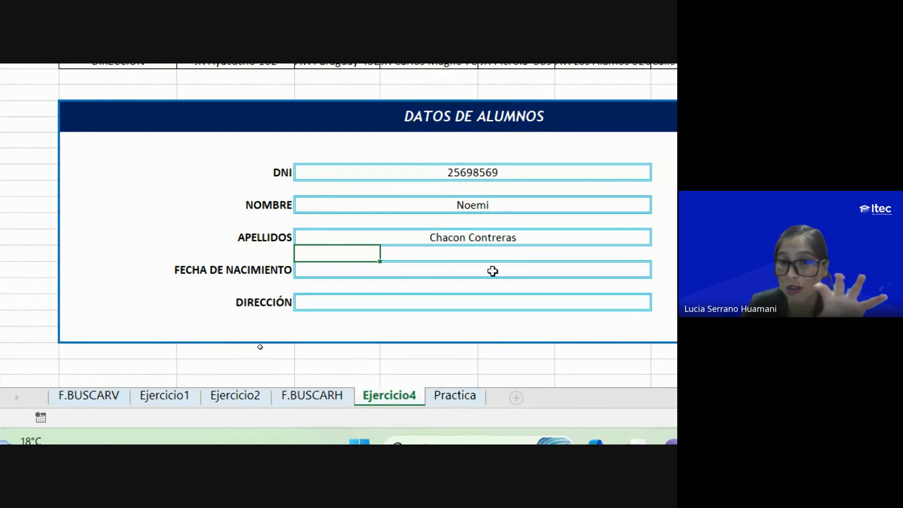
Enter =BUSCARH(D18;TDIRECCION;4;0) in FECHA DE NACIMIENTO to show the birth date.
click(511, 266)
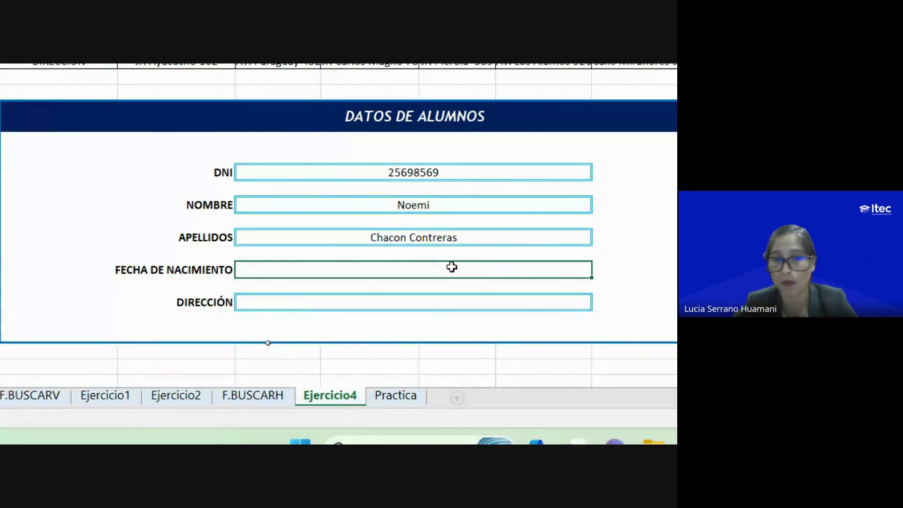
text(=BUS)
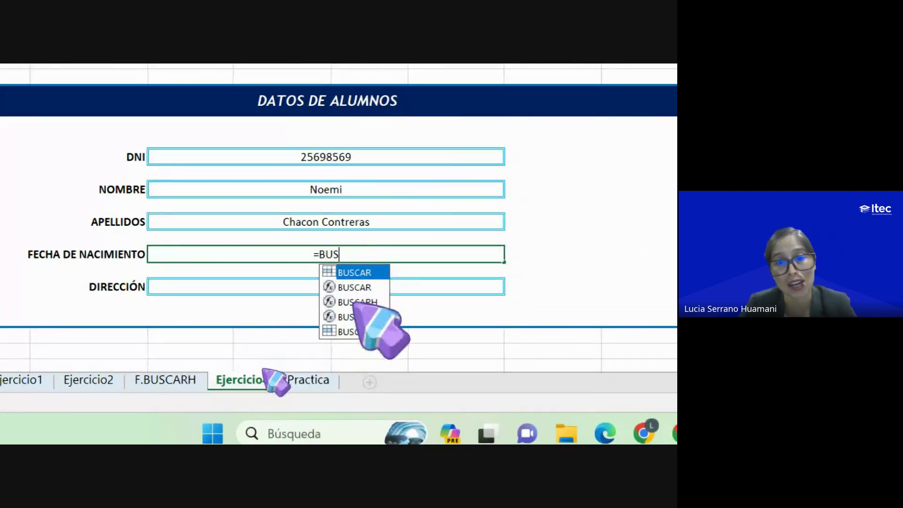
double_click(357, 302)
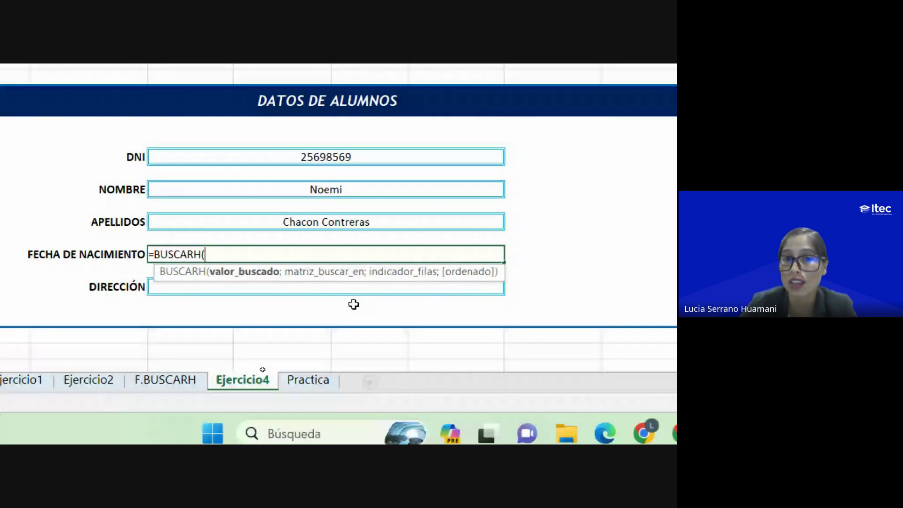
click(320, 156)
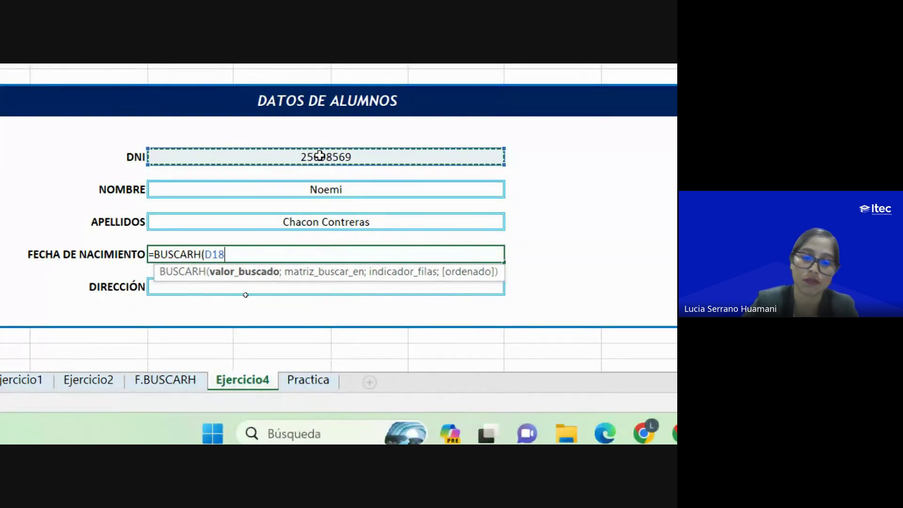
text(;)
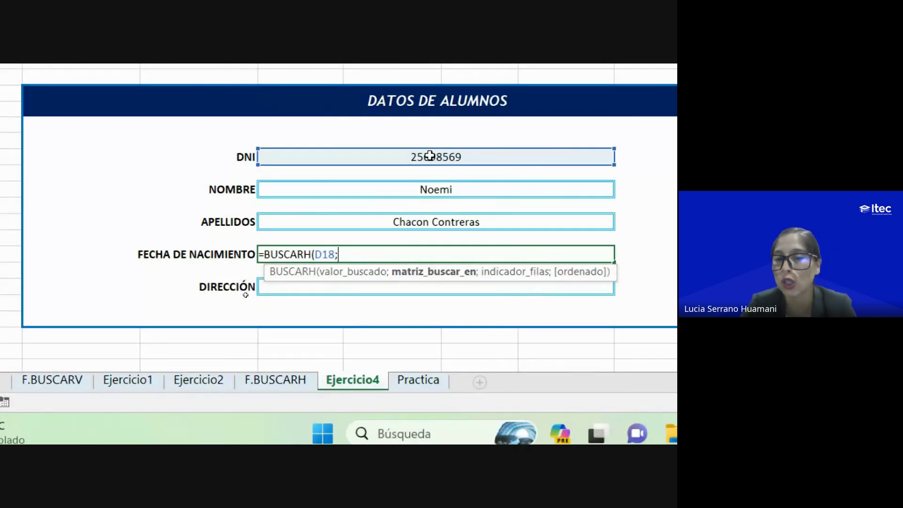
text(TD)
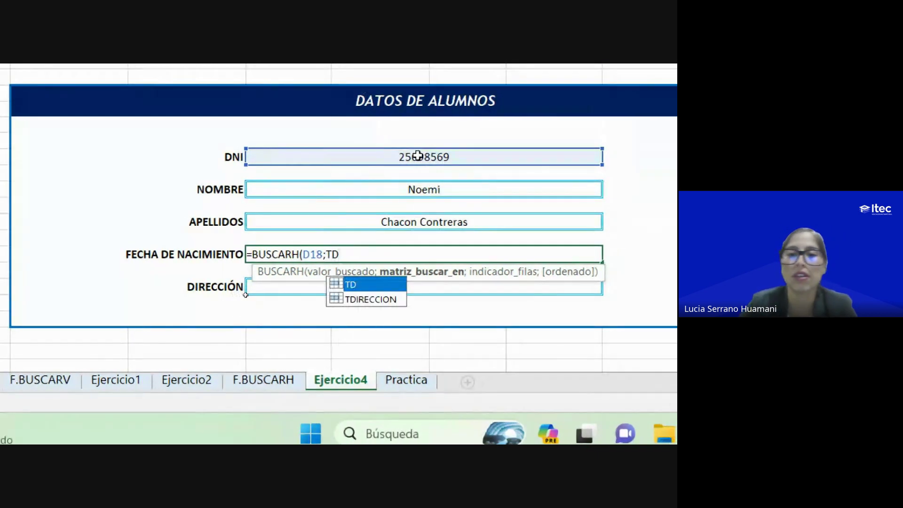
double_click(381, 301)
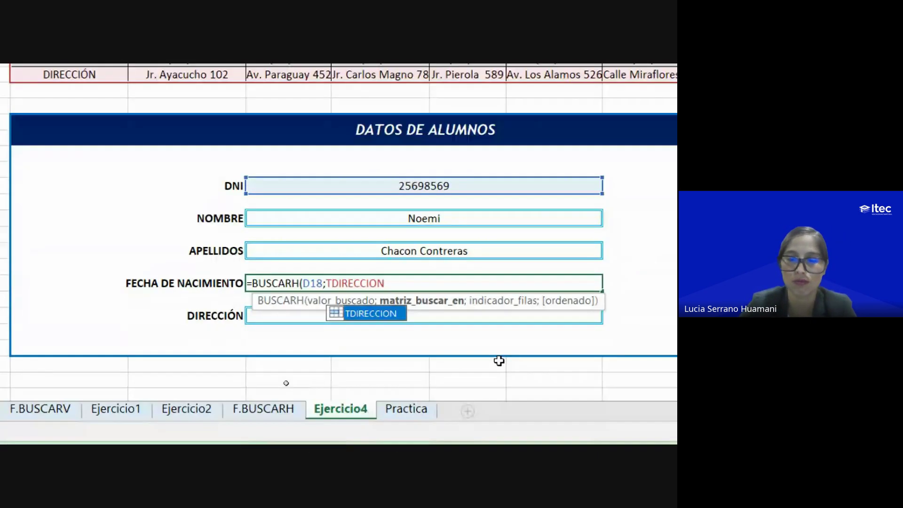
text(;)
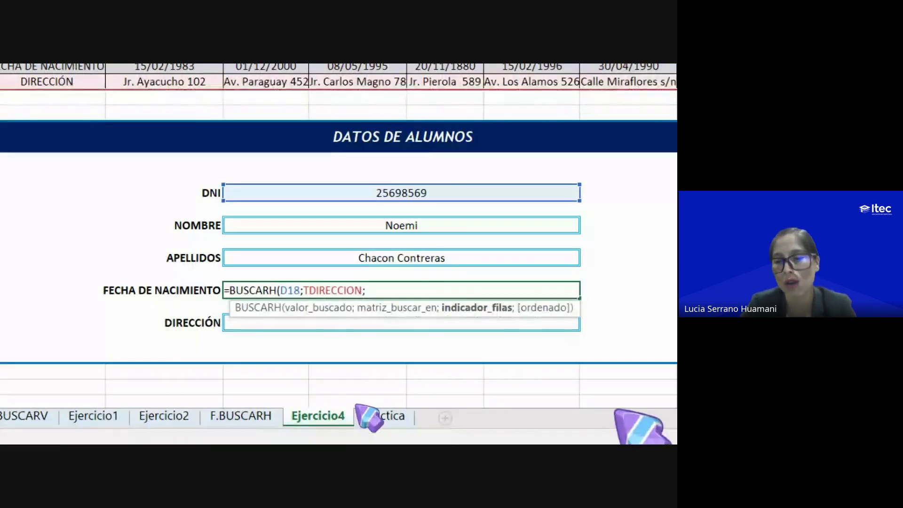
text(4;)
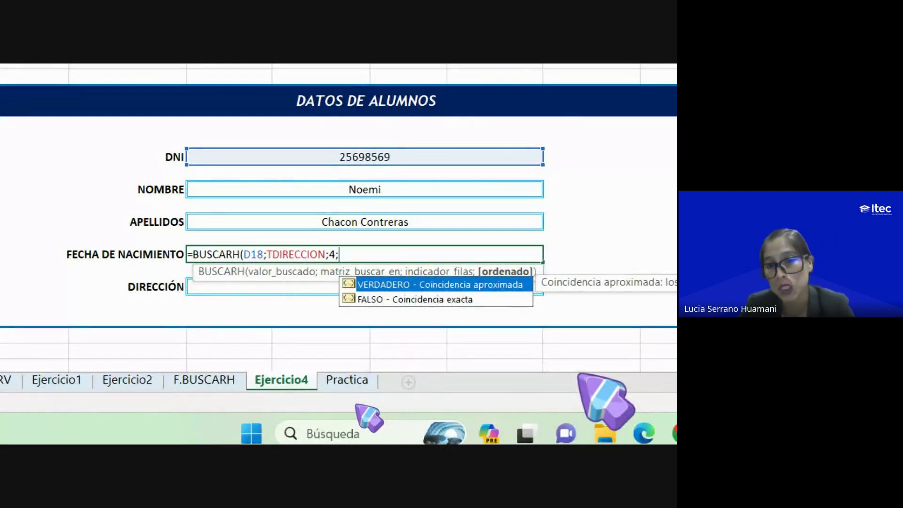
text(0)
key(Return)
click(403, 254)
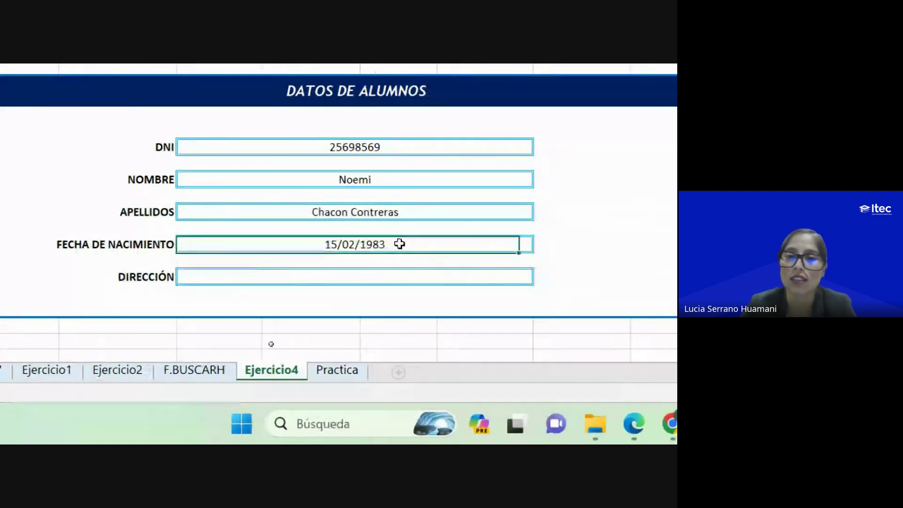
click(426, 276)
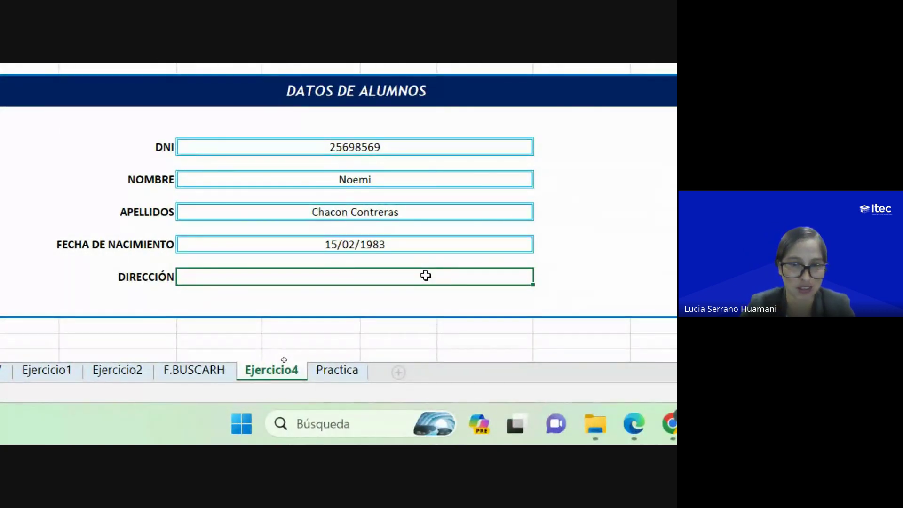
Enter =BUSCARH(D18;TDIRECCION;5;0) in DIRECCIÓN to show the student's address.
text(=)
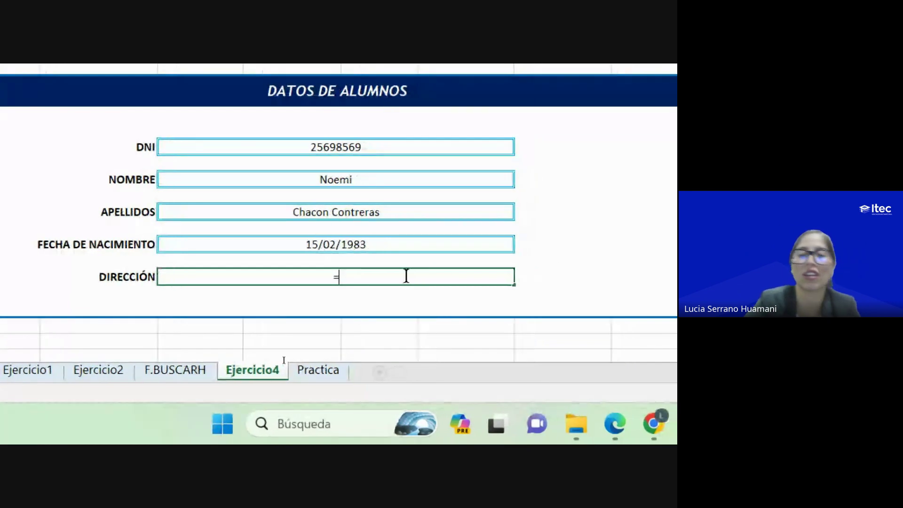
text(BUSC)
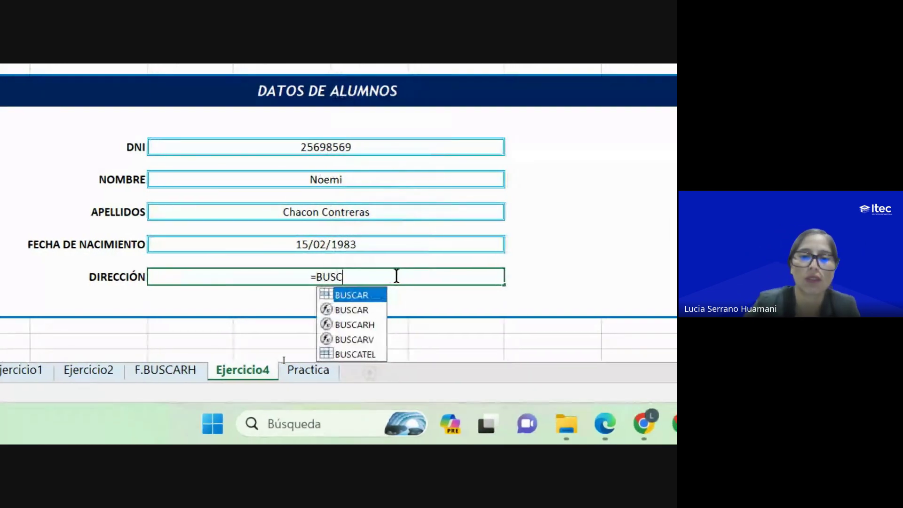
click(378, 328)
double_click(375, 326)
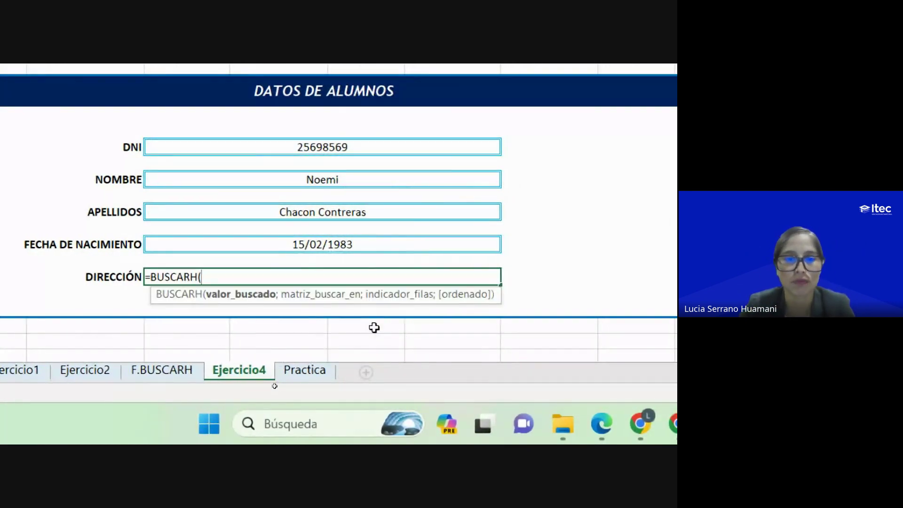
click(299, 147)
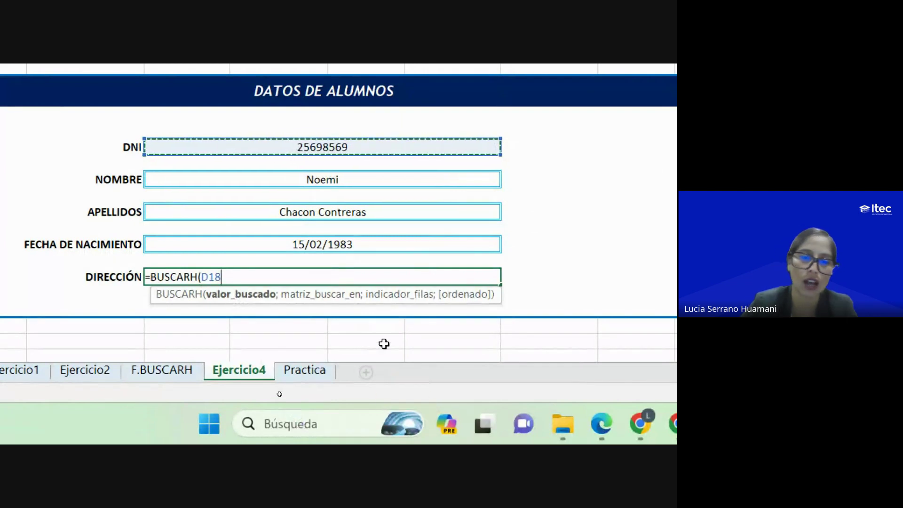
text(;)
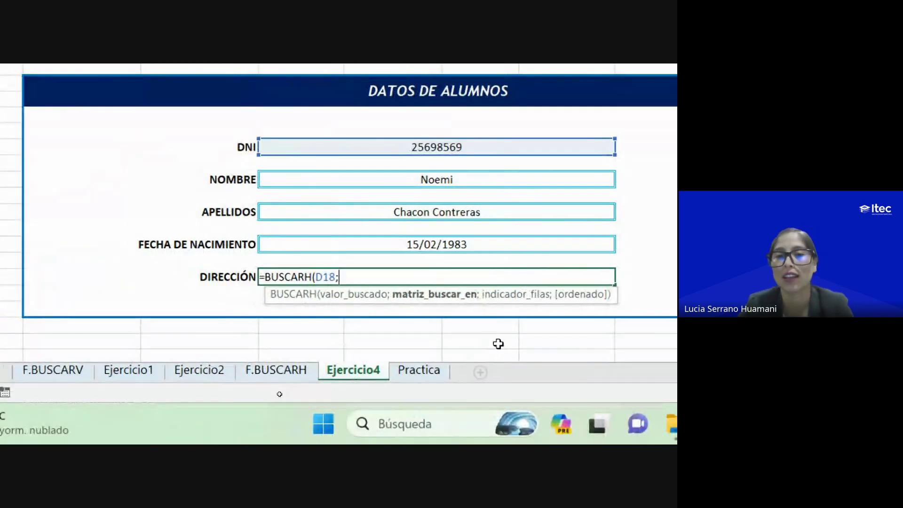
text(TDR)
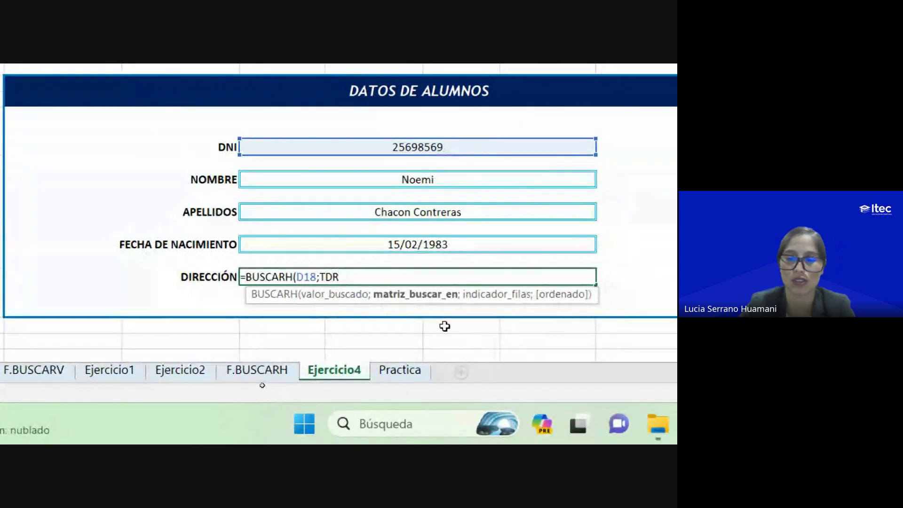
key(BackSpace)
text(I)
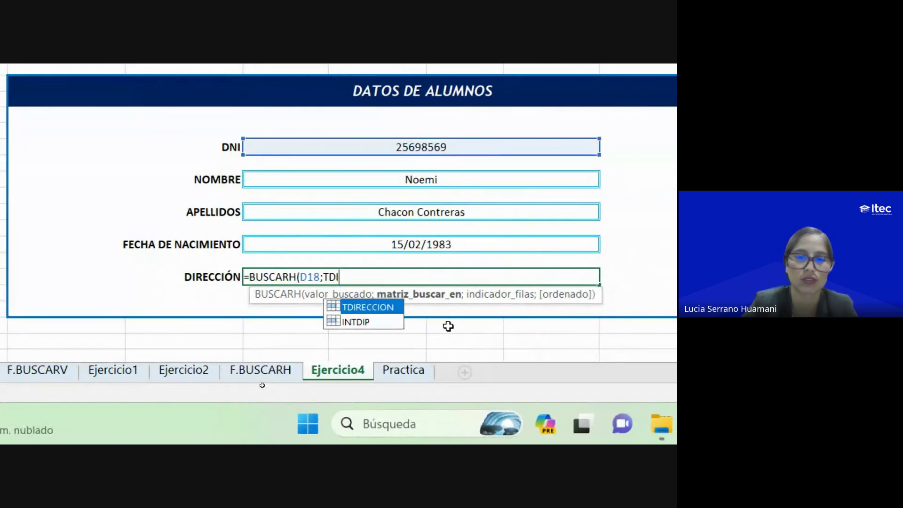
text(RECCION)
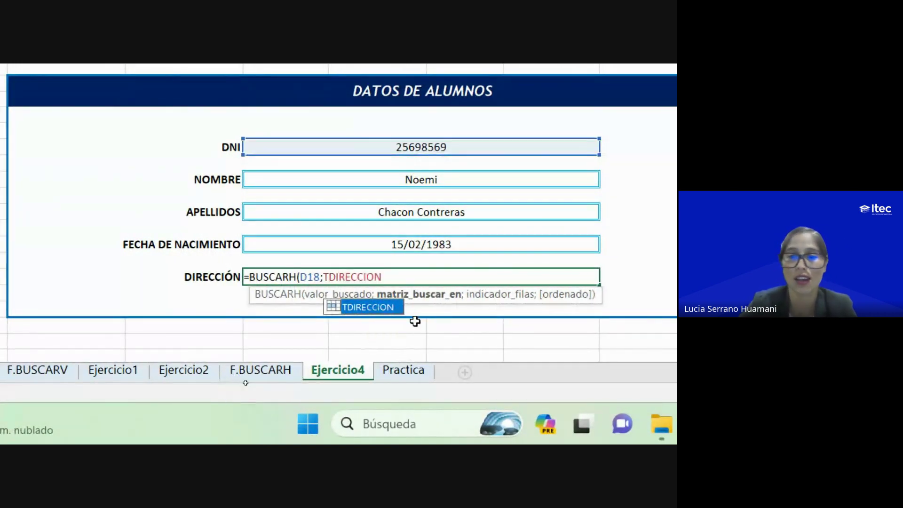
text(;)
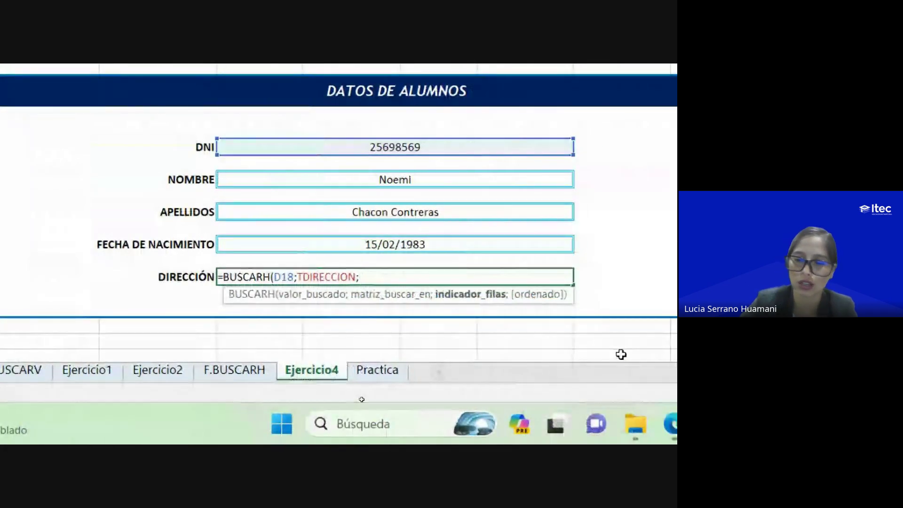
text(5)
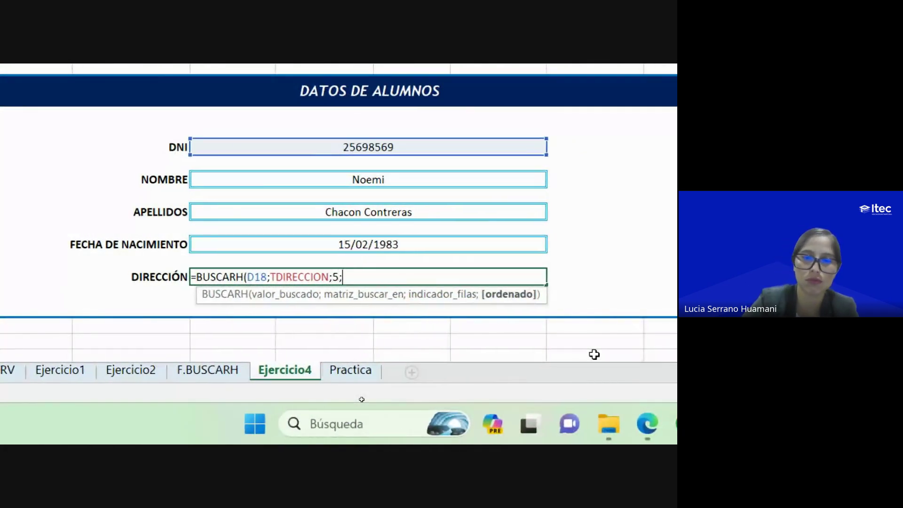
text(;)
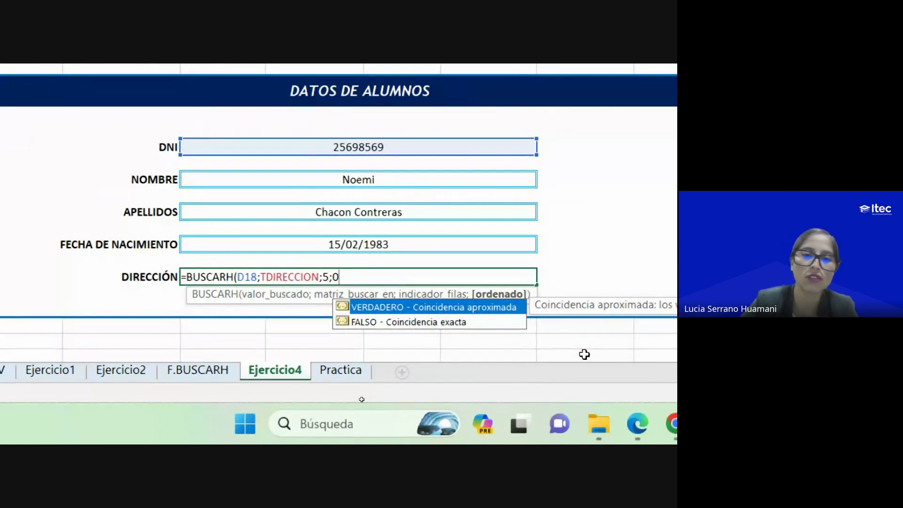
key(Return)
click(594, 276)
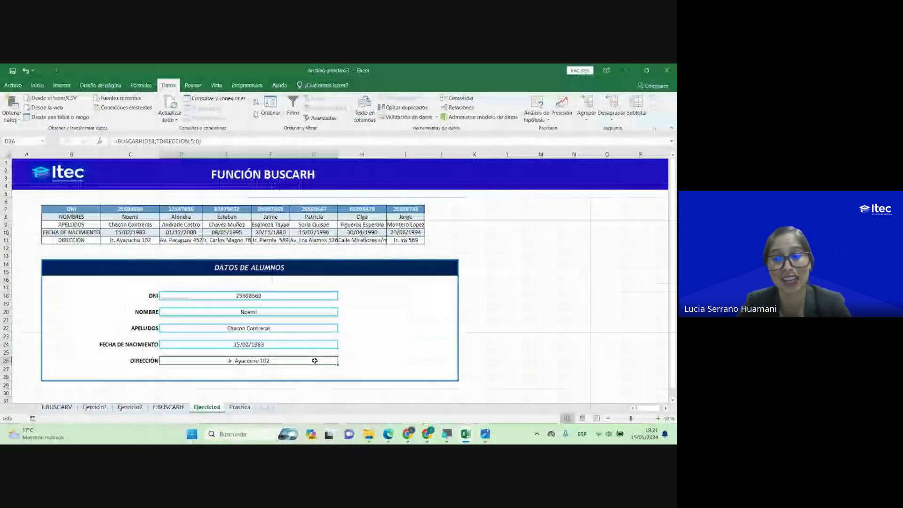
Enter another student's DNI in D18, check the lookup formulas, then switch to Meet.
key(Up)
key(Up)
key(Up)
key(Up)
key(Up)
key(Up)
key(Up)
key(Up)
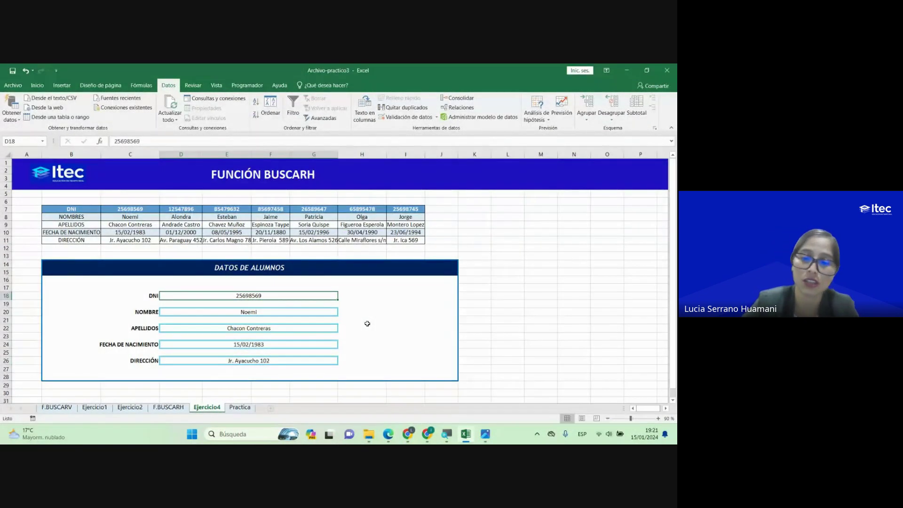
key(BackSpace)
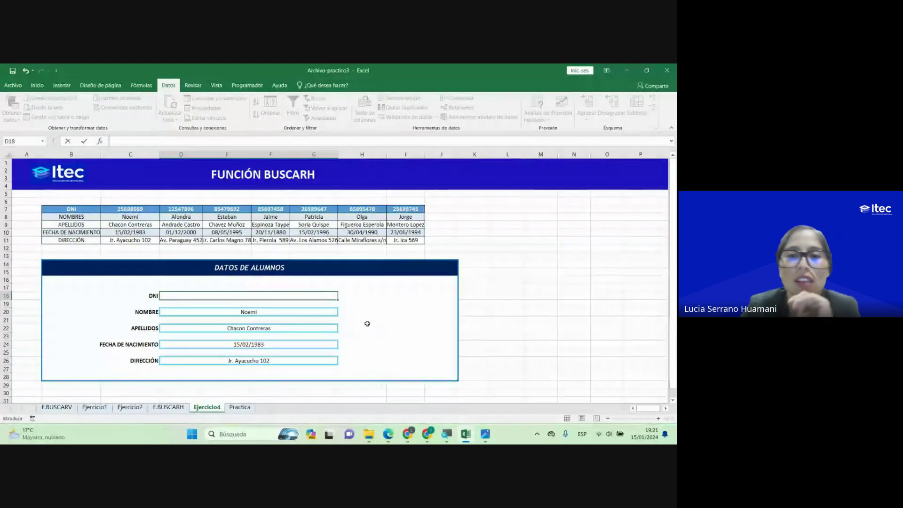
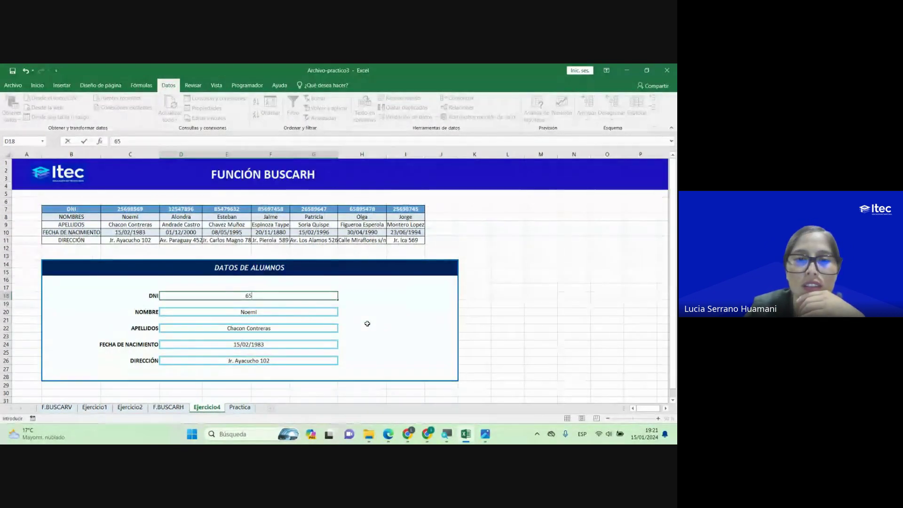
key(Return)
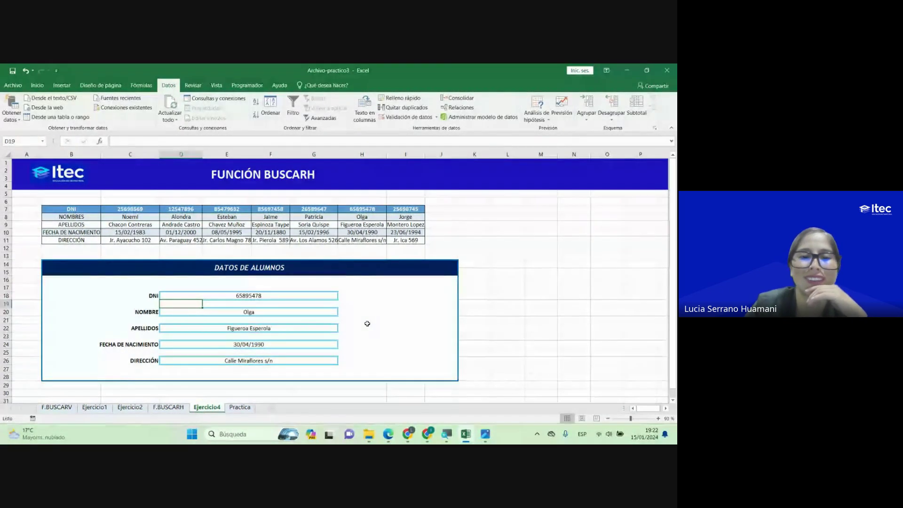
click(308, 328)
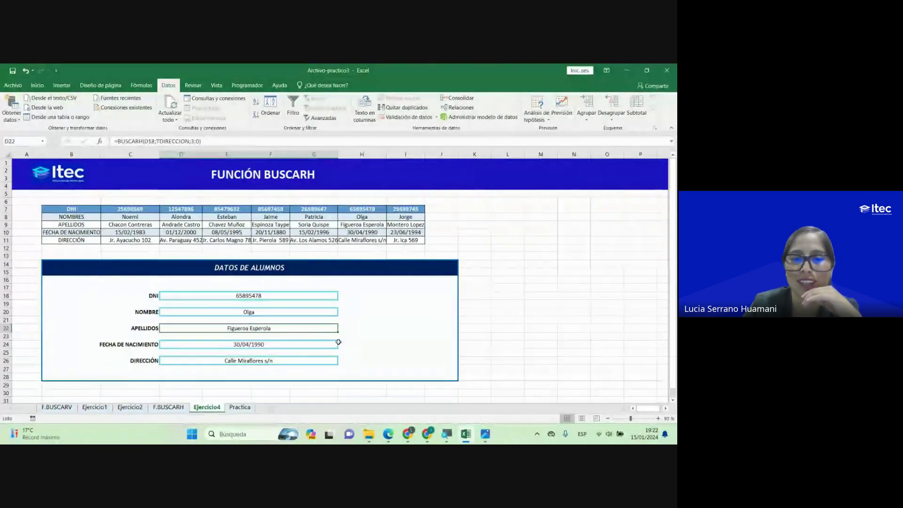
key(Up)
key(Up)
key(Up)
key(Up)
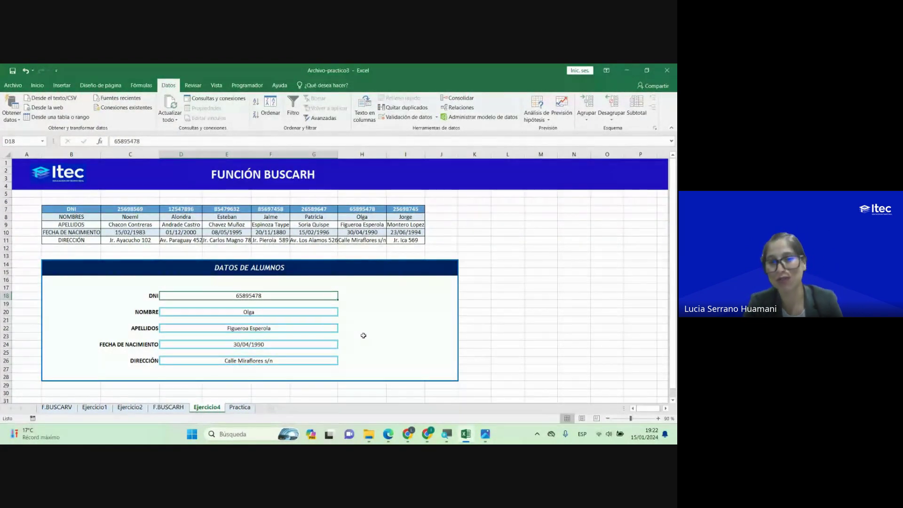
key(alt+Tab)
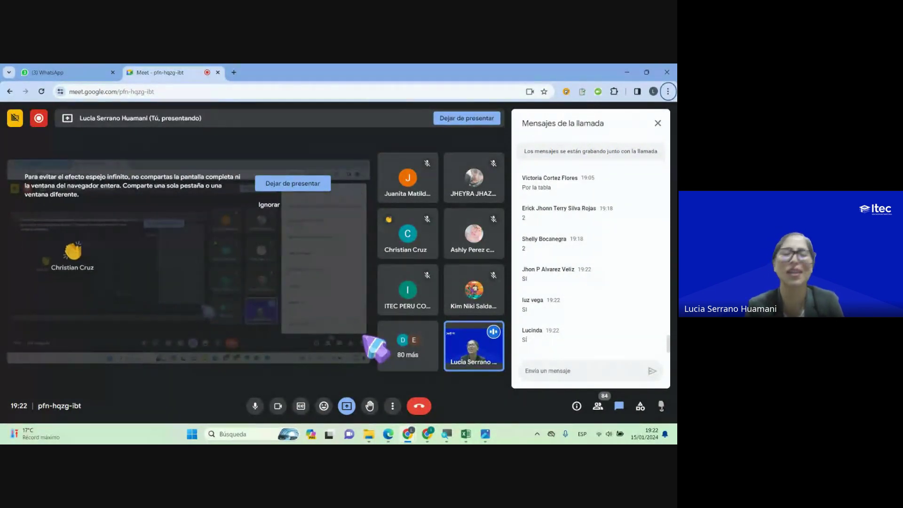
Toggle between Chrome and Excel, ending with the Excel student form in front.
key(alt+Tab)
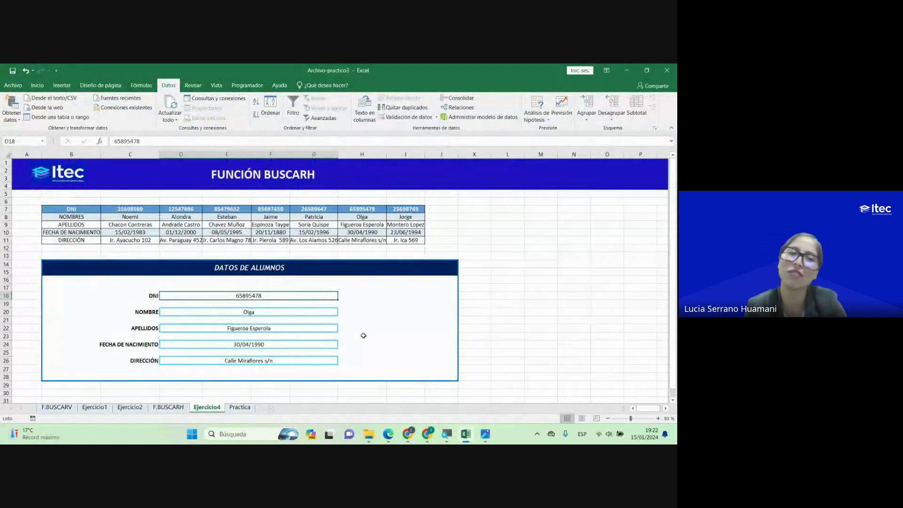
key(alt+Tab)
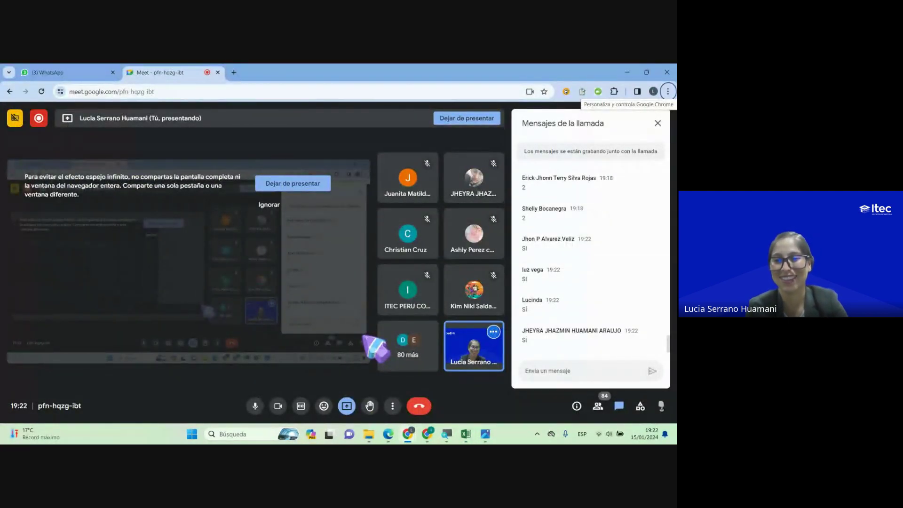
key(alt+Tab)
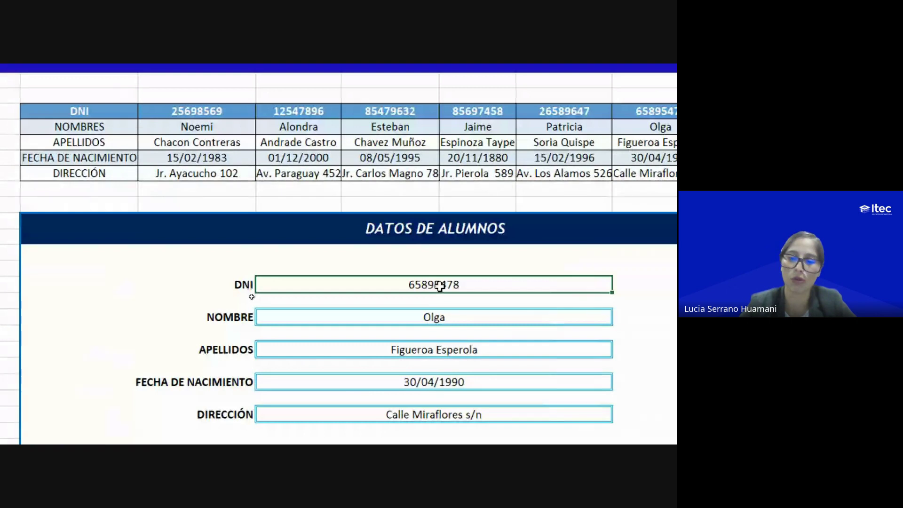
Clear D18 and give it a Lista data validation with source =$C$7:$I$7.
key(Delete)
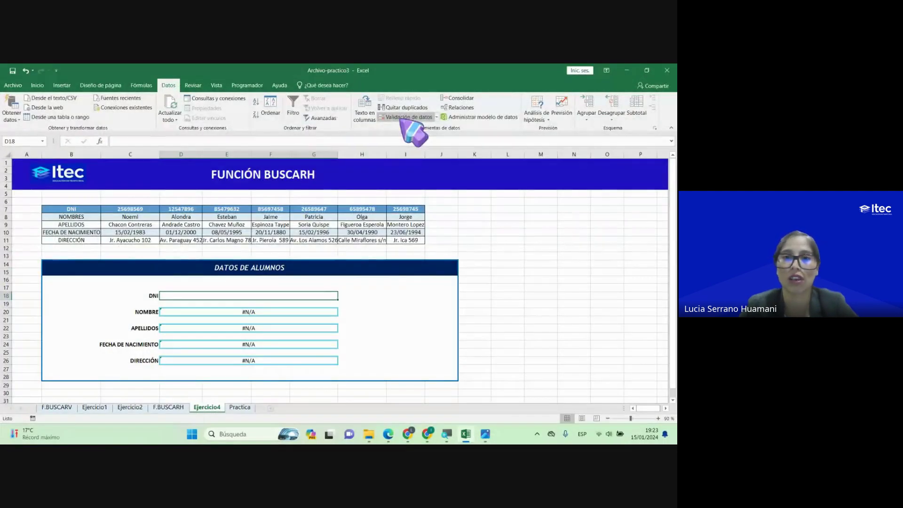
click(403, 117)
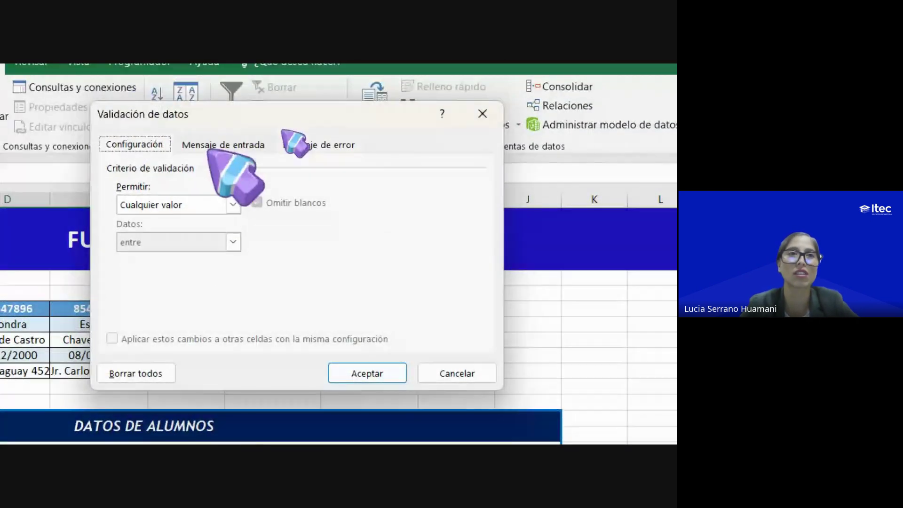
click(232, 203)
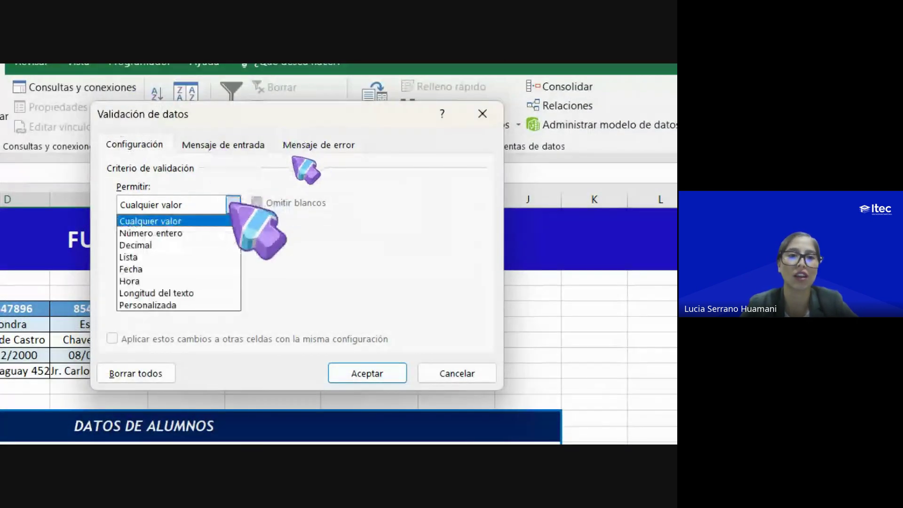
click(168, 254)
click(162, 278)
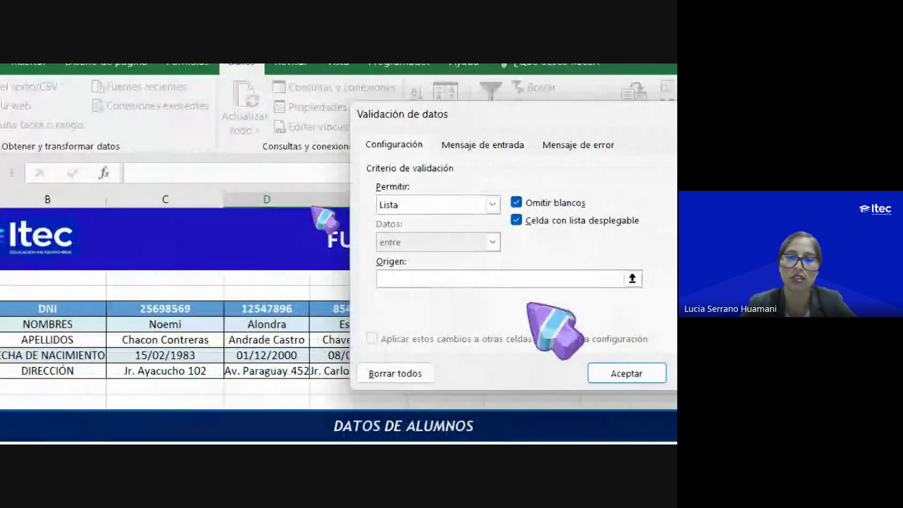
drag(197, 309, 715, 308)
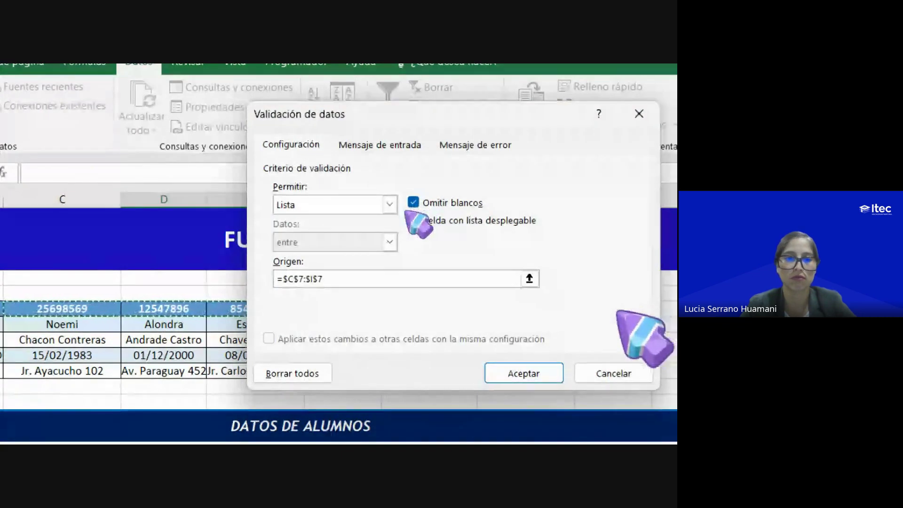
drag(519, 280, 475, 281)
key(BackSpace)
drag(298, 308, 783, 310)
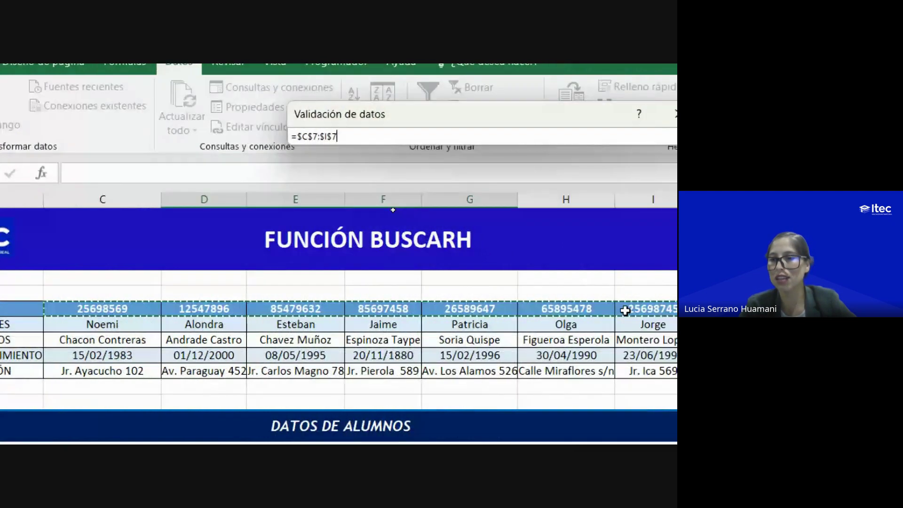
drag(624, 310, 630, 310)
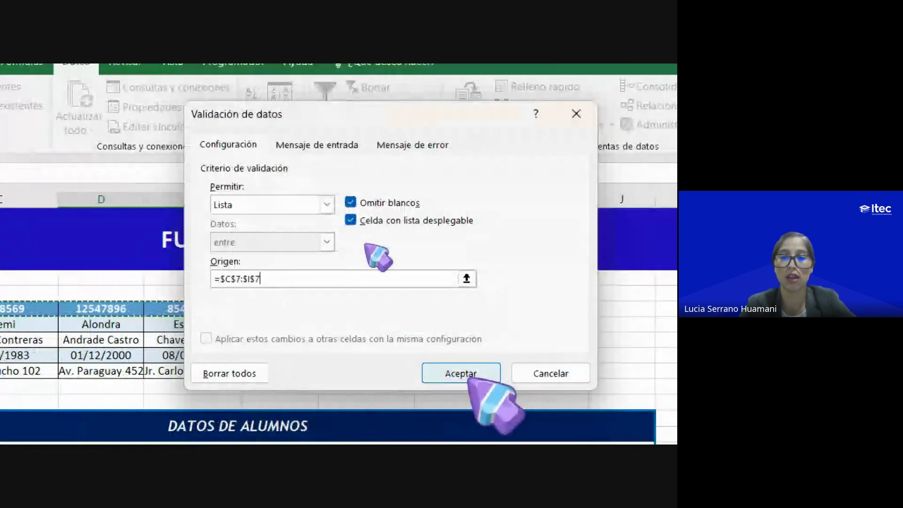
Apply the DNI list validation and pick the first few DNIs from D18's dropdown.
click(461, 373)
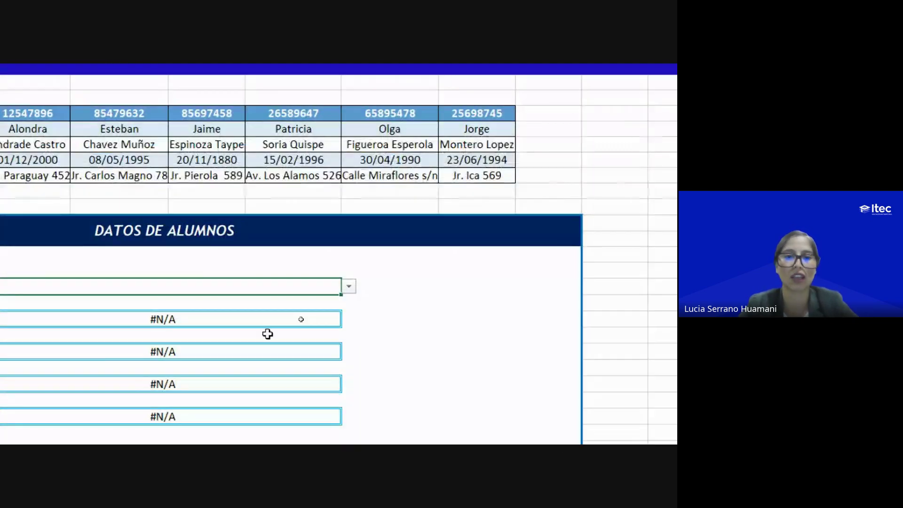
click(465, 237)
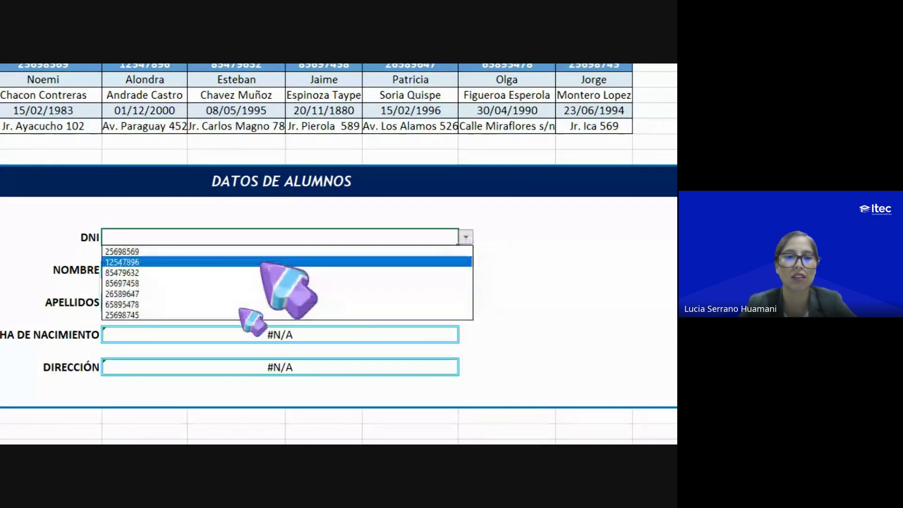
click(433, 256)
click(466, 237)
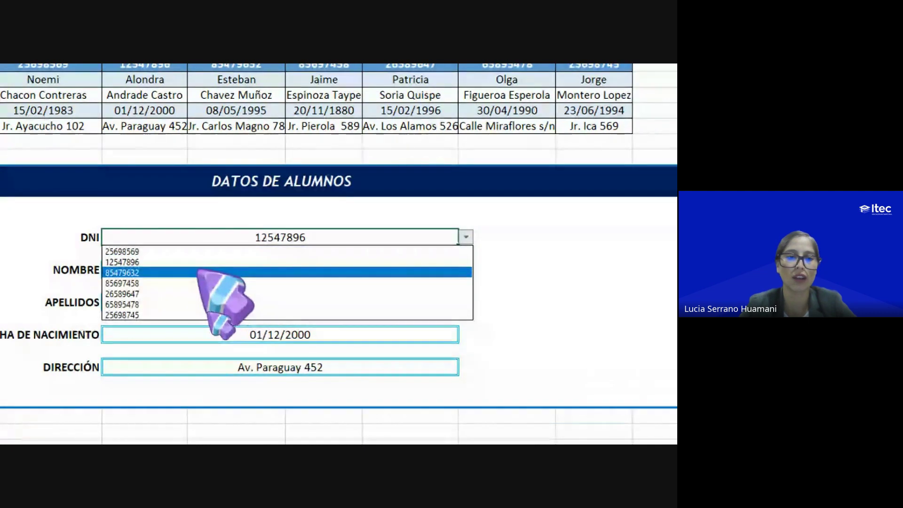
click(284, 271)
click(465, 238)
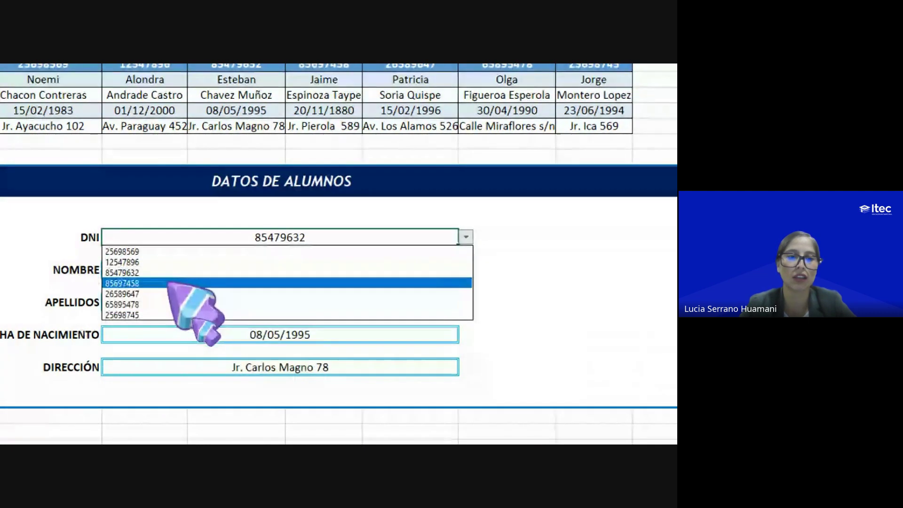
click(301, 282)
Keep choosing DNIs from the dropdown, ending on the last student's record.
click(466, 237)
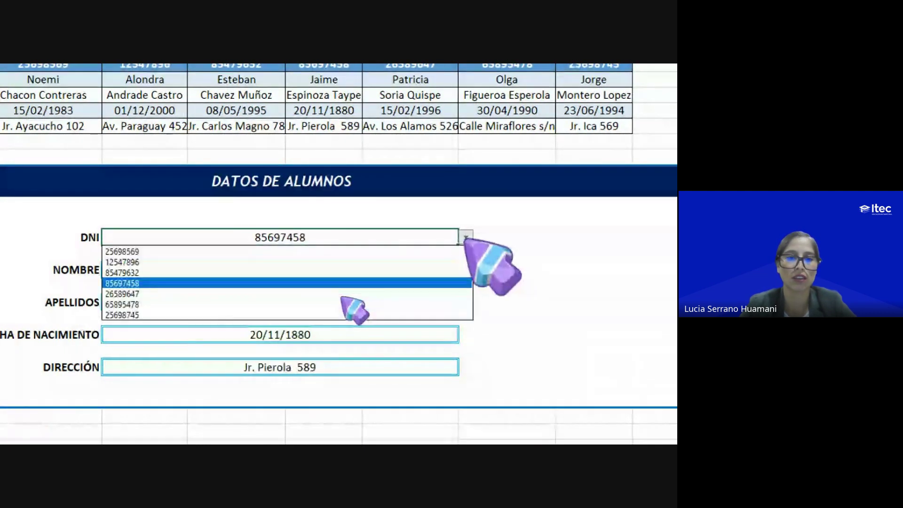
click(217, 288)
click(465, 238)
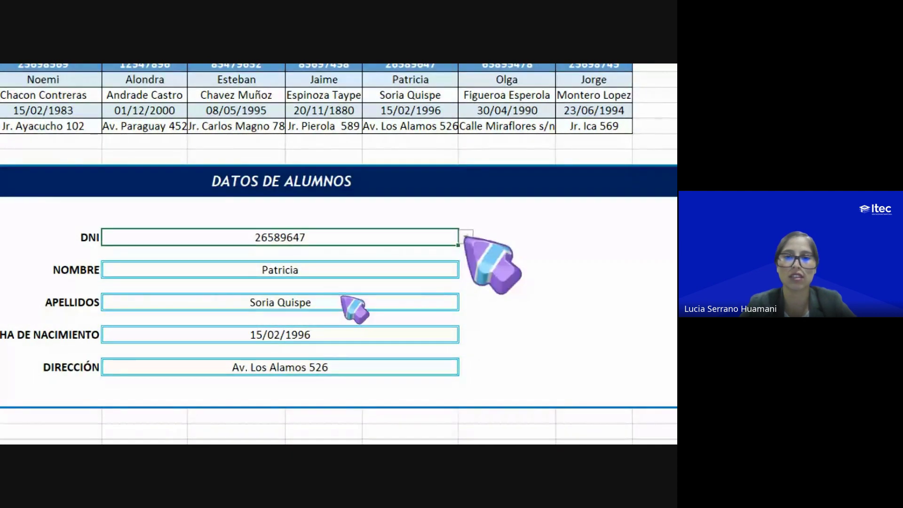
click(134, 304)
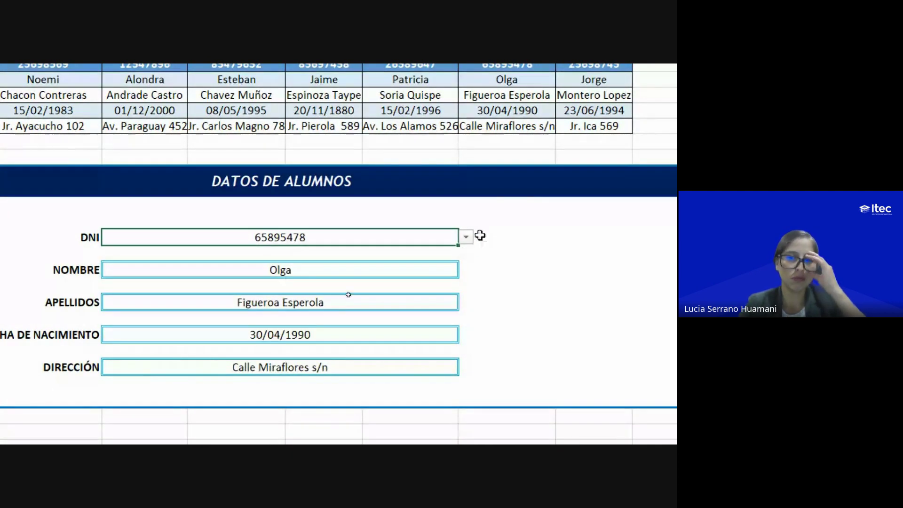
click(466, 237)
click(155, 314)
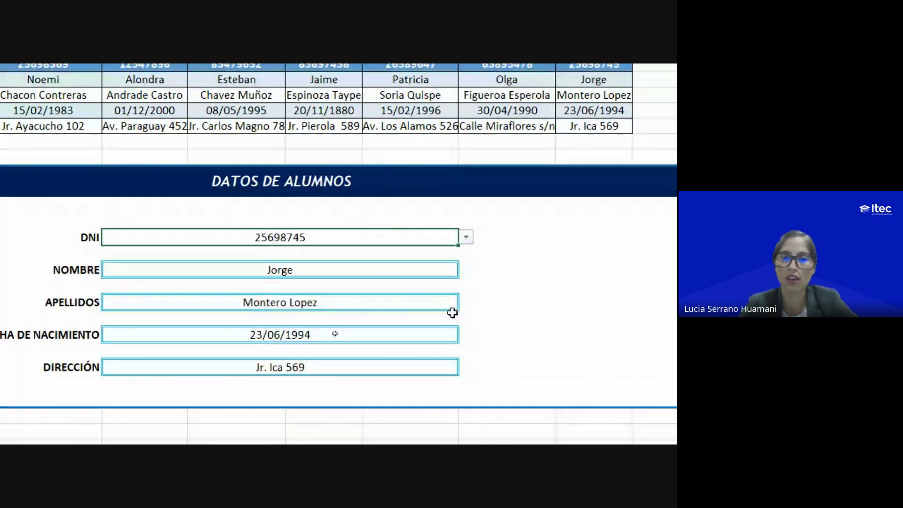
click(547, 291)
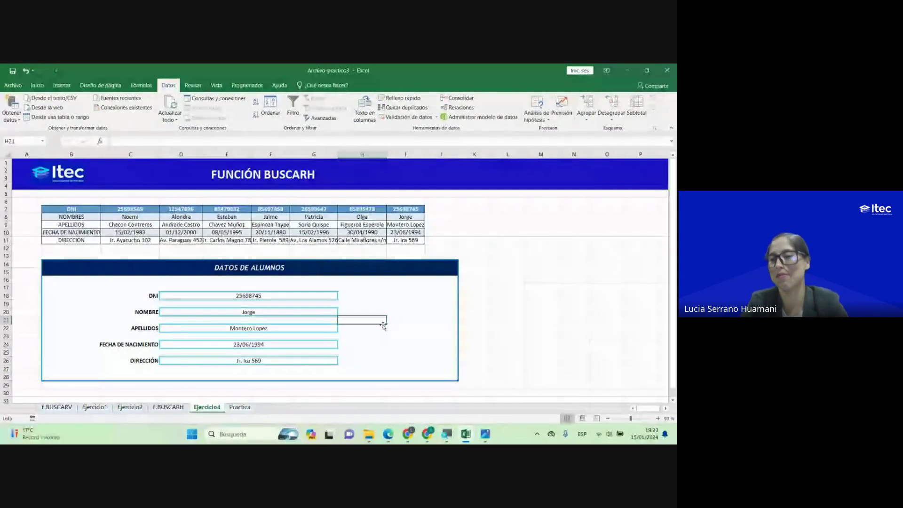
click(440, 209)
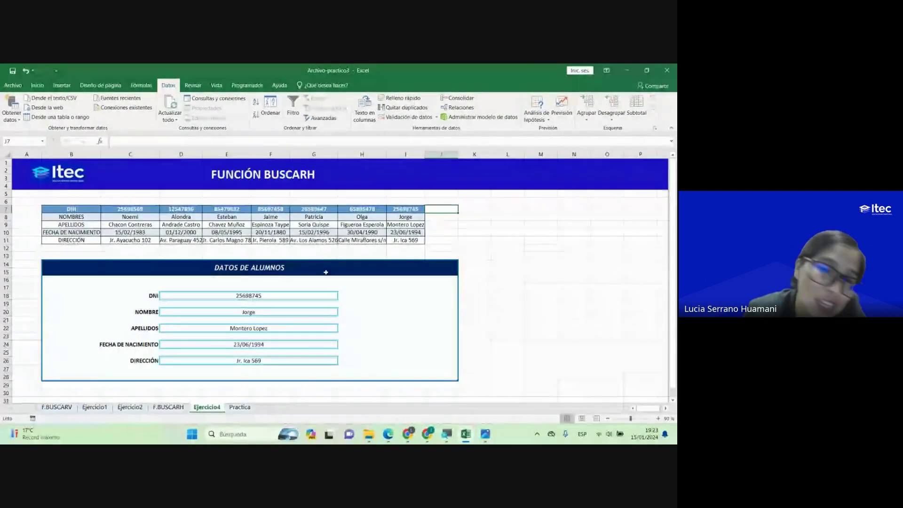
click(276, 295)
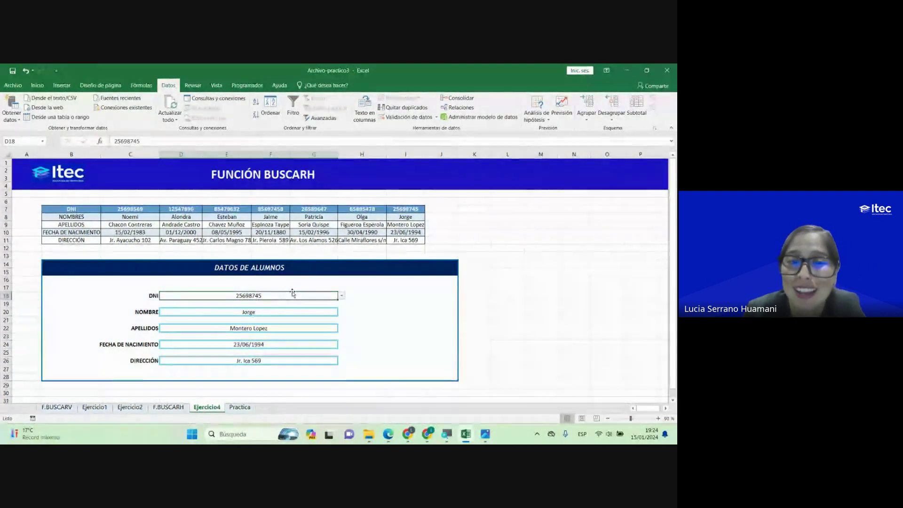
click(263, 232)
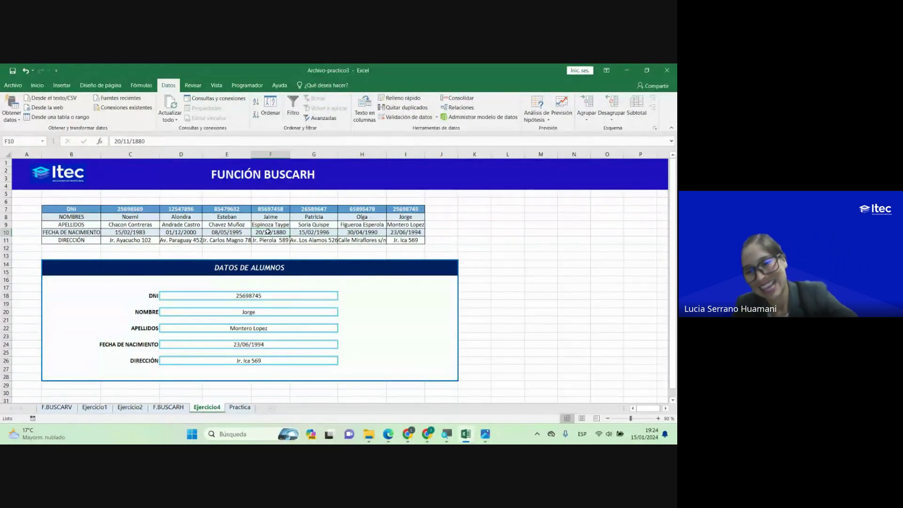
key(alt+Tab)
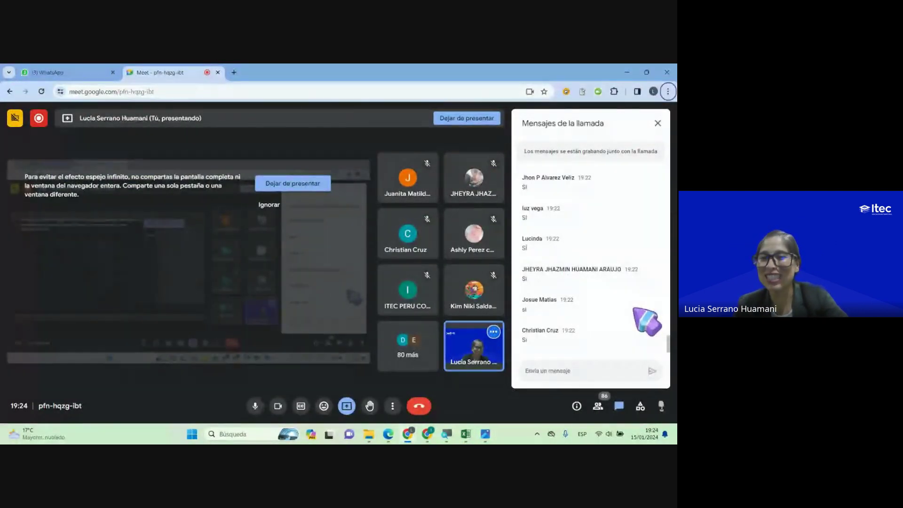
key(alt+Tab)
click(353, 218)
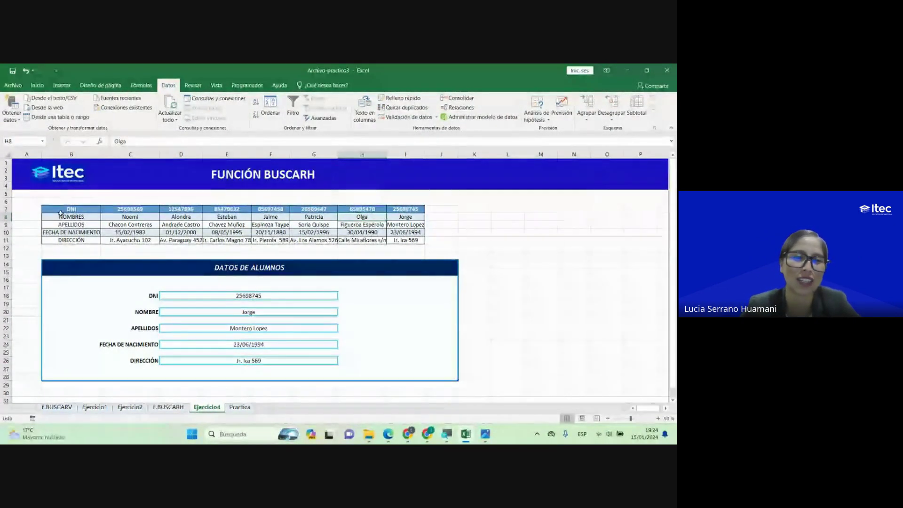
drag(60, 212, 70, 240)
click(137, 226)
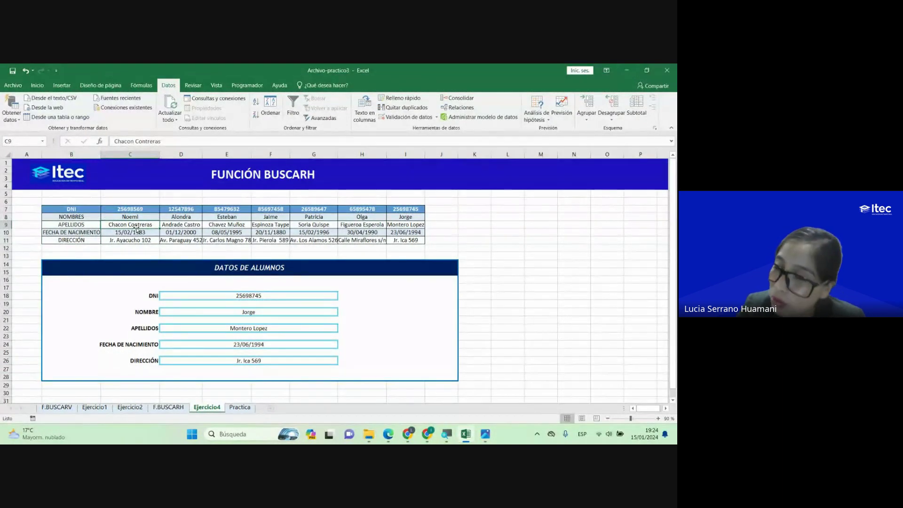
drag(79, 213, 73, 240)
click(263, 175)
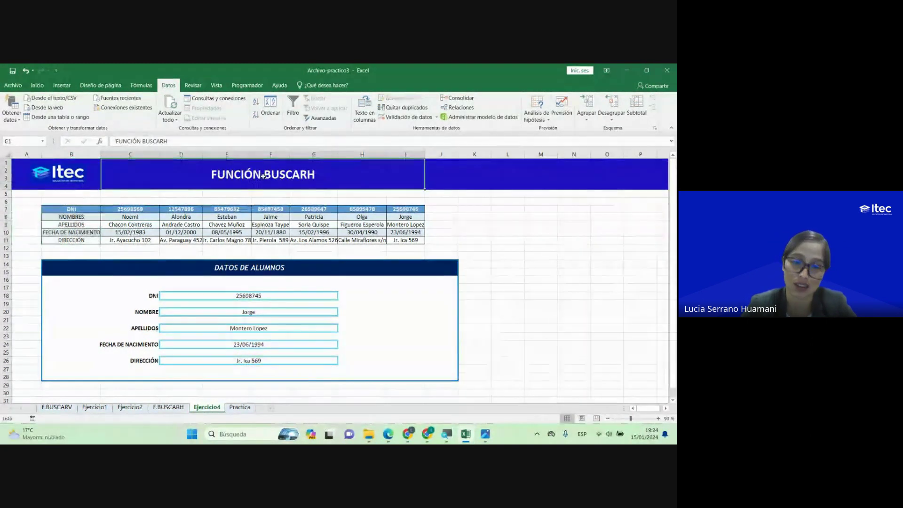
Switch to the Practica sheet and show the lookup code CW and Excel course price 290.
click(240, 407)
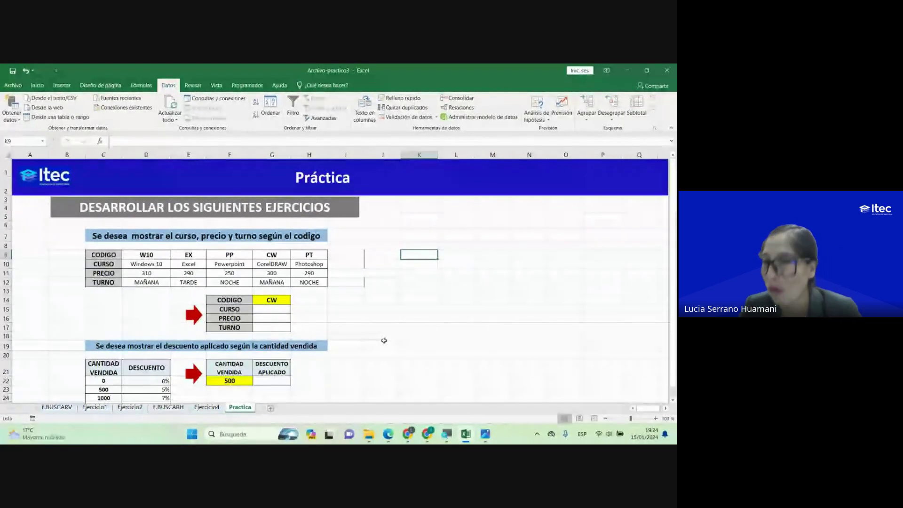
scroll(383, 338, down, 1)
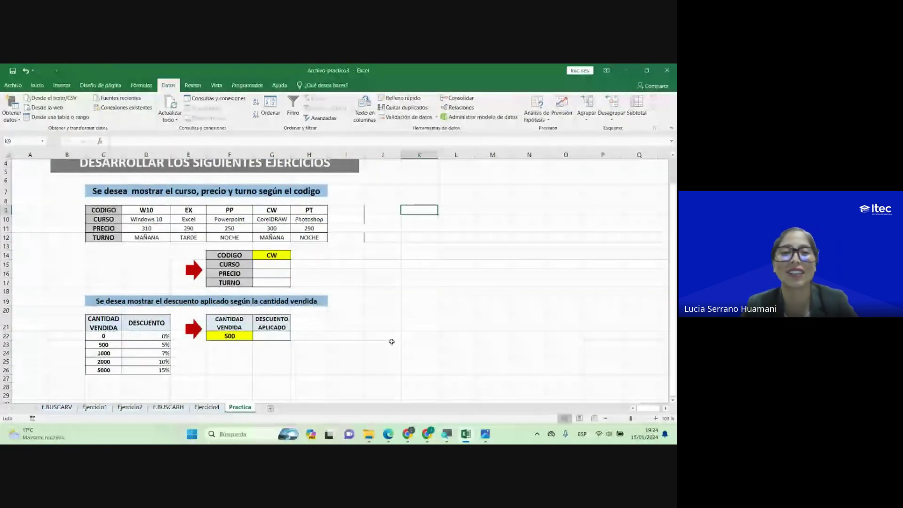
scroll(393, 337, up, 1)
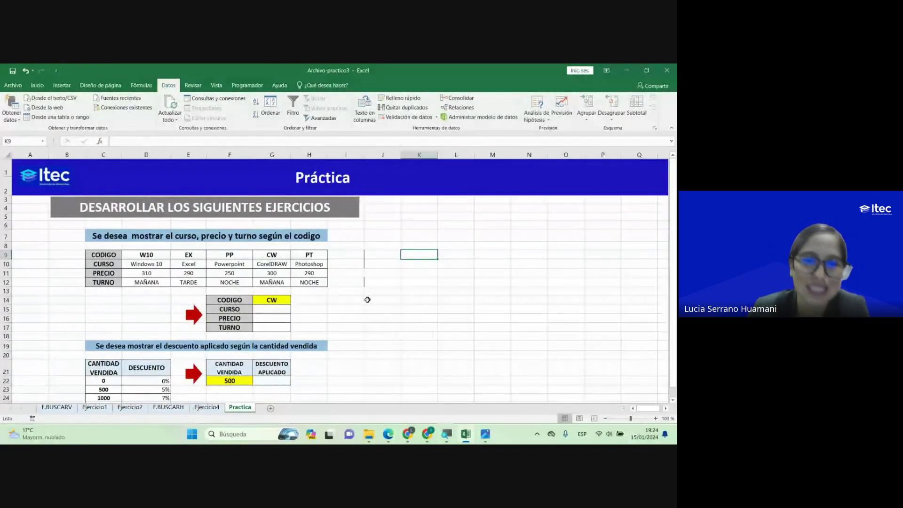
scroll(367, 300, down, 1)
click(271, 255)
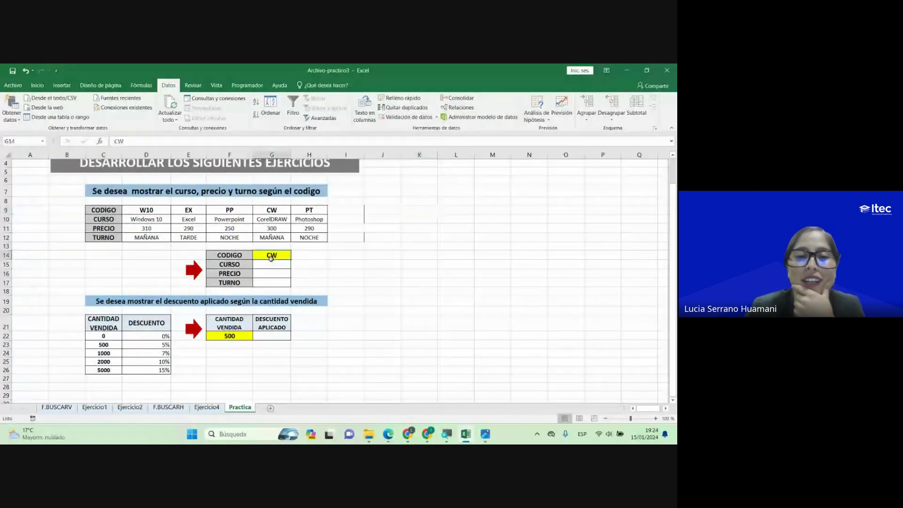
click(179, 230)
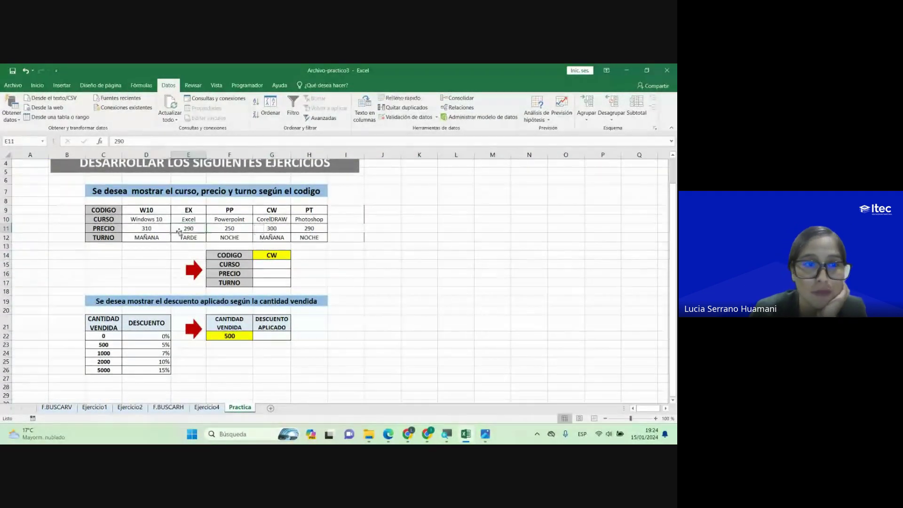
click(119, 195)
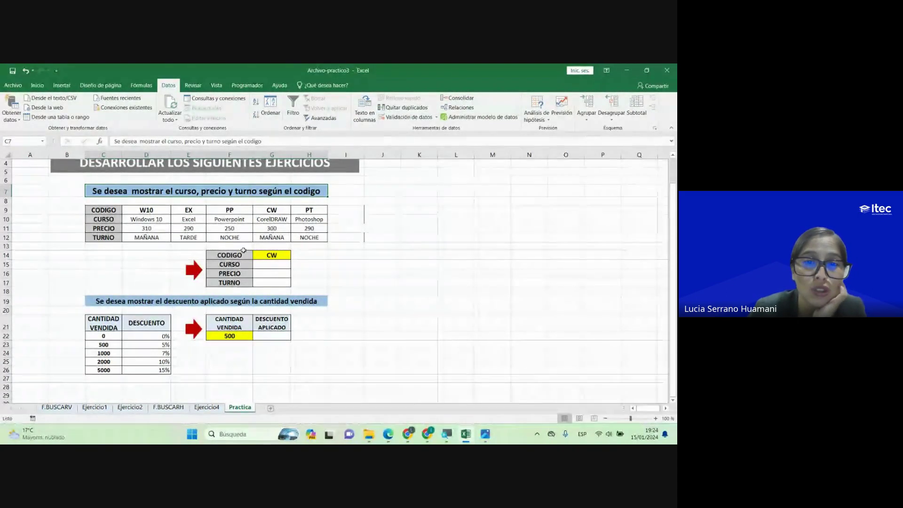
Walk through the CW code cell, empty CURSO/PRECIO/TURNO results and CODIGO/CURSO/PRECIO labels.
click(276, 254)
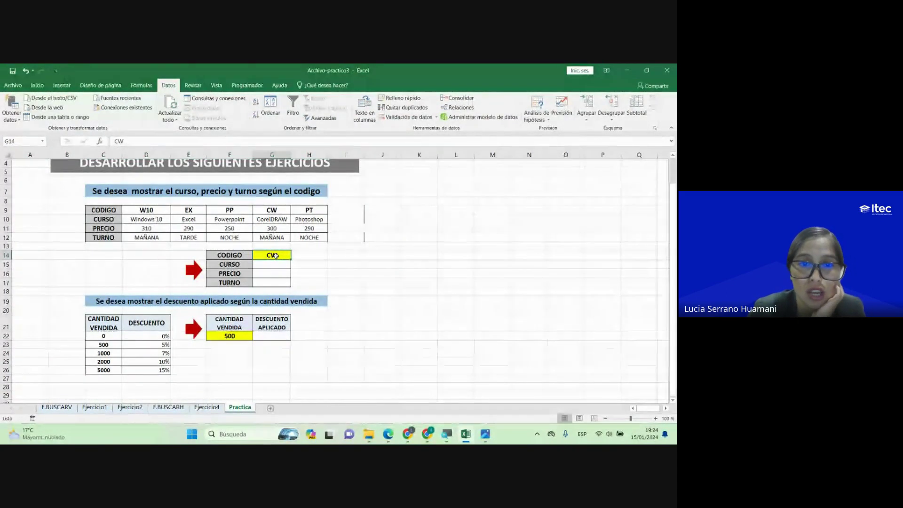
click(270, 265)
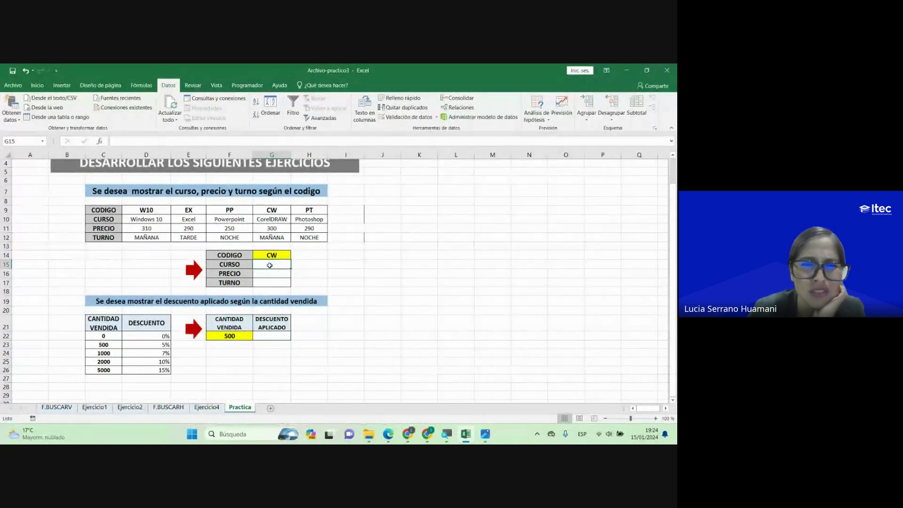
click(271, 272)
click(274, 284)
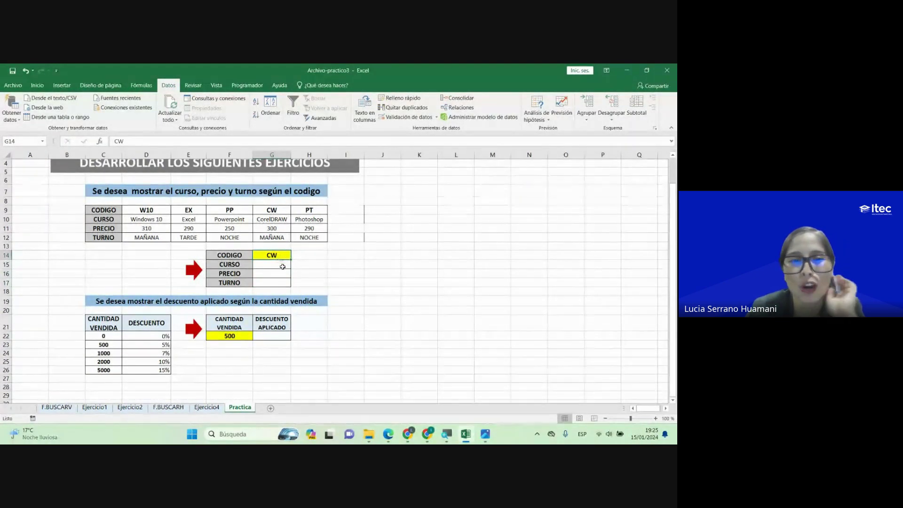
click(267, 219)
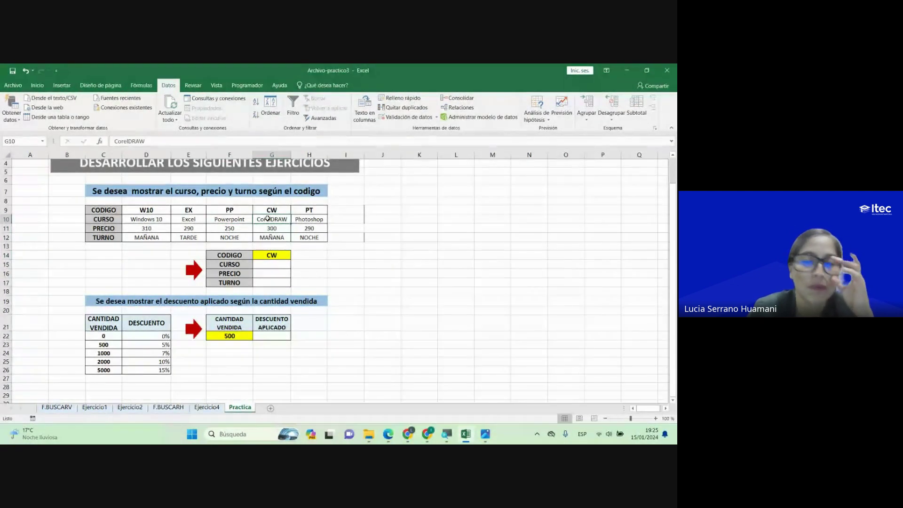
click(268, 254)
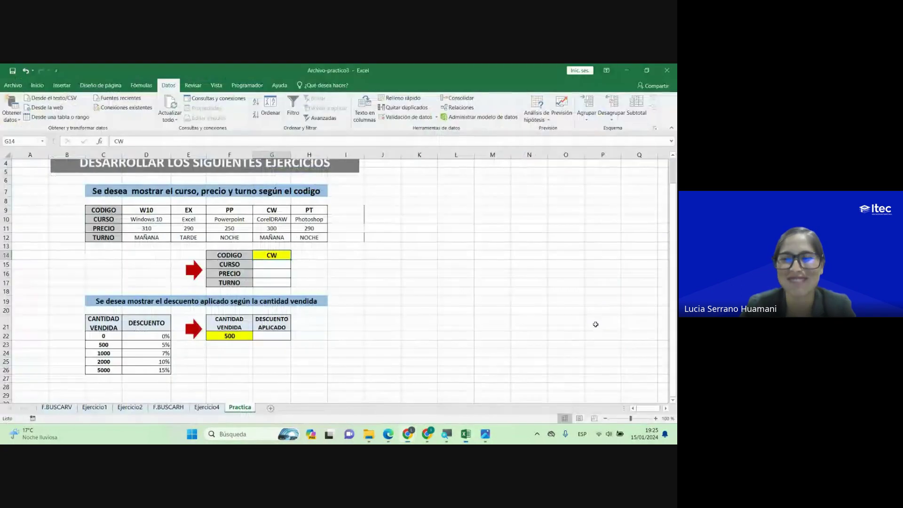
click(267, 272)
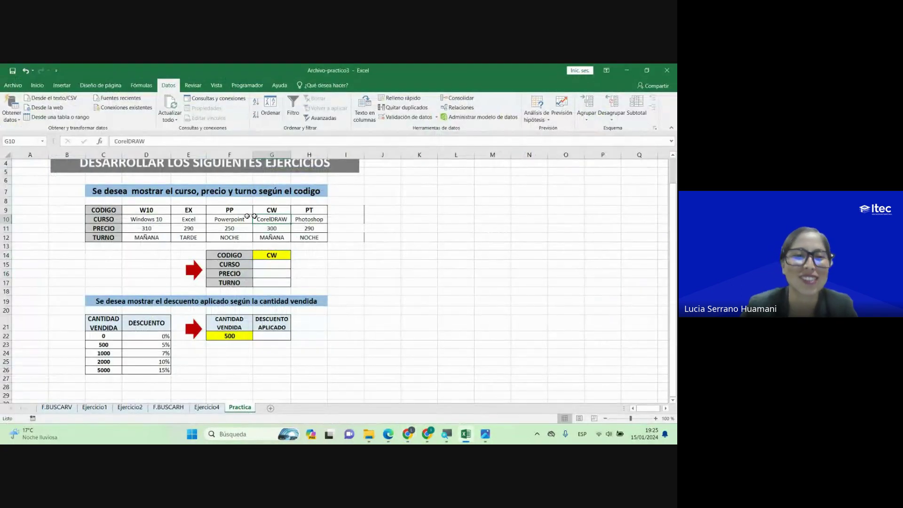
drag(108, 212, 112, 223)
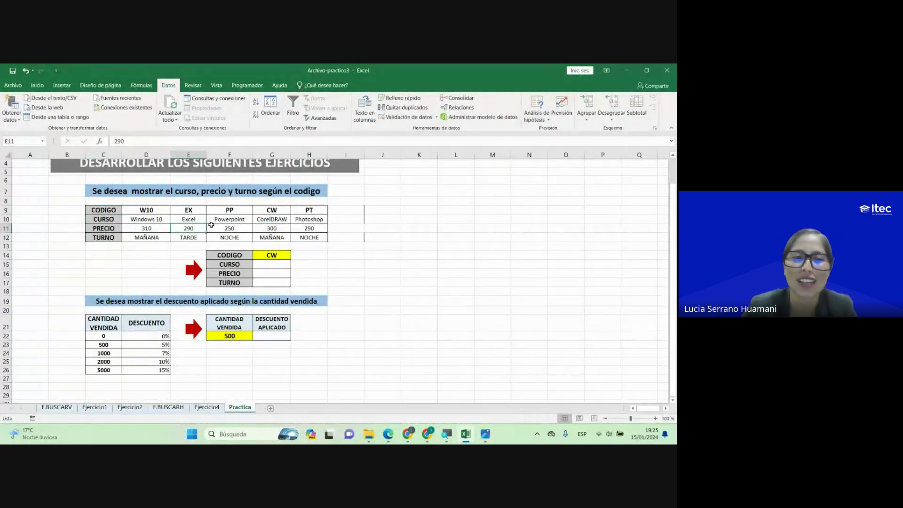
key(alt+Tab)
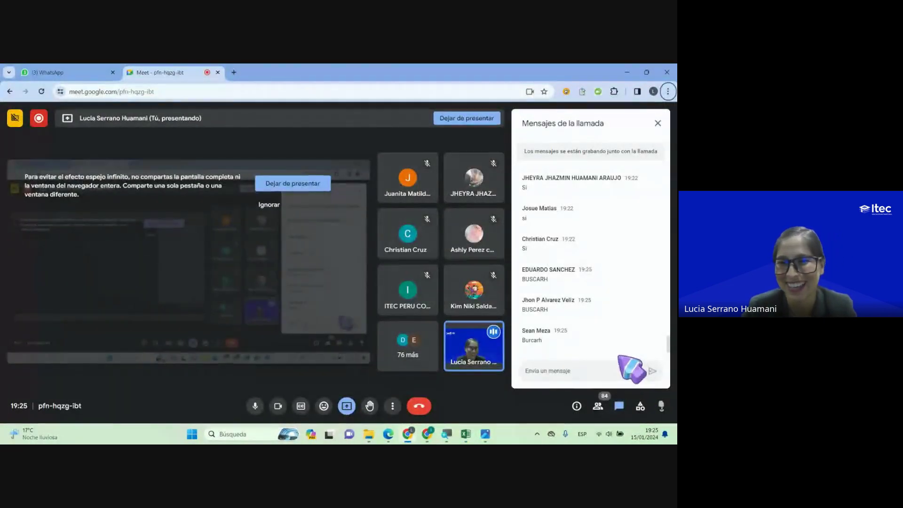
key(alt+Tab)
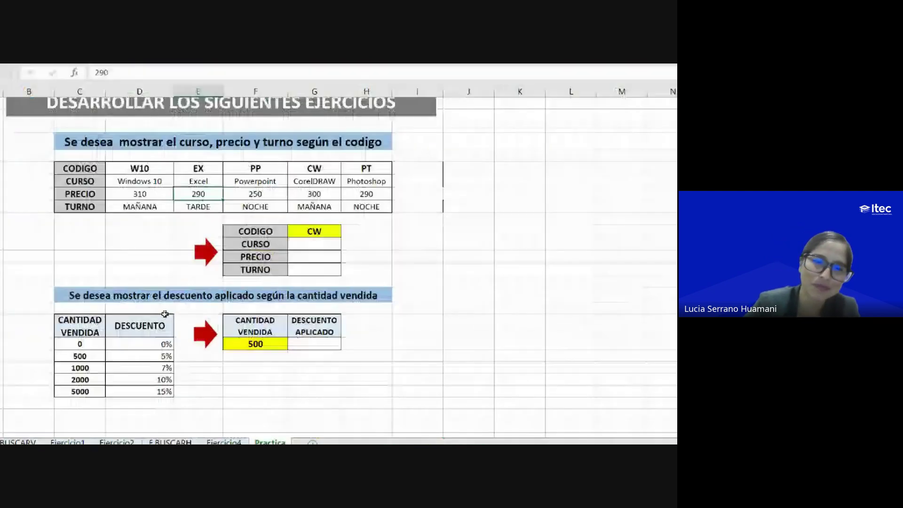
Review the discount table's quantity column, 0%–15% percentages and the yellow 500 quantity cell.
drag(65, 277, 64, 362)
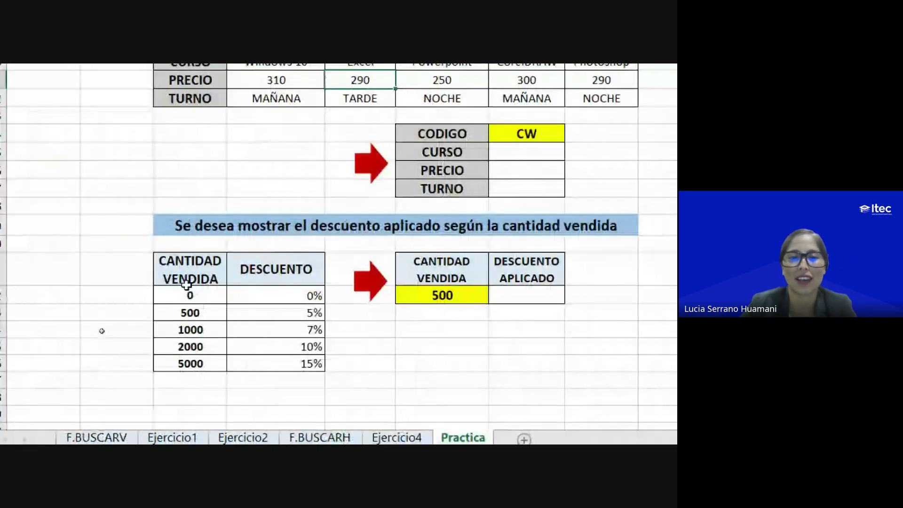
drag(284, 298, 313, 364)
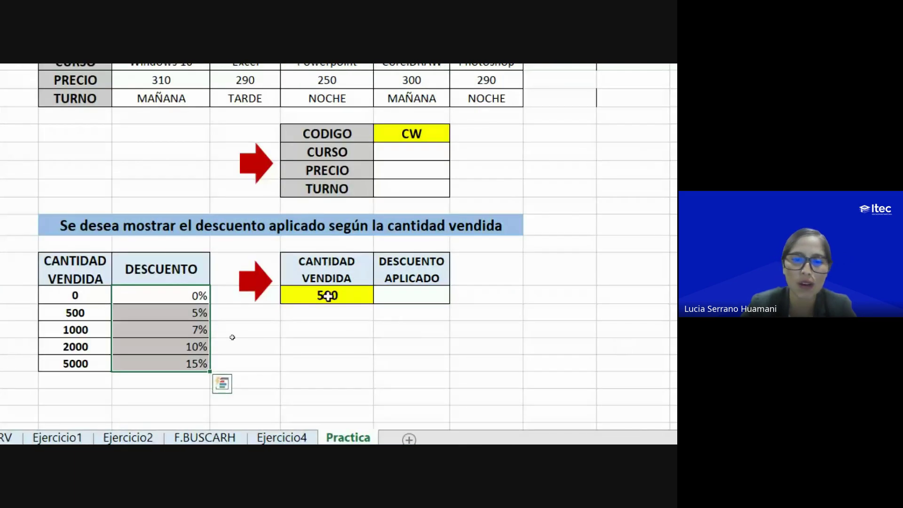
click(328, 296)
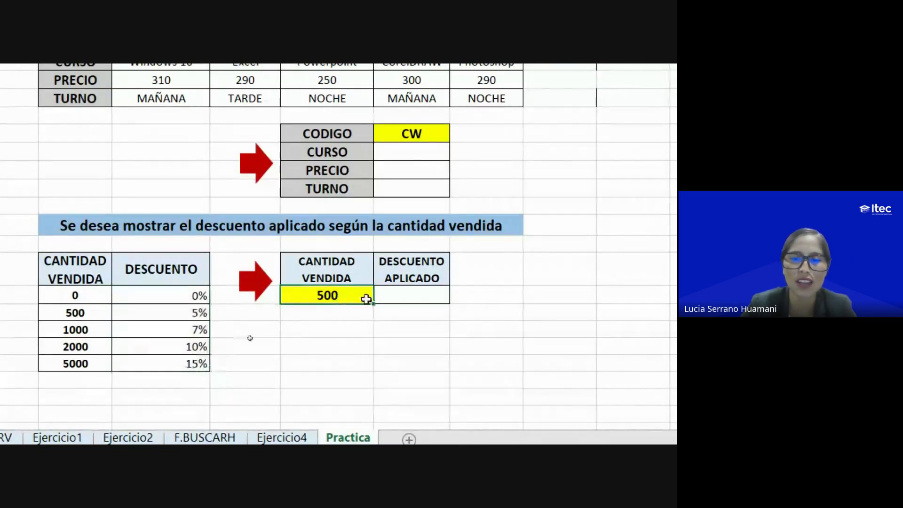
click(422, 296)
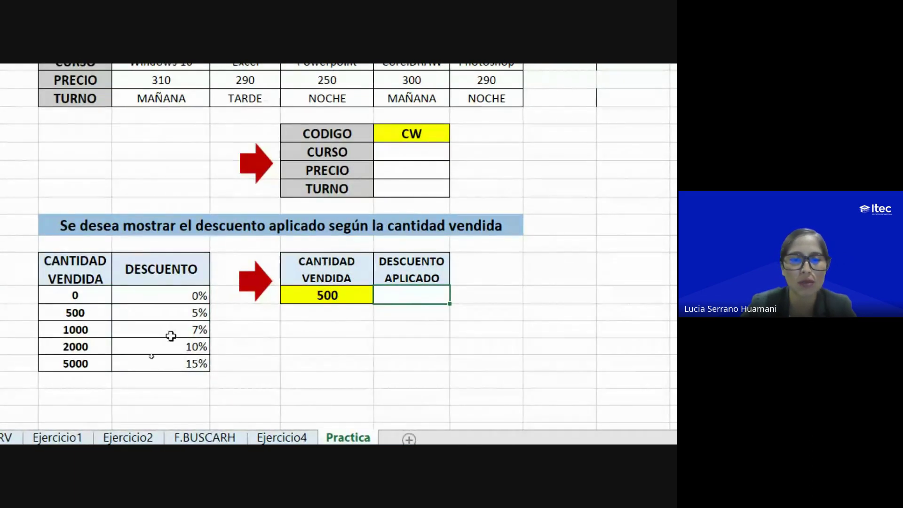
click(185, 315)
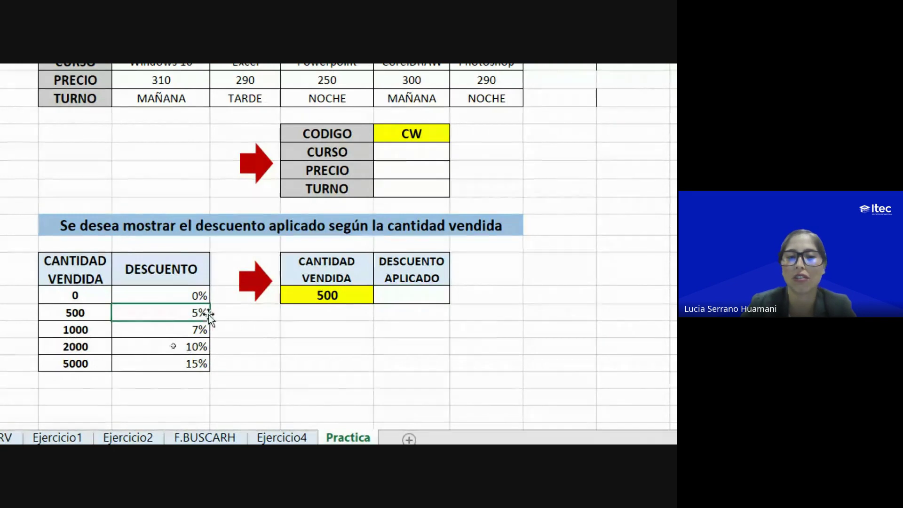
Change the quantity sold from 500 to 2000, noting the matching 10% discount.
click(339, 296)
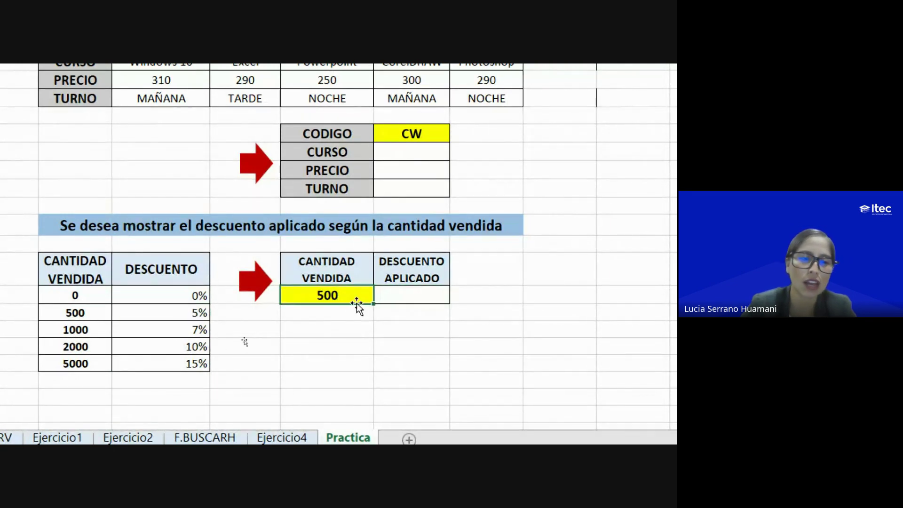
text(2000)
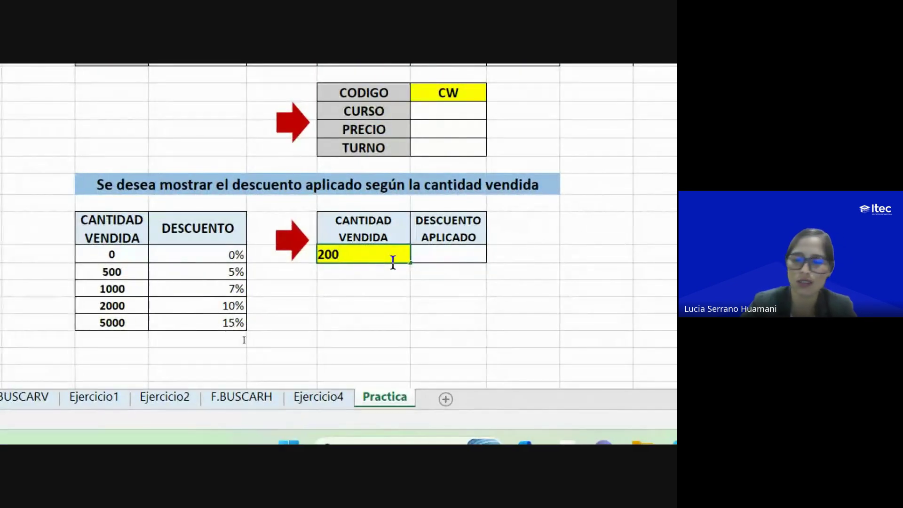
click(452, 250)
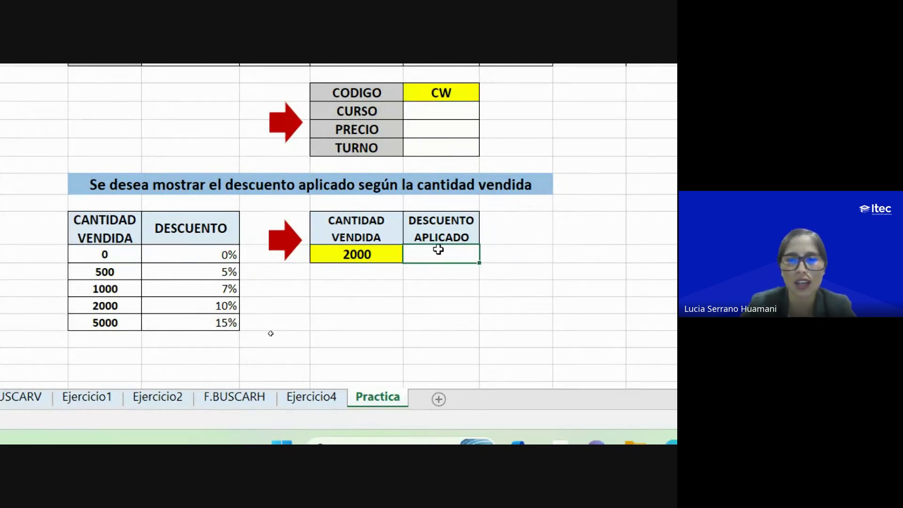
click(157, 311)
click(466, 260)
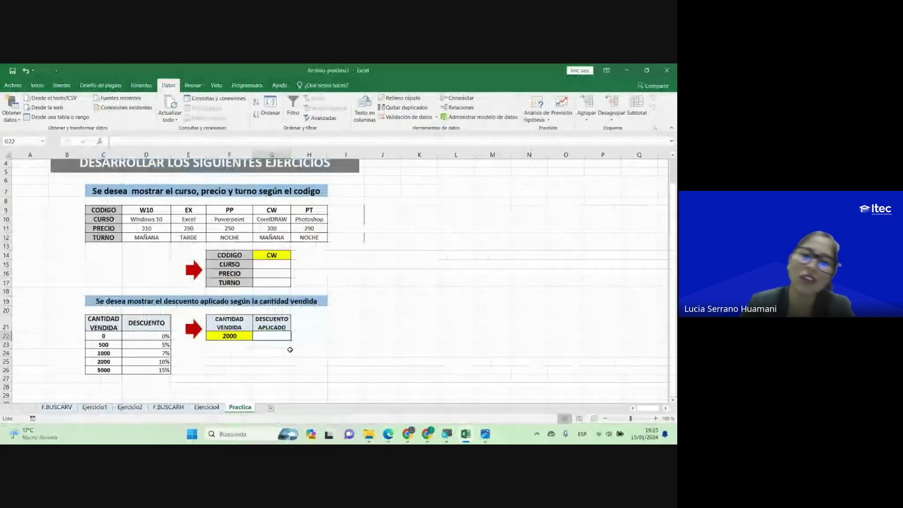
Switch between the Google Meet call and Excel, pointing at the 5% discount and empty DESCUENTO APLICADO cell.
key(alt+Tab)
key(alt+Tab)
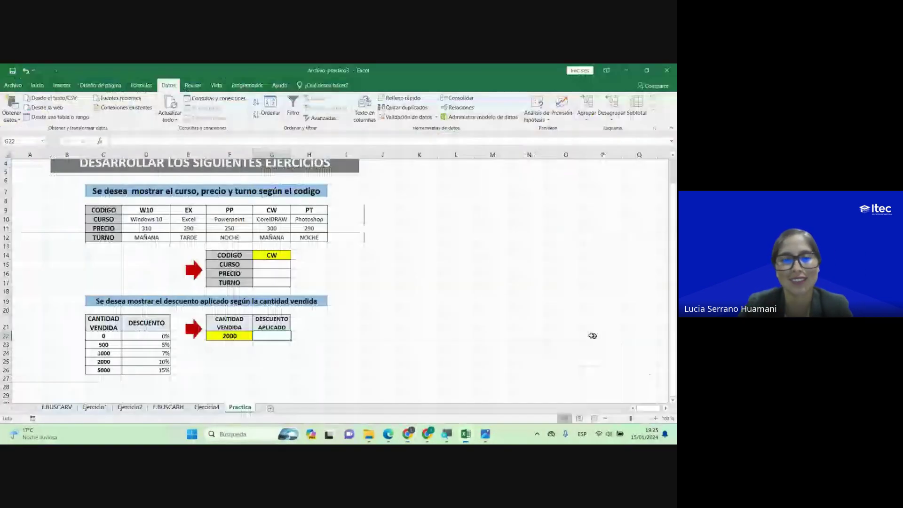
click(126, 343)
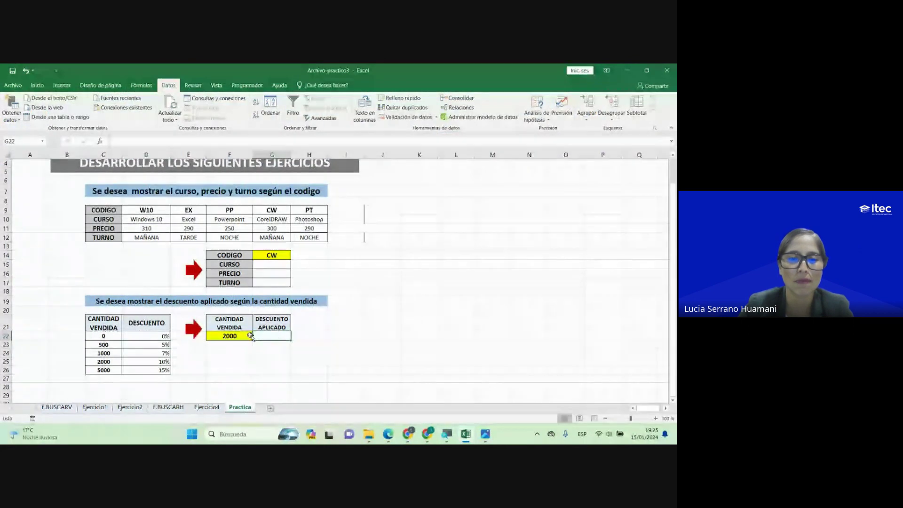
click(272, 336)
key(alt+Tab)
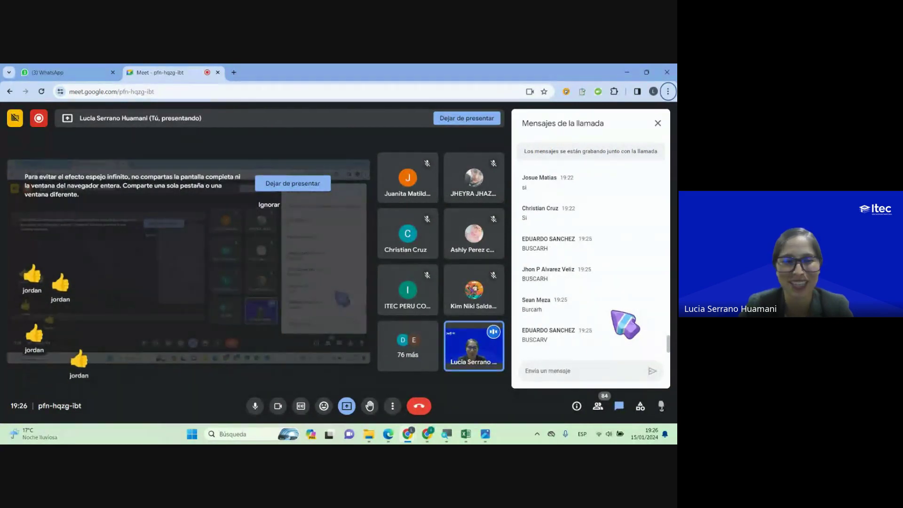
key(alt+Tab)
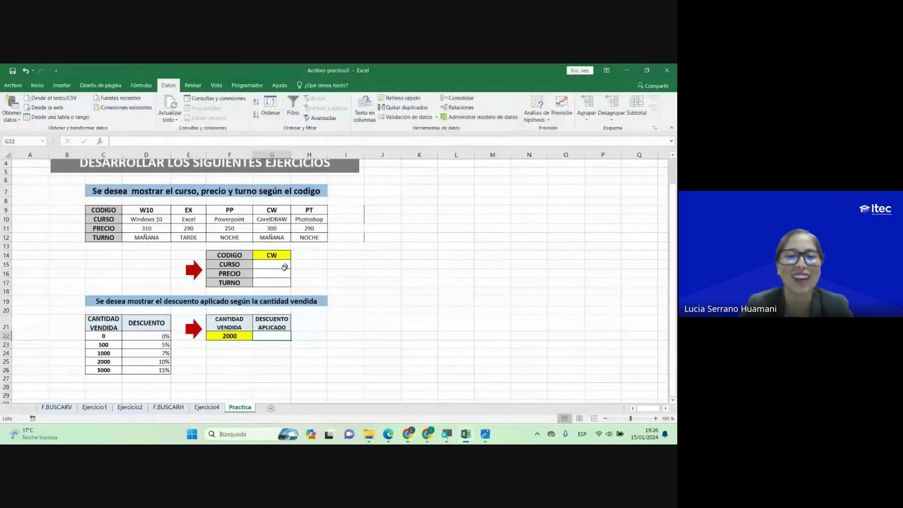
Point out the Photoshop price 290, then bring the Google Meet call and its chat to the front.
click(277, 282)
click(323, 273)
key(Up)
key(Up)
key(Up)
key(Up)
key(Up)
scroll(322, 268, up, 1)
scroll(319, 287, down, 1)
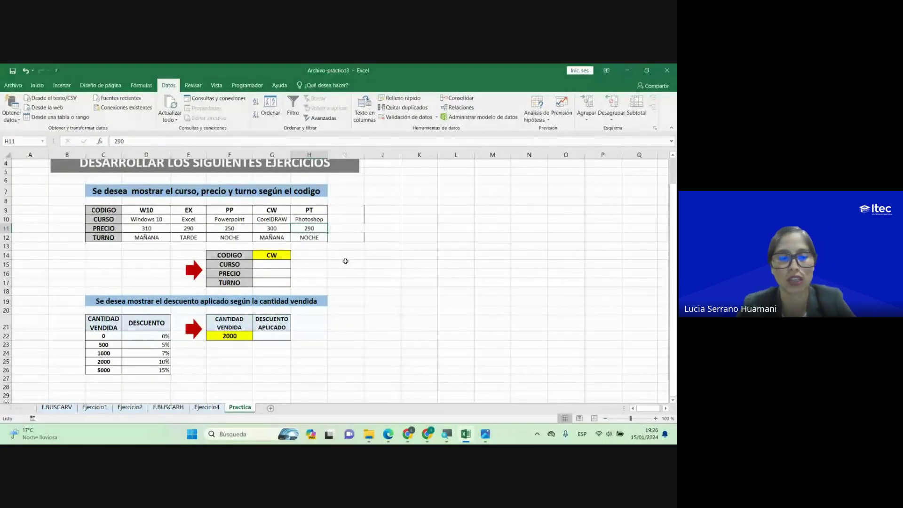
key(alt+Tab)
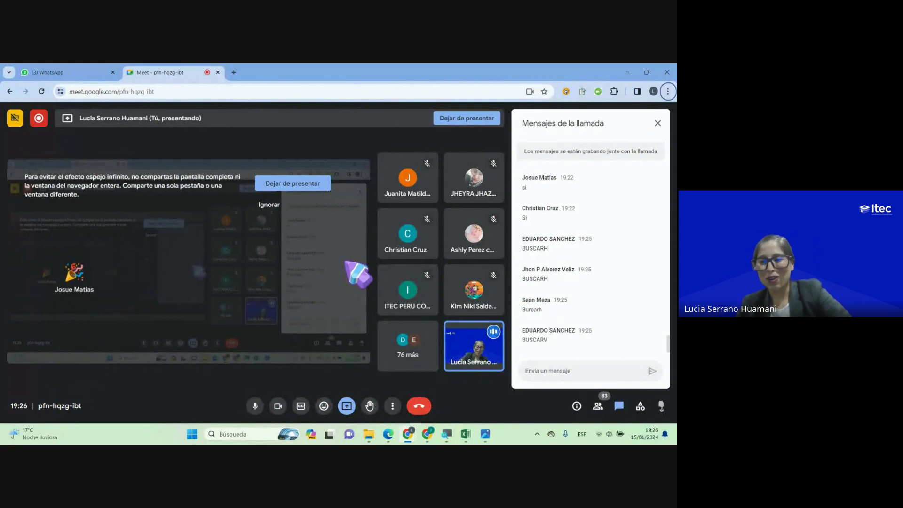
key(alt+Tab)
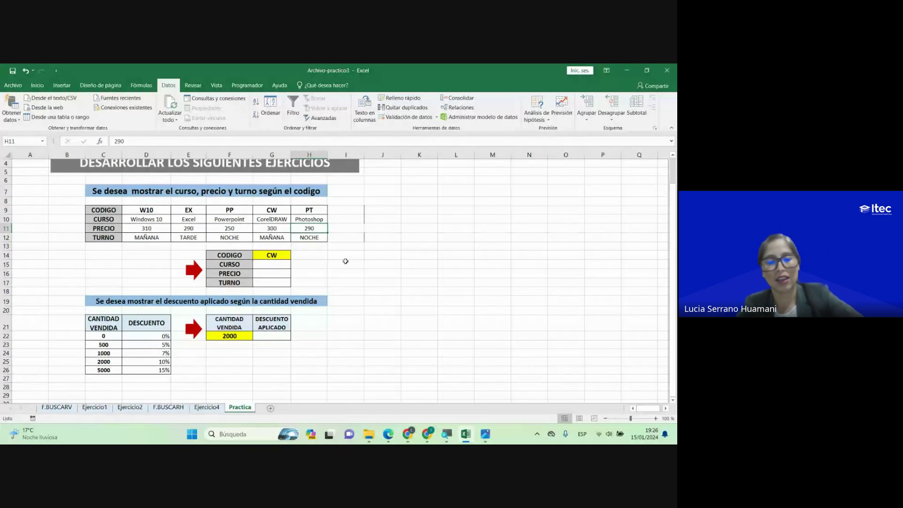
key(alt+Tab)
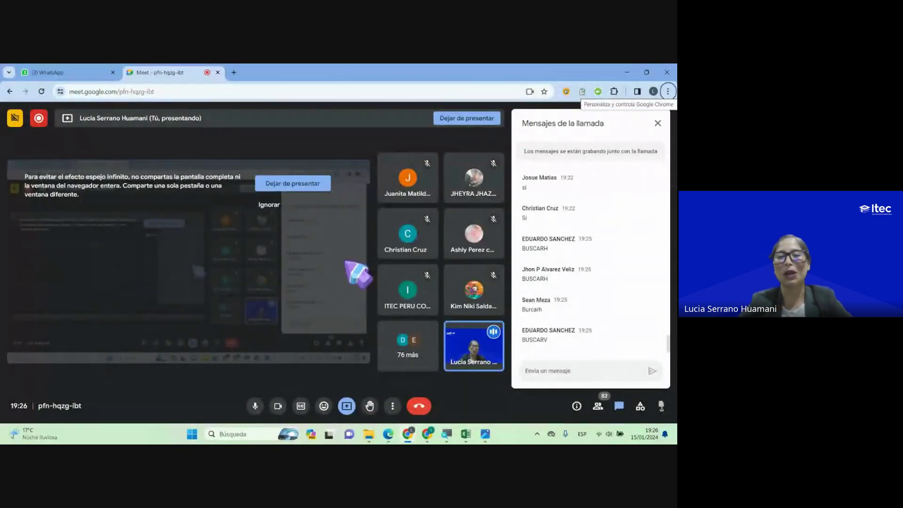